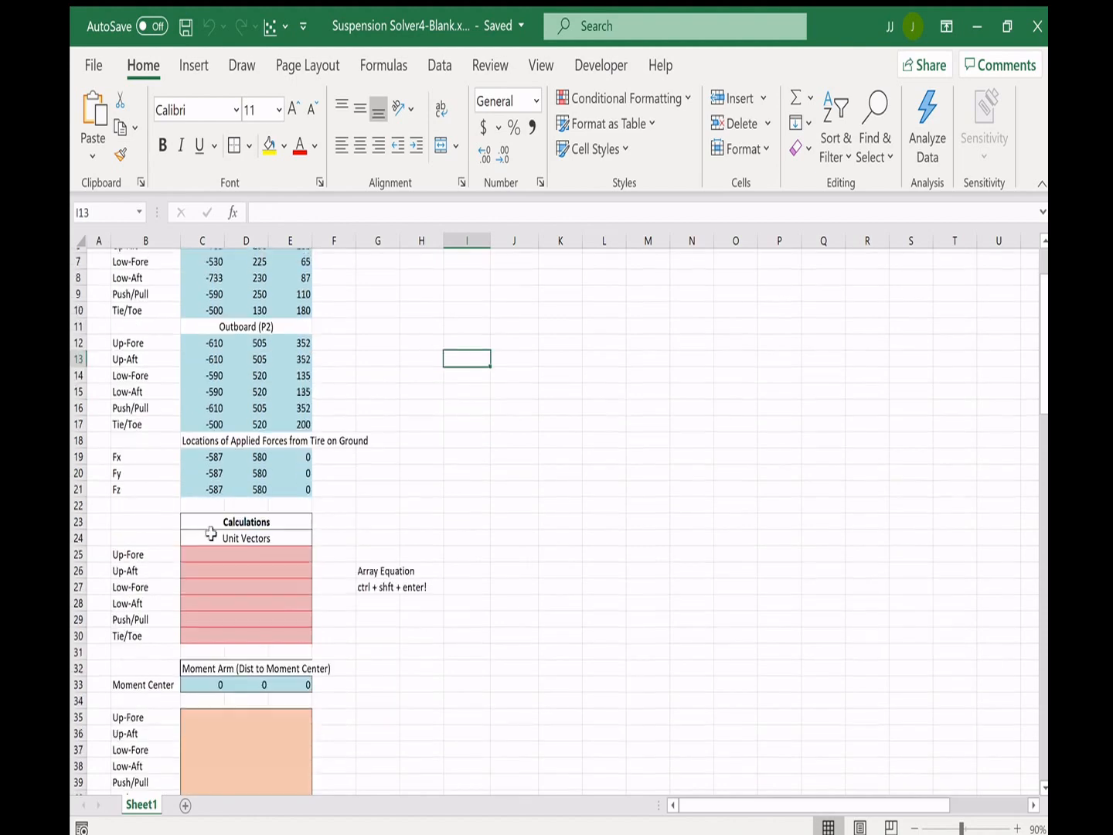
- Open the Visual Basic editor for the suspension solver workbook
scroll(216, 576, "up", 1)
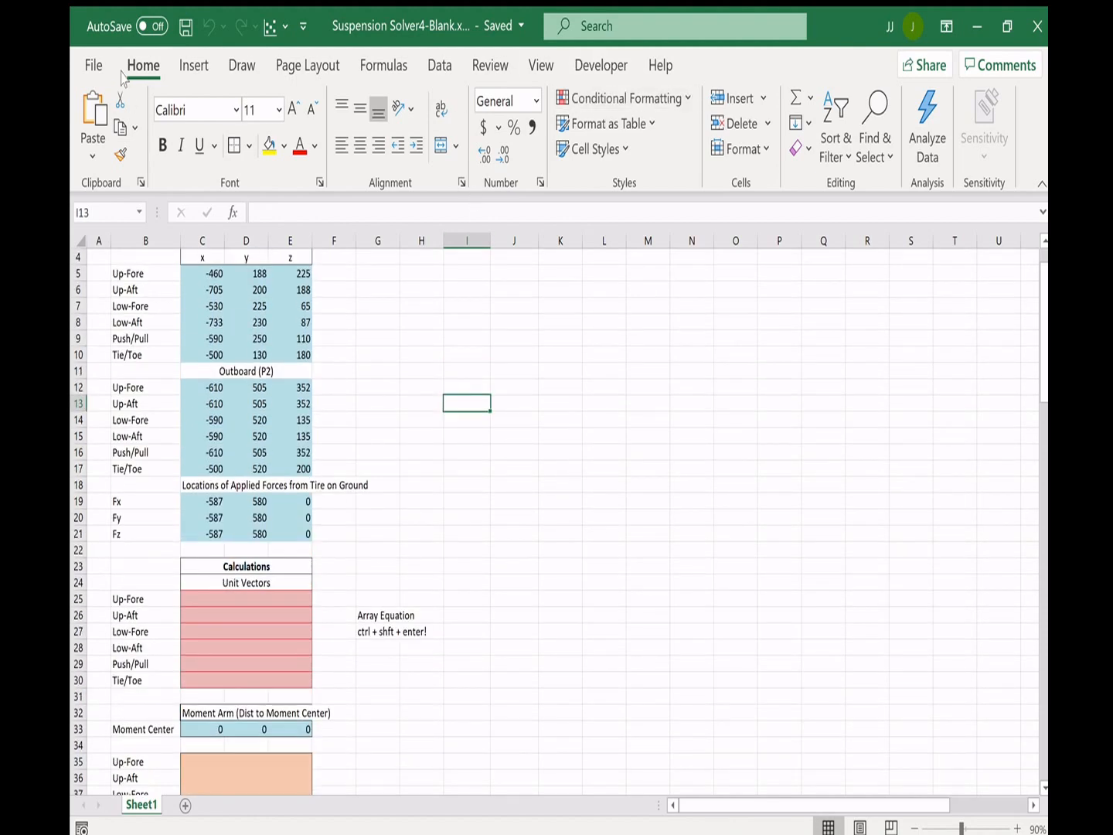
left_click(93, 64)
key("Escape")
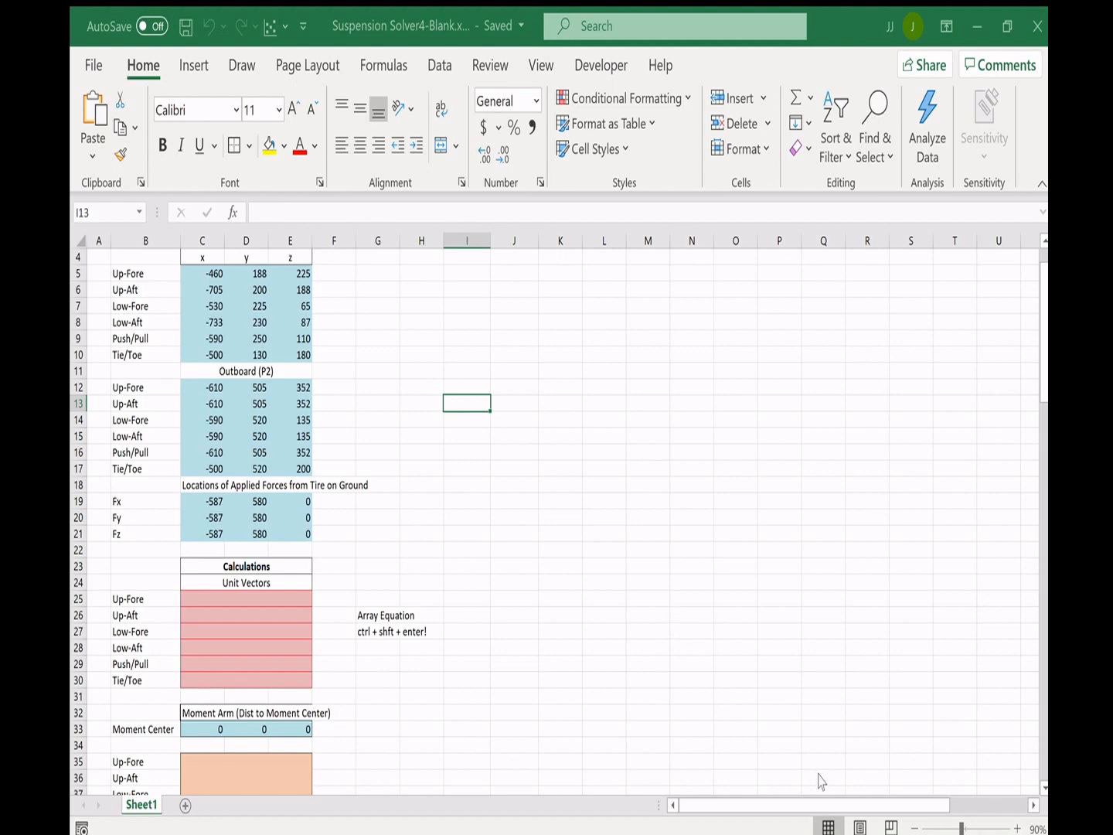
left_click(601, 65)
left_click(91, 143)
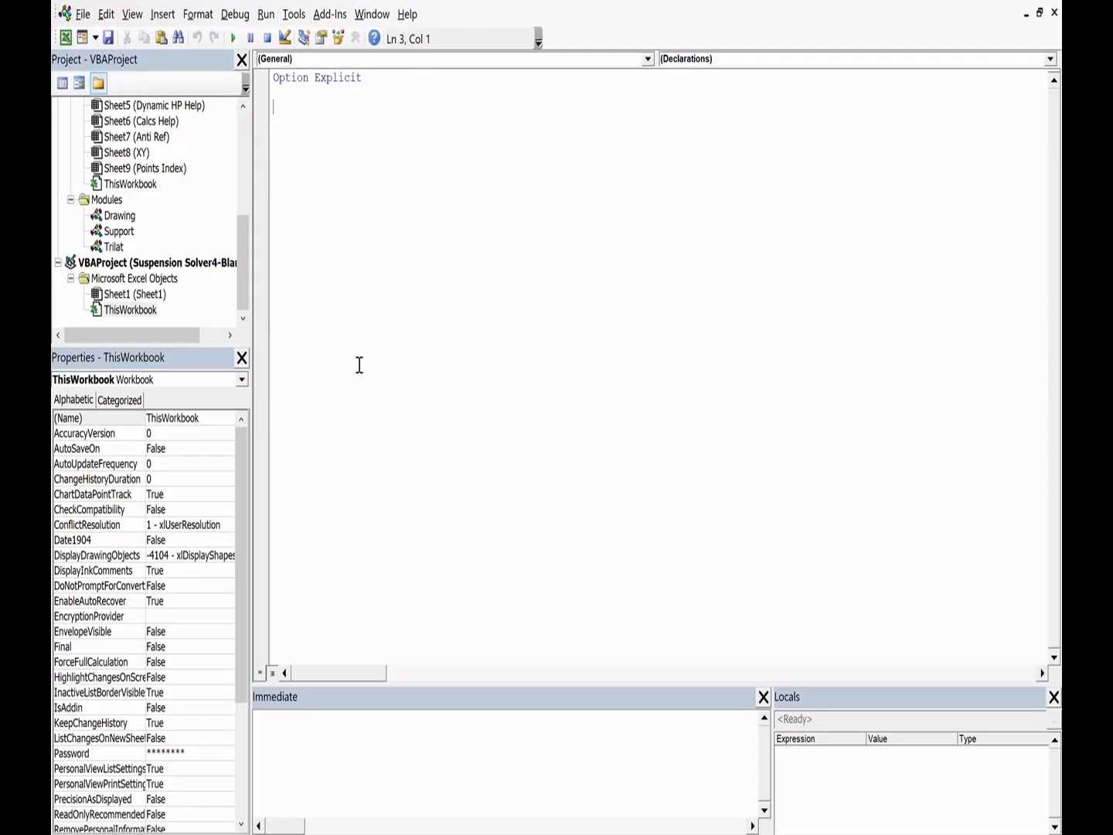
- Insert a module in the Suspension Solver4-Blank project, add the magnitude, Unit_Vector and cross_product functions, and return to the worksheet
left_click(124, 312)
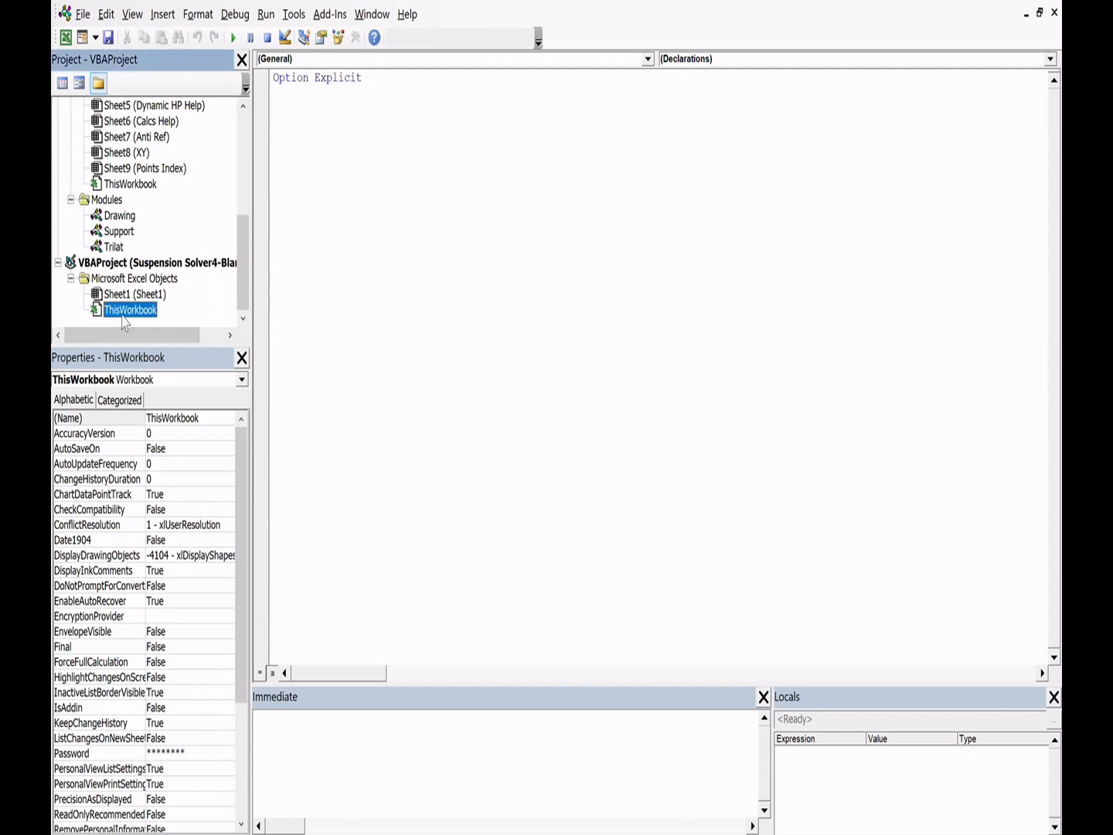
left_click(107, 265)
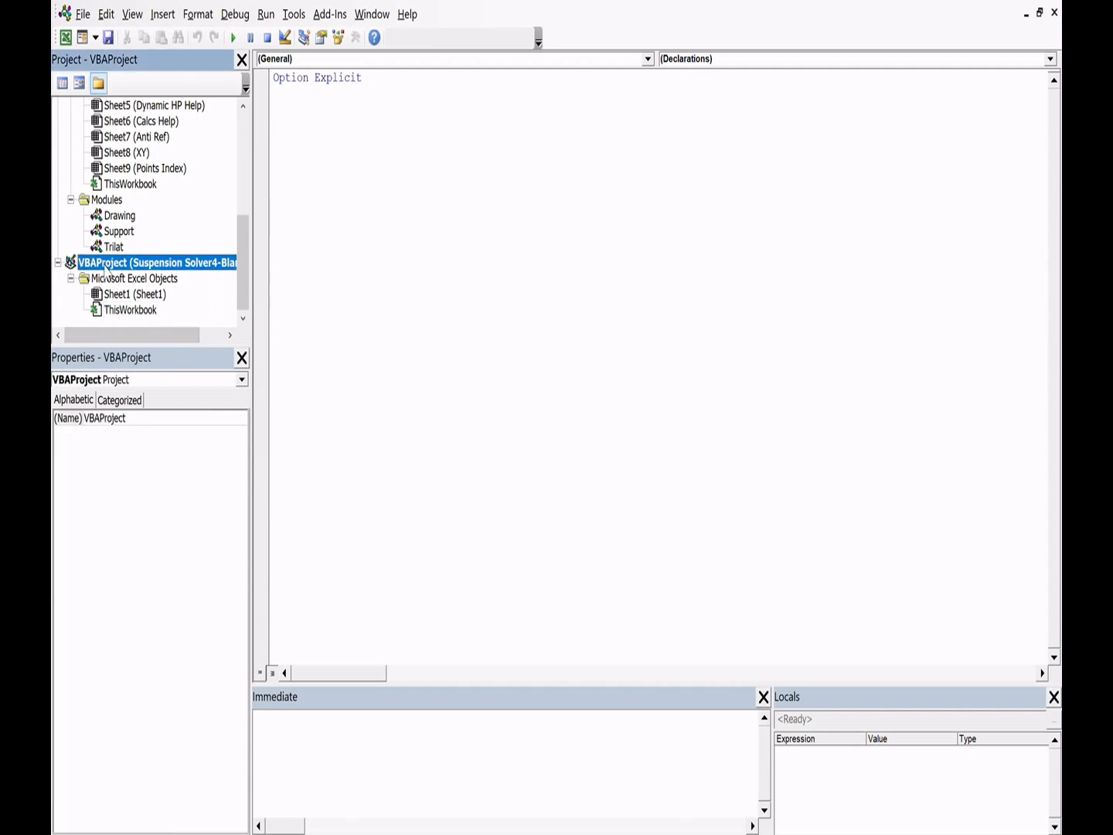
left_click(227, 402)
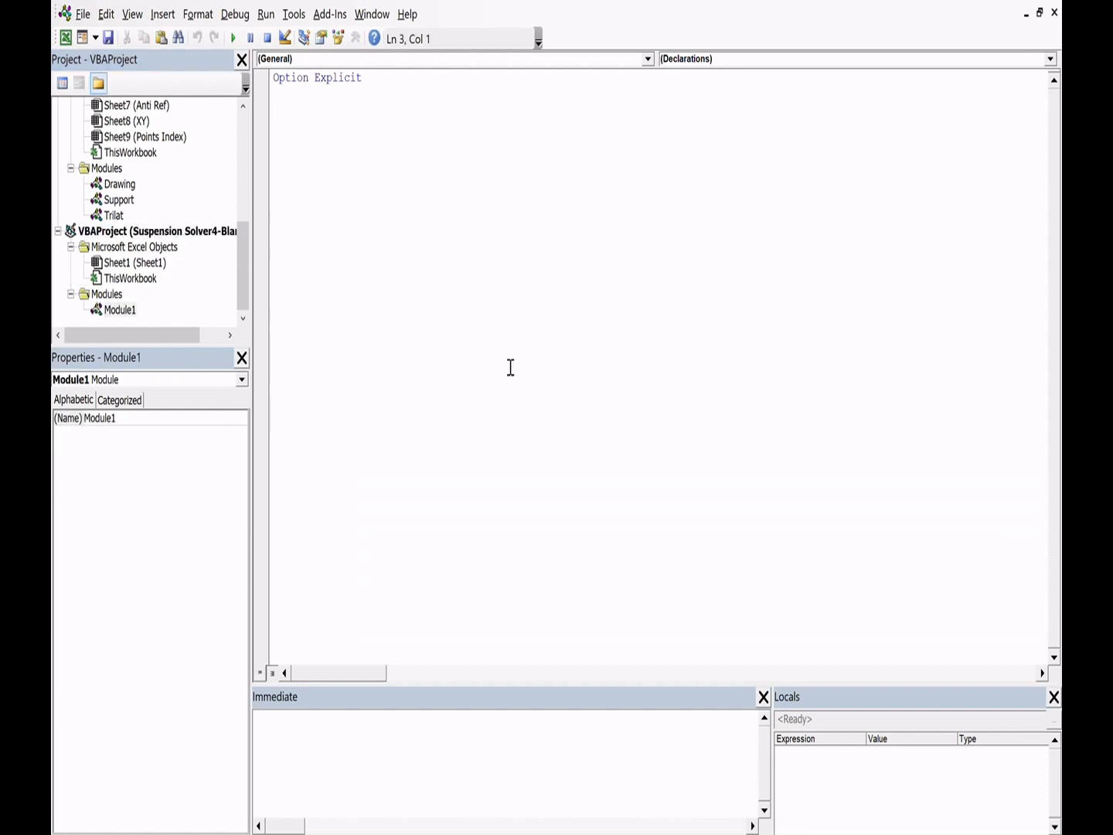
type("Function magnitude(ByVal i As Variant) ' As Double     'returns magnitude of a [x,y,z] vector     'Only works on 1 row, 3 column vector. Doesn't work on 3 row / 1 column.     'Suggestion: =magnitude(range1-range2) for distance between two xyz points     'for use in spreadsheet. MUST use array equation (ctrl+shift+enter)     magnitude = Math.Sqr(i(1) * i(1) + i(2) * i(2) + i(3) * i(3)) End Function  Function Unit_Vector(ByVal i As Variant)     'for use in spreadsheet. MUST use array equation (ctrl+shift+enter)     'Only works on 1 row, 3 column vector. Doesn't work on 3 row / 1 column.     Dim returner As Variant     ReDim returner(1 To 3)      returner(1) = i(1) / magnitude(i)     returner(2) = i(2) / magnitude(i)     returner(3) = i(3) / magnitude(i)      Unit_Vector = returner  End Function  Function cross_product(v1 As Variant, v2 As Variant) As Variant     'use in spreadsheet or VBA code     'Only works on 1 row, 3 column vector. Doesn't work on 3 row / 1 column.     'Matrix equation, remember to use ctrl+shift+enter     cross_product = Array(v1(2) * v2(3) - v1(3) * v2(2), _     v1(3) * v2(1) - v1(1) * v2(3), _     v1(1) * v2(2) - v1(2) * v2(1)) End Function")
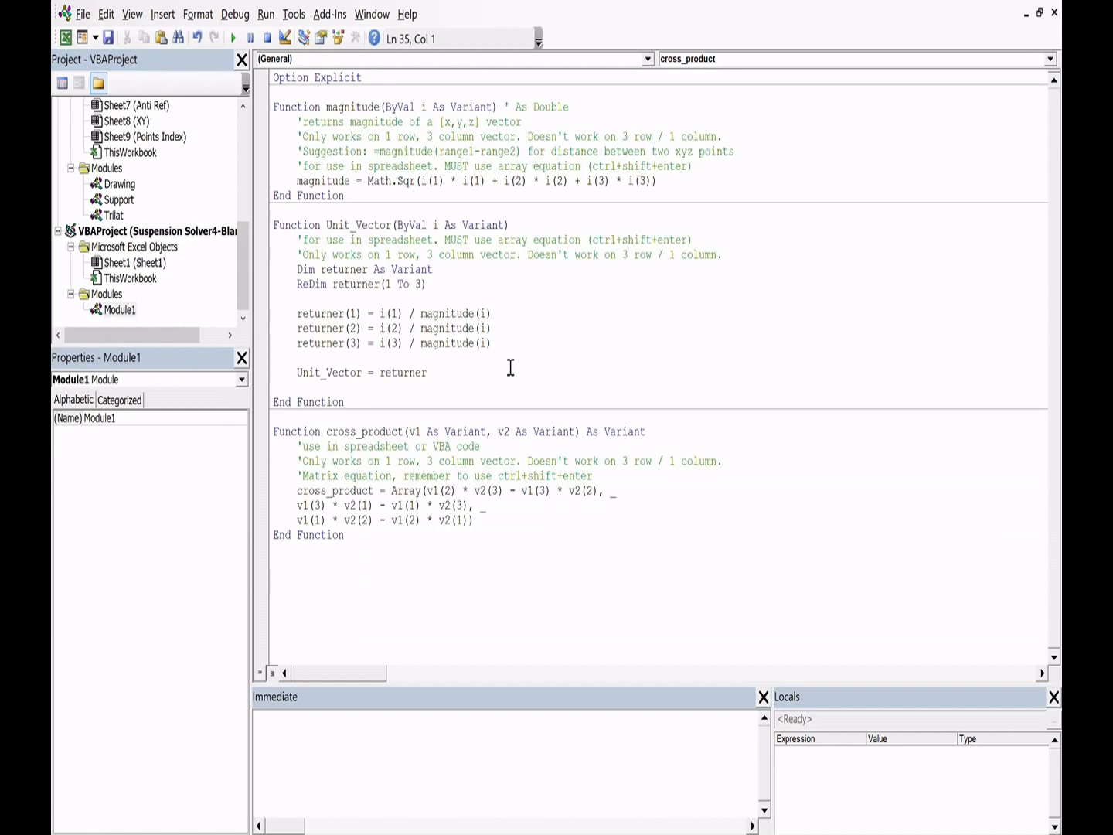
key("alt+F11")
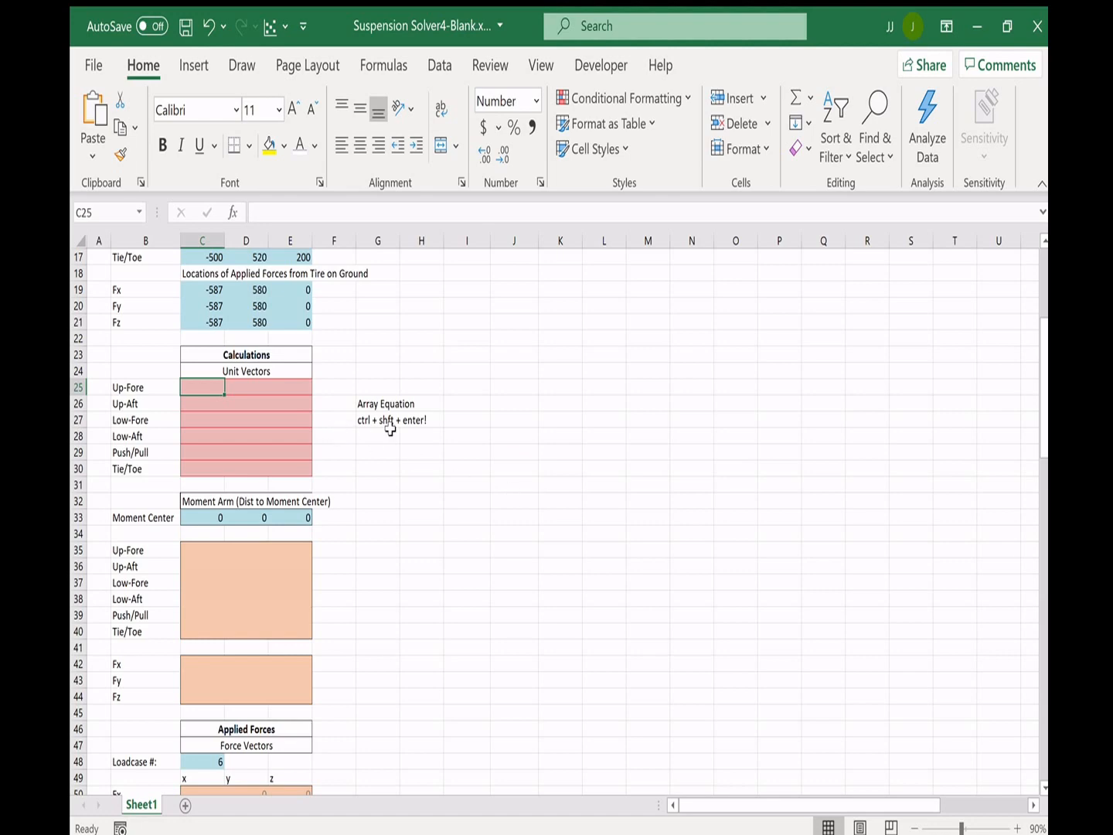
- Enter the array formula =Unit_Vector(C12:E12-C5:E5) across C25:E25 for the Up-Fore unit vector
key("shift+Right")
key("shift+Right")
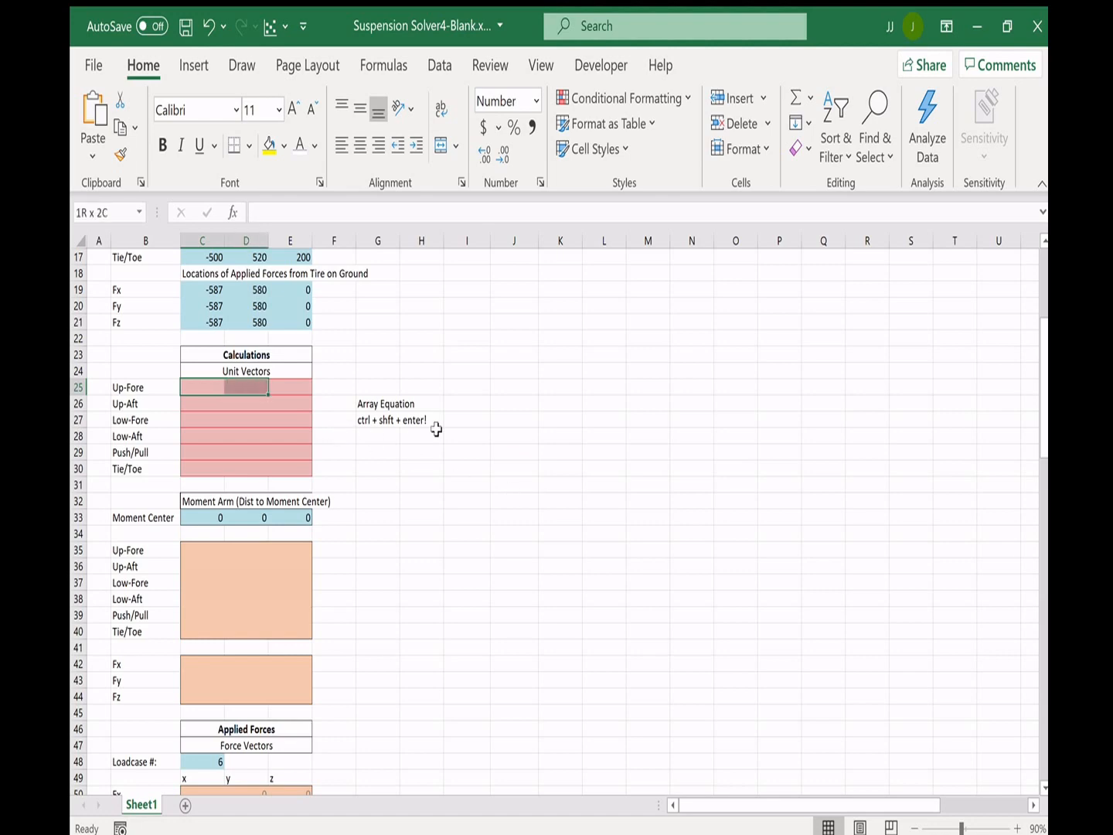
type("=")
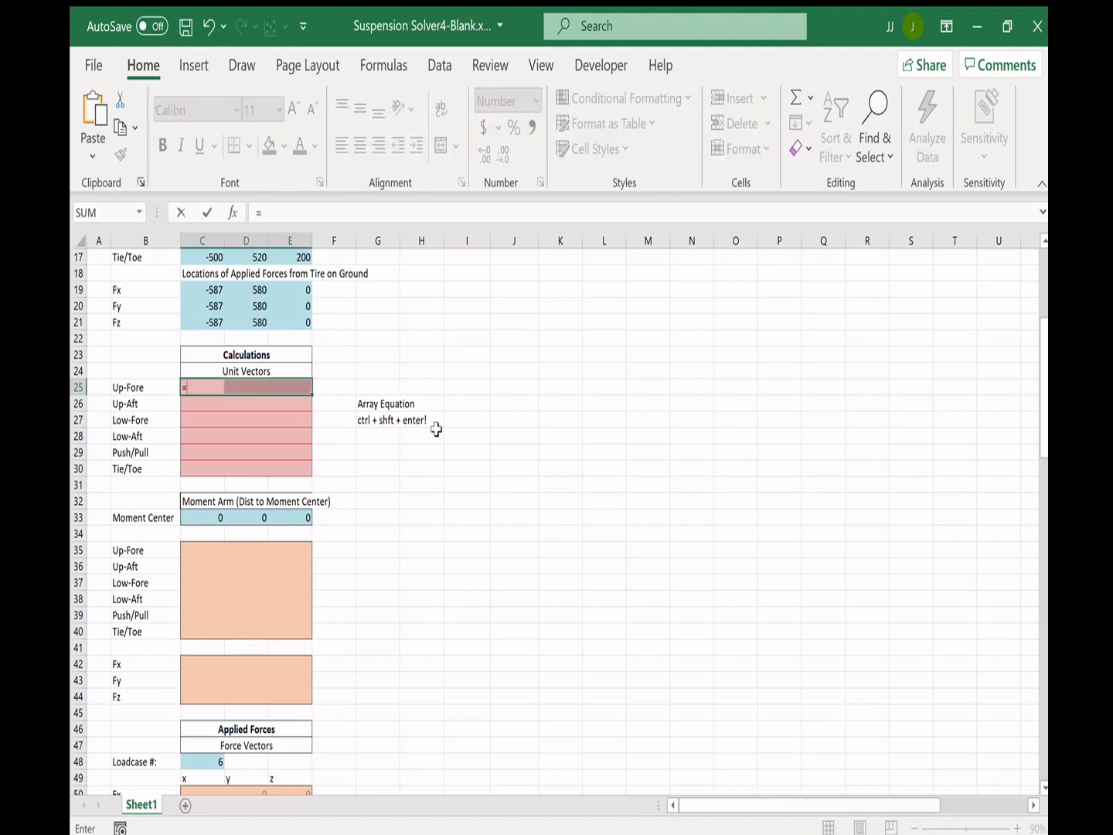
type("unit")
key("Tab")
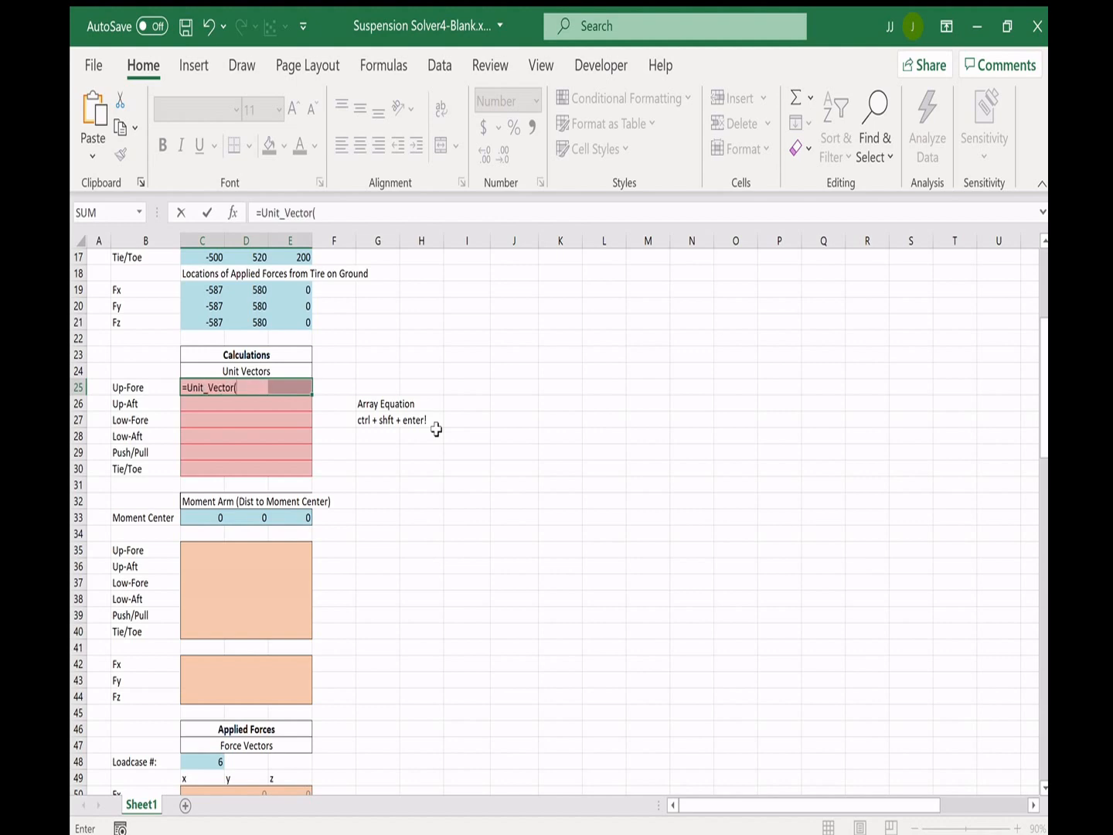
scroll(344, 356, "up", 3)
scroll(342, 355, "up", 2)
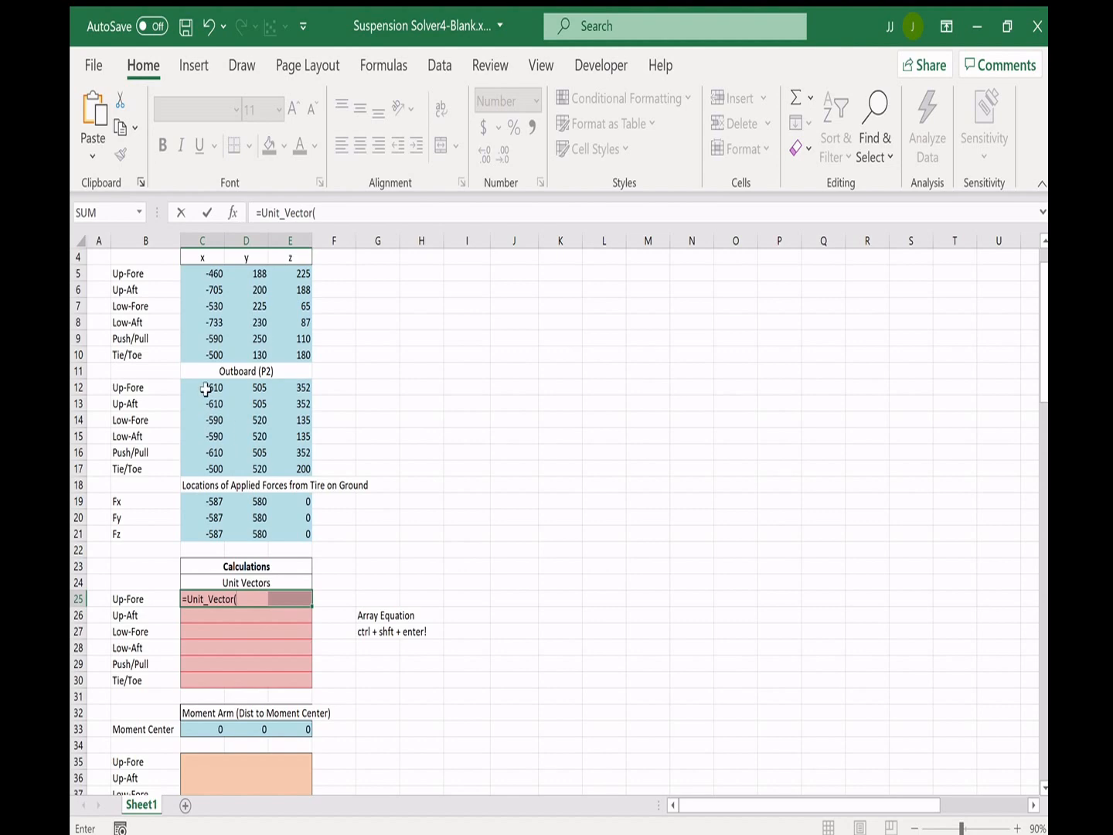
left_click_drag(208, 393, 303, 385)
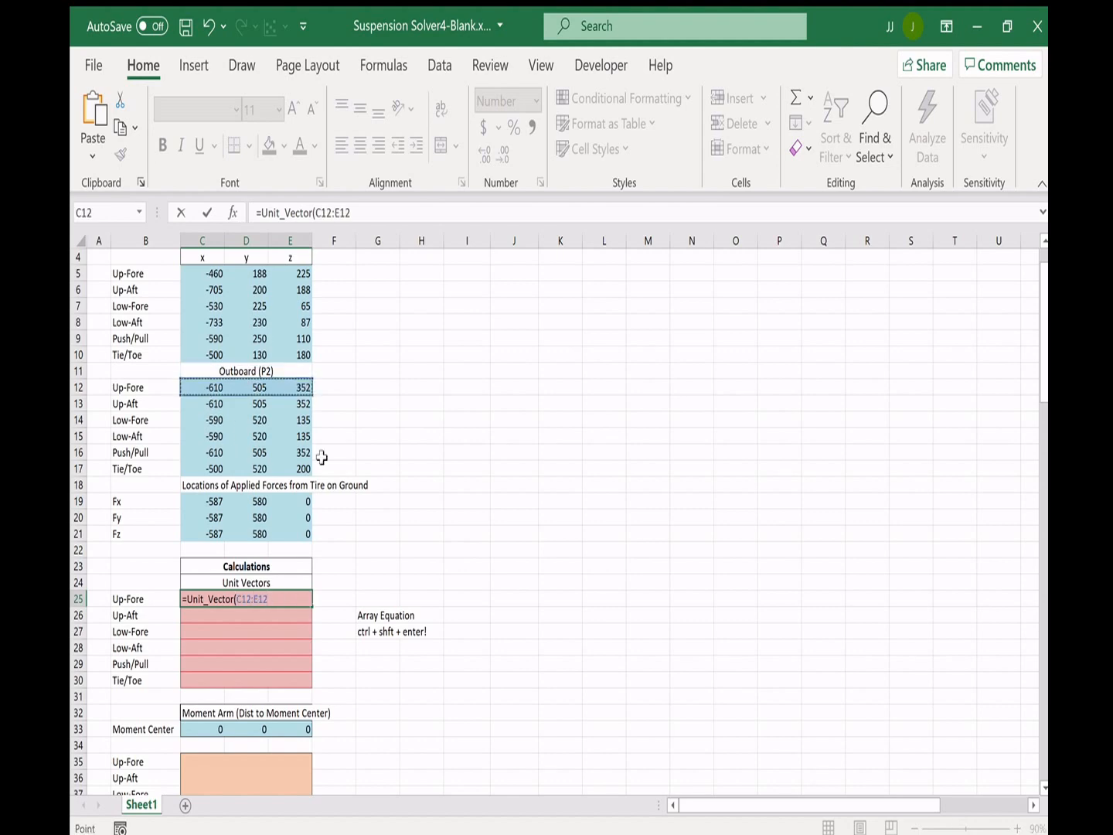
type("-")
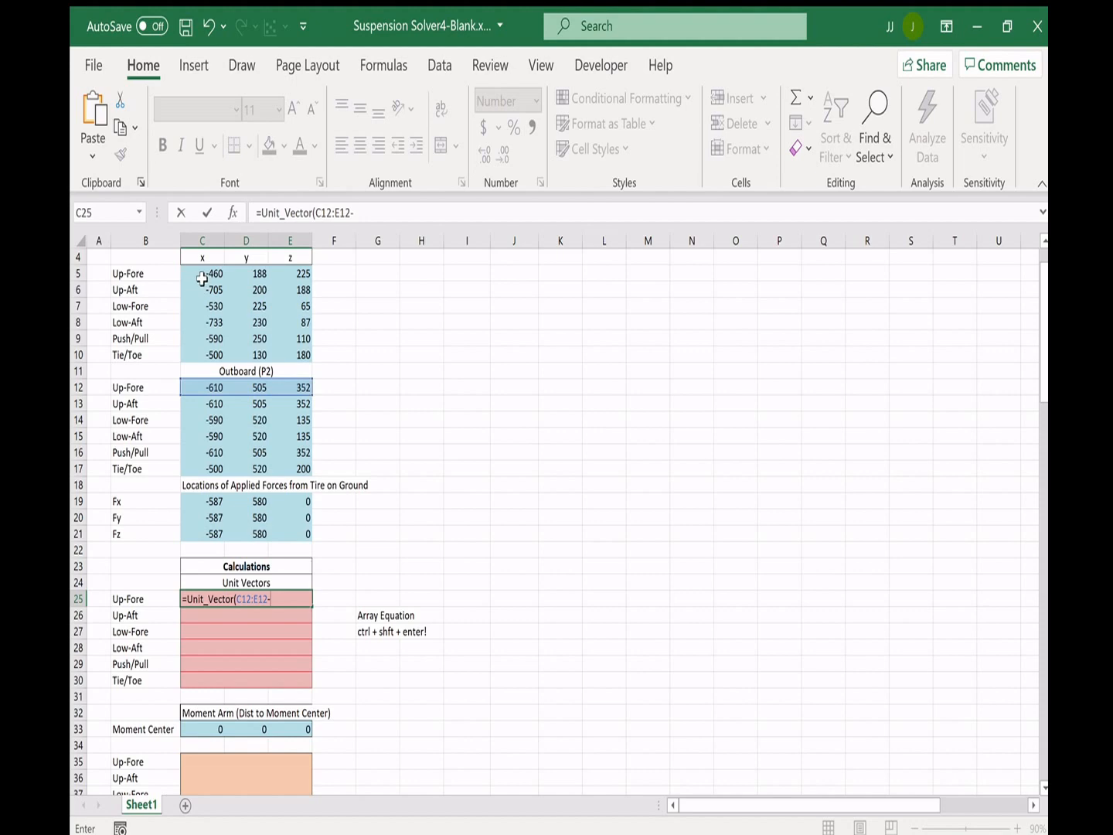
left_click_drag(202, 278, 303, 278)
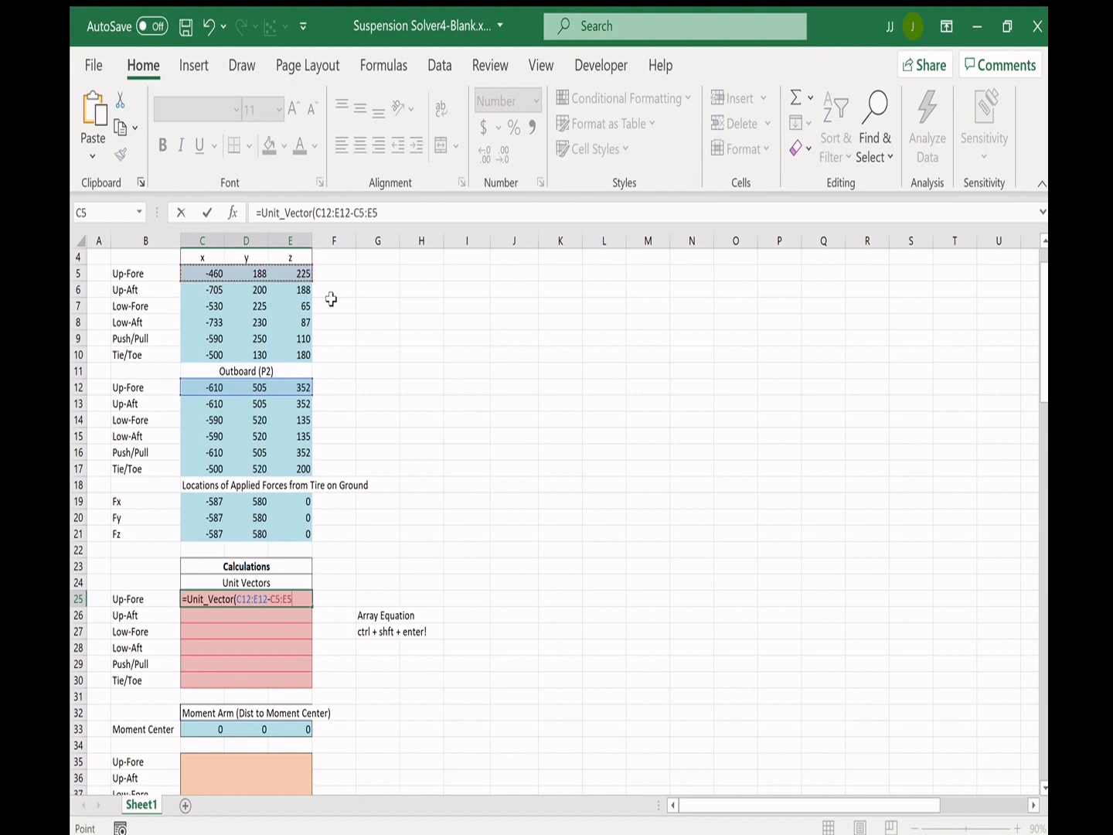
type(")")
key("ctrl+shift+Return")
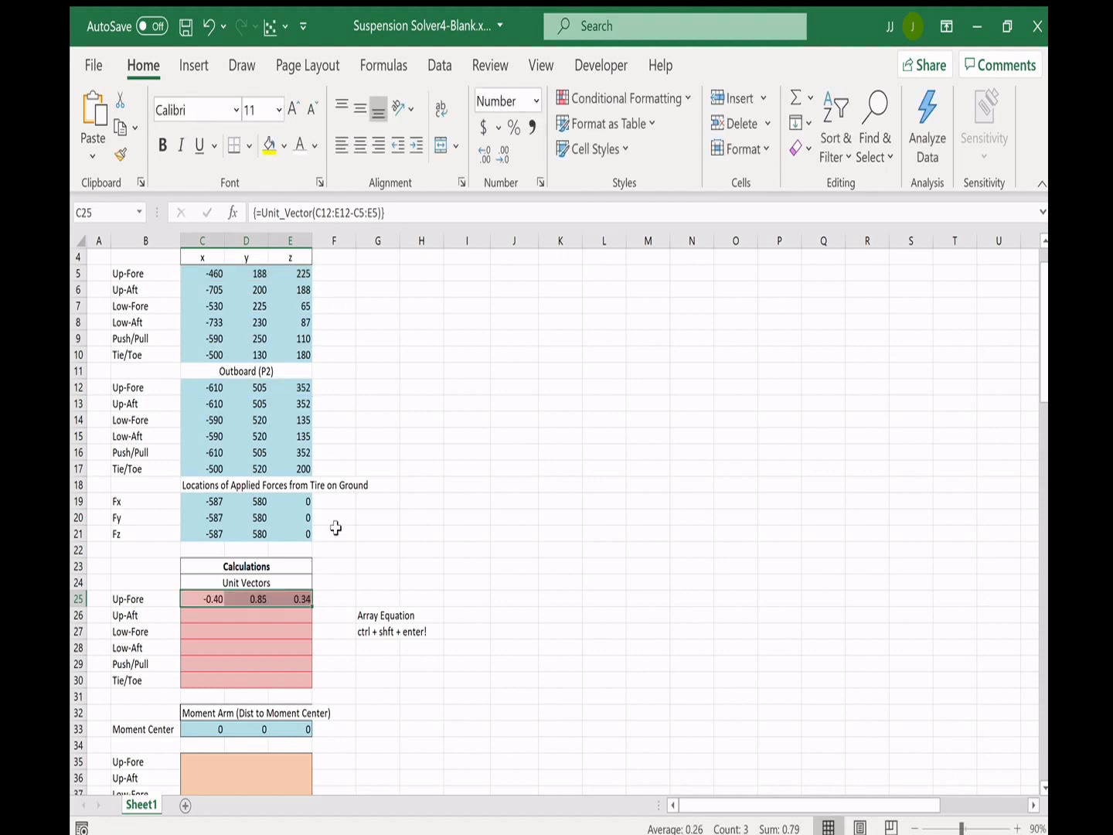
- Fill the Up-Fore unit vector array formula down through Tie/Toe in row 30 and check the formula in E30
left_click_drag(312, 609, 309, 687)
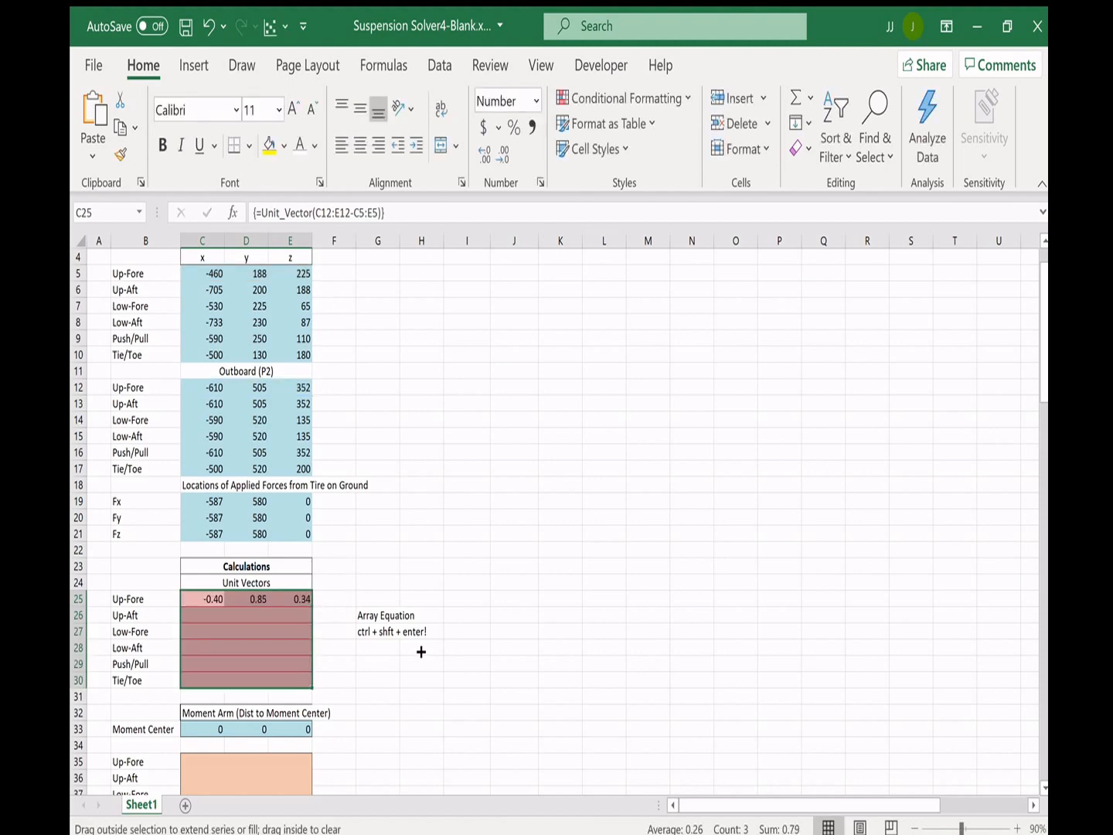
double_click(300, 680)
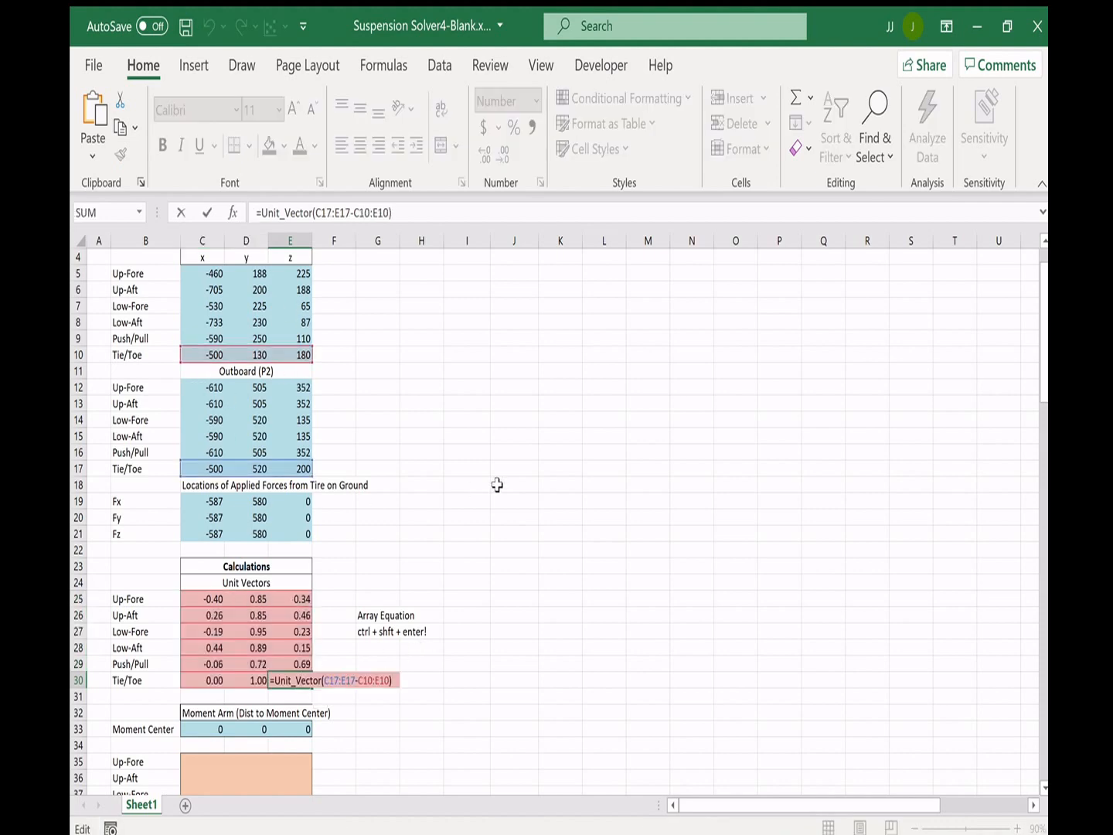
key("ctrl+shift+Return")
- Try 150 as the Moment Center's y value in D33 and set it back to 0
scroll(474, 604, "down", 3)
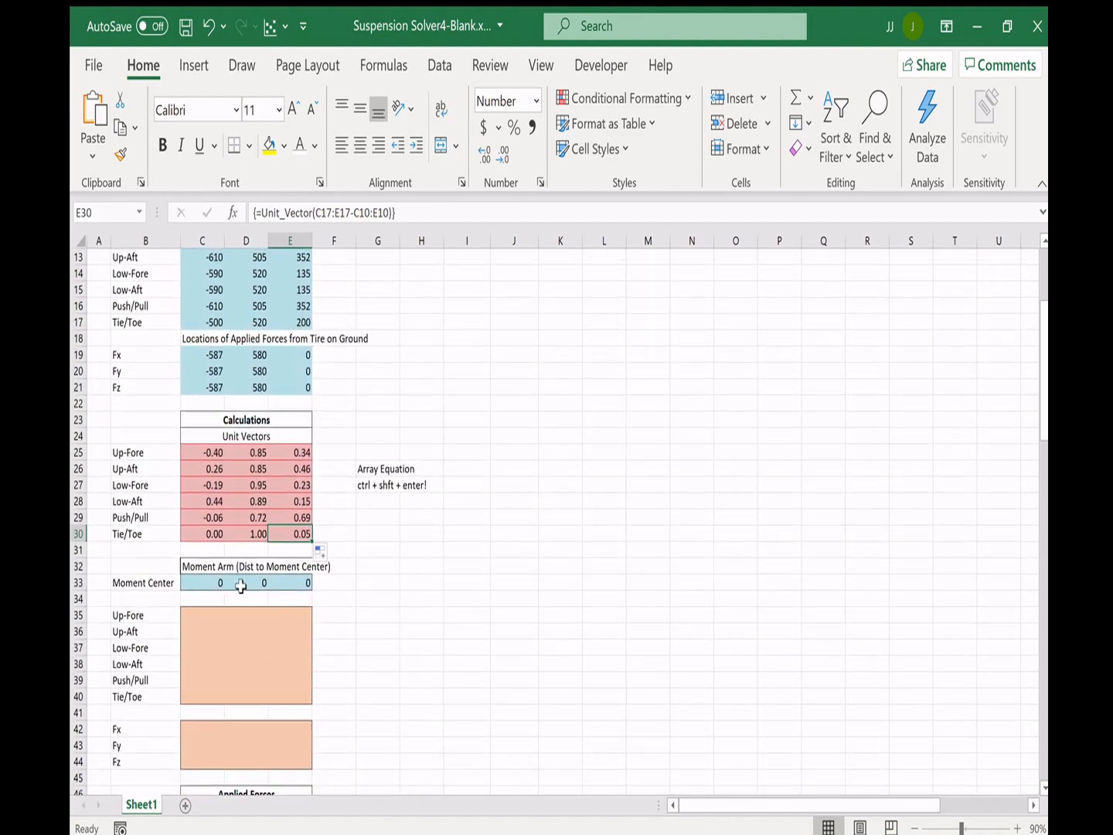
left_click_drag(207, 584, 305, 584)
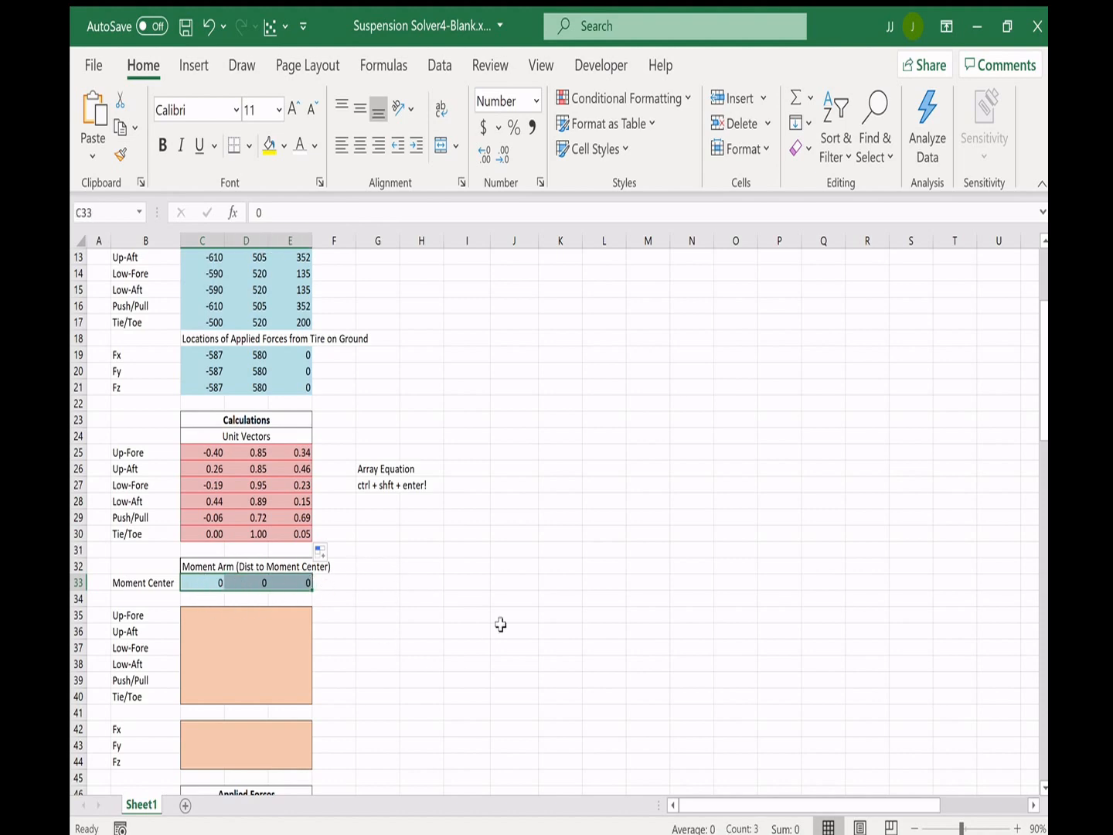
left_click(368, 581)
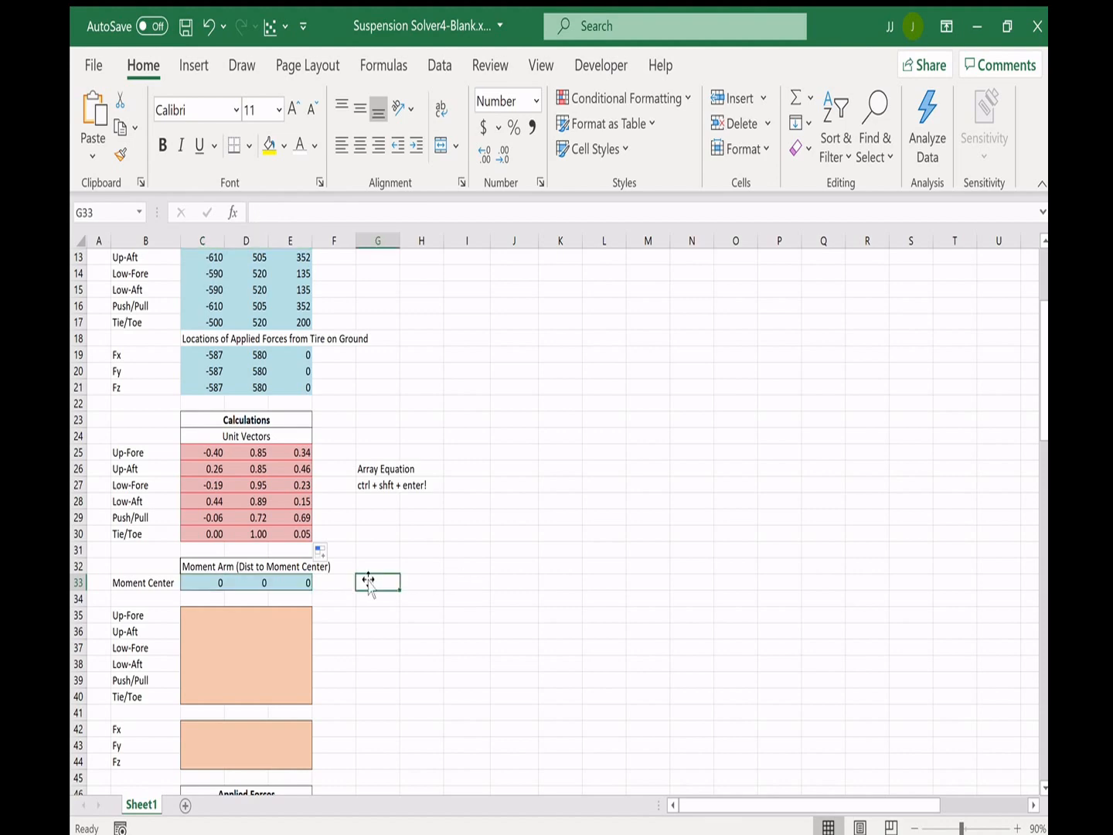
left_click(248, 584)
type("15")
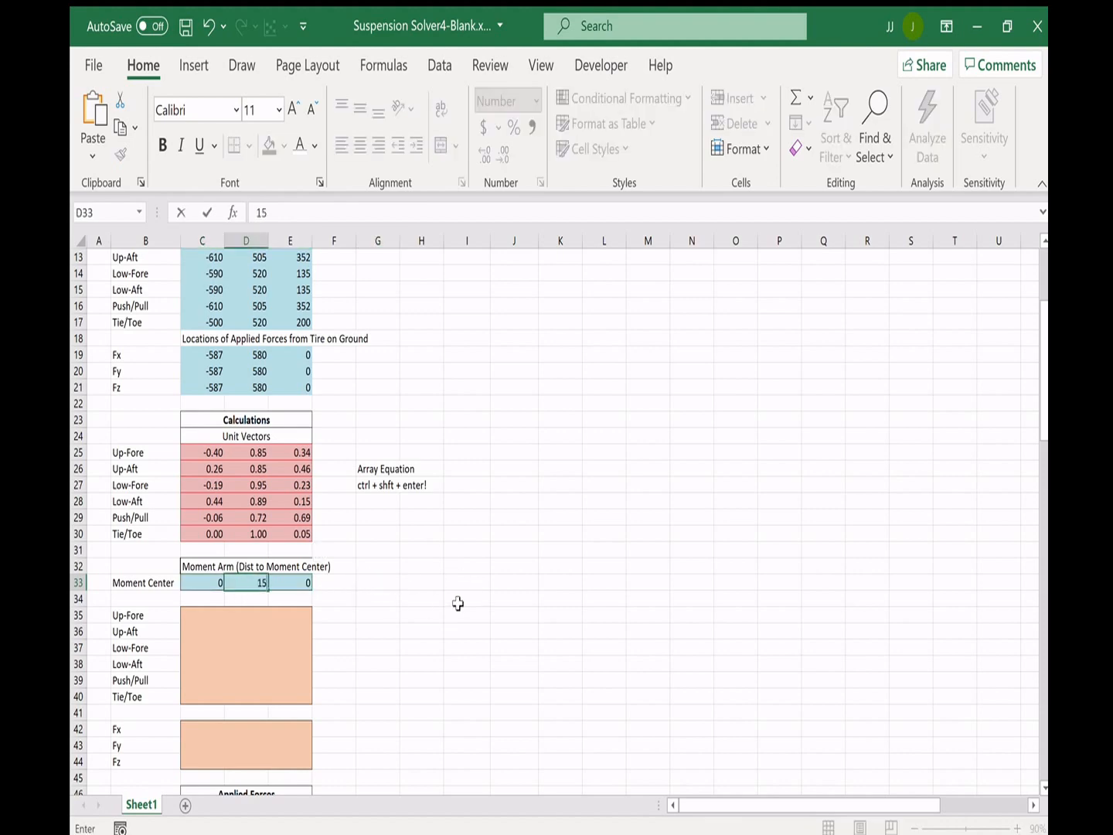
key("Return")
left_click(258, 594)
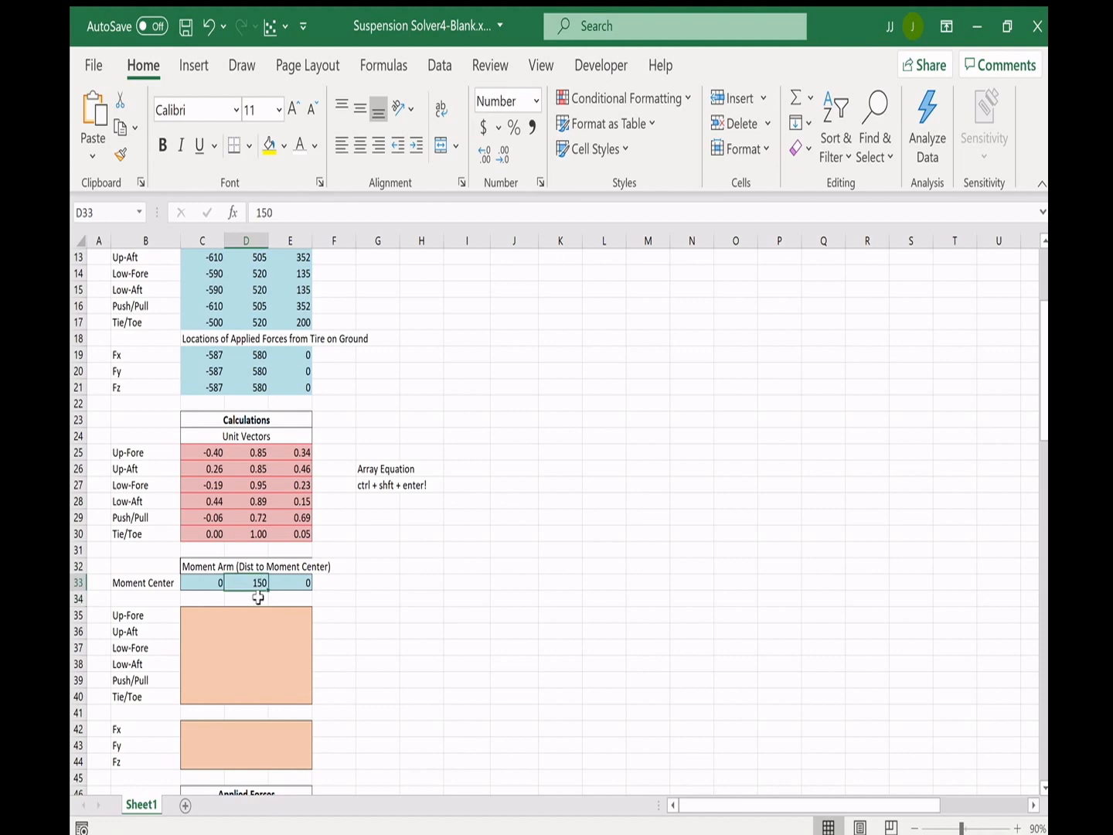
type("0")
key("Return")
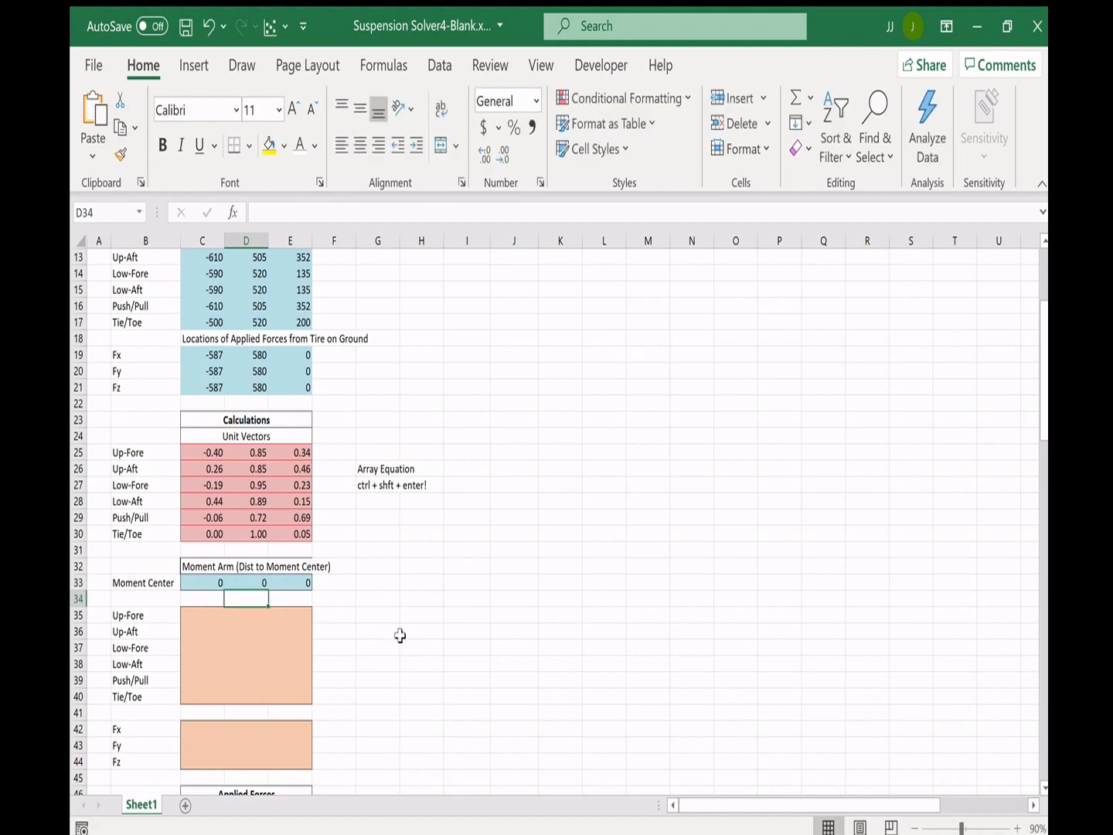
- Enter =C5-C33 in C35 for the Up-Fore moment arm and fill it across to E35
key("Left")
key("Down")
type("=")
scroll(492, 500, "down", 1)
scroll(492, 501, "up", 5)
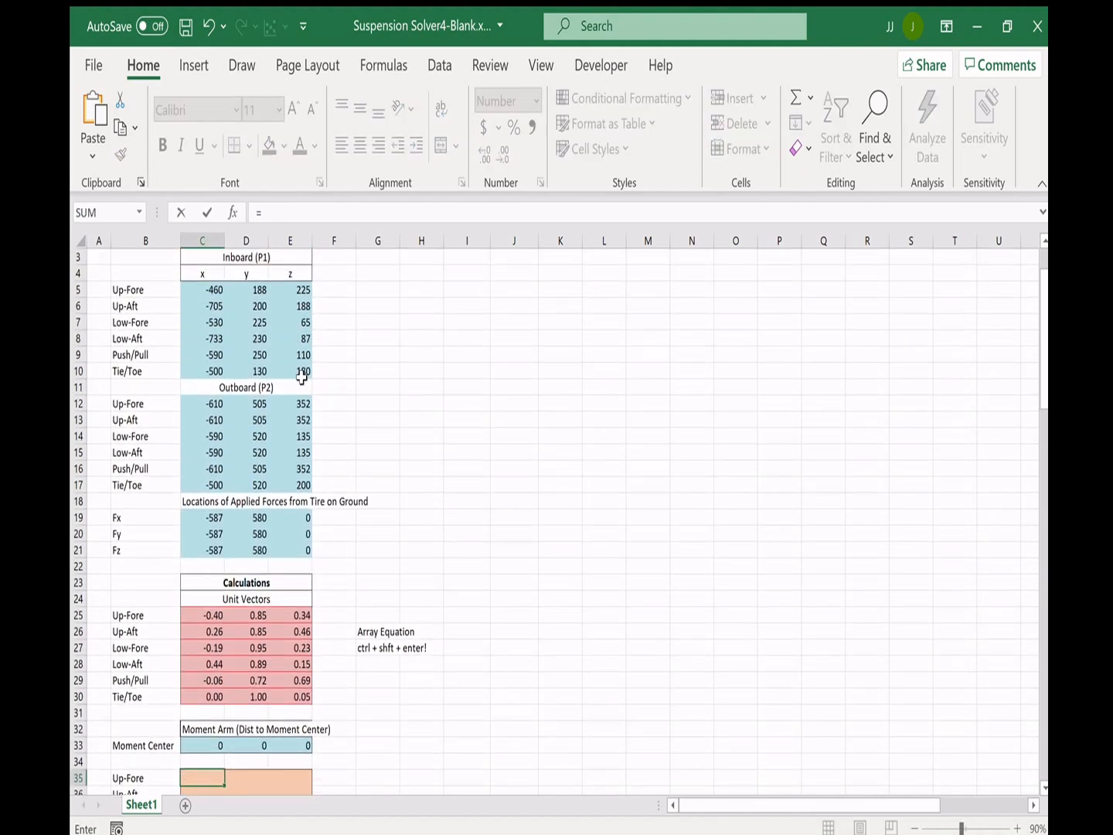
left_click(212, 292)
type("-")
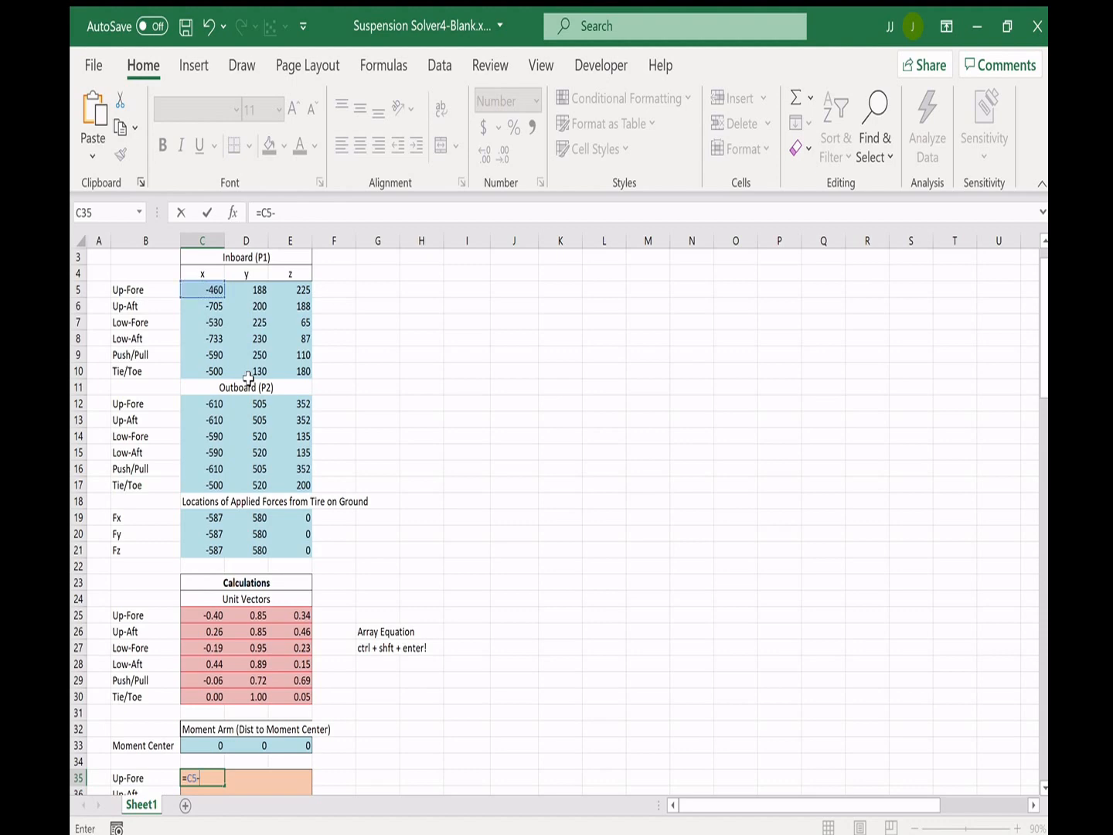
left_click(198, 746)
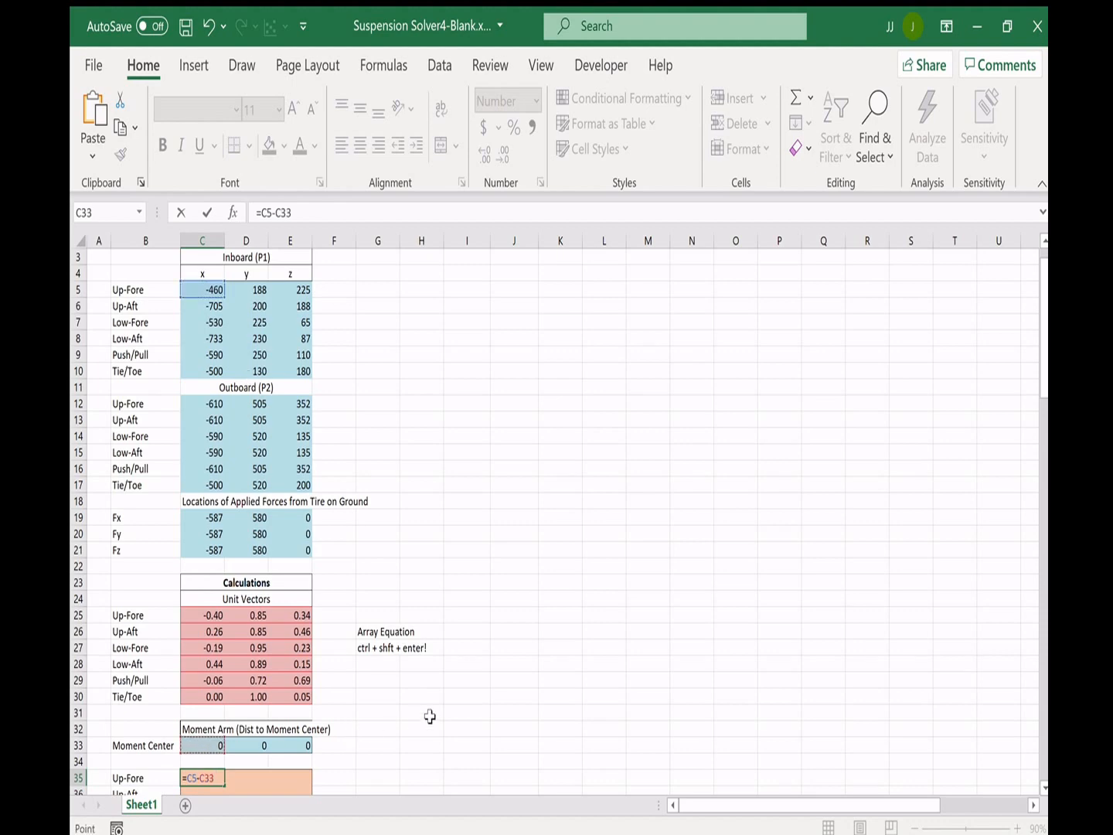
scroll(429, 716, "down", 1)
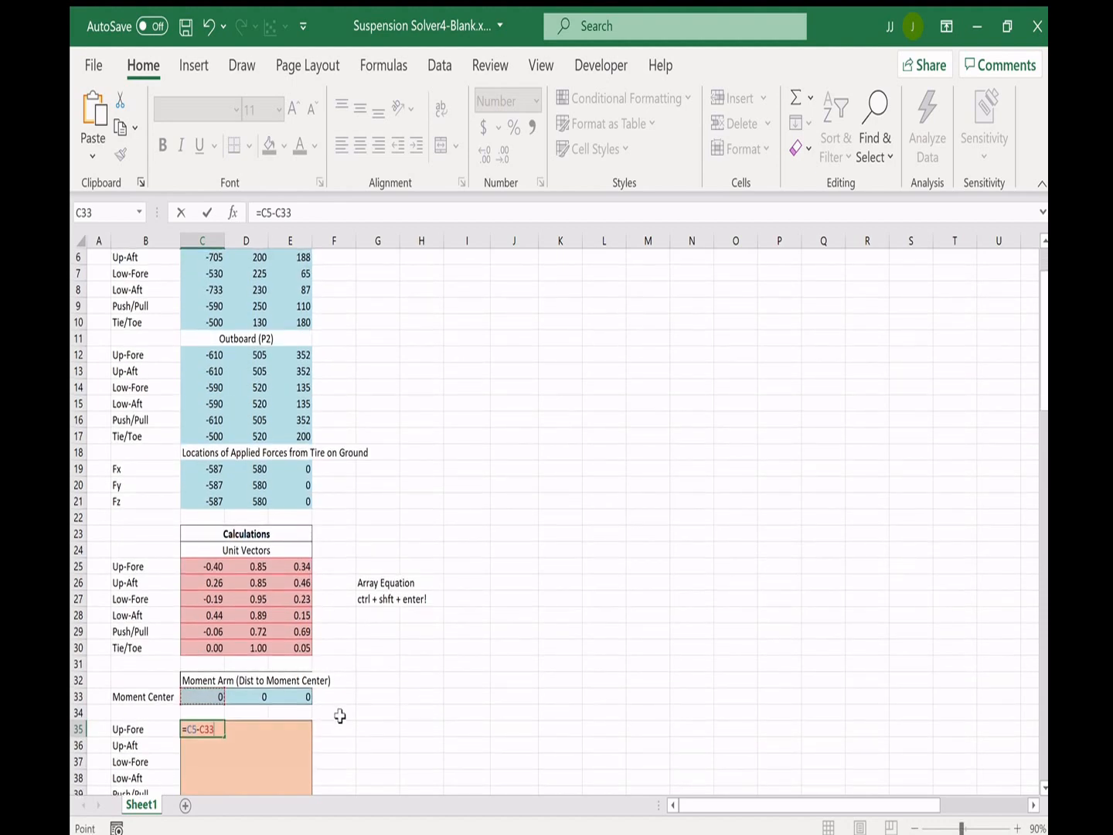
key("ctrl+Return")
left_click_drag(227, 741, 313, 562)
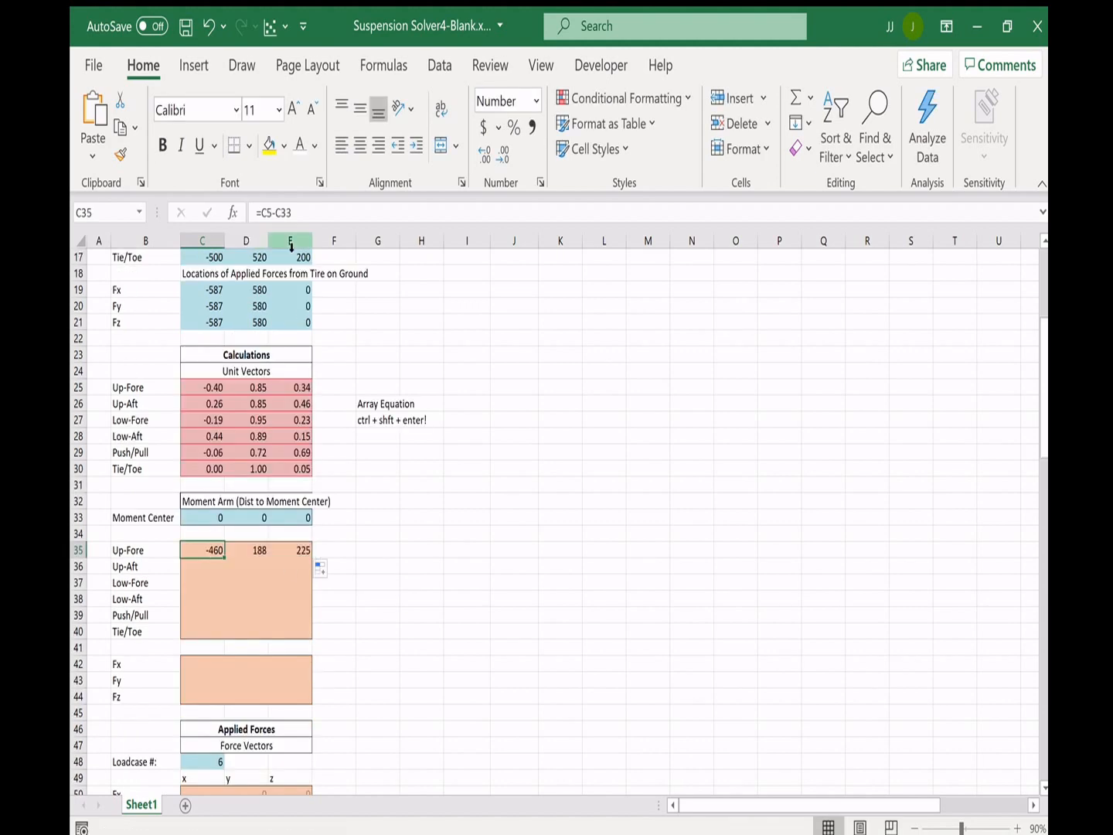
- Lock the moment center row in C35 so the formula is =C5-C$33, and refill it across to E35
key("F2")
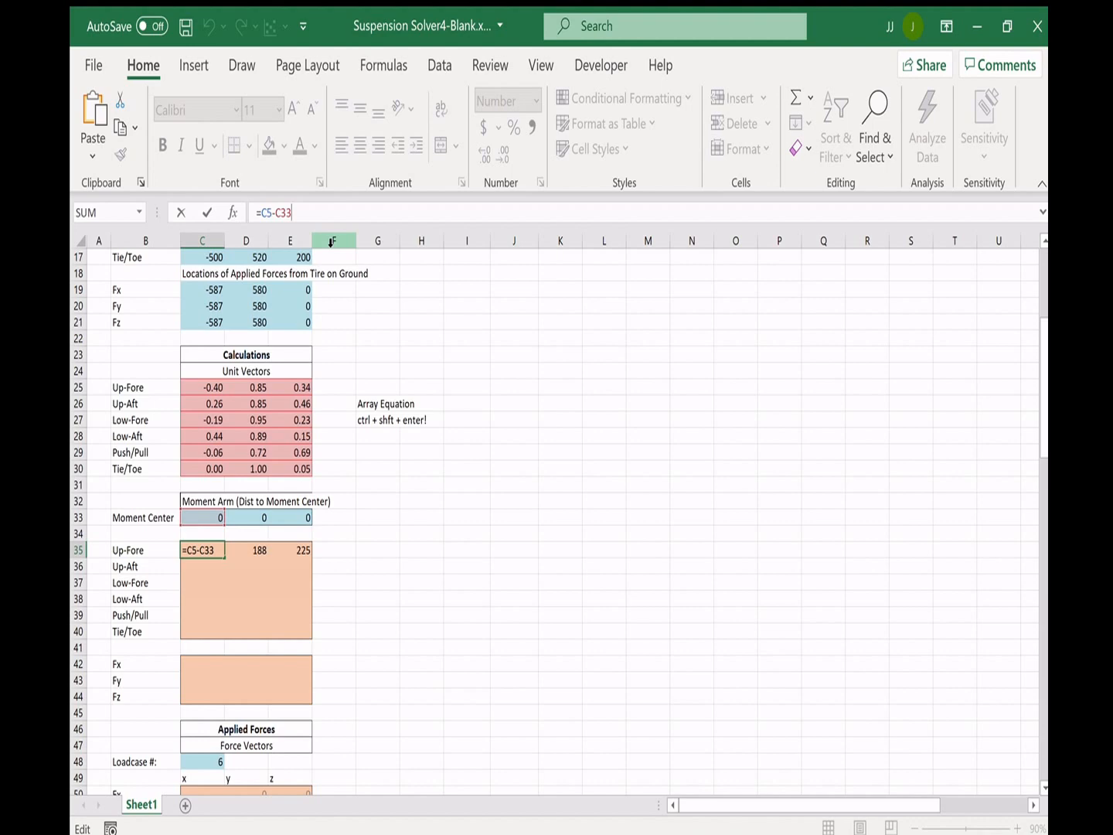
type("$")
key("Return")
left_click(217, 549)
left_click_drag(225, 562, 317, 555)
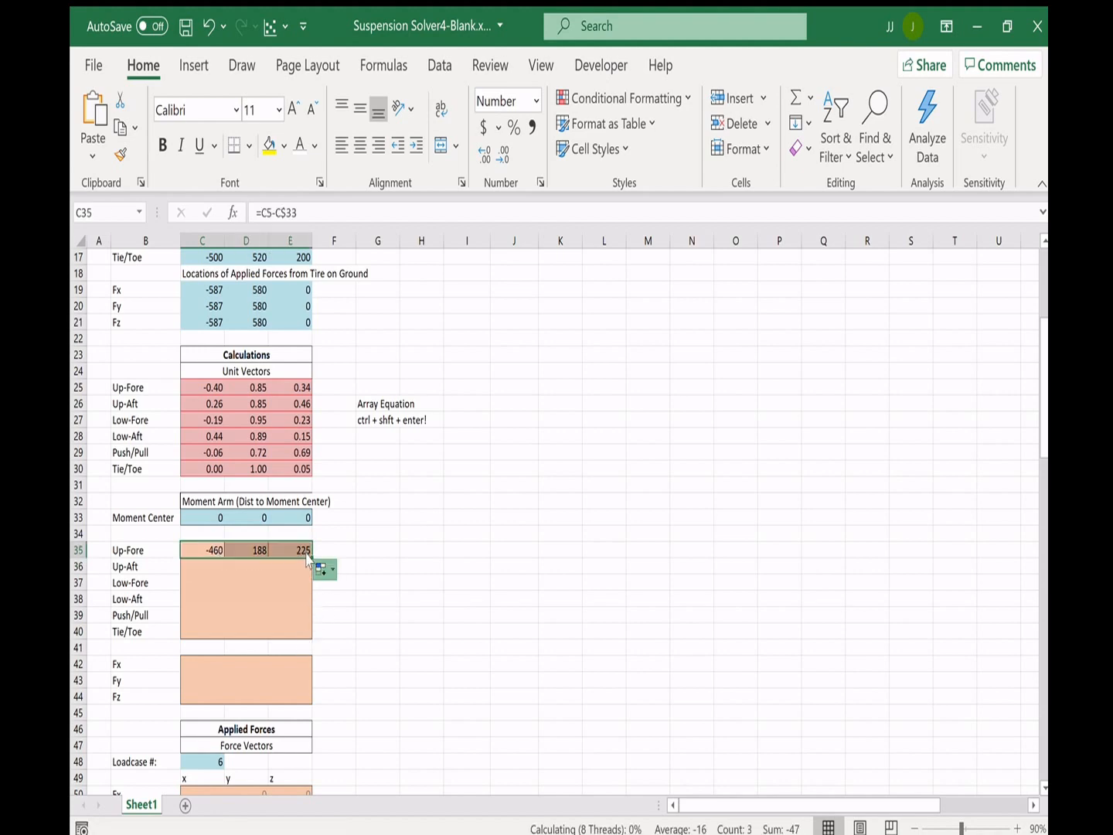
- Fill the C35:E35 moment arm formulas down through row 42 and clear the spacer row 41
left_click_drag(314, 559, 301, 664)
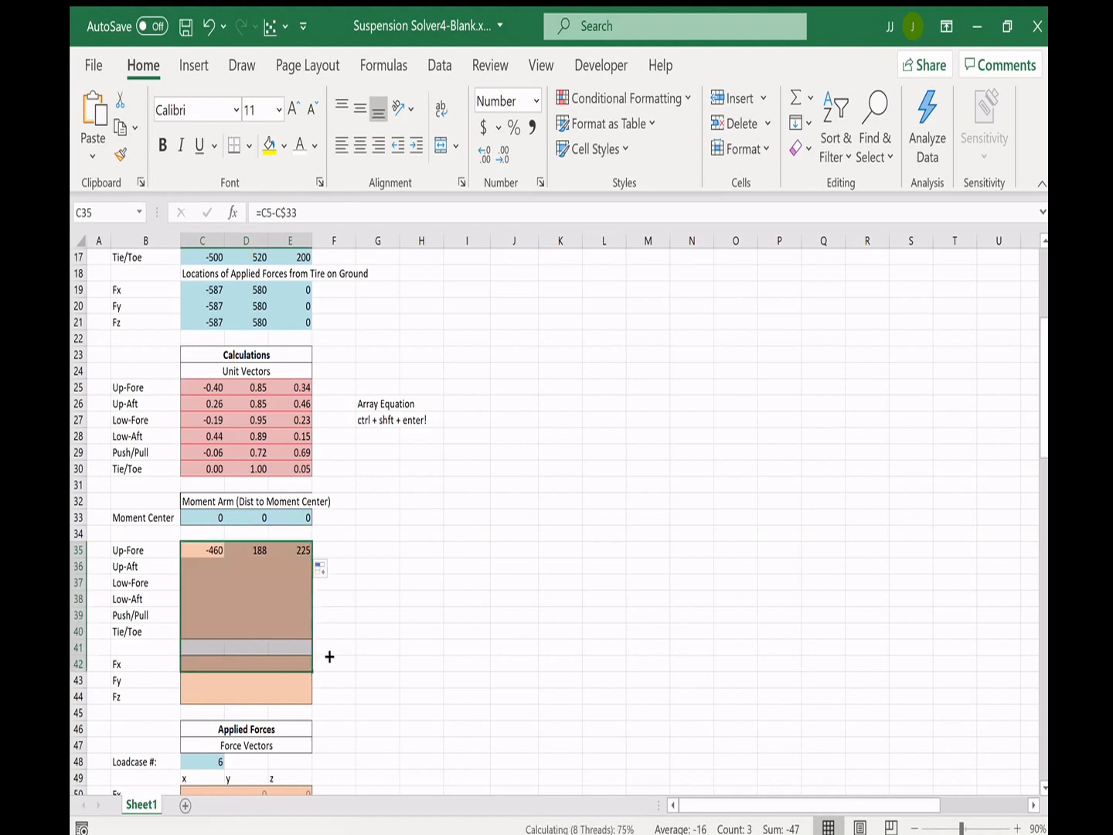
left_click_drag(332, 648, 203, 648)
key("Delete")
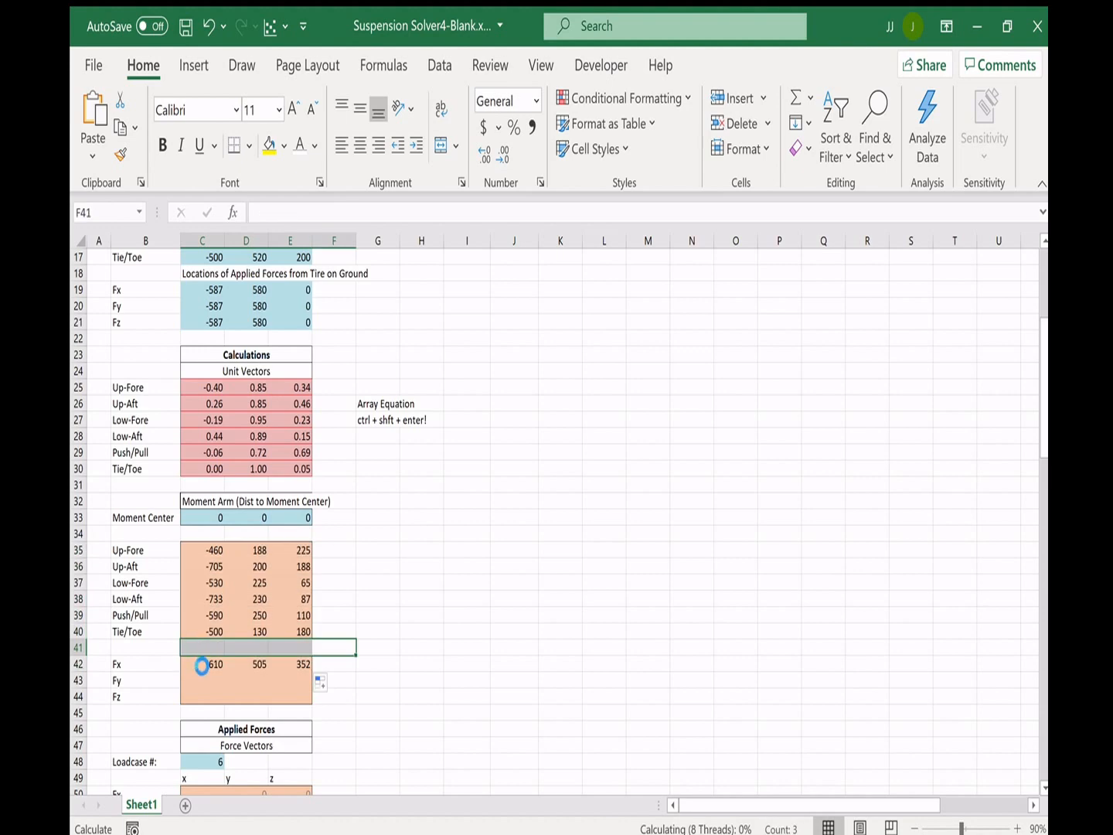
- Change the Fx moment arm formula in C42 to =C19-C$33 so it uses the tire force location
double_click(199, 664)
scroll(307, 496, "up", 4)
left_click_drag(209, 364, 208, 477)
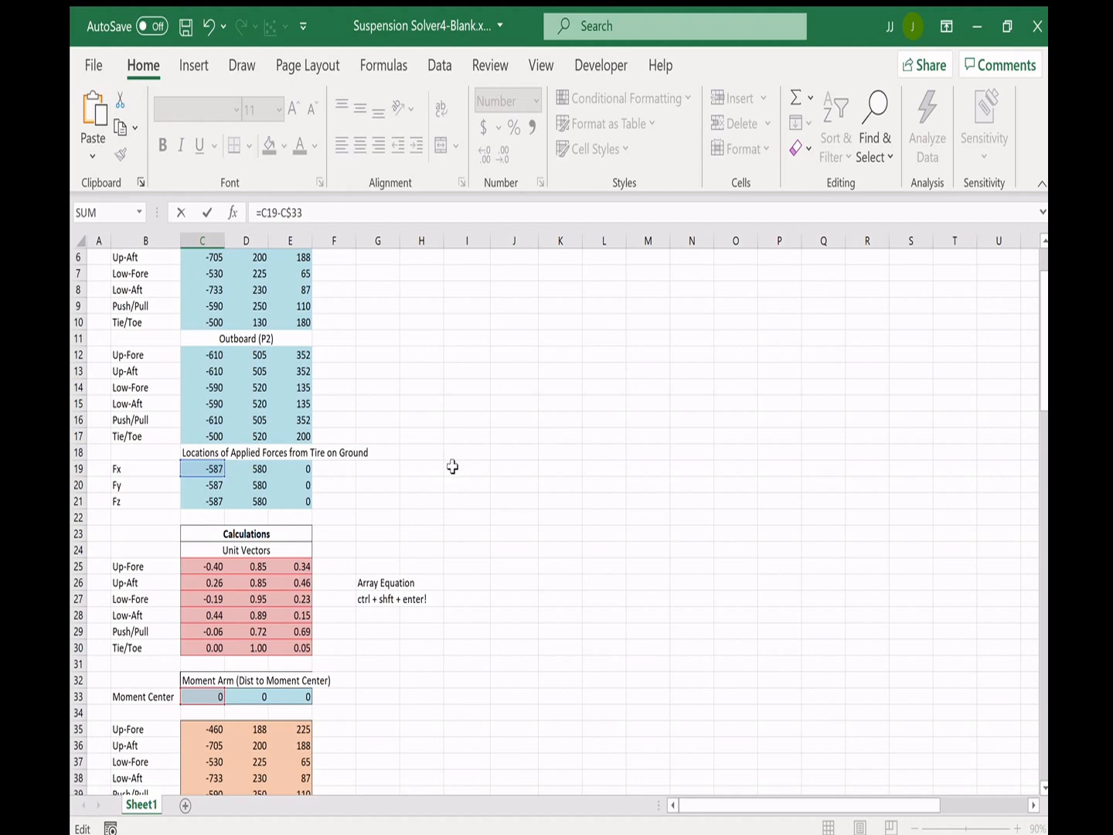
key("Return")
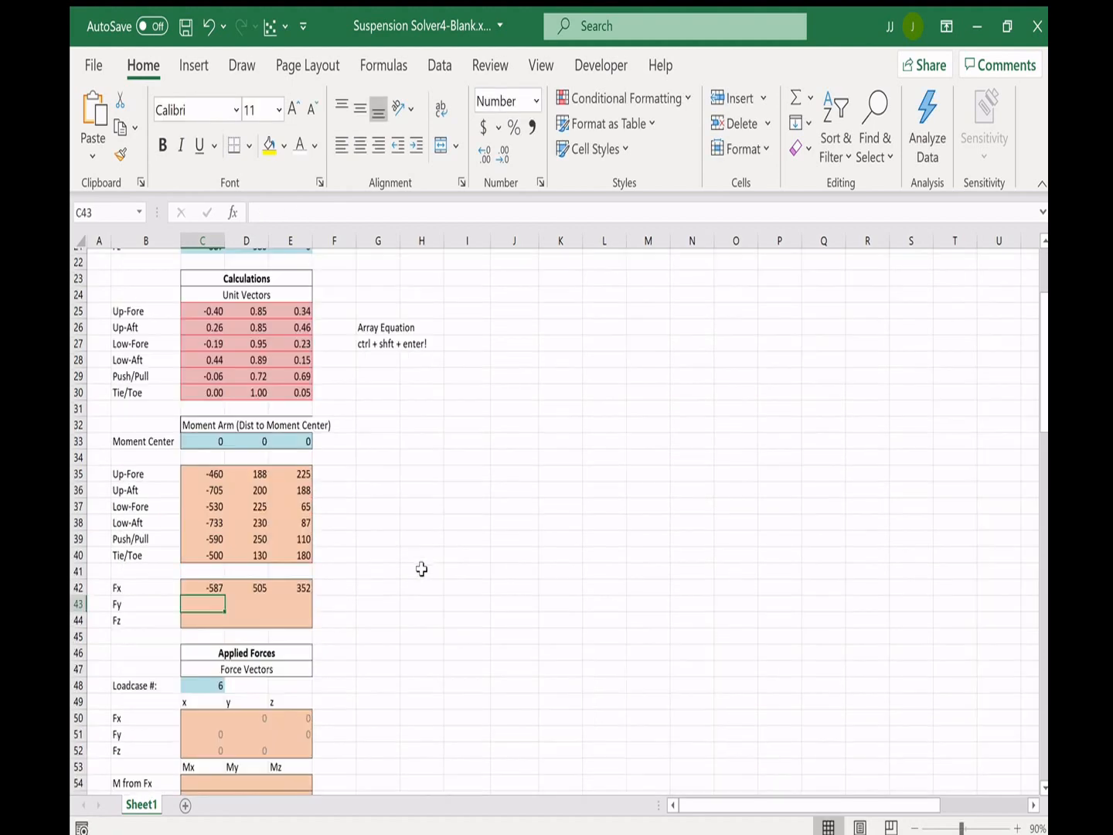
- Fill the Fx moment arm formula from C42 across to E42 and down through the Fz row 44
left_click(216, 581)
left_click_drag(227, 594, 310, 592)
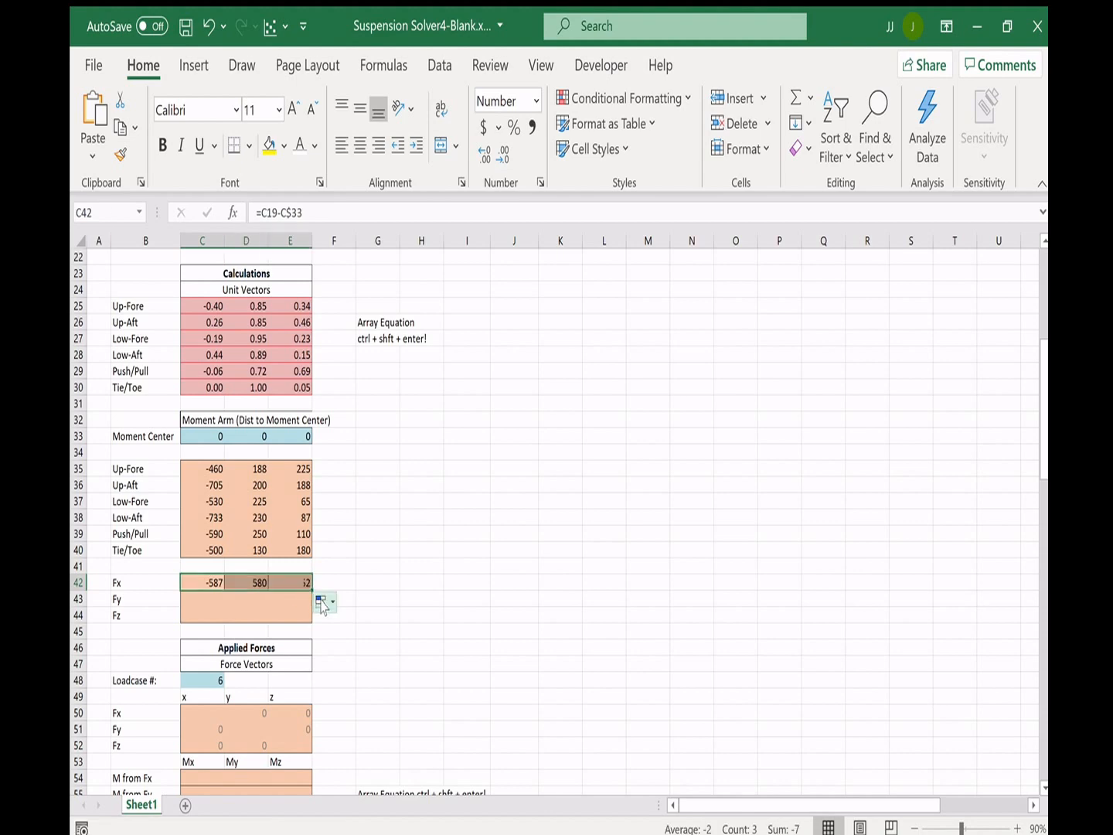
left_click_drag(311, 591, 317, 627)
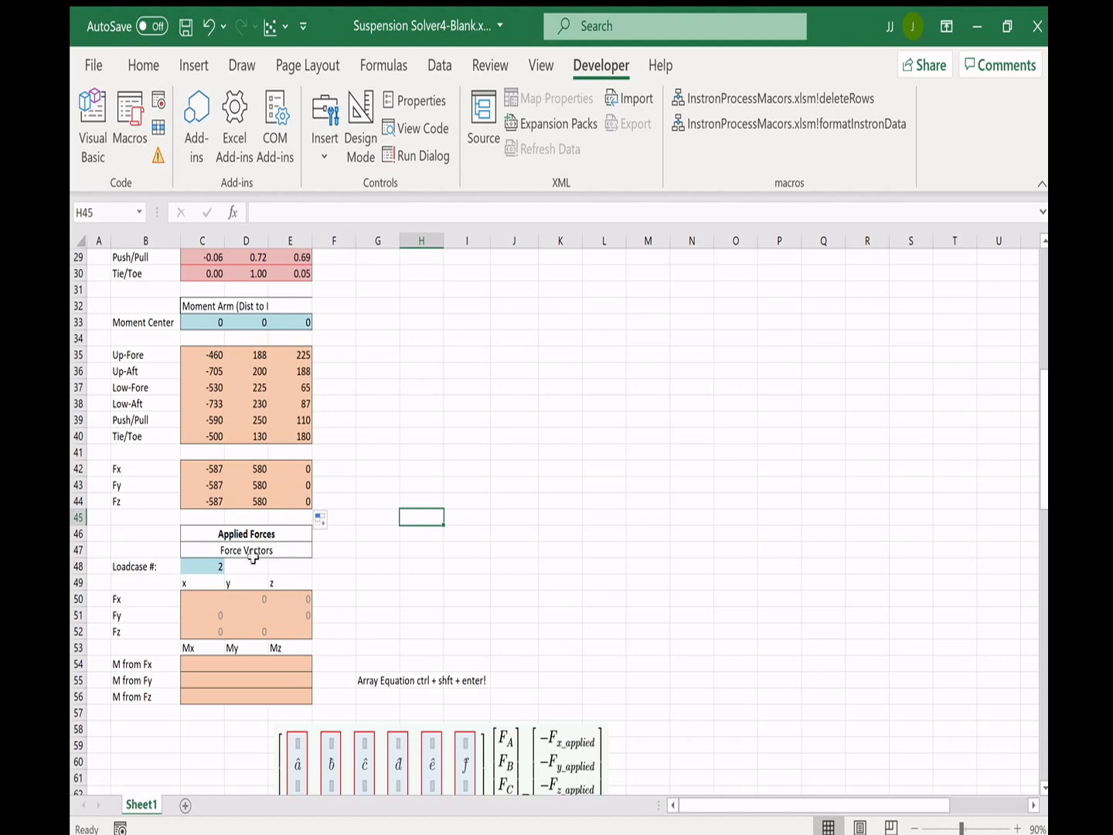
- Examine the loadcase number in C48 and the loadcase table in rows 89 to 110, including its Long G and Lat G inputs
left_click(195, 566)
scroll(204, 586, "down", 1)
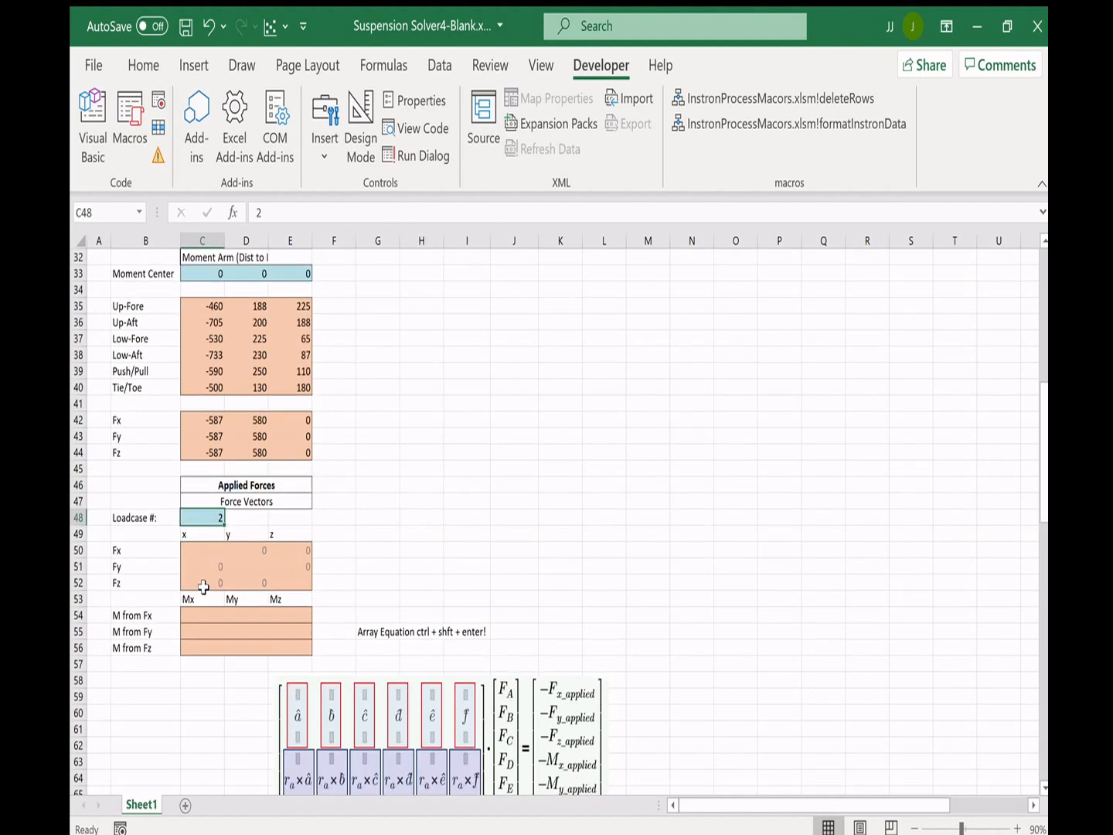
scroll(367, 510, "down", 14)
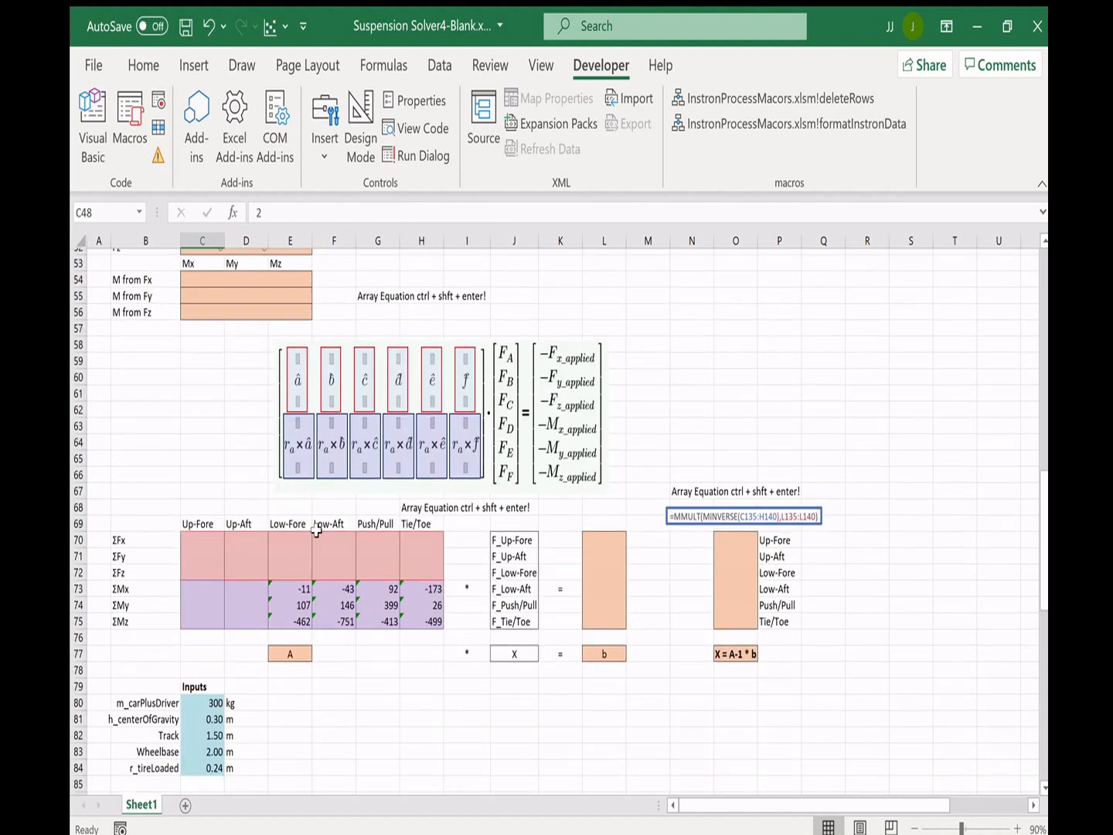
scroll(286, 562, "down", 3)
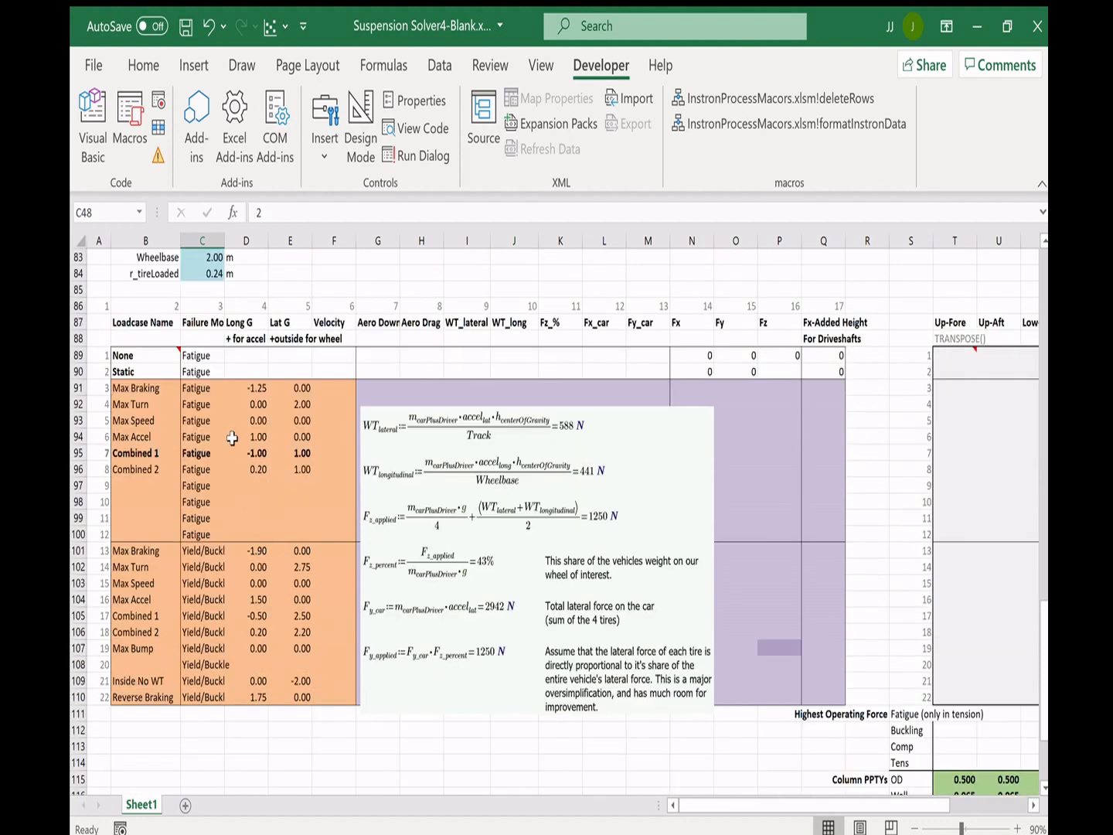
left_click_drag(240, 386, 306, 700)
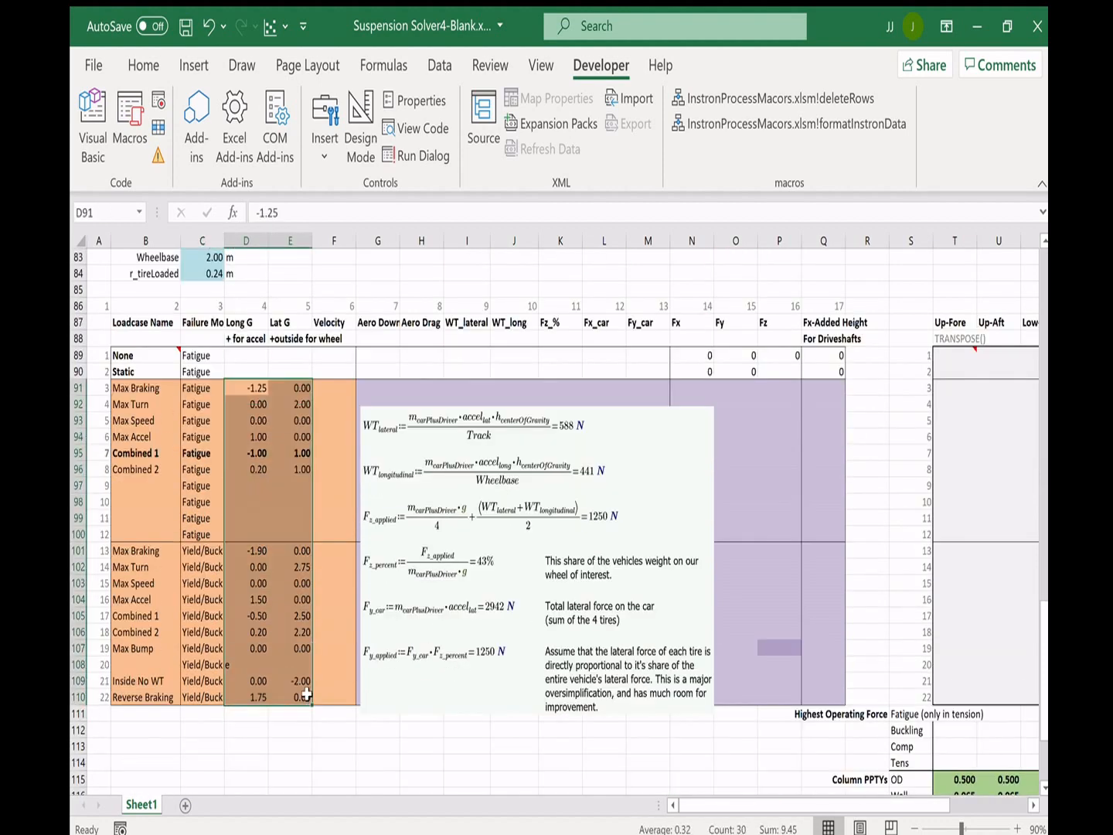
left_click_drag(104, 355, 90, 682)
left_click(80, 374)
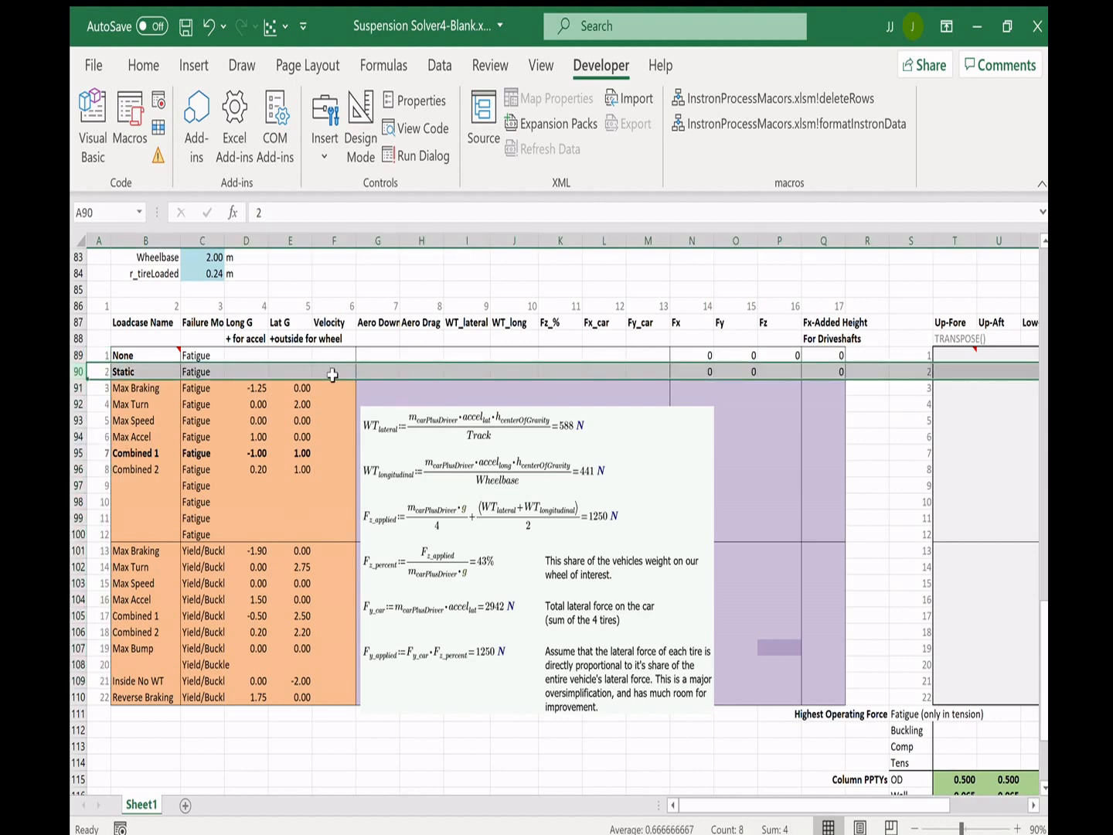
scroll(355, 455, "up", 1)
scroll(352, 455, "up", 14)
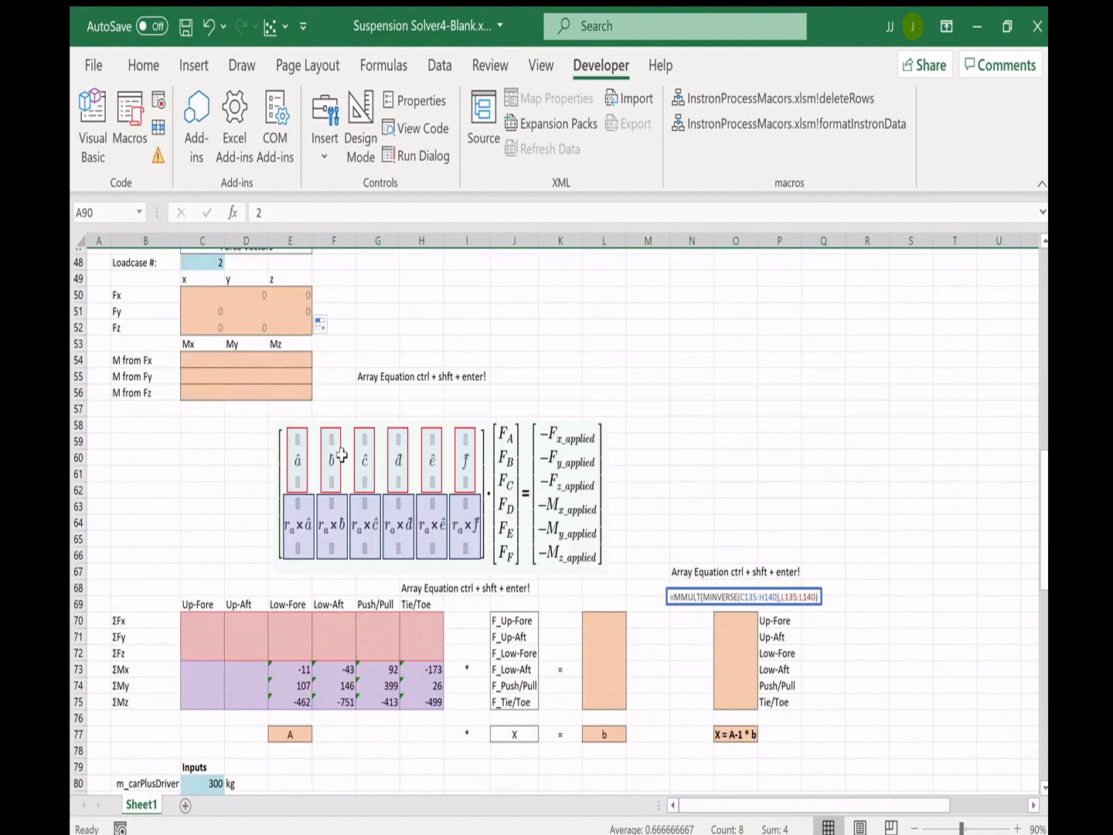
- Start a VLOOKUP formula in the Fx x-component cell C50 with the locked loadcase number $C$48 as lookup value
left_click(198, 449)
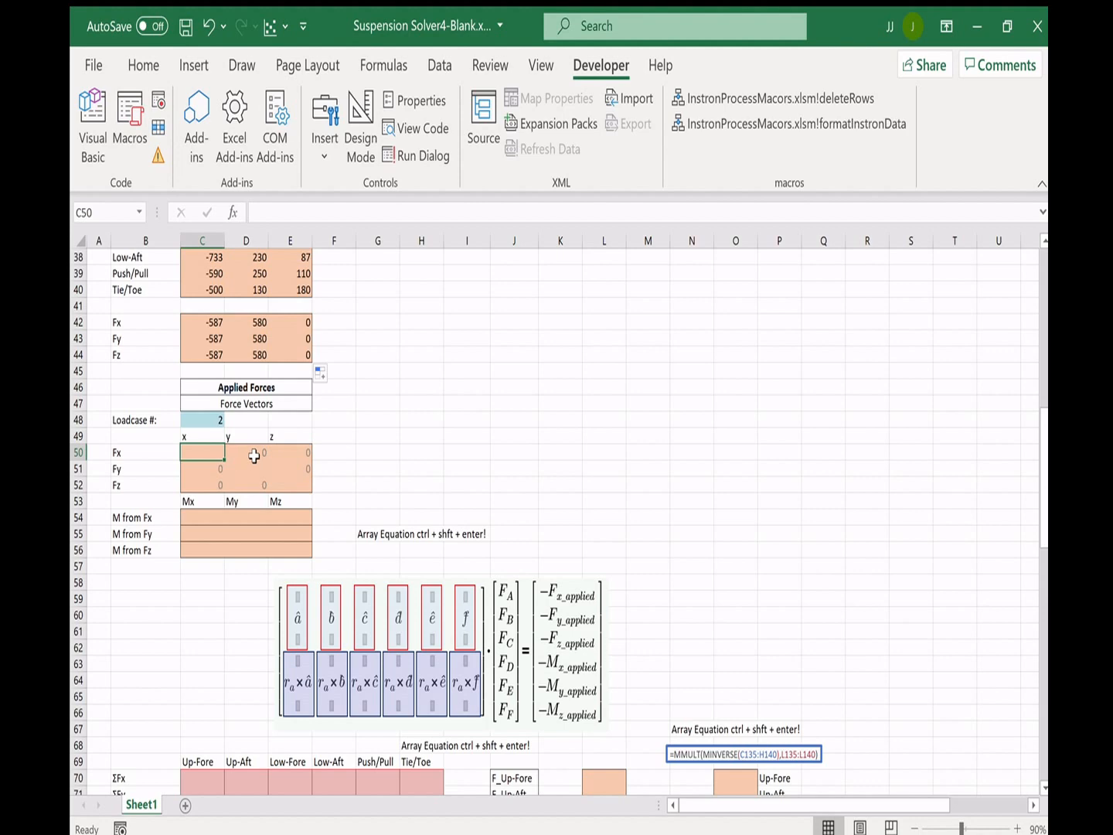
type("=vlo")
key("Tab")
left_click(203, 419)
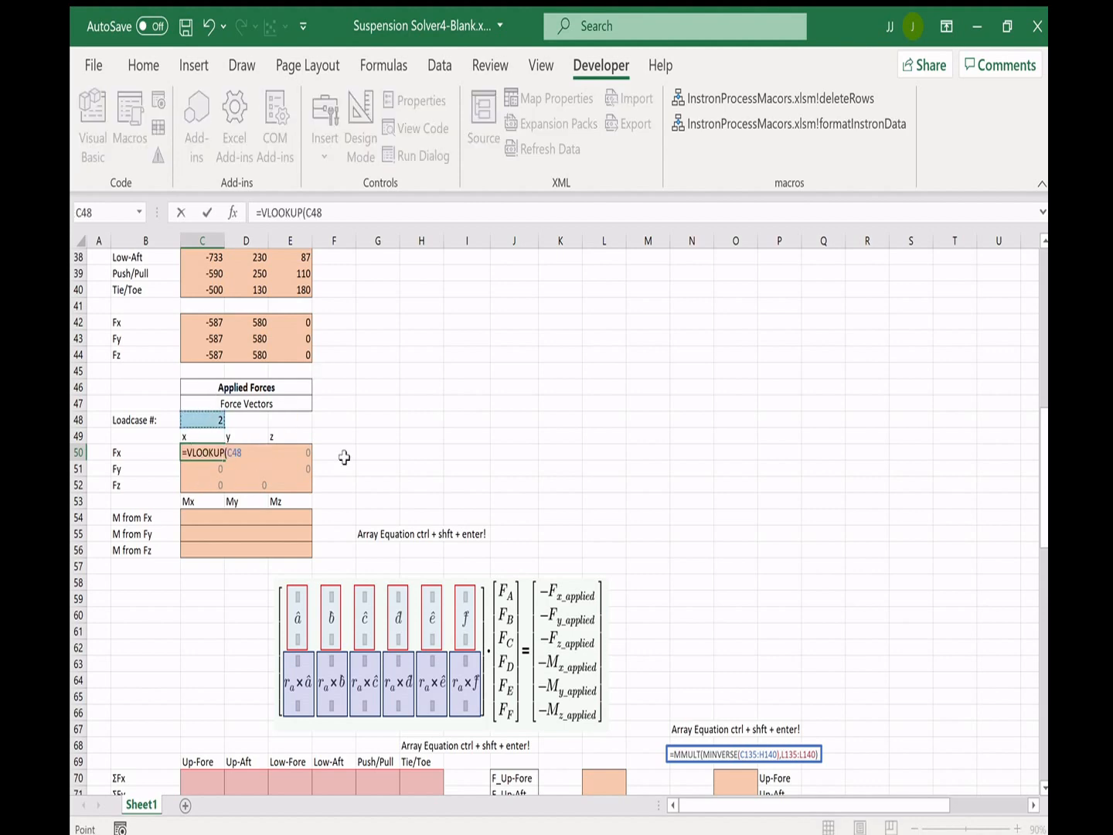
key("F4")
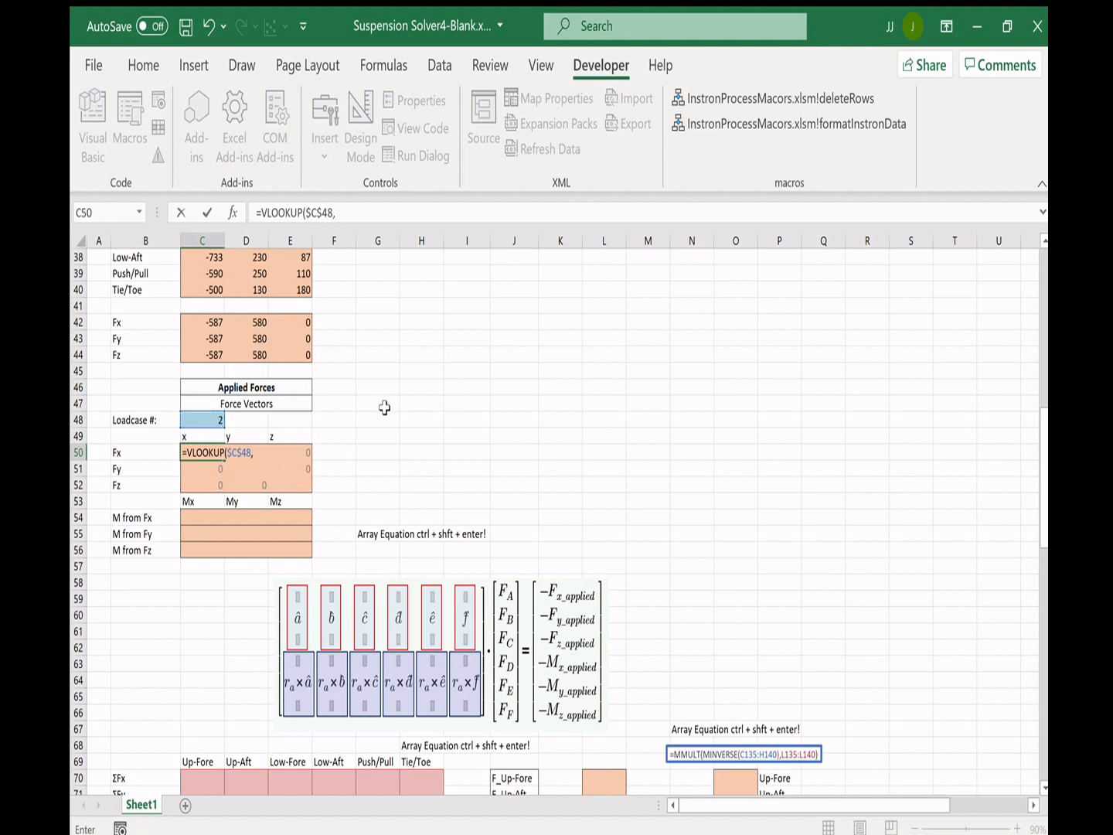
type(",")
- Complete the C50 lookup with the locked loadcase table $A$89:$Q$110, column index 14 and FALSE for an exact match
scroll(437, 405, "down", 1)
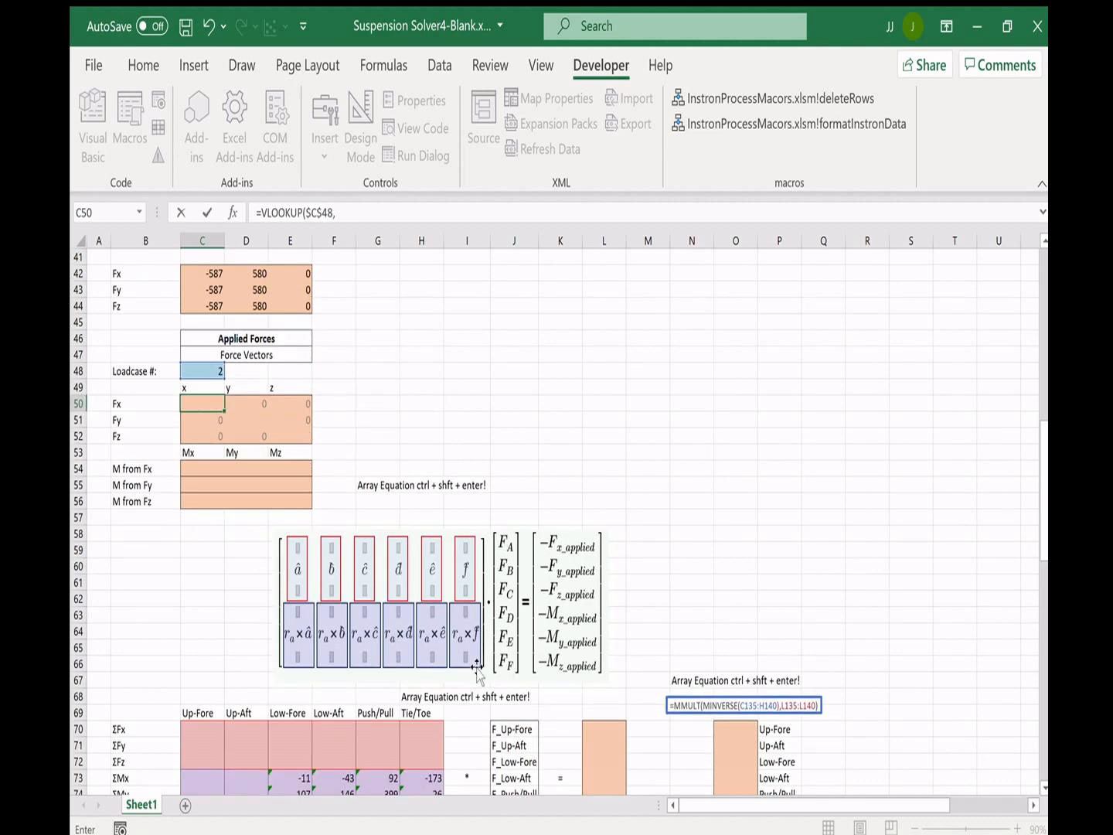
scroll(473, 661, "down", 6)
scroll(393, 684, "down", 7)
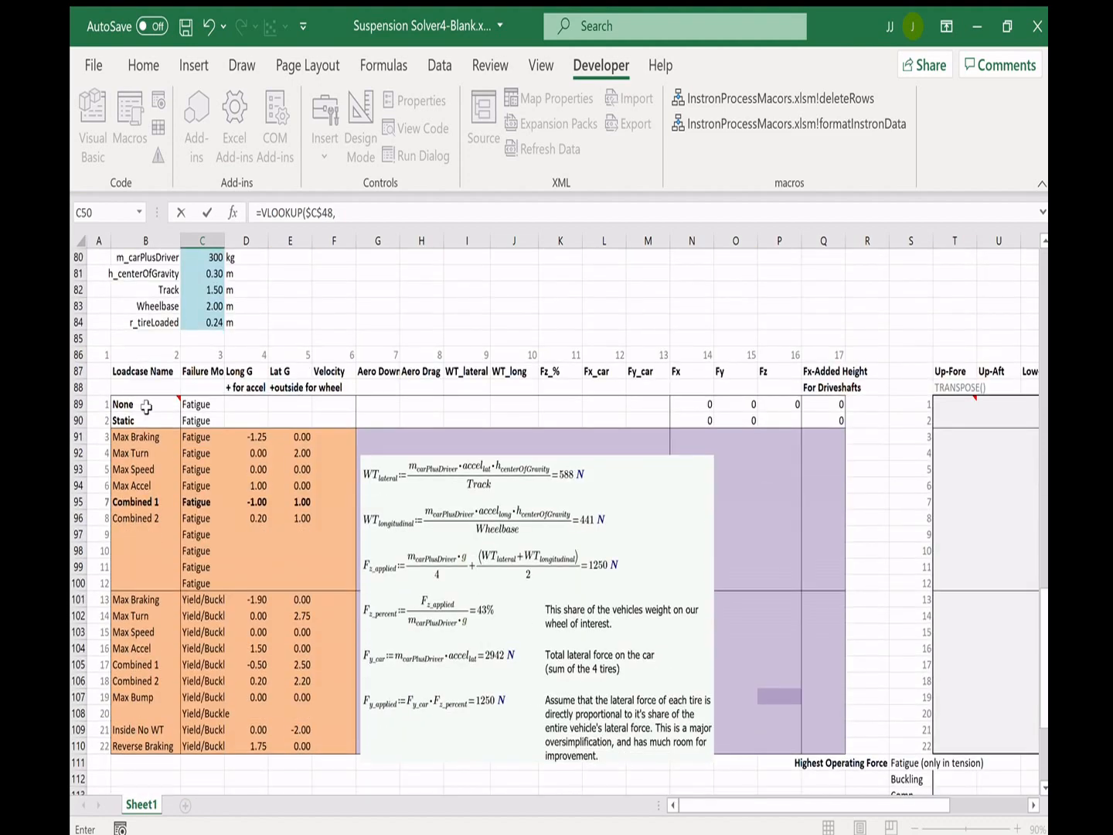
left_click_drag(100, 401, 837, 749)
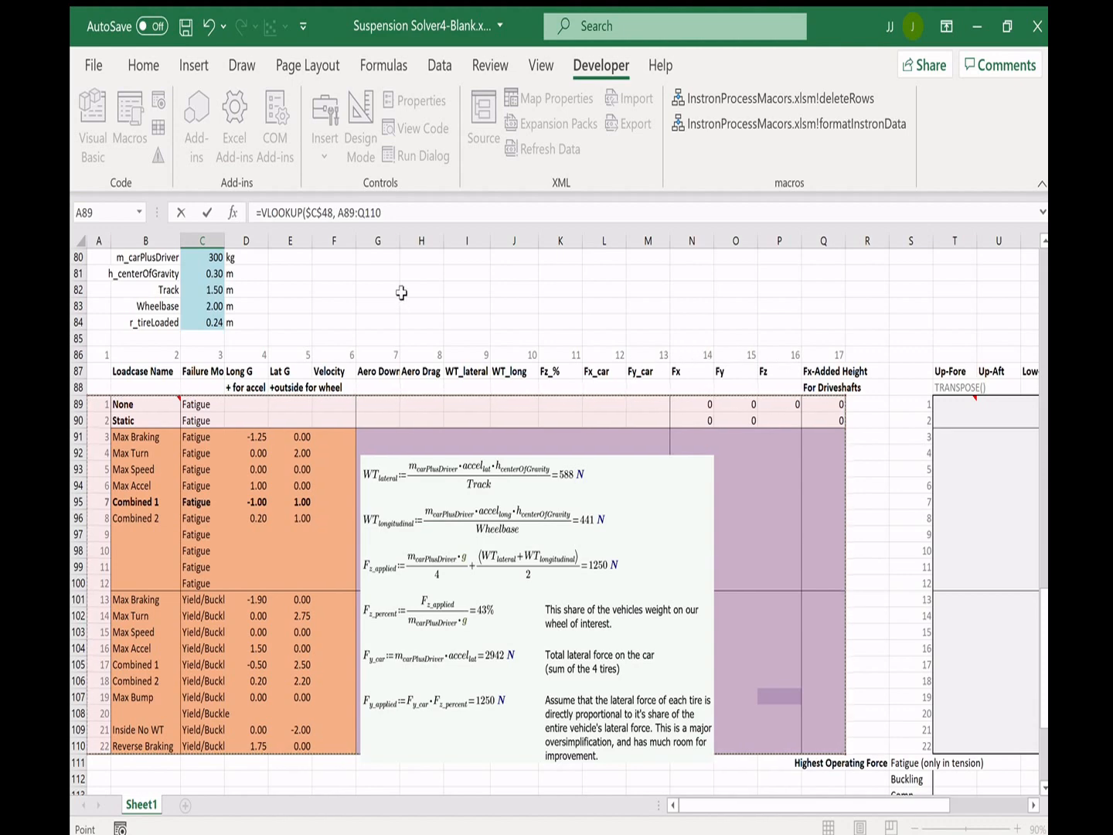
left_click(407, 213)
key("F4")
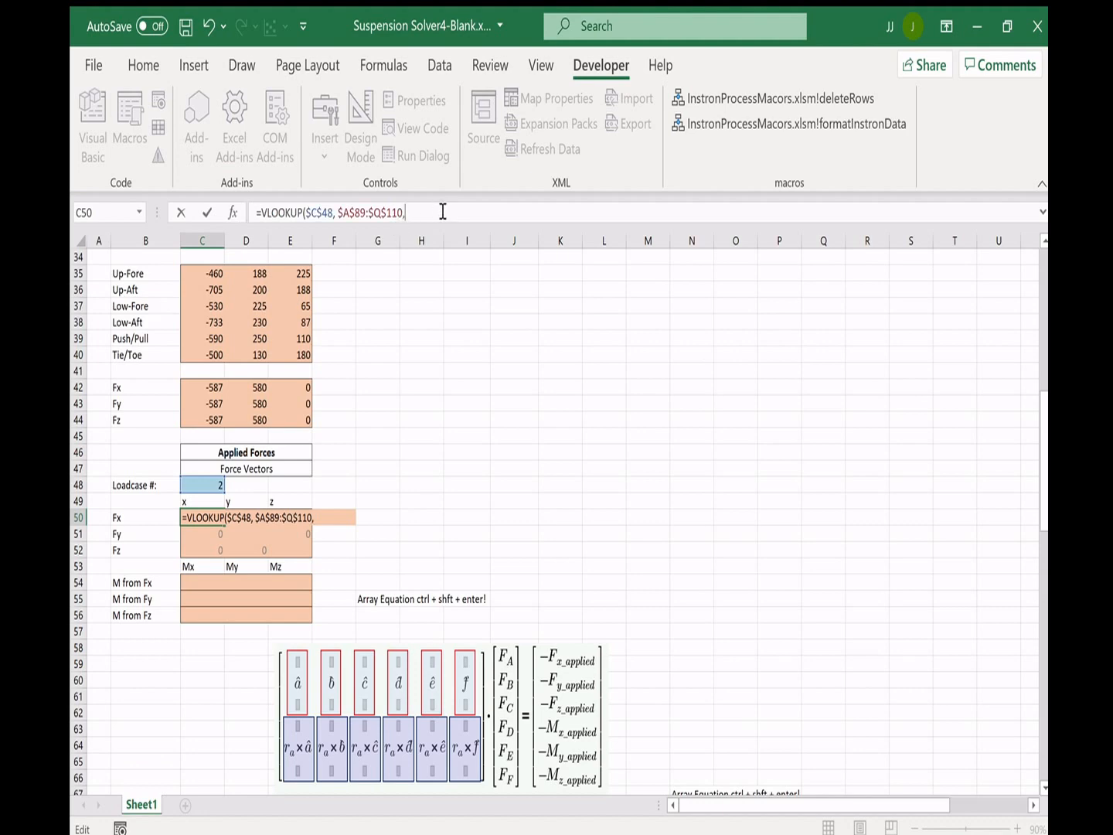
type(",14,")
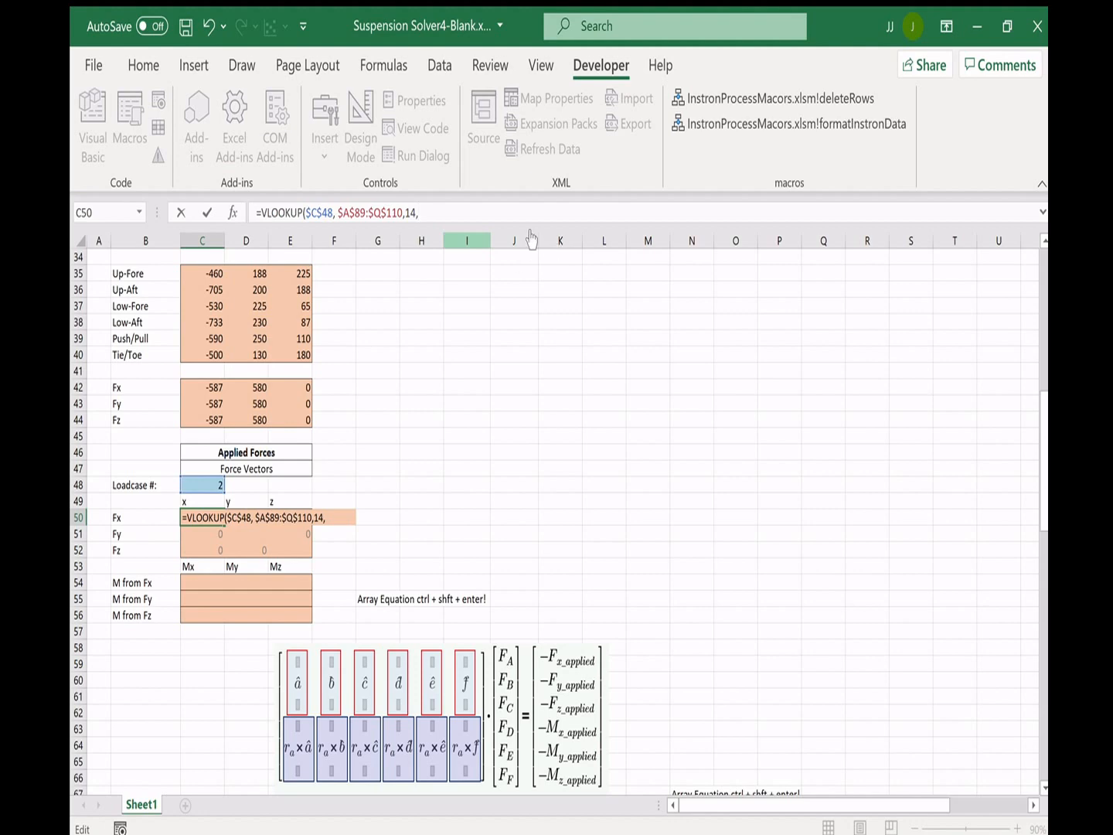
type("FALSE")
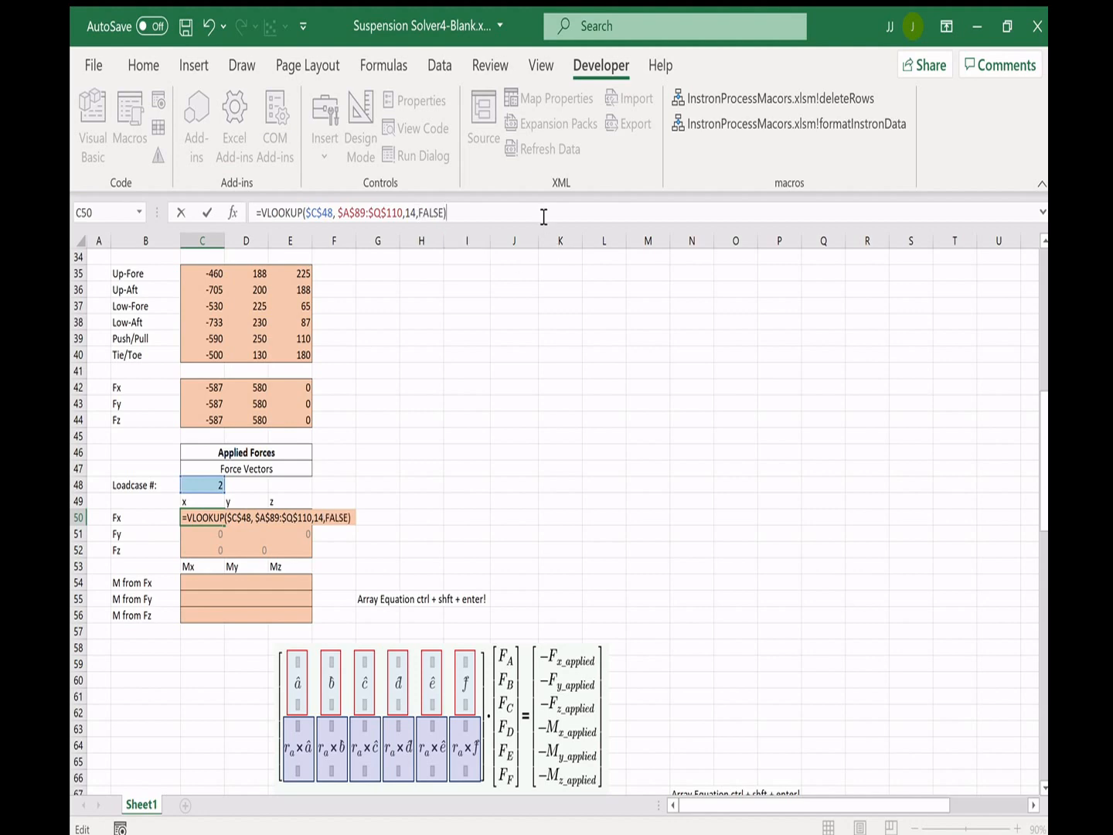
key("Return")
- Copy the C50 lookup formula to the Fy y-component cell D51 and the Fz z-component cell E52
left_click(219, 520)
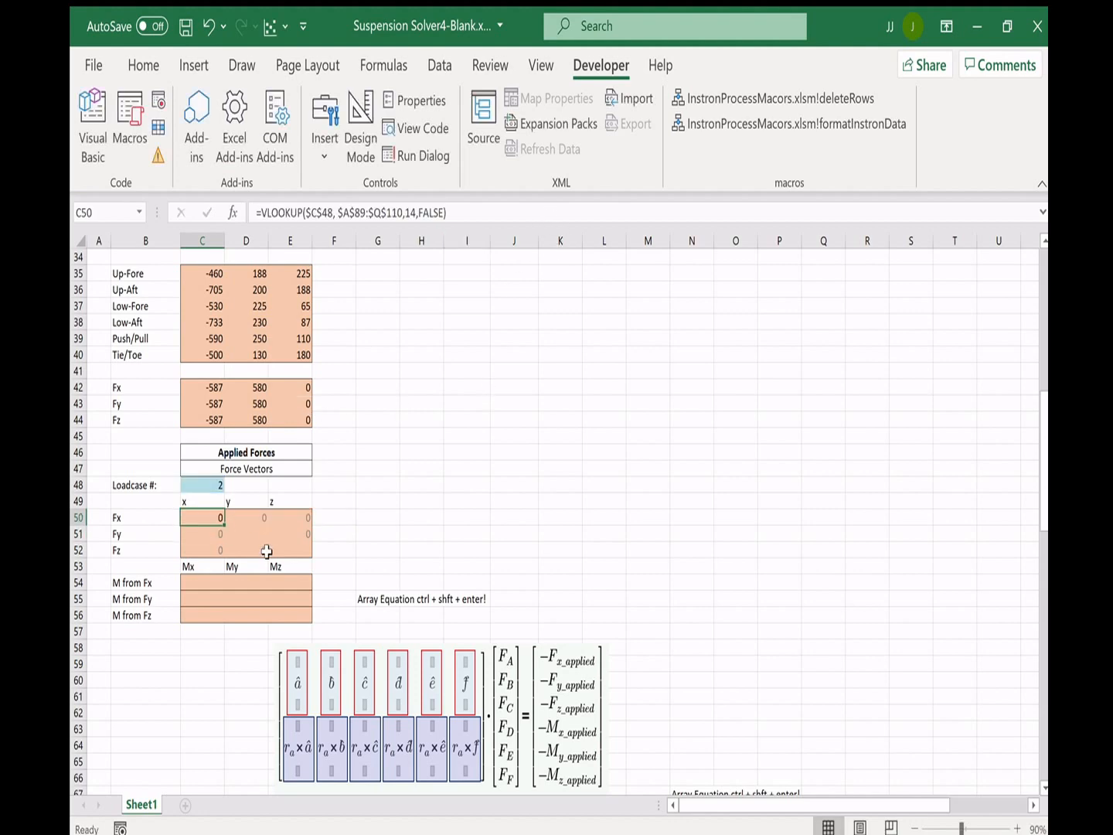
key("ctrl+c")
left_click(247, 532)
key("ctrl+v")
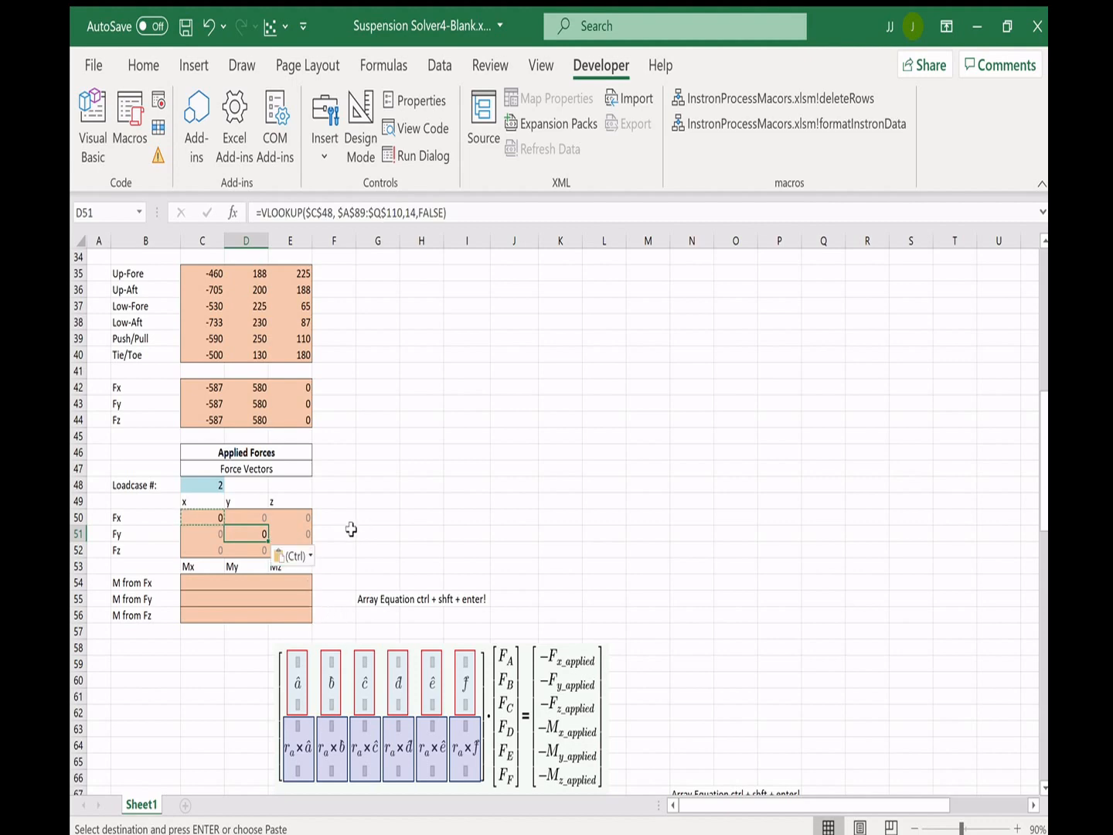
key("ctrl+c")
left_click(291, 550)
key("ctrl+v")
key("Escape")
left_click(407, 509)
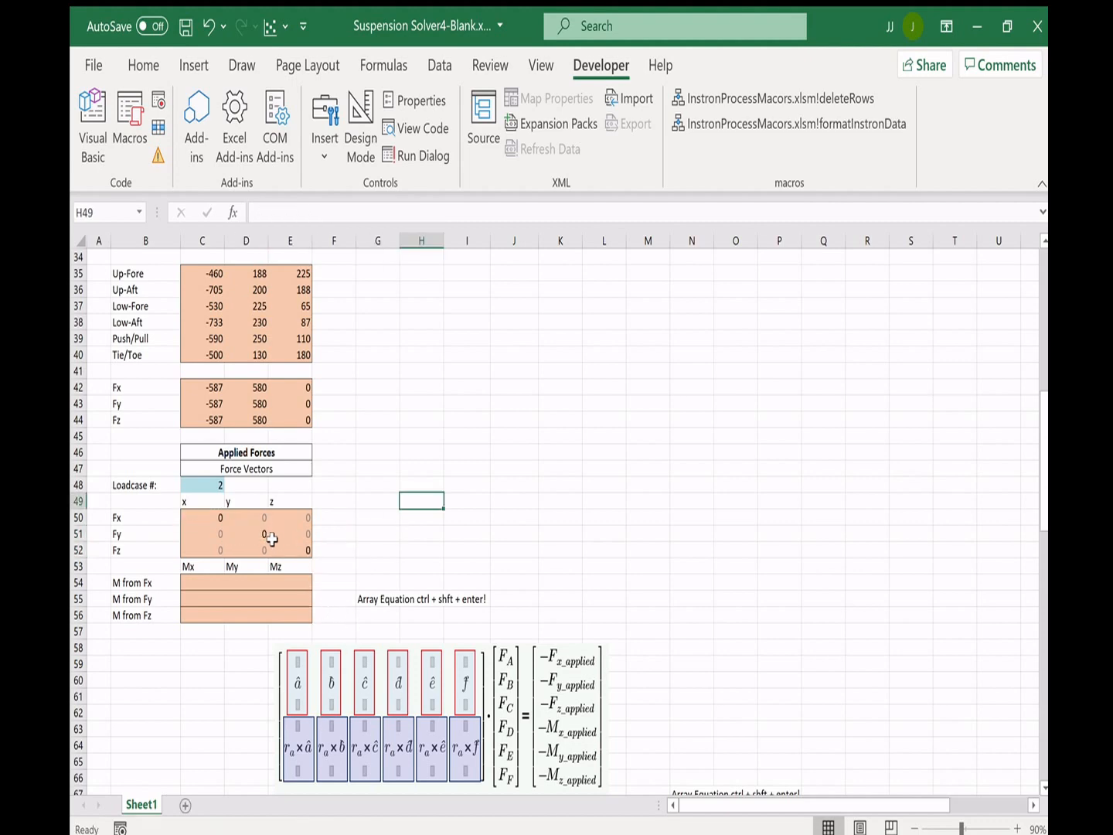
- Point the D51 lookup to the table's Fy column and set the E52 lookup's column index to 16 for Fz
left_click(264, 535)
left_click(418, 224)
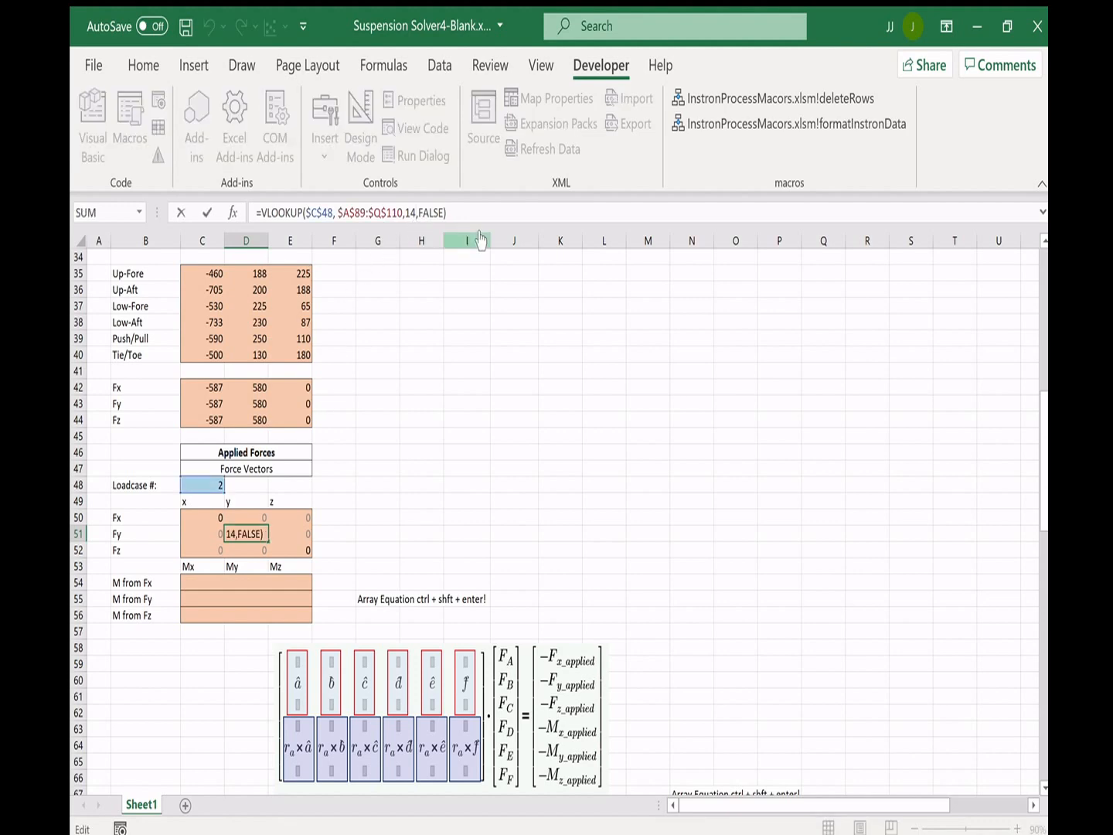
key("Return")
left_click(281, 549)
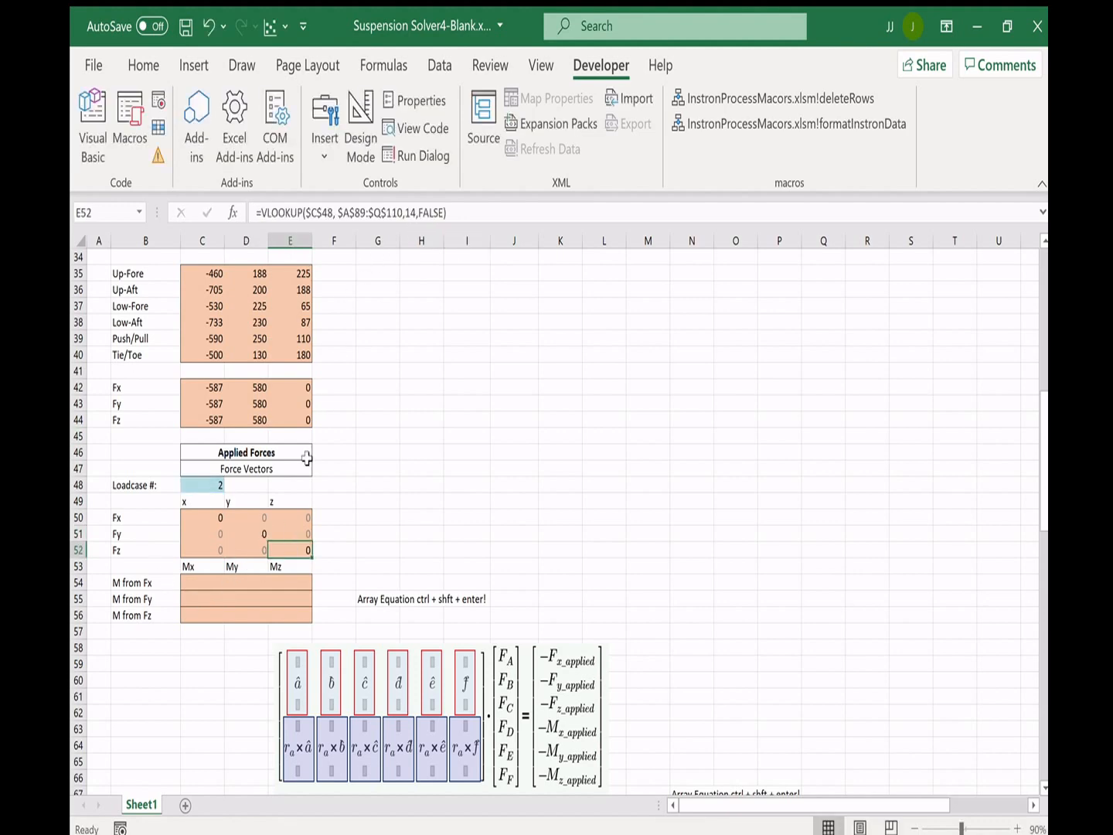
left_click(418, 212)
key("Delete")
type("6")
key("Return")
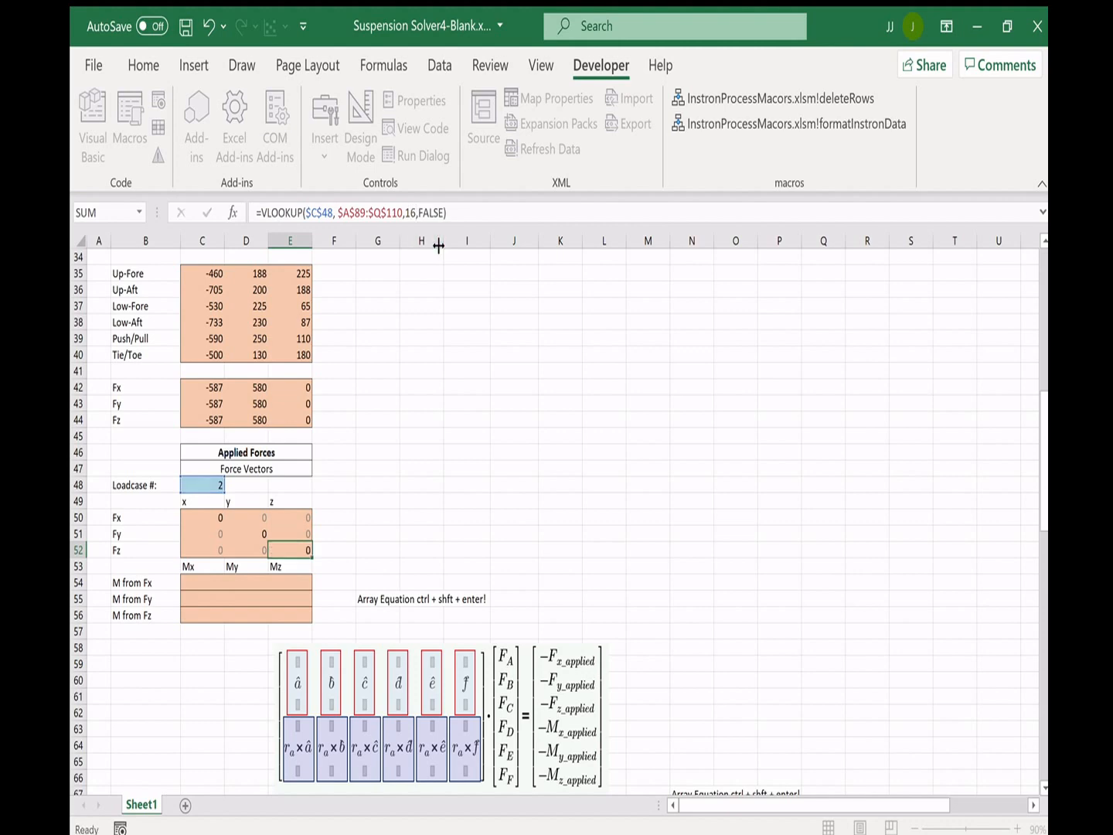
left_click(368, 522)
- Try loadcase number 4 in C48 and undo the change
left_click(207, 472)
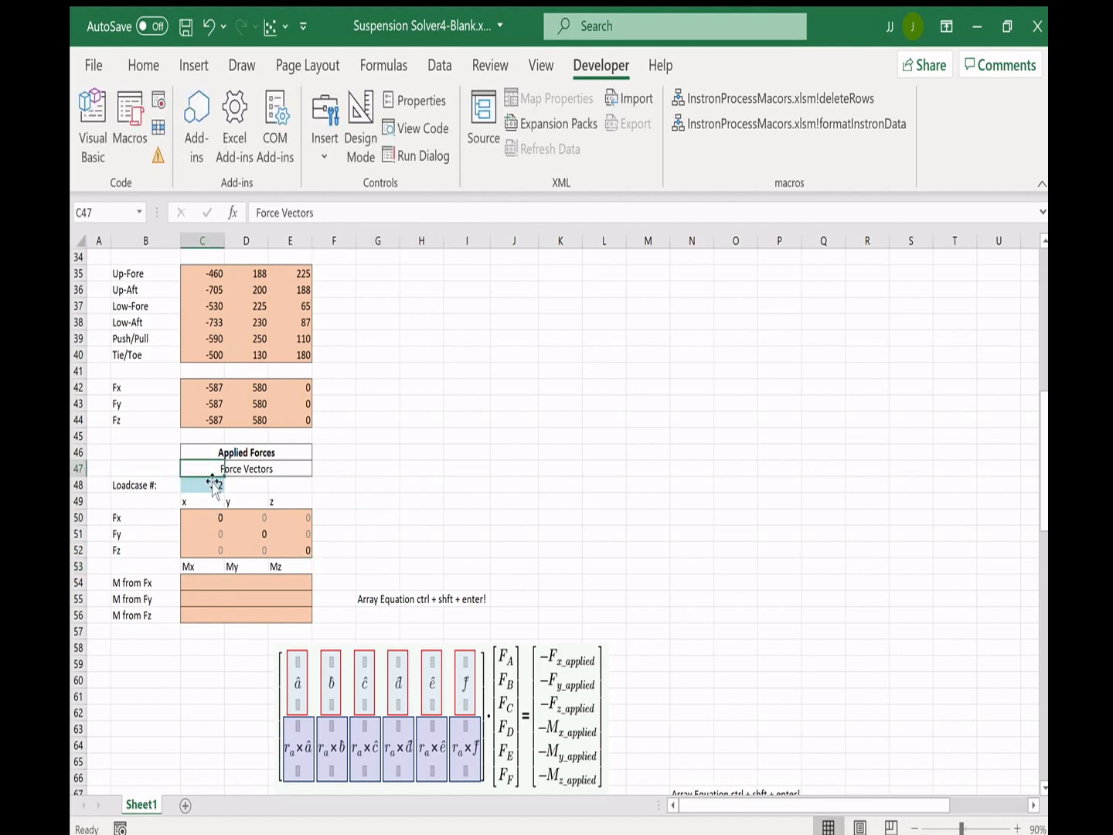
left_click(212, 485)
type("4")
key("Return")
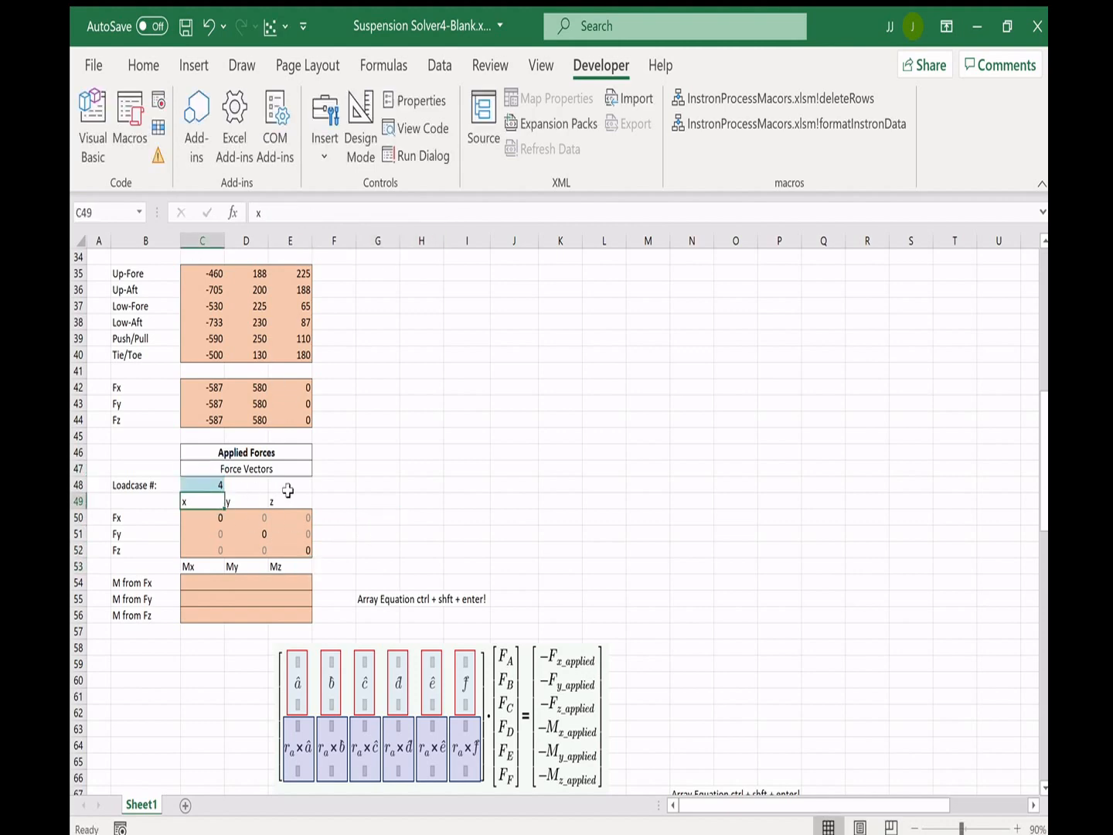
key("ctrl+z")
left_click(344, 533)
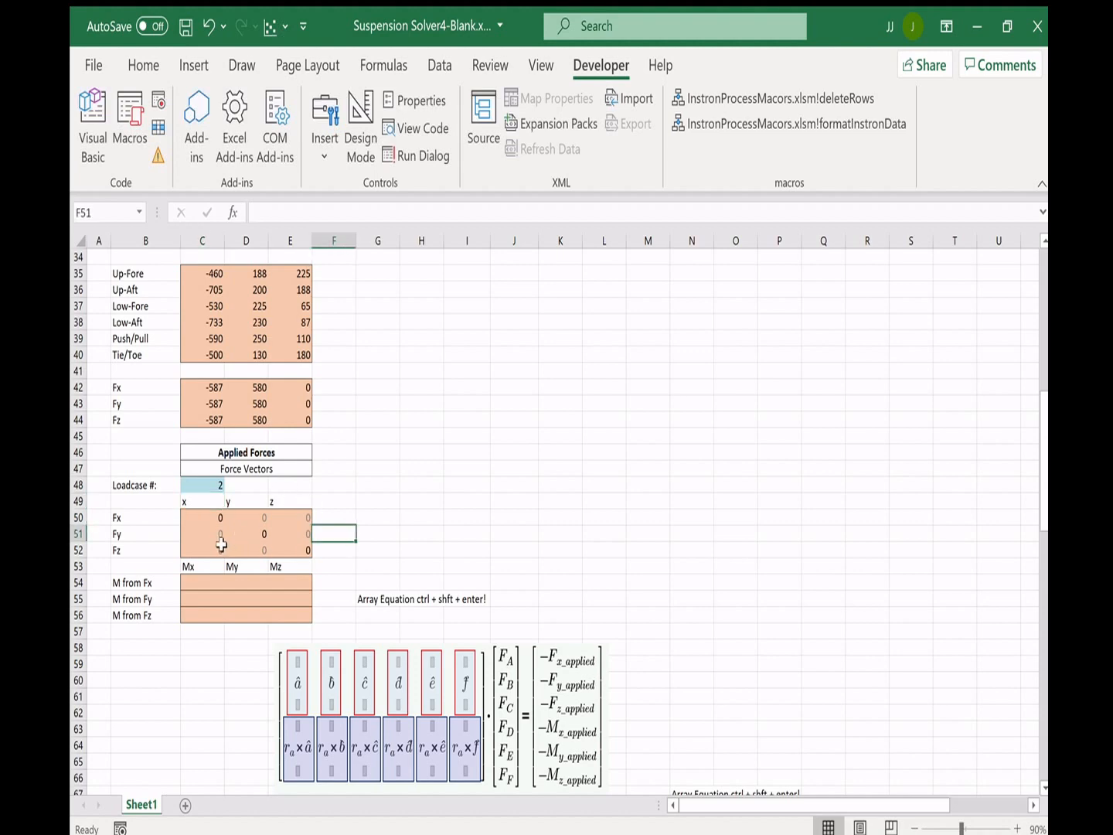
- Examine the applied force vectors in C50:E52 and the moment rows from Fx, Fy and Fz in C54:E56
left_click_drag(204, 520, 281, 546)
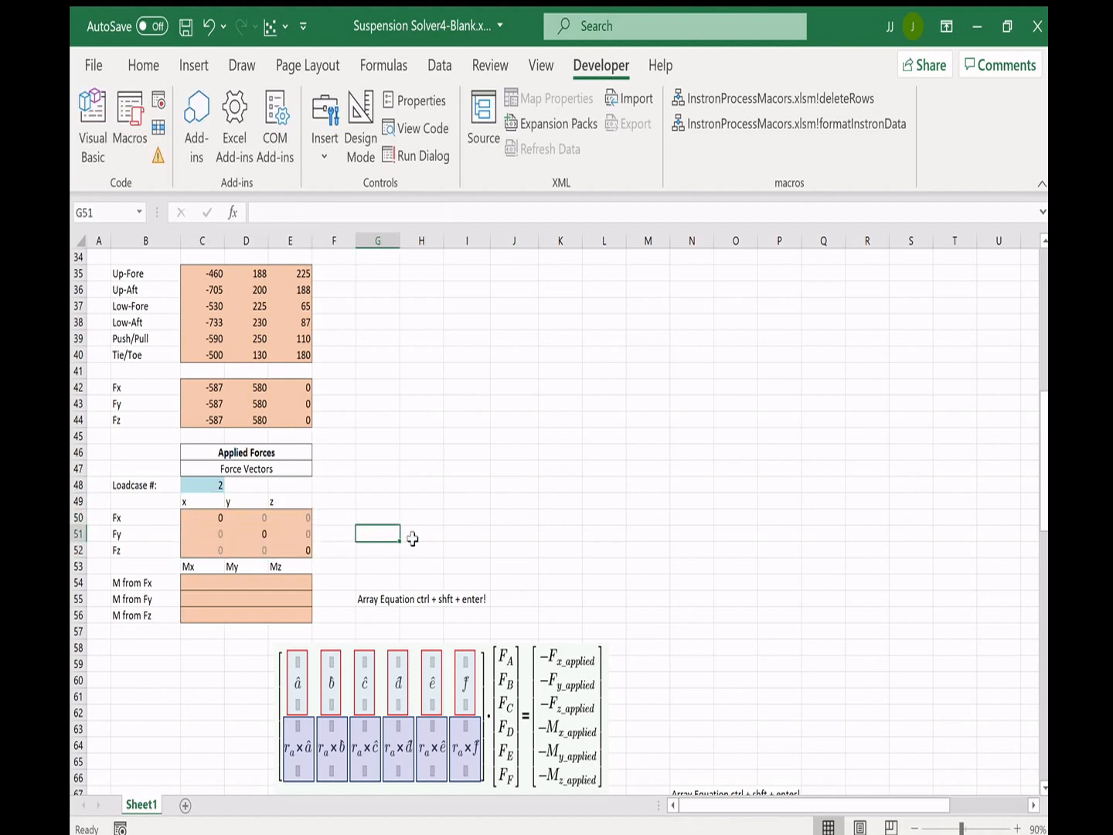
scroll(413, 538, "down", 1)
scroll(230, 546, "up", 1)
left_click_drag(197, 582, 286, 581)
left_click(203, 582)
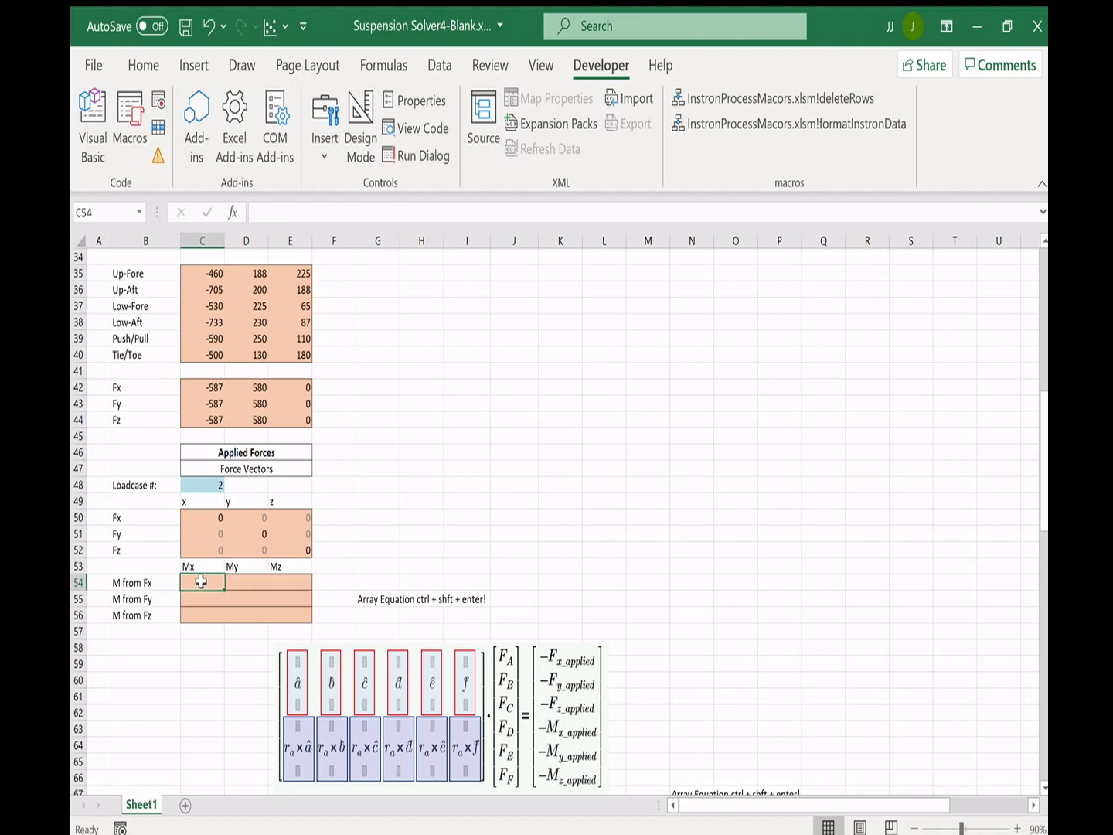
left_click_drag(210, 589, 288, 615)
left_click_drag(201, 584, 291, 586)
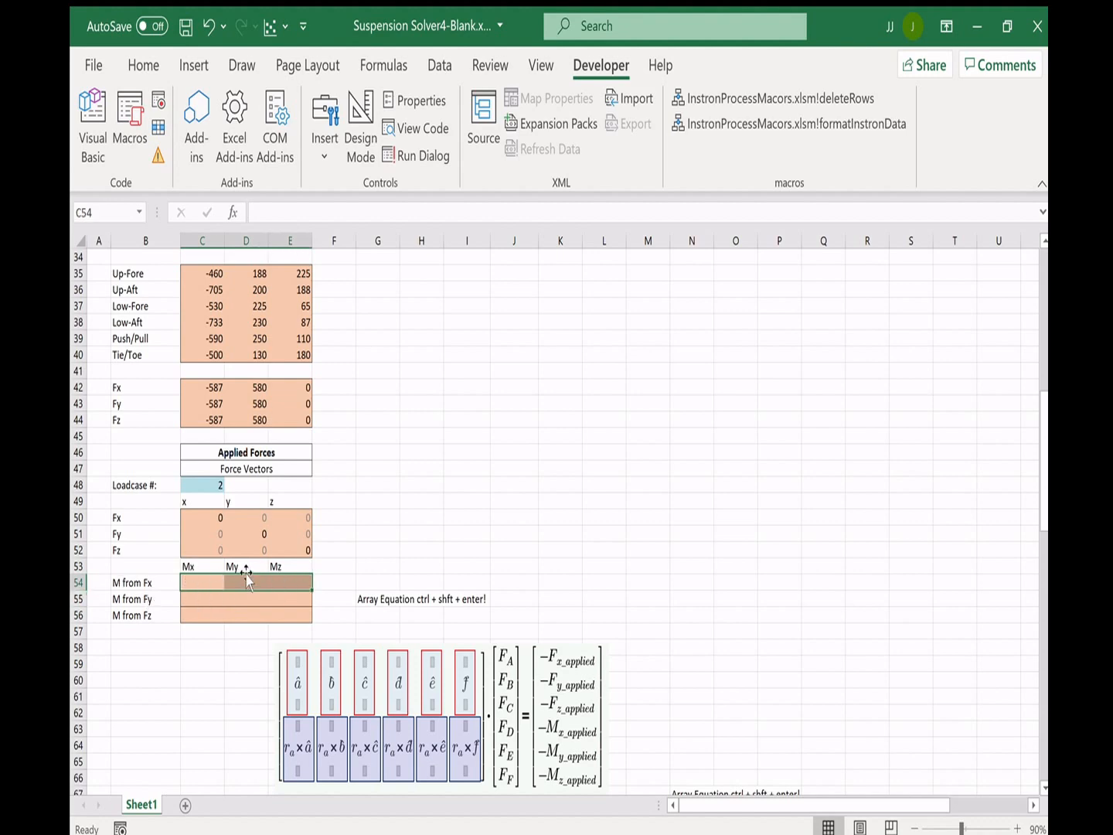
left_click(174, 600)
left_click_drag(201, 600, 291, 599)
left_click_drag(197, 614, 290, 615)
- Enter =cross_product(C42:E42,C50:E50) as an array formula in C54:E54 and fill it down through row 56
left_click_drag(192, 583, 306, 581)
type("=cross_product(")
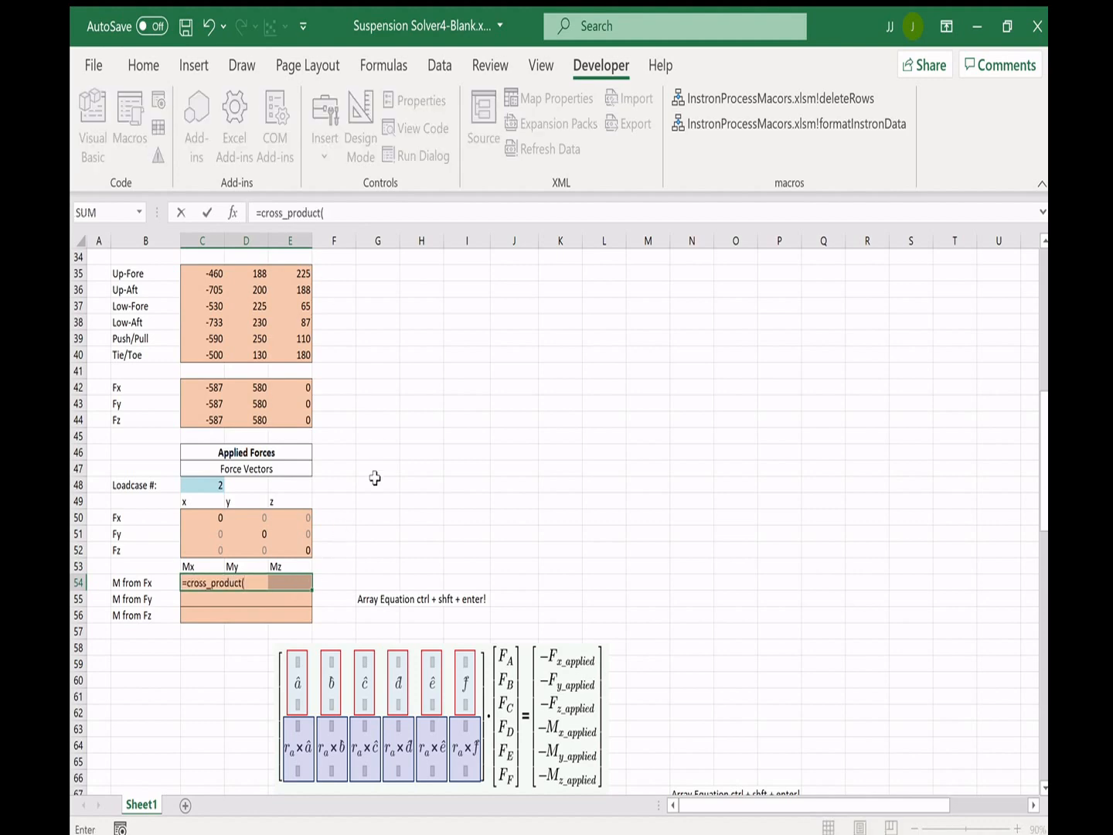
scroll(375, 479, "up", 1)
scroll(318, 510, "up", 1)
left_click_drag(186, 487, 309, 485)
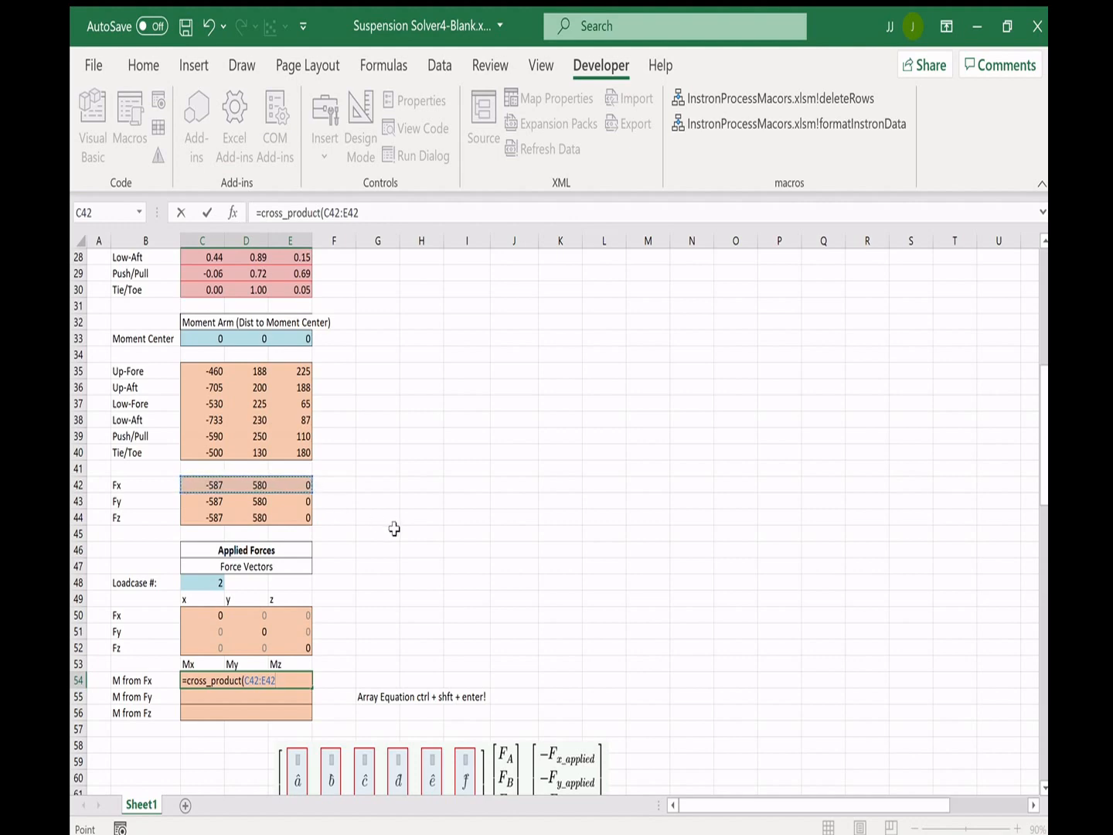
type(",")
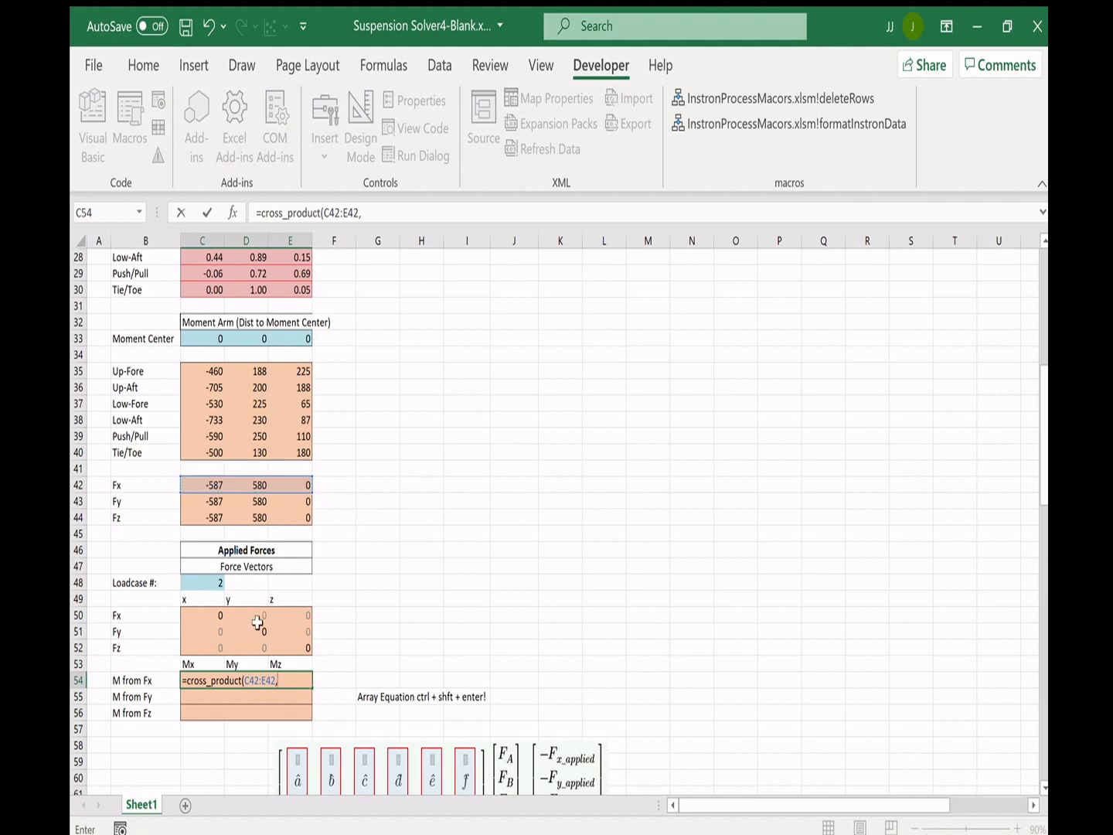
left_click_drag(215, 616, 297, 616)
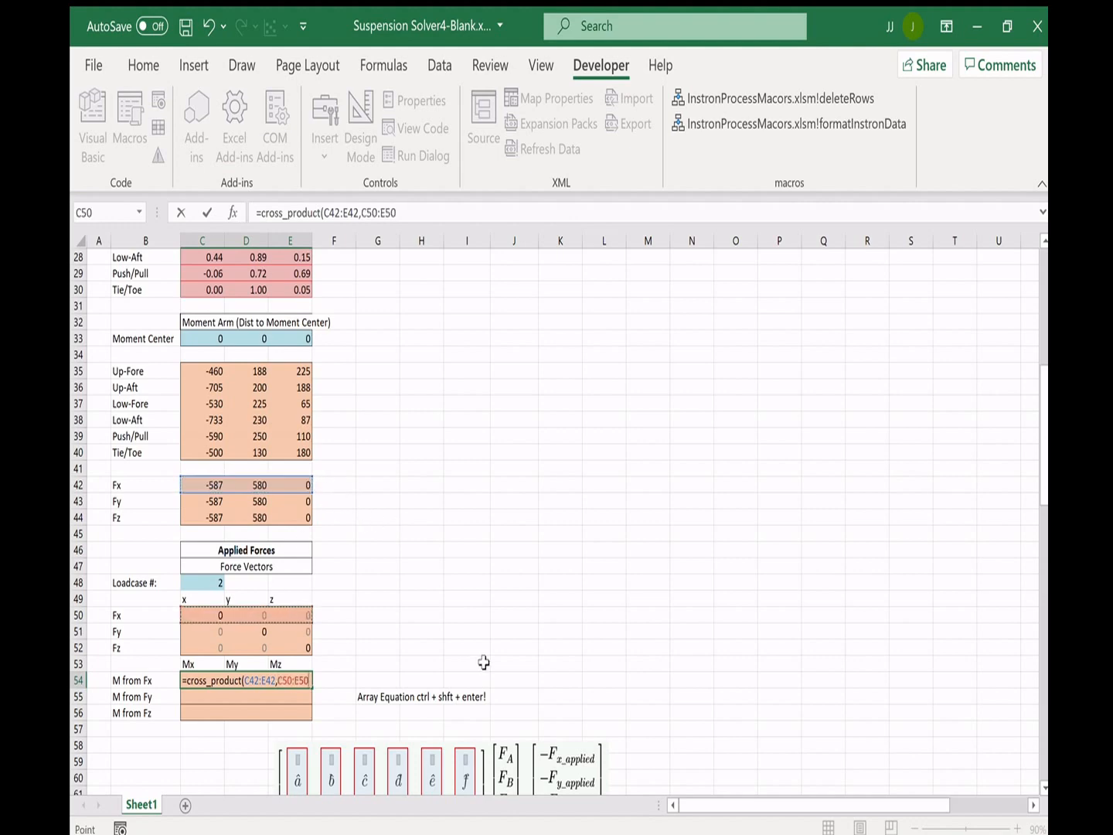
type(")")
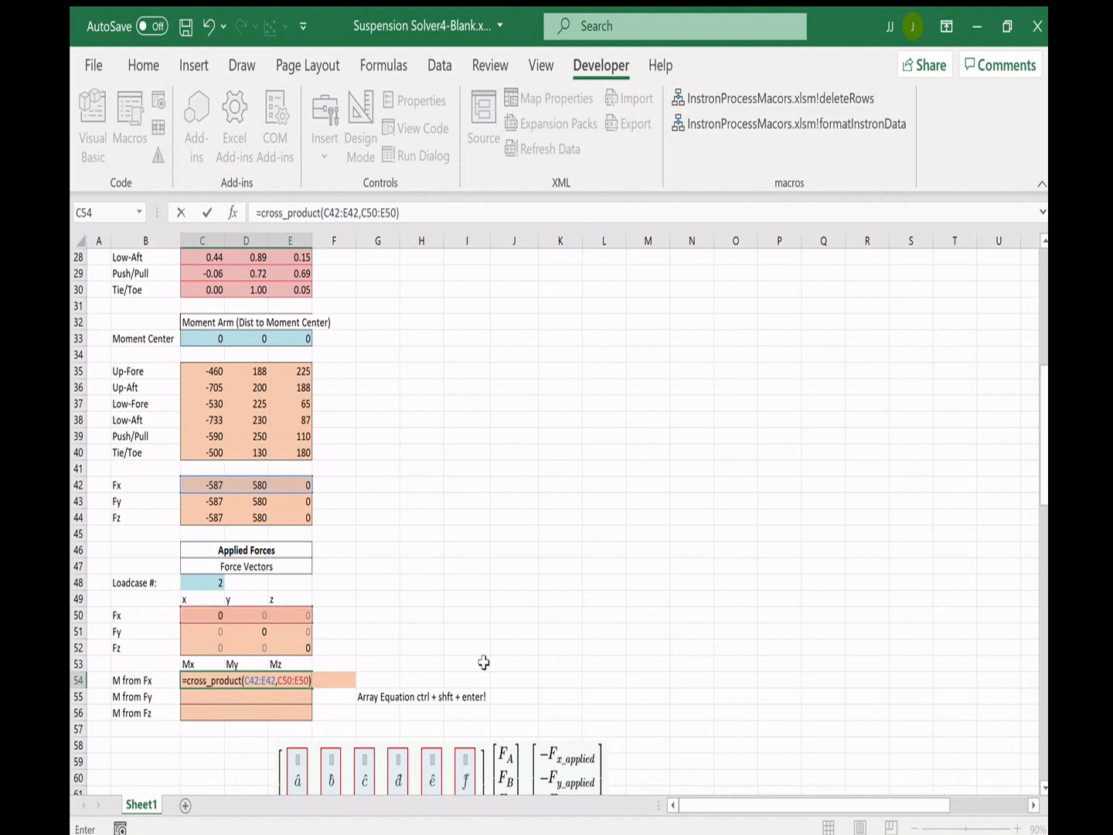
key("ctrl+shift+Return")
left_click_drag(311, 691, 314, 721)
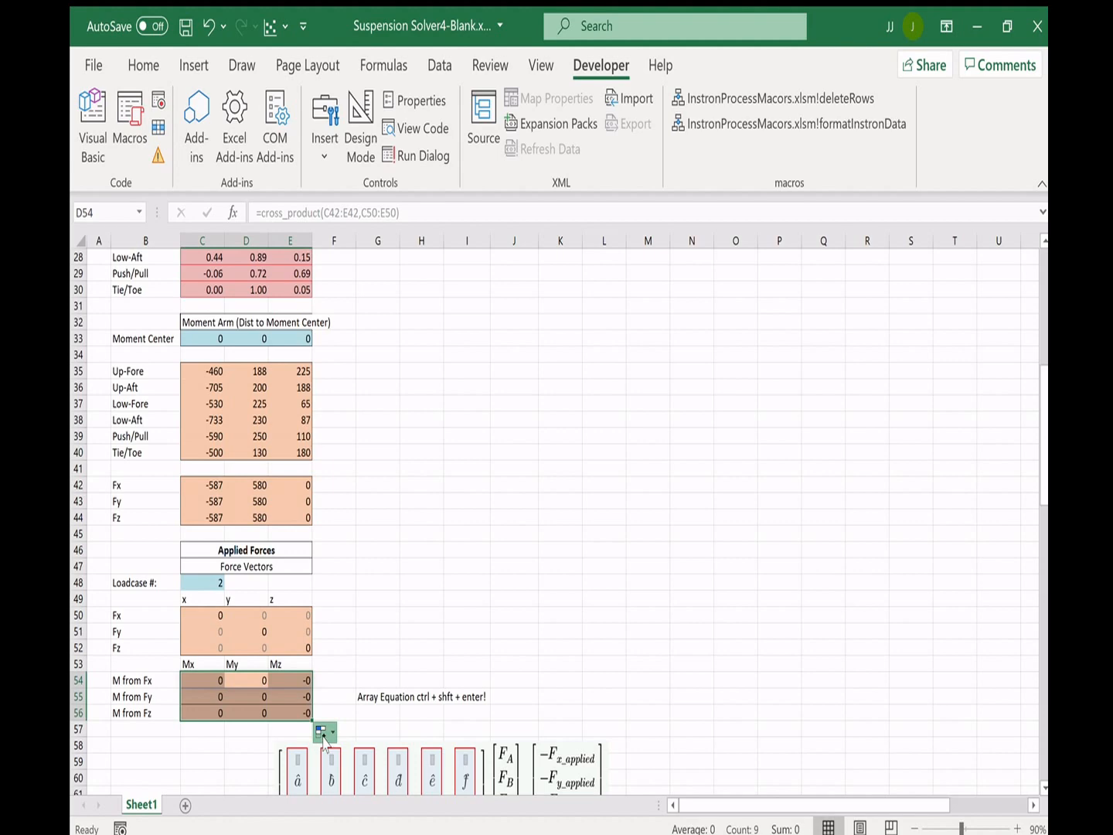
- Examine how the matrix equation maps the unit vectors from row 25 onto the link columns in the C69:H75 coefficient grid
left_click(422, 648)
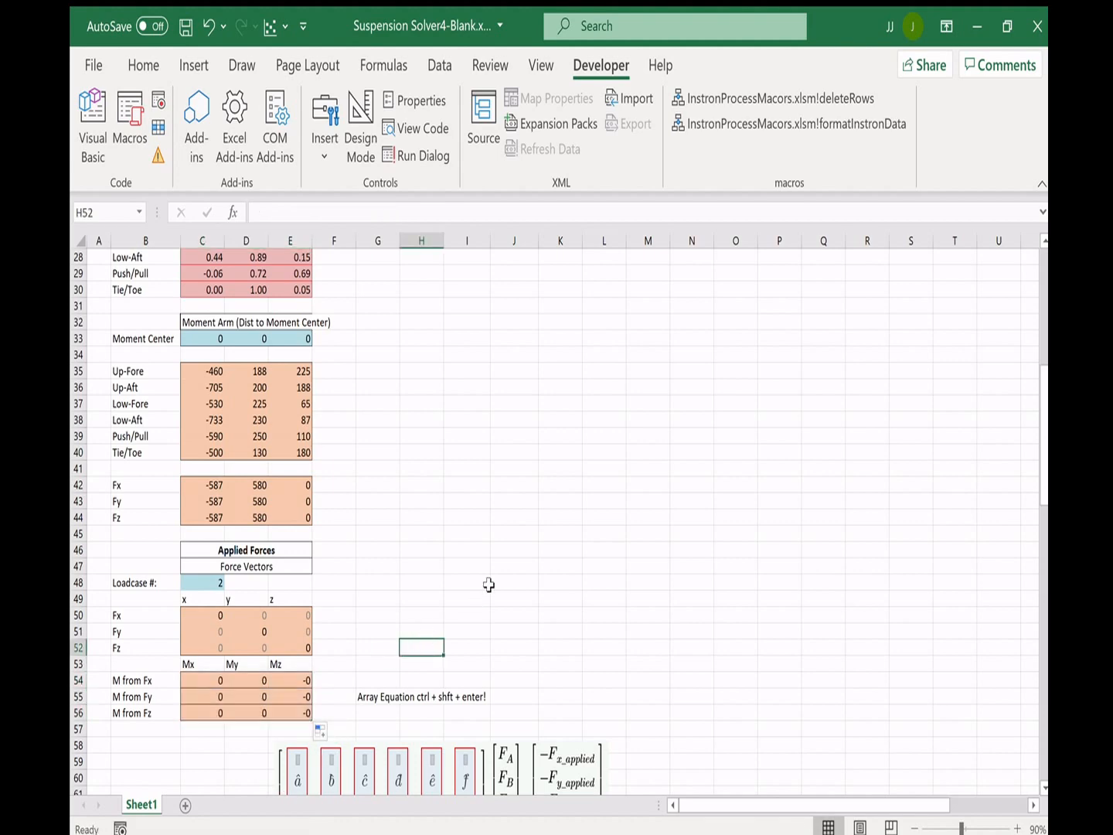
scroll(490, 583, "down", 3)
scroll(447, 524, "down", 3)
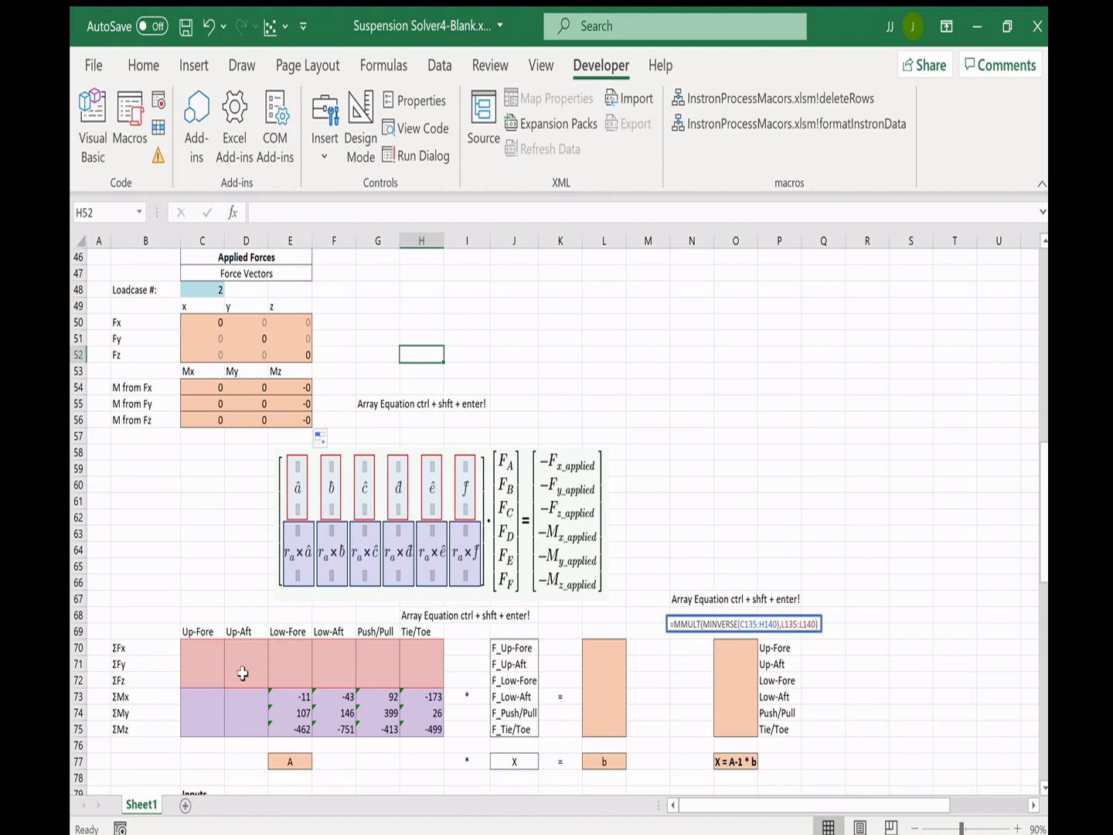
left_click(437, 495)
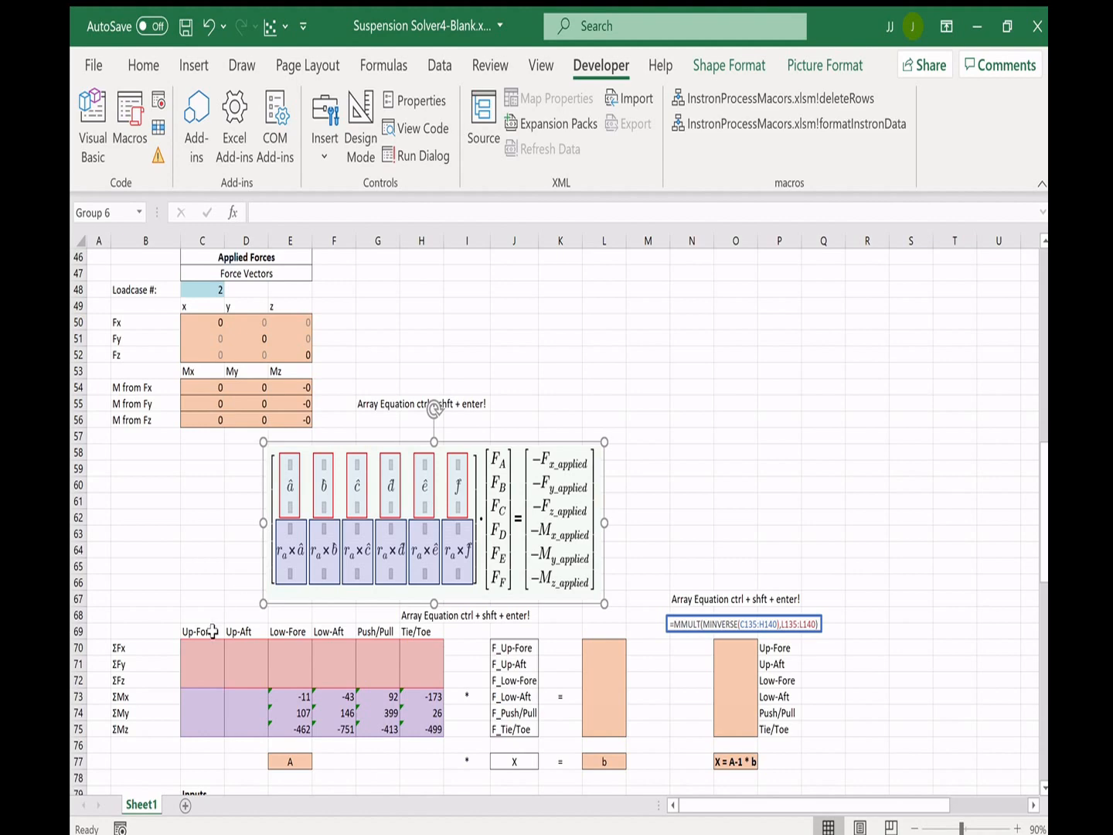
left_click_drag(203, 648, 203, 680)
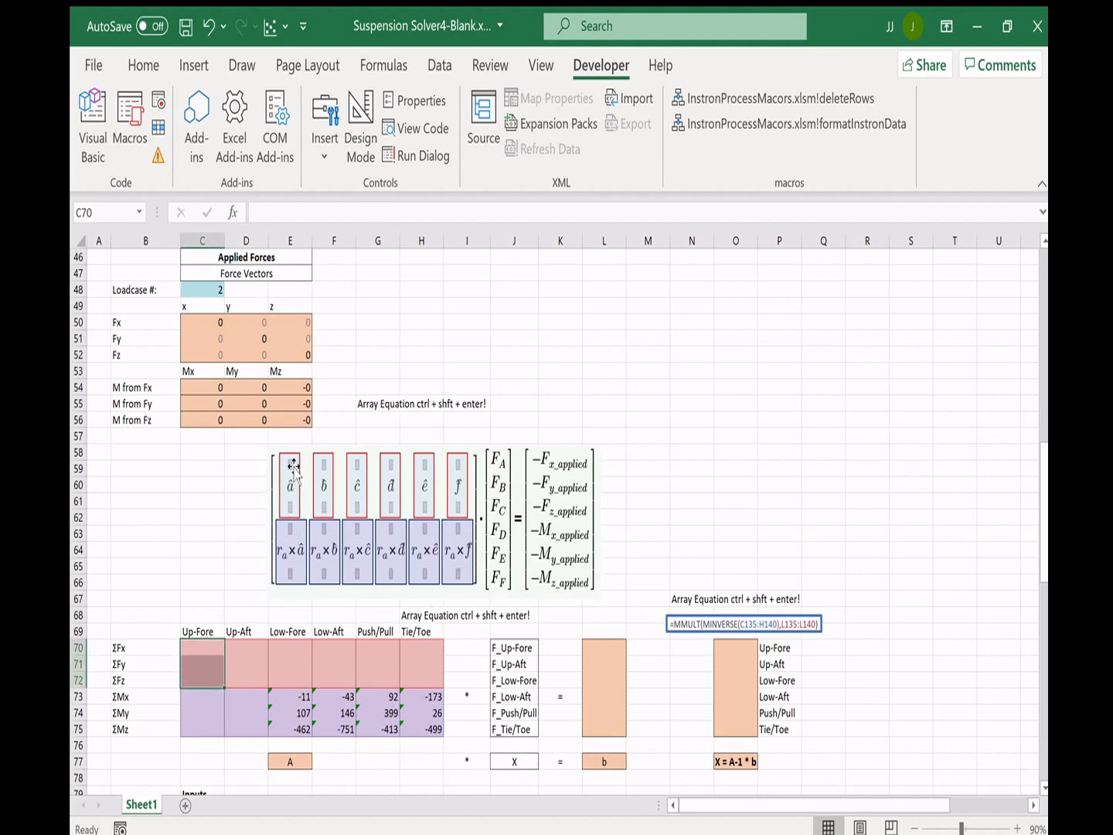
scroll(278, 501, "up", 11)
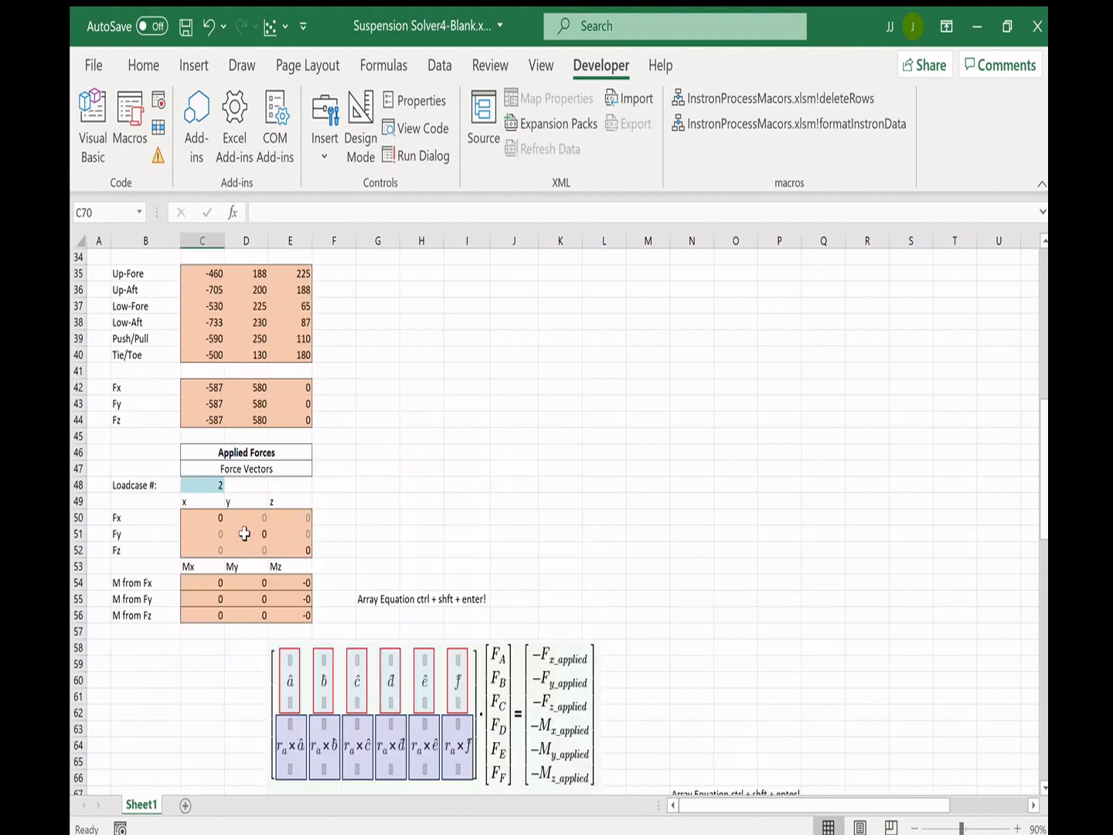
left_click_drag(207, 452, 298, 453)
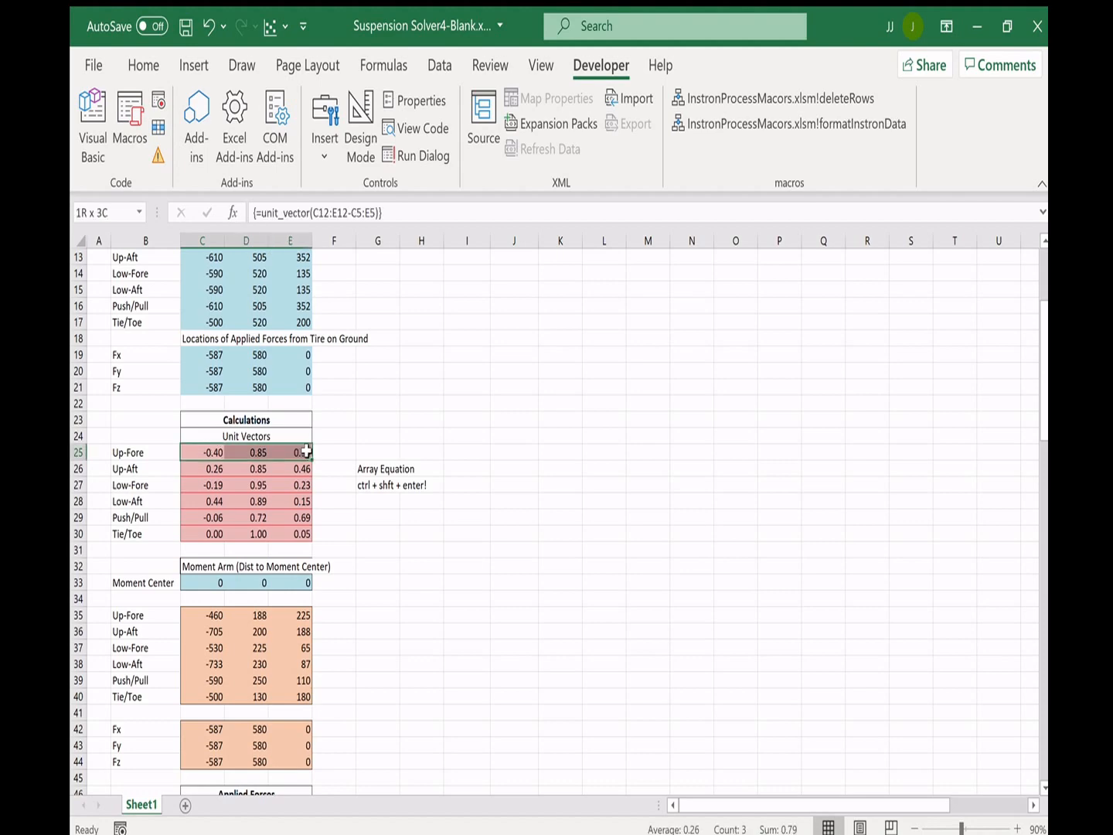
scroll(402, 550, "down", 9)
scroll(323, 617, "down", 4)
left_click_drag(203, 551, 338, 582)
left_click_drag(210, 534, 425, 535)
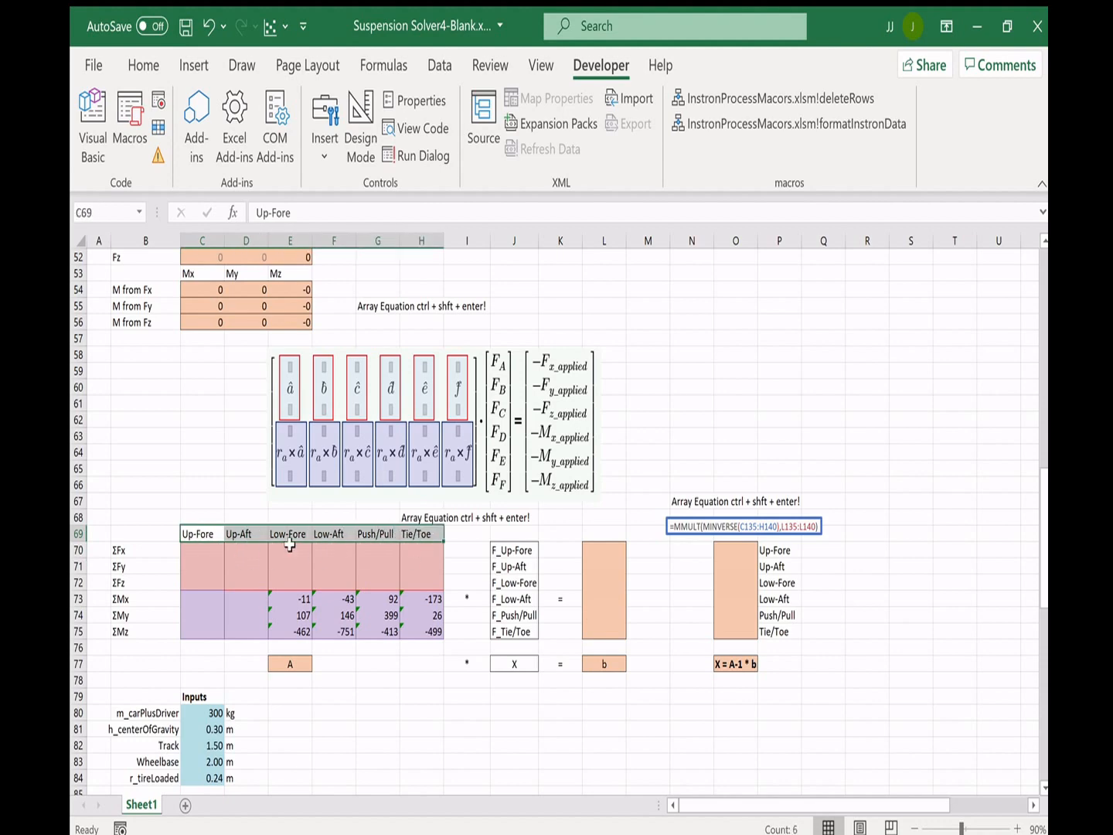
left_click(203, 470)
- Enter =TRANSPOSE(C25:E25) as an array formula in the Up-Fore force rows C70:C72
left_click(200, 549)
left_click_drag(210, 555, 202, 581)
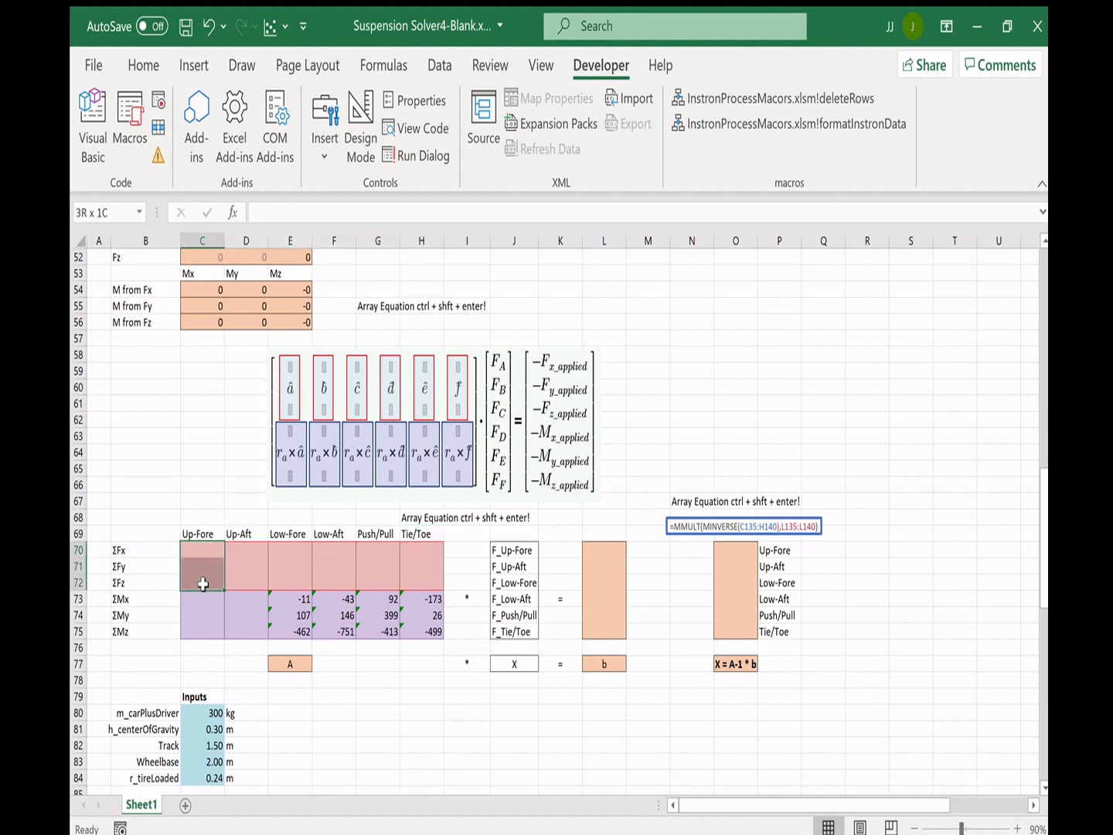
type("=TRANSPOSE(")
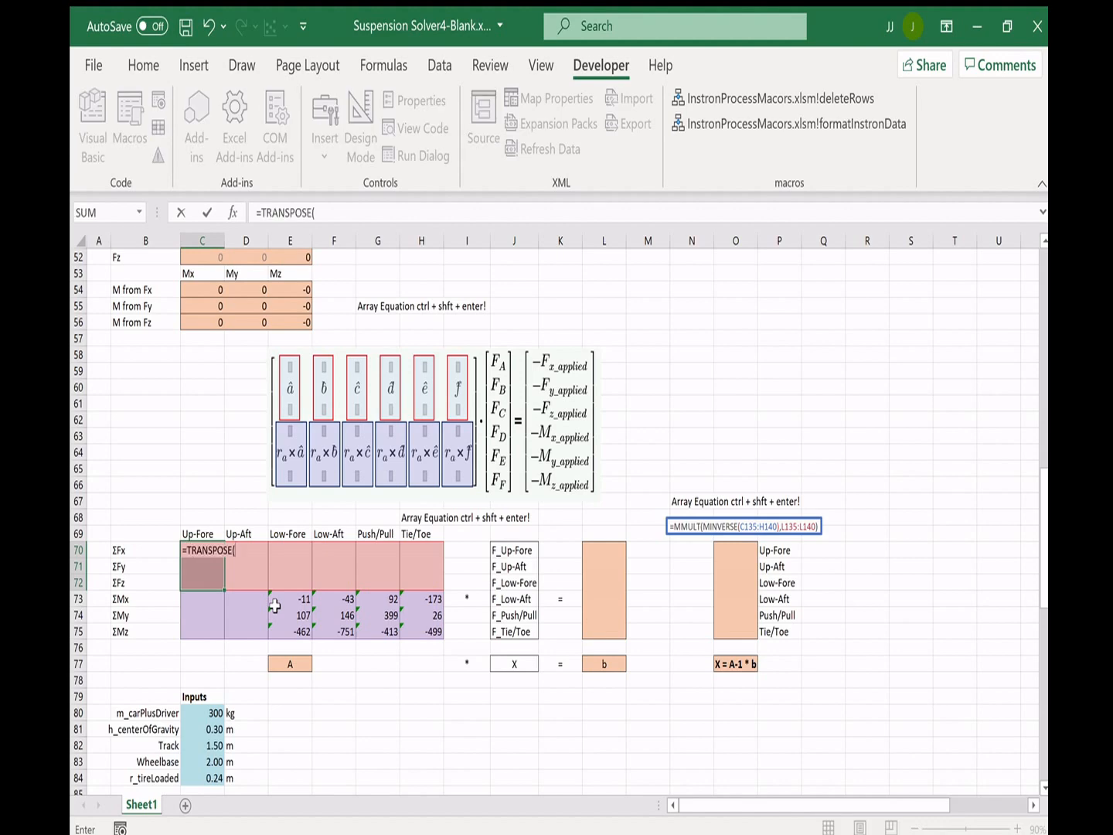
scroll(328, 421, "up", 2)
scroll(328, 421, "up", 10)
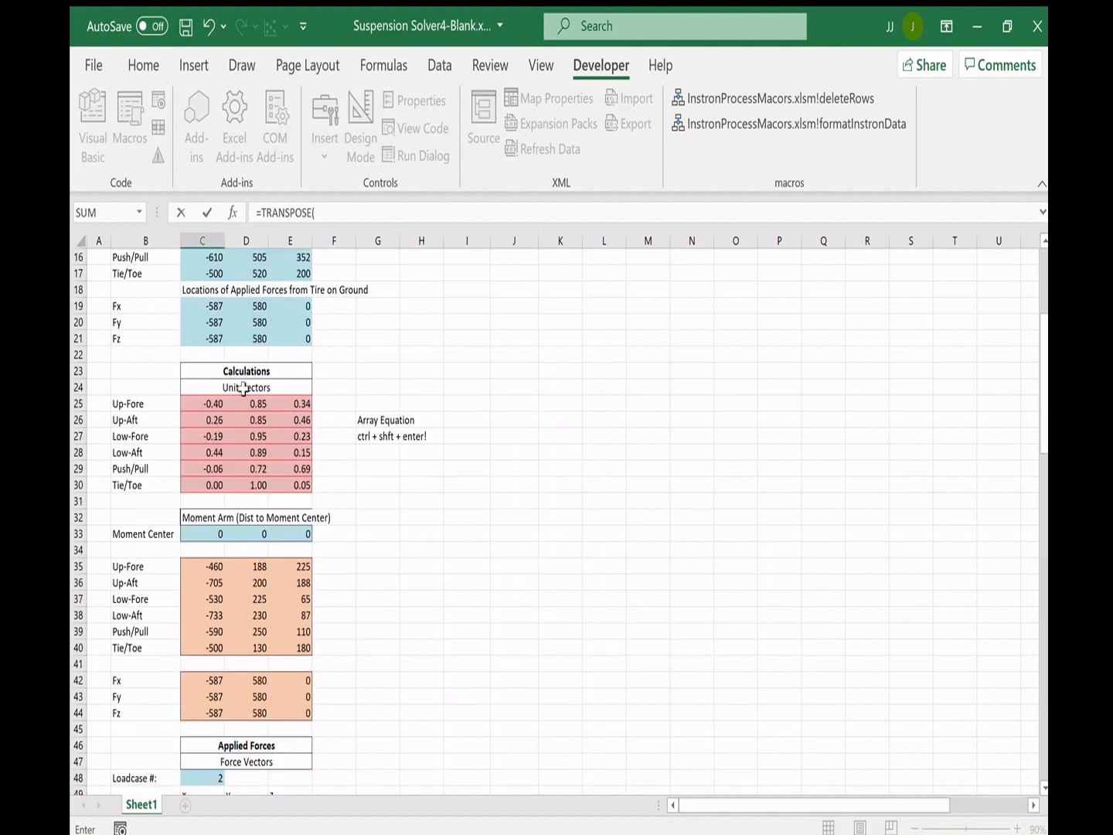
left_click_drag(212, 408, 286, 403)
type(")")
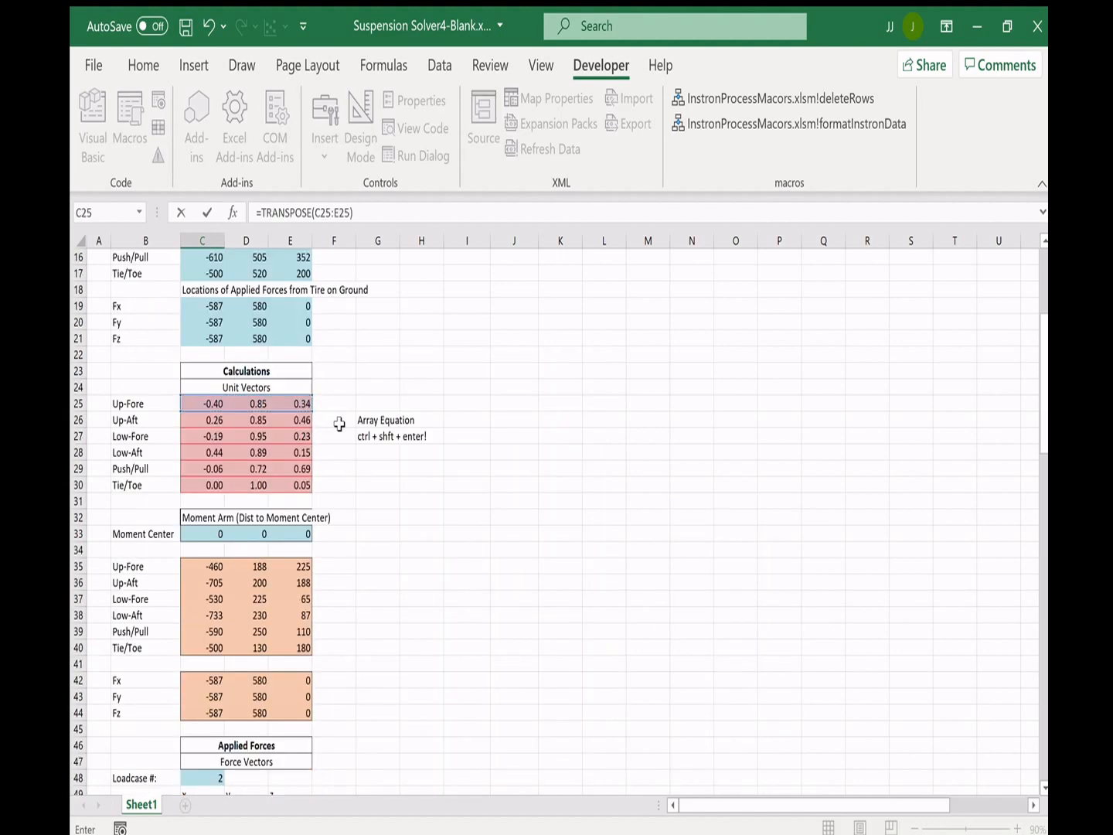
key("ctrl+shift+Return")
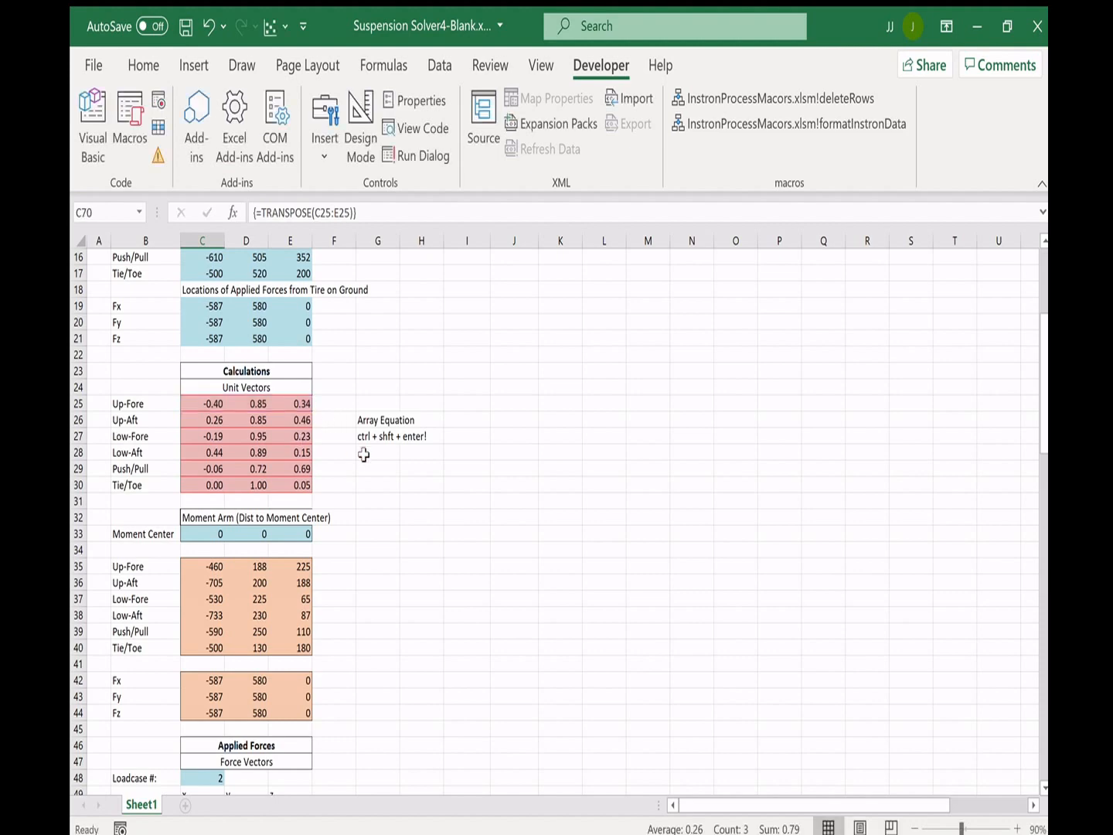
scroll(368, 516, "down", 10)
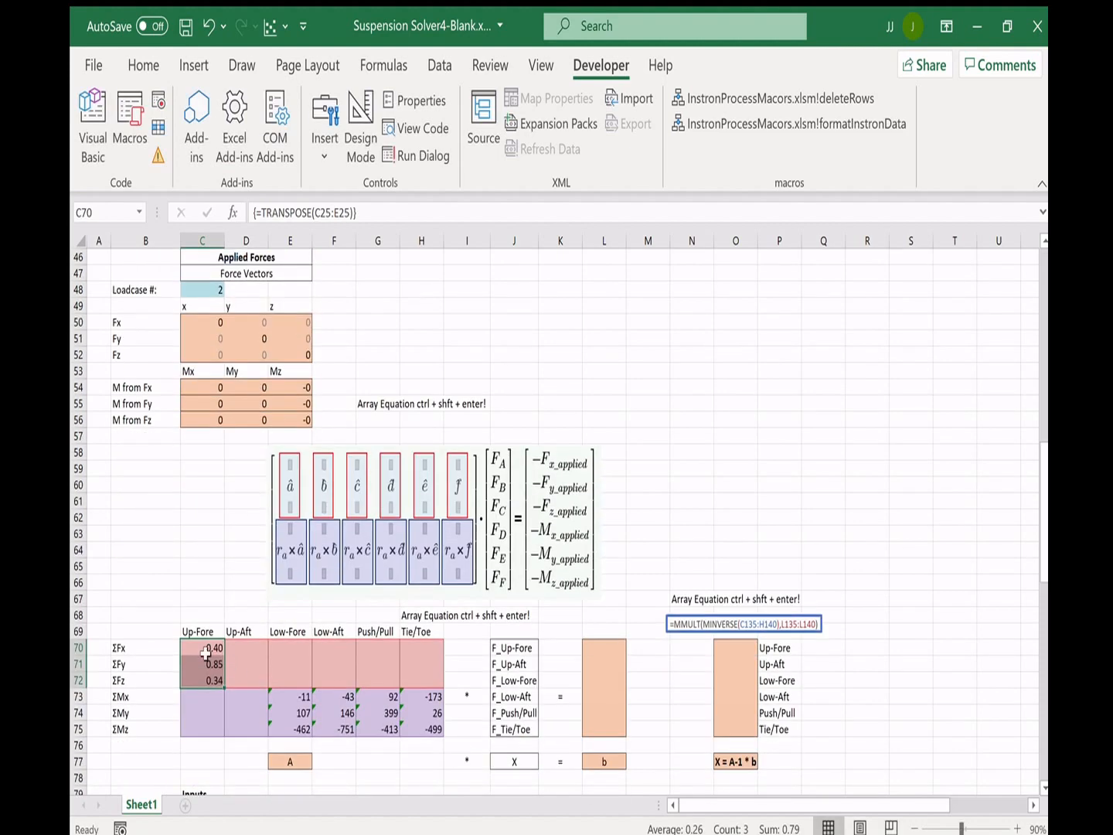
- Clear the force rows C70:H72 and fill them with the array formula =TRANSPOSE(C25:E30) for all six links
left_click(259, 653)
left_click_drag(246, 646, 422, 691)
key("Delete")
type("=TRANSPOSE(")
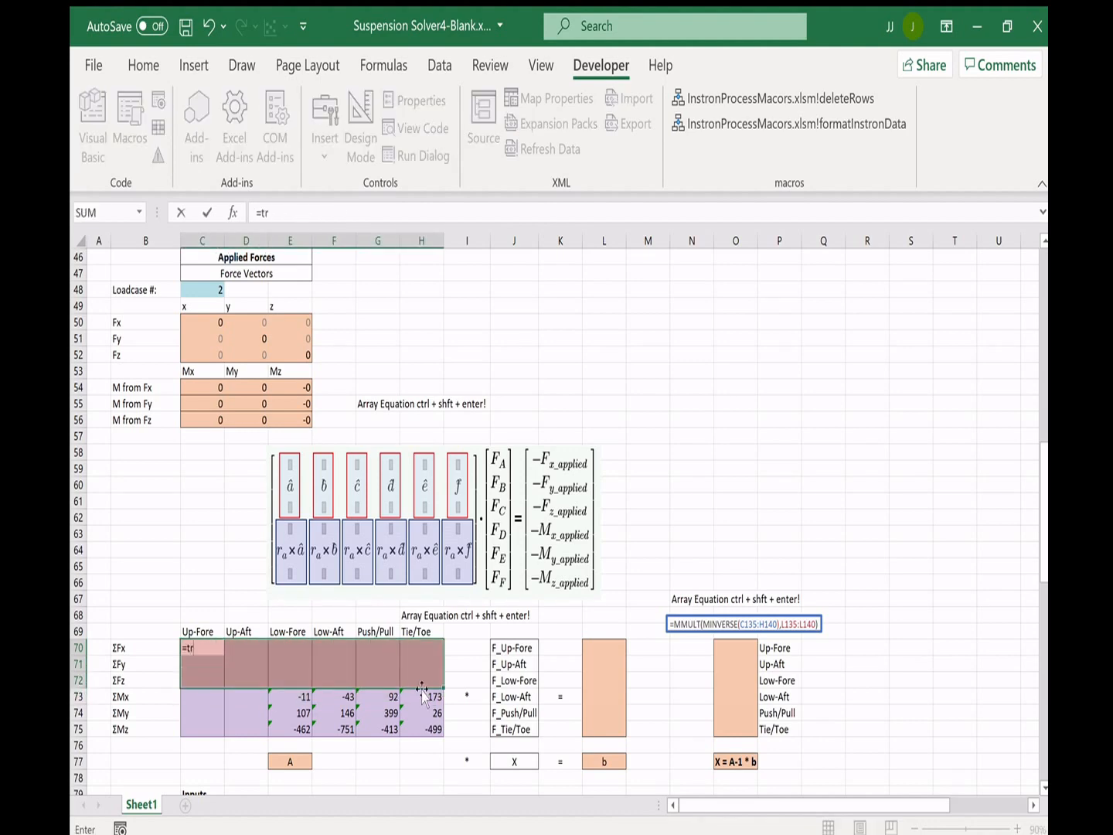
scroll(363, 543, "up", 2)
scroll(364, 544, "up", 7)
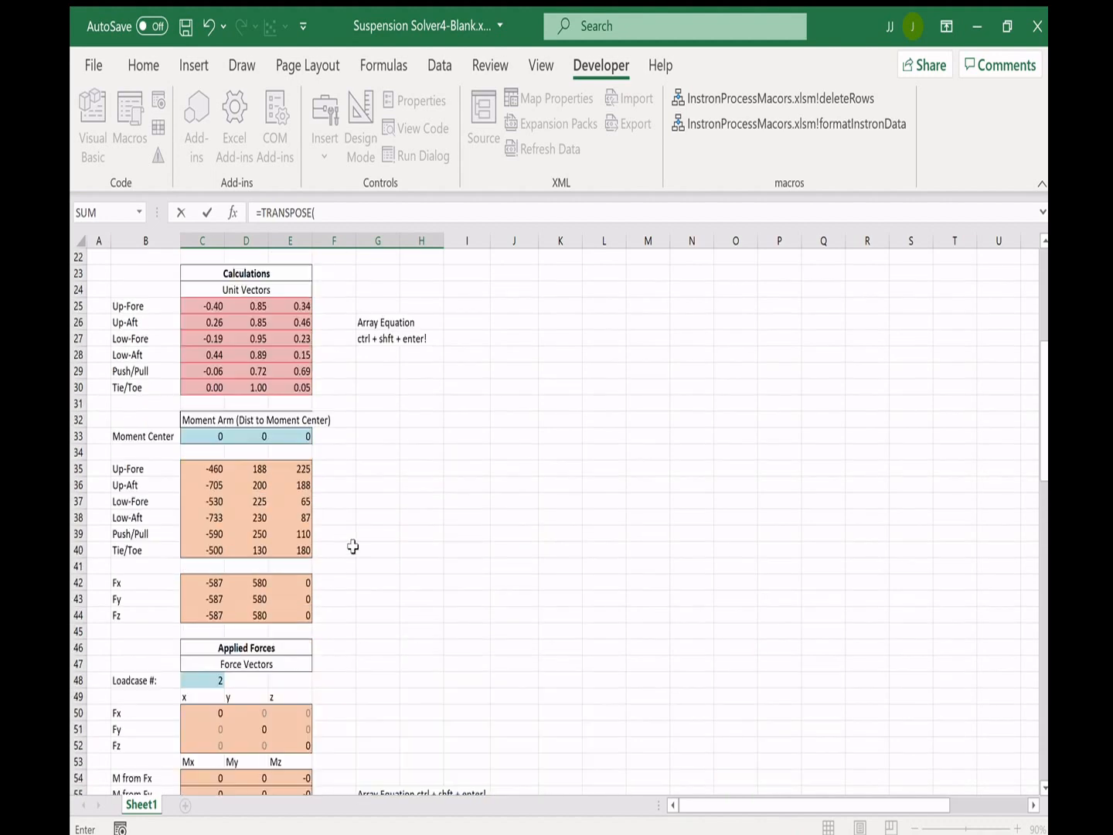
left_click_drag(204, 350, 301, 442)
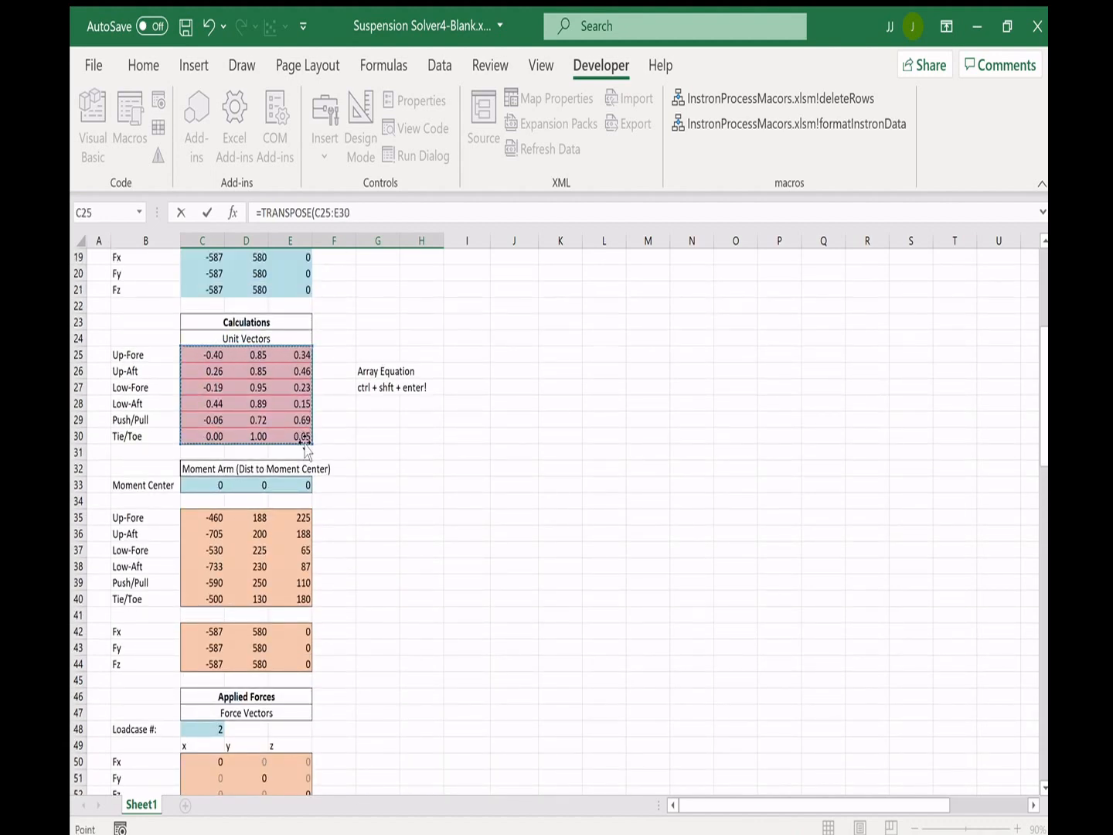
type(")")
key("ctrl+shift+Return")
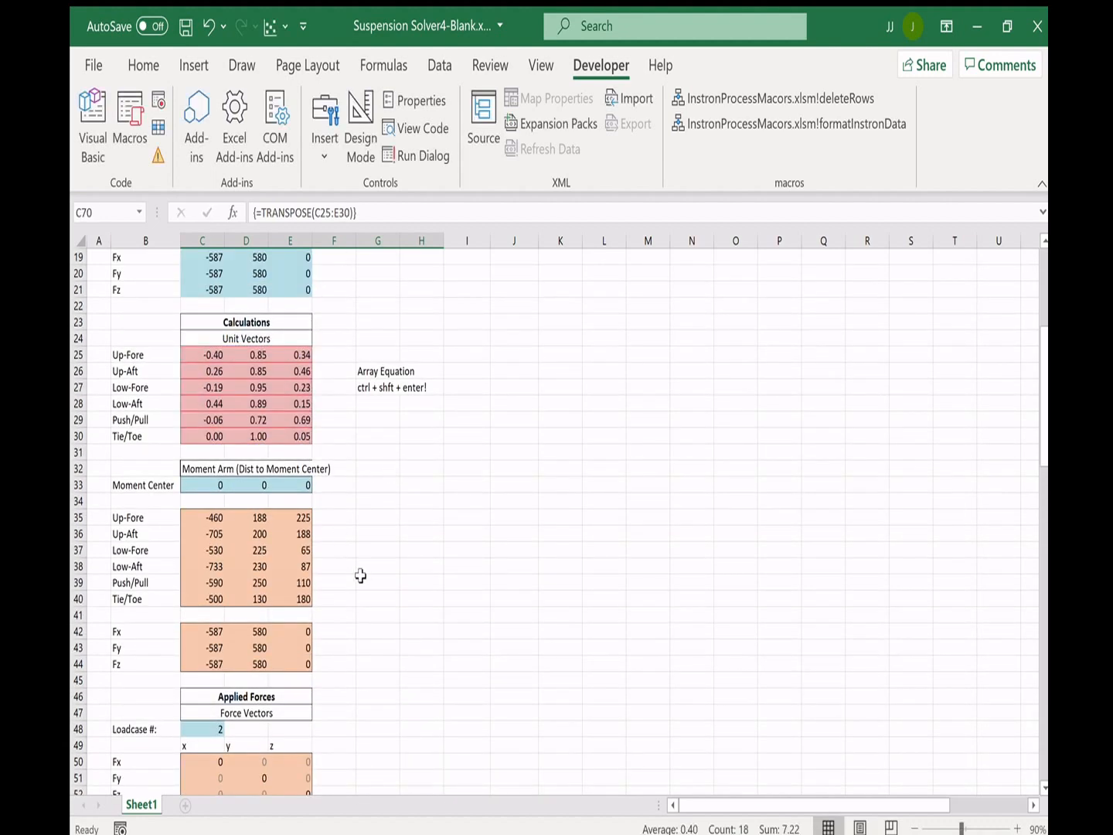
scroll(360, 587, "down", 10)
left_click(197, 518)
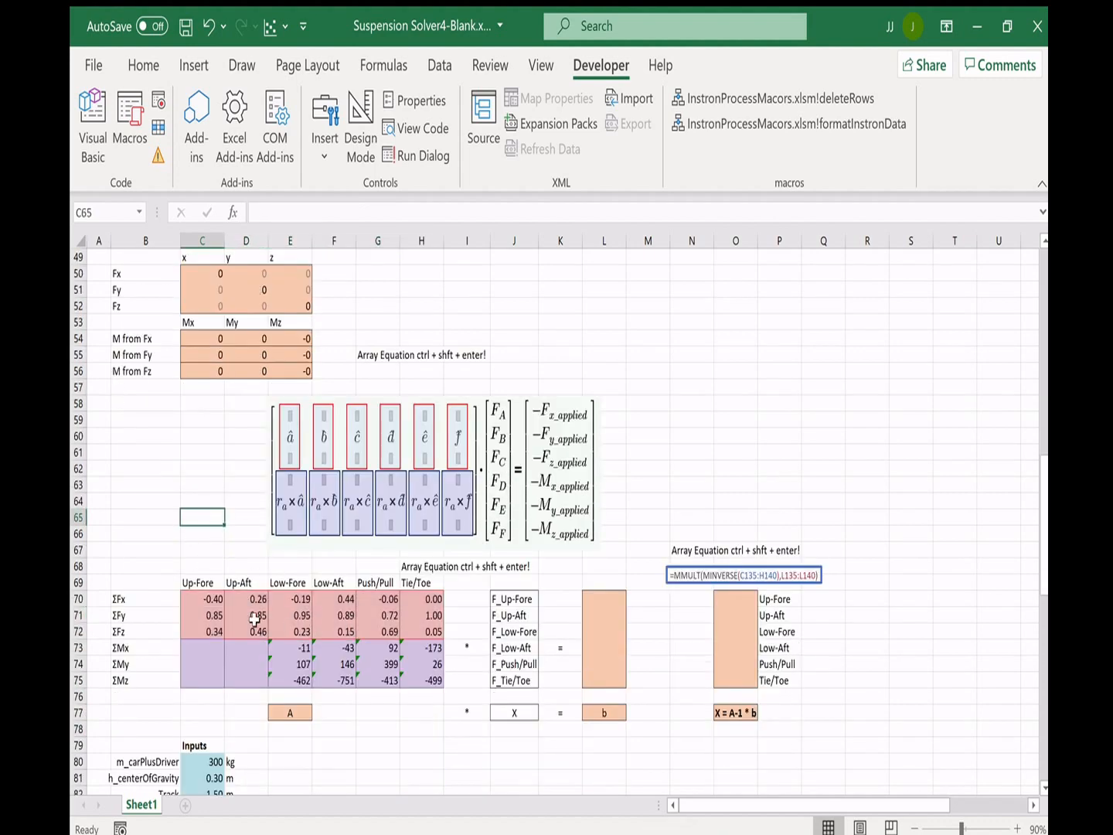
- Enter =TRANSPOSE(cross_product(C35:E35,C25:E25)) as an array formula in the Up-Fore moment rows C73:C75
scroll(185, 642, "down", 1)
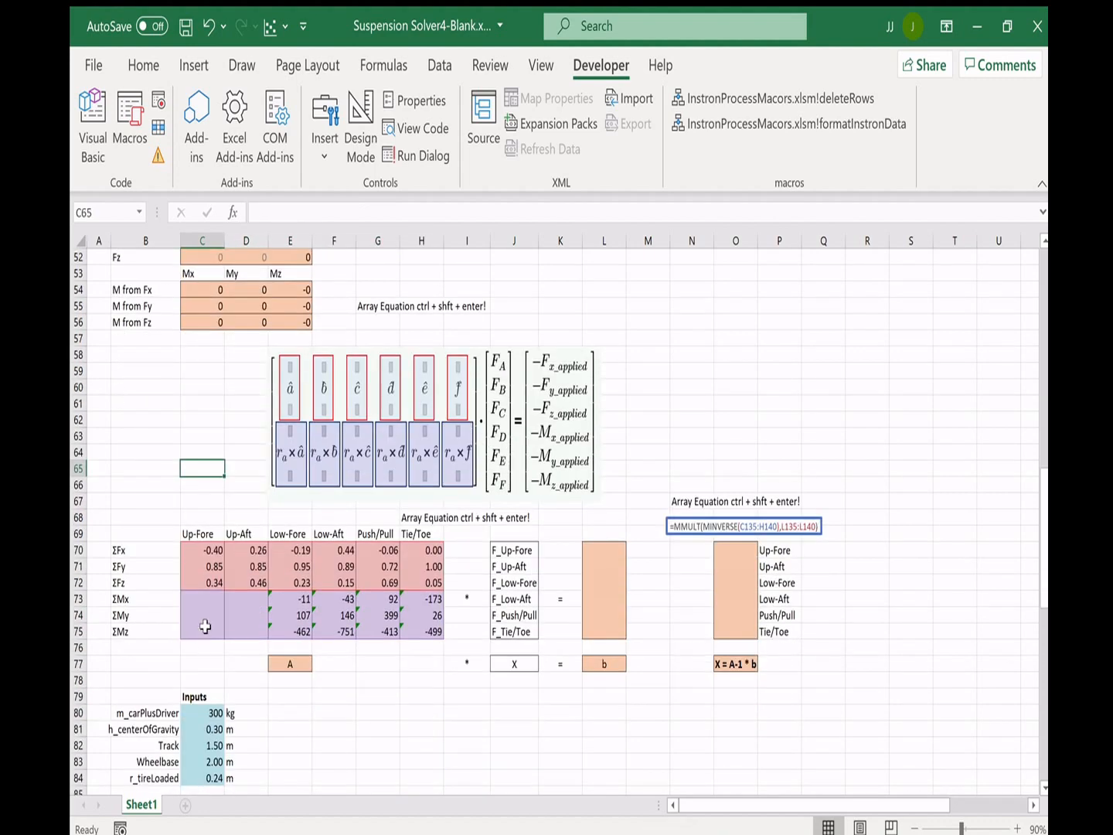
left_click_drag(202, 594, 187, 629)
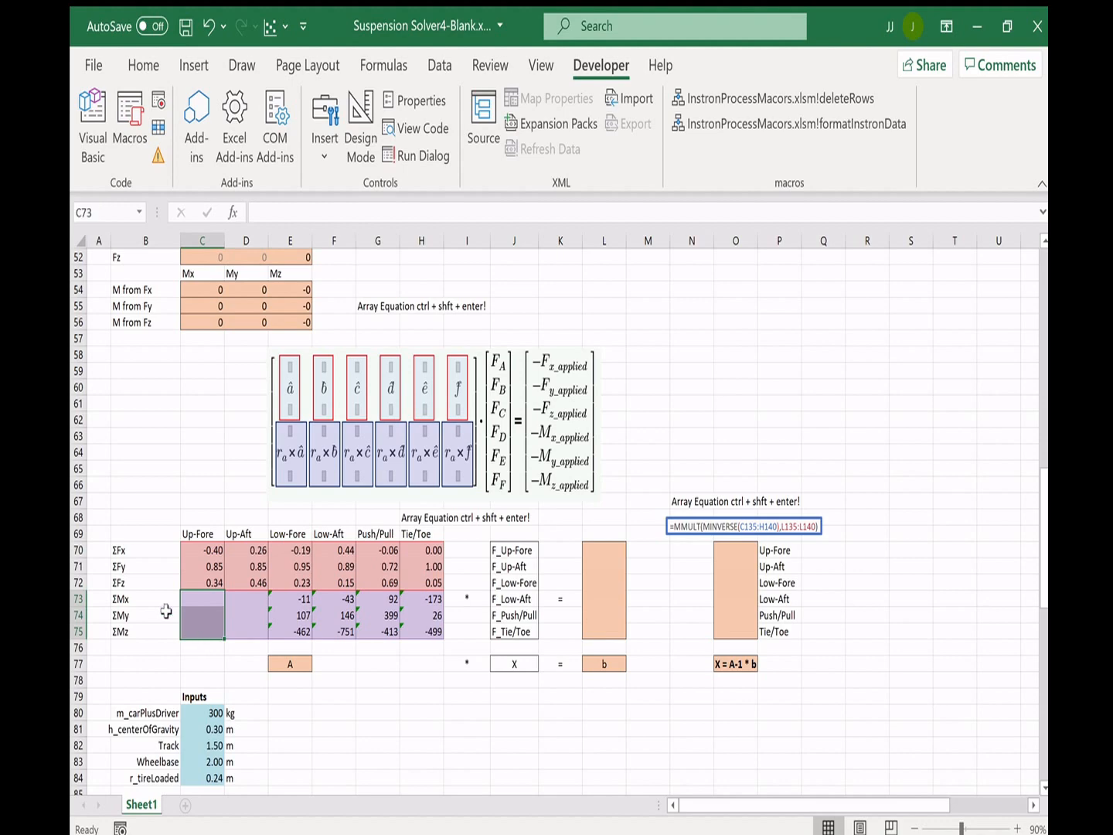
type("=")
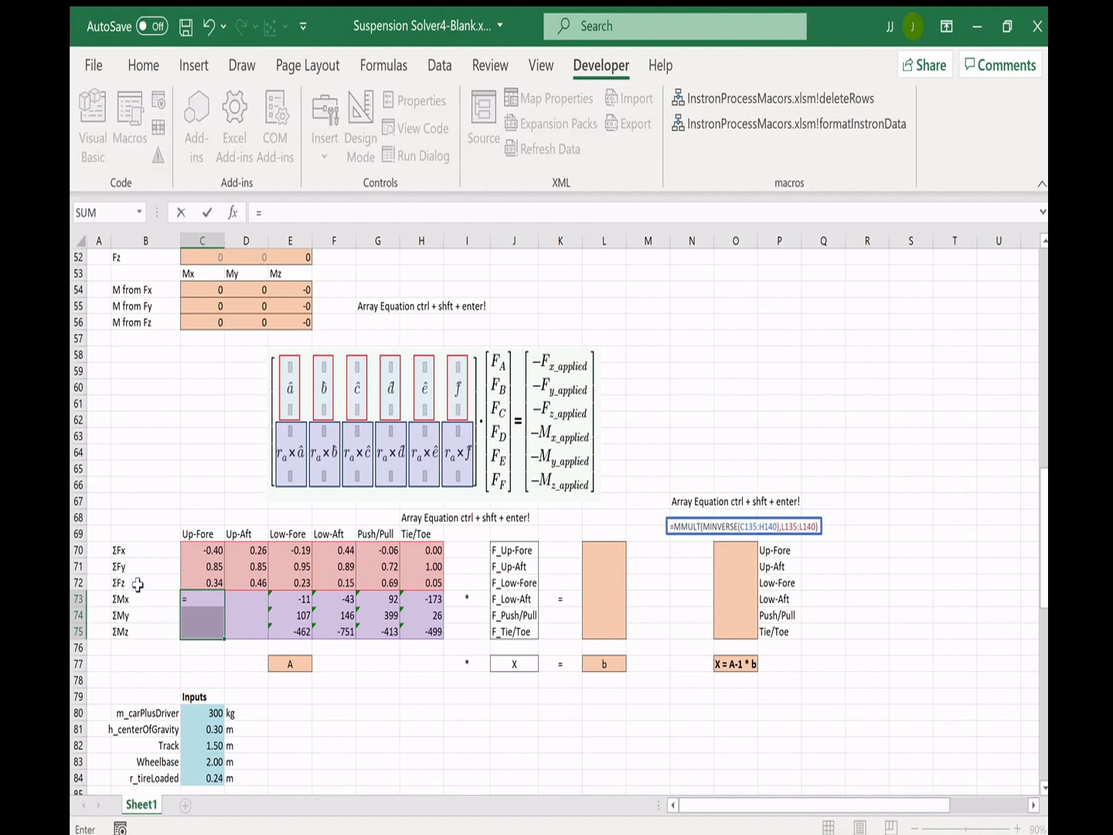
type("tr")
key("Tab")
type("cr")
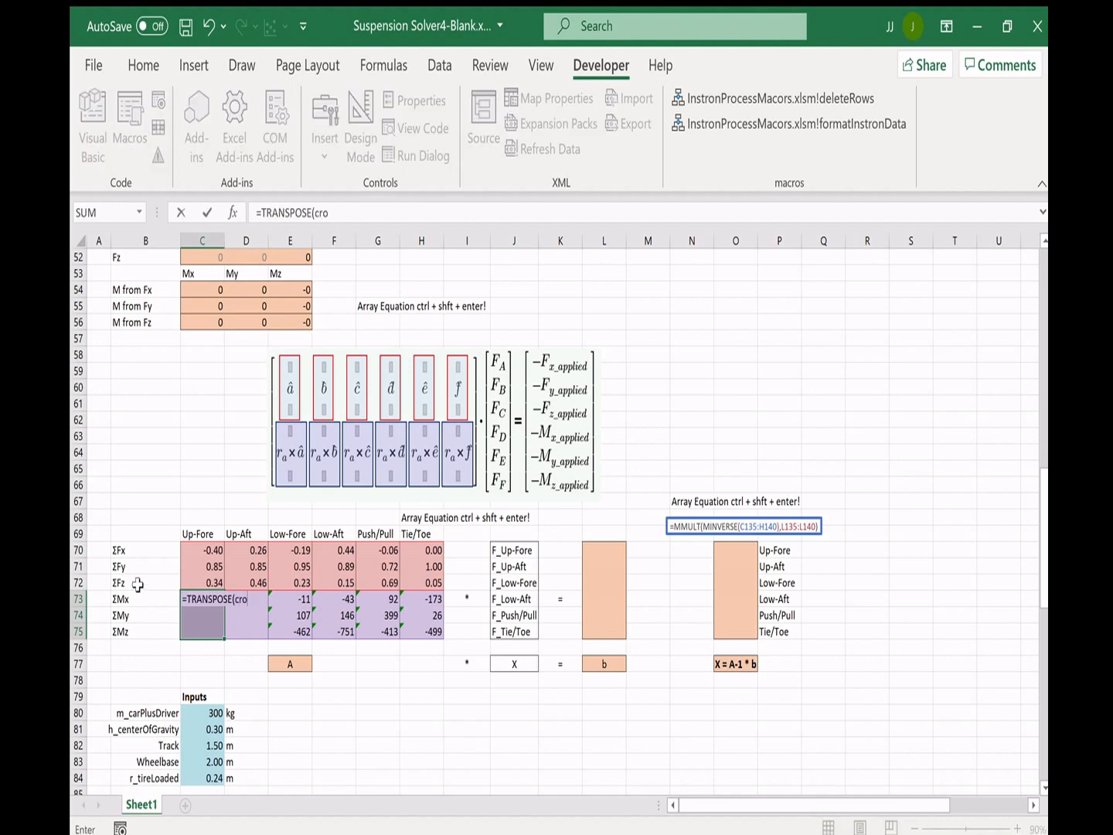
type("oss_product(")
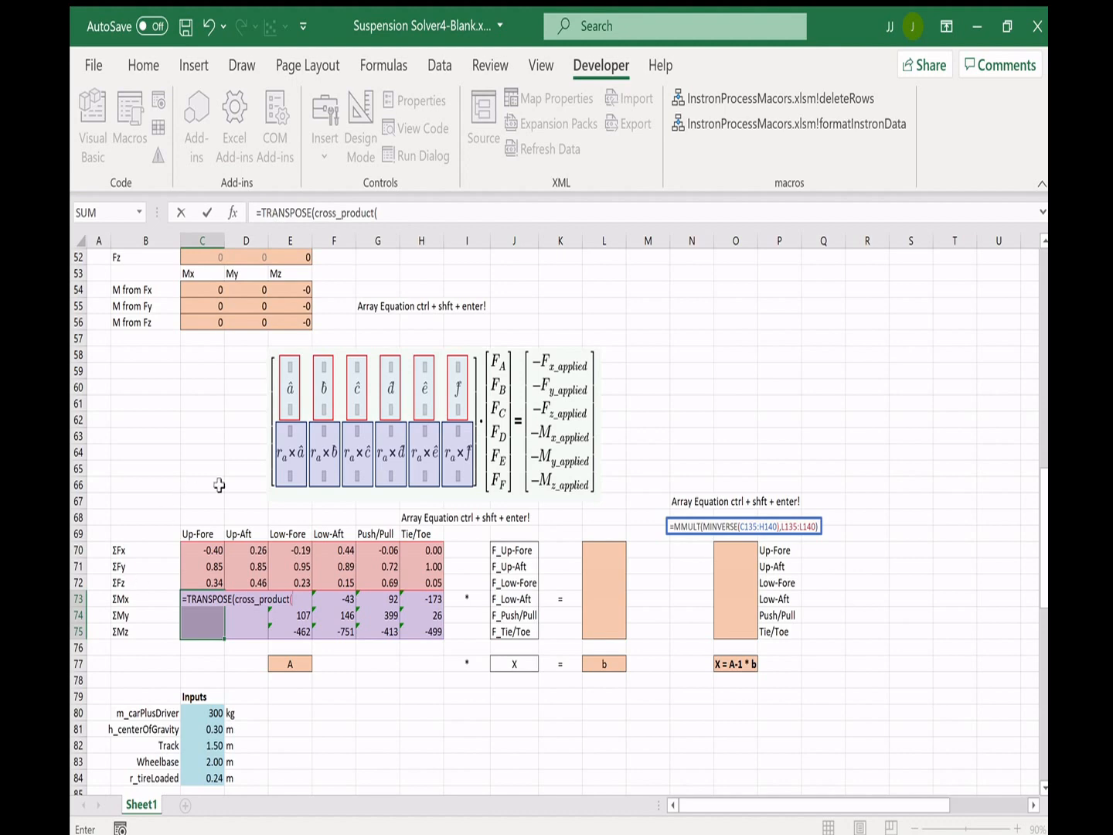
scroll(225, 470, "up", 5)
scroll(222, 479, "up", 4)
left_click_drag(210, 420, 300, 426)
type(",")
scroll(340, 430, "up", 3)
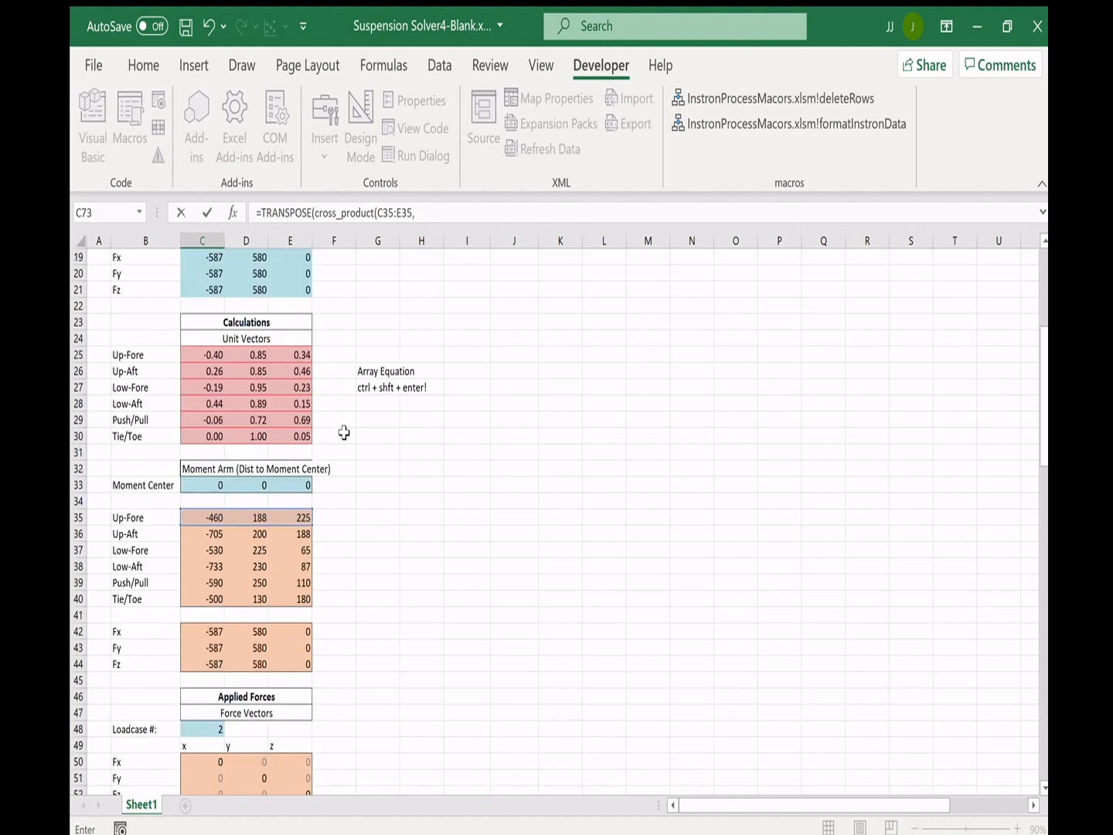
left_click_drag(211, 403, 302, 406)
type(")")
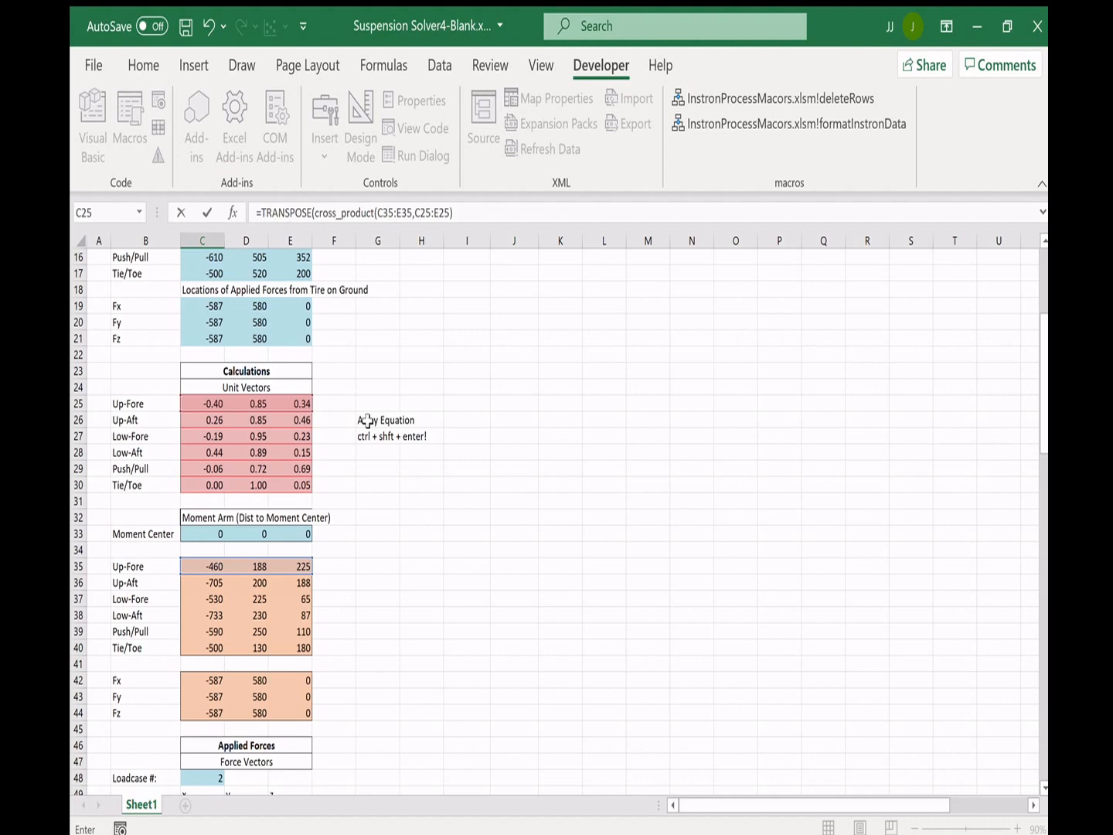
key("ctrl+shift+Return")
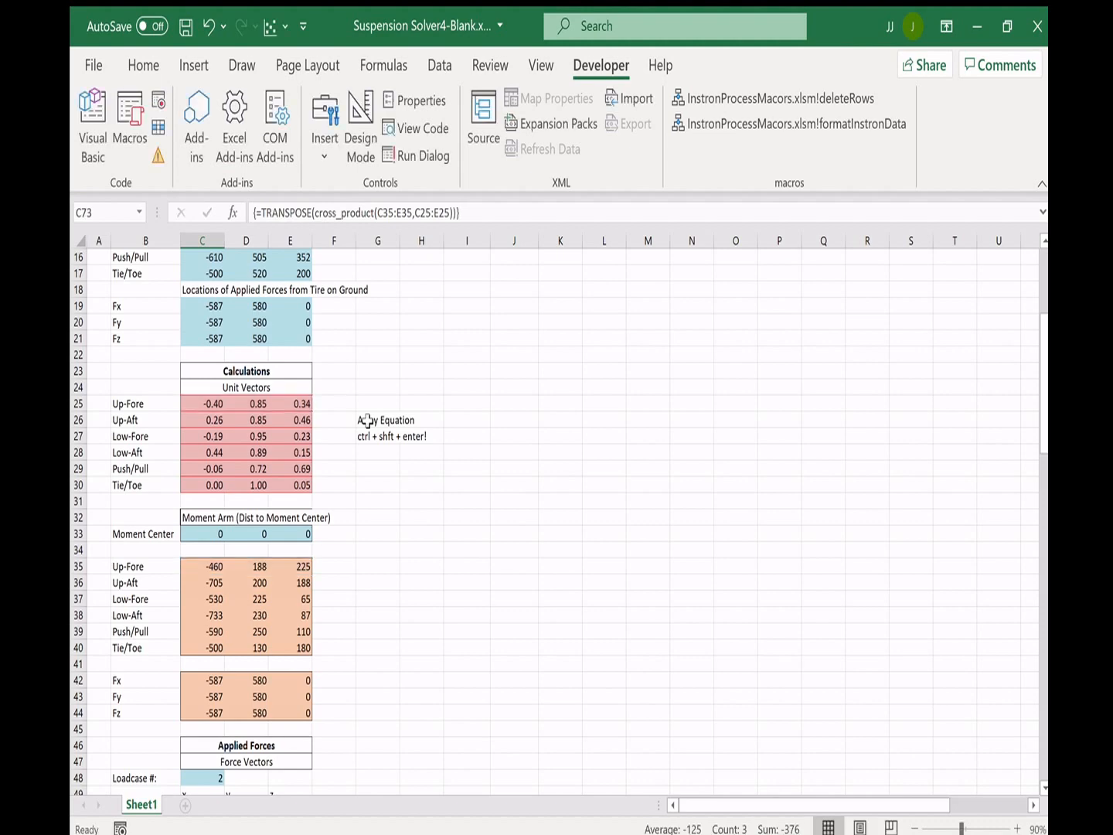
scroll(425, 543, "down", 12)
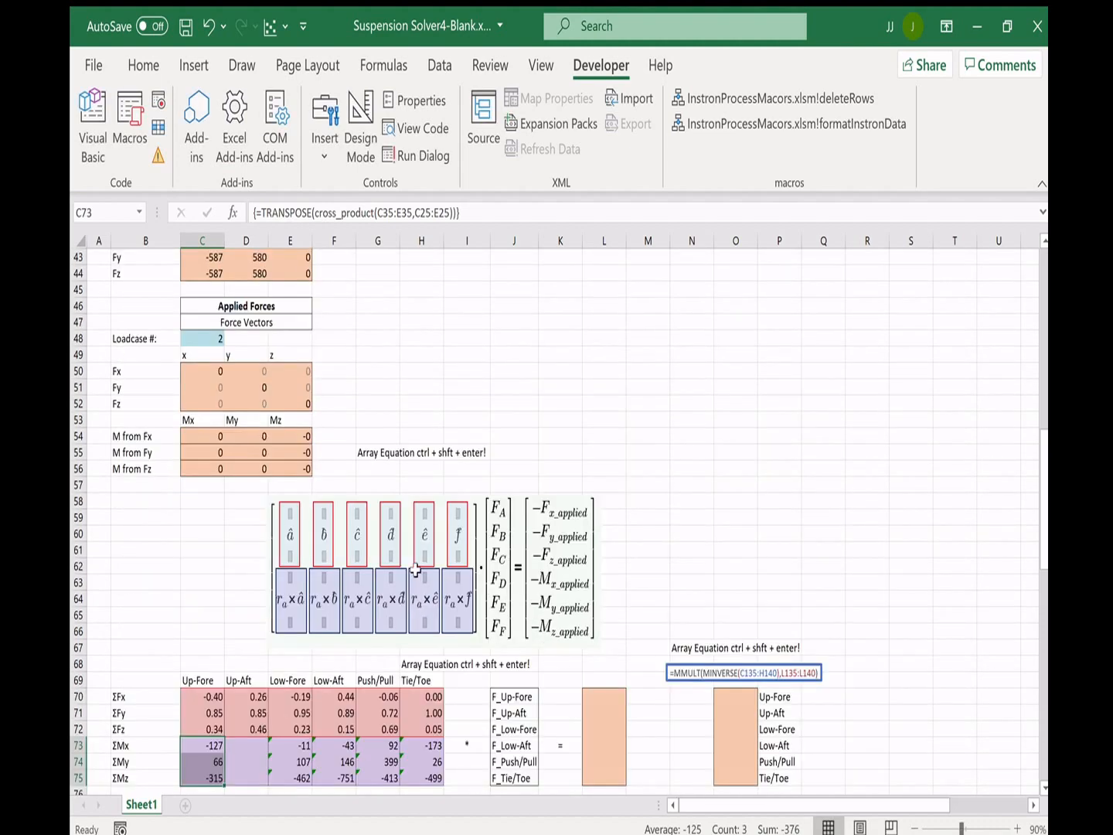
- Enter =TRANSPOSE(cross_product(C36:E36,C26:E26)) as an array formula in the Up-Aft moment rows D73:D75
left_click_drag(255, 601, 248, 632)
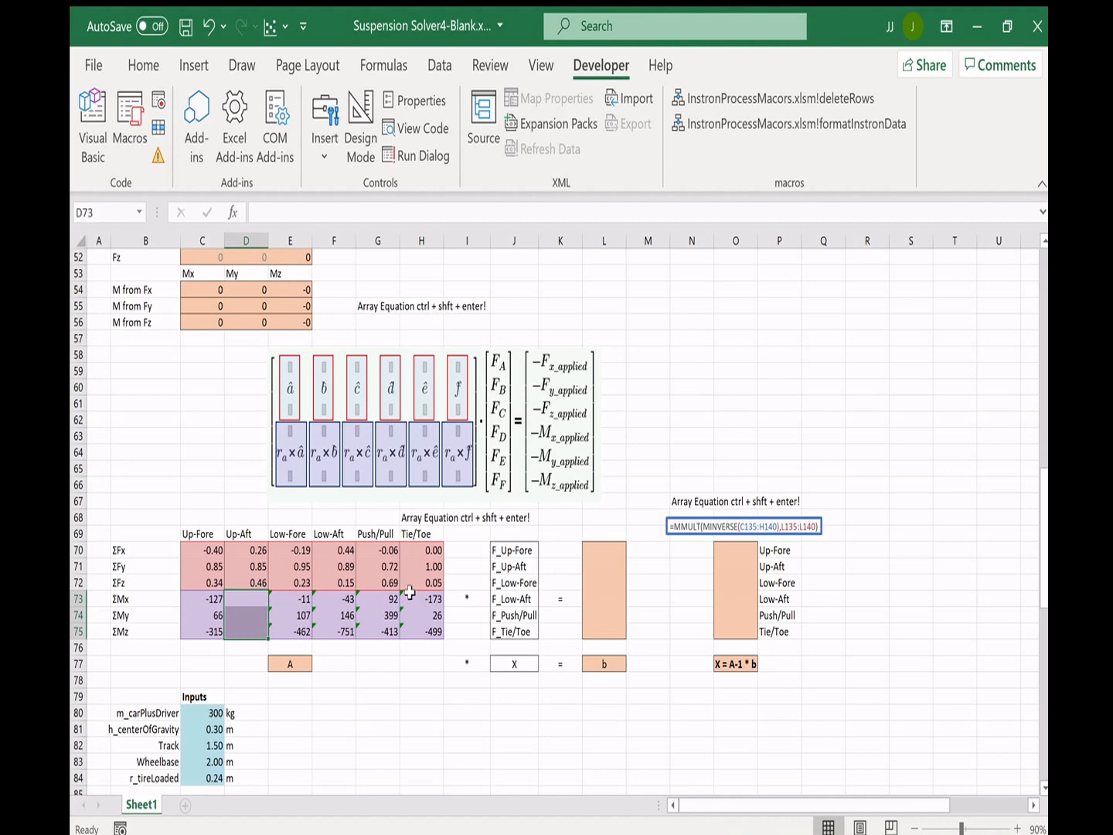
type("=")
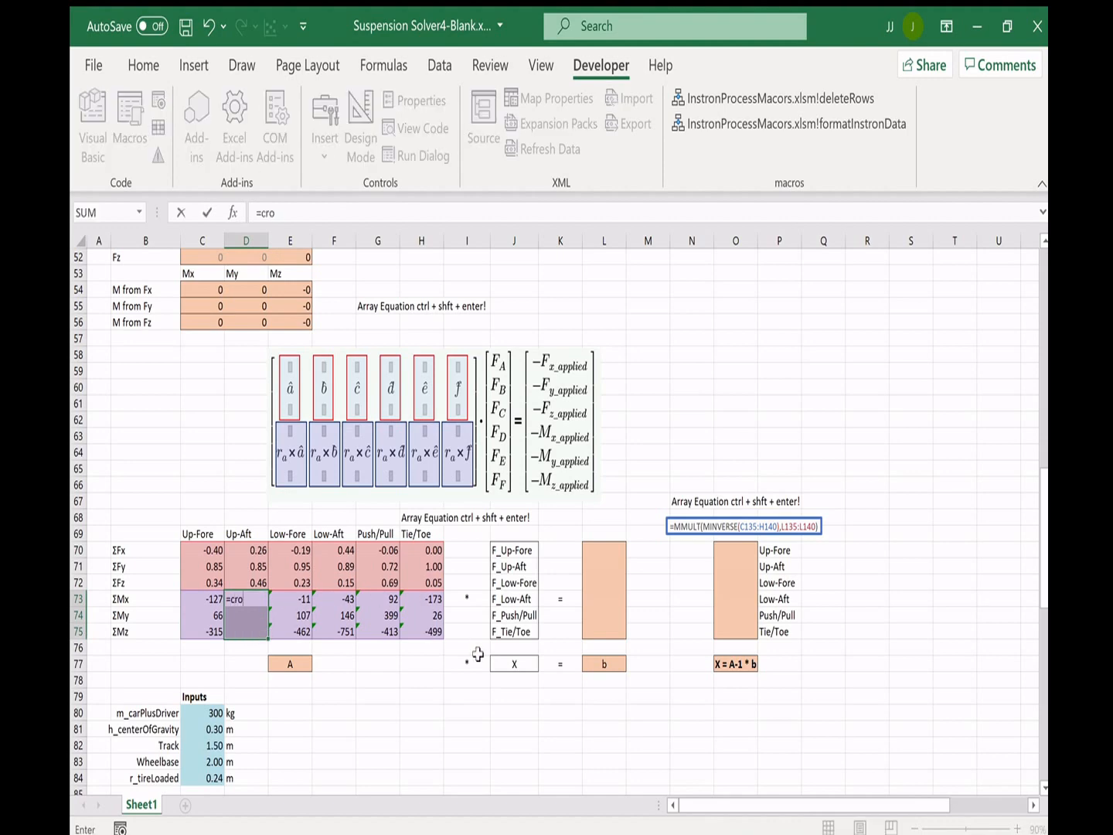
type("tran")
key("Tab")
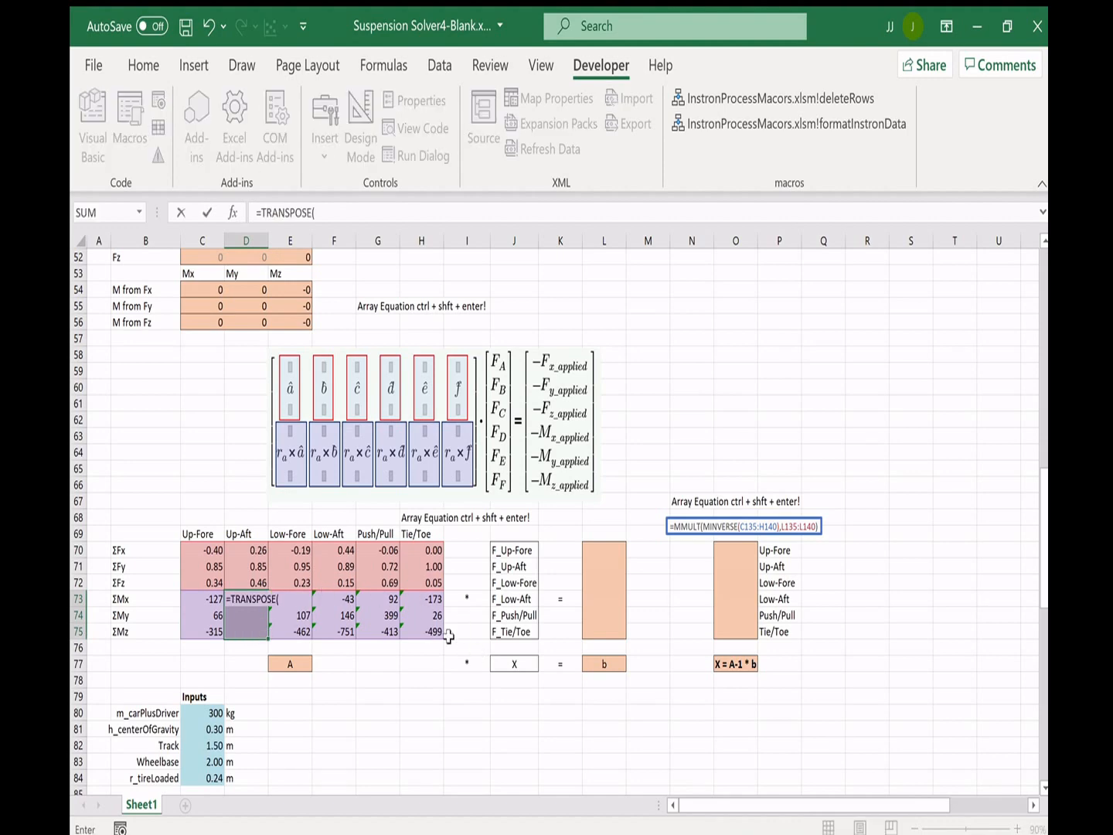
scroll(289, 490, "up", 1)
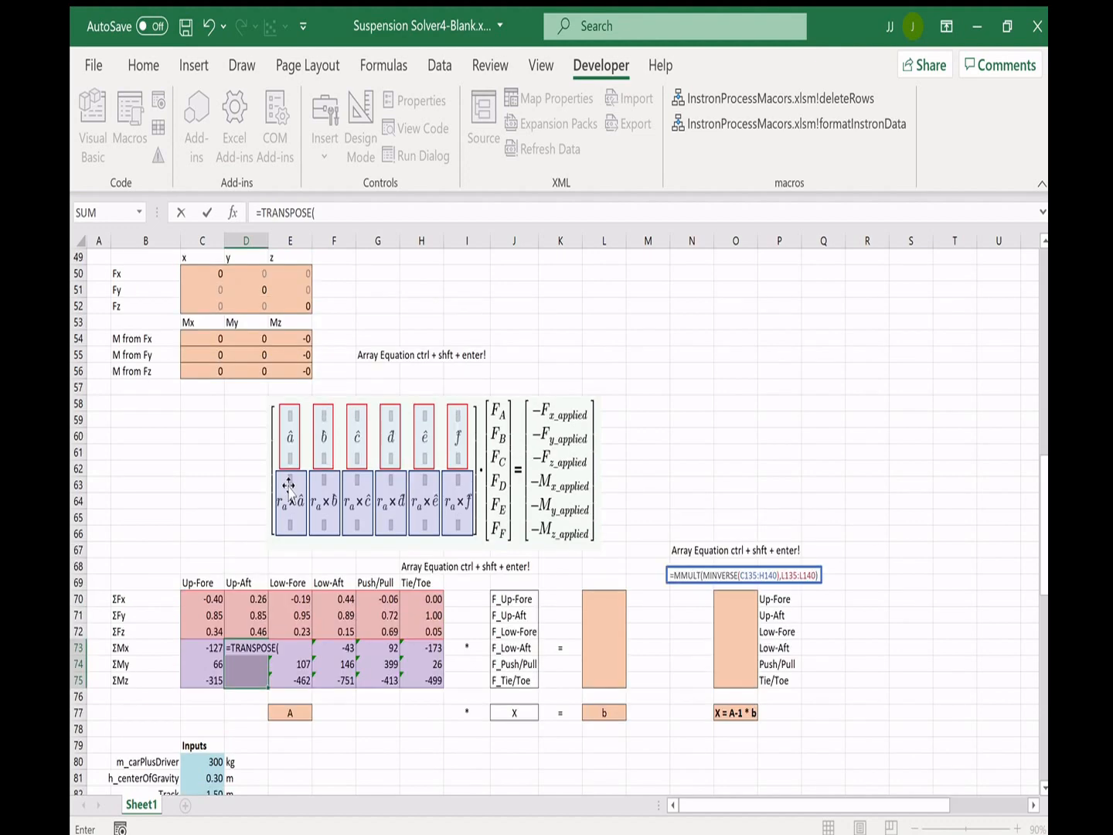
type("cross_product(")
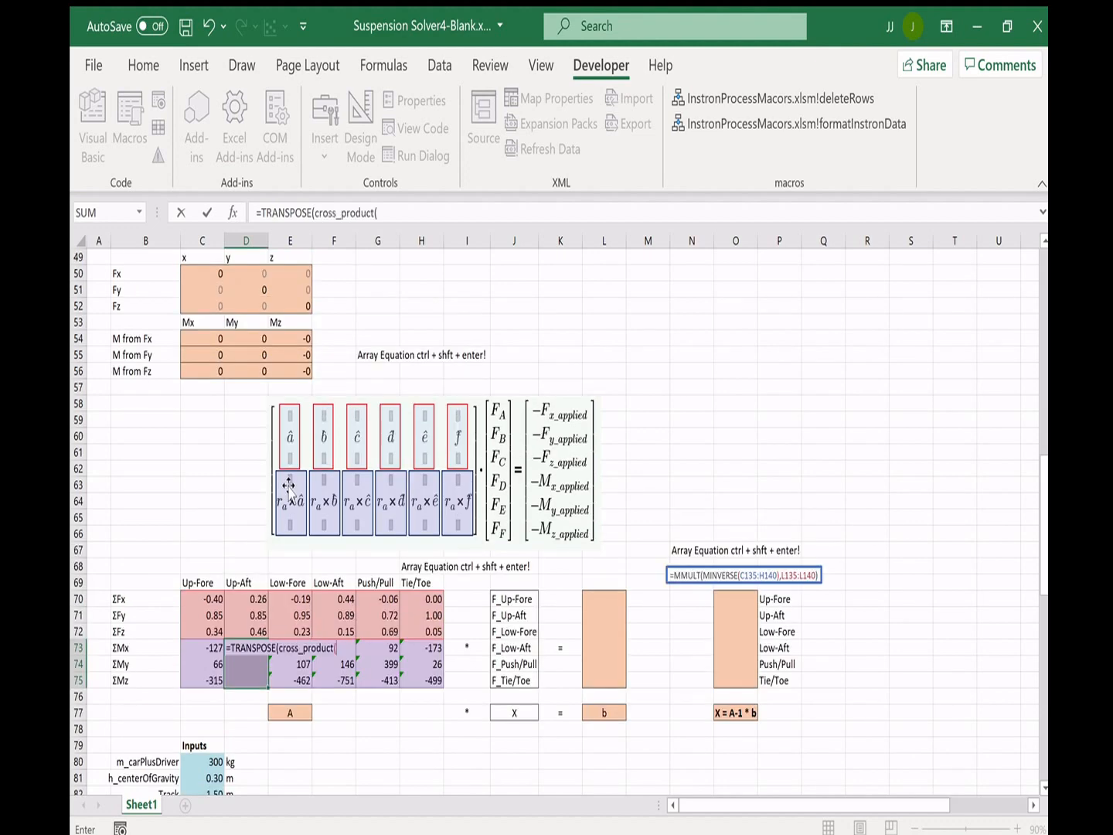
scroll(288, 486, "up", 10)
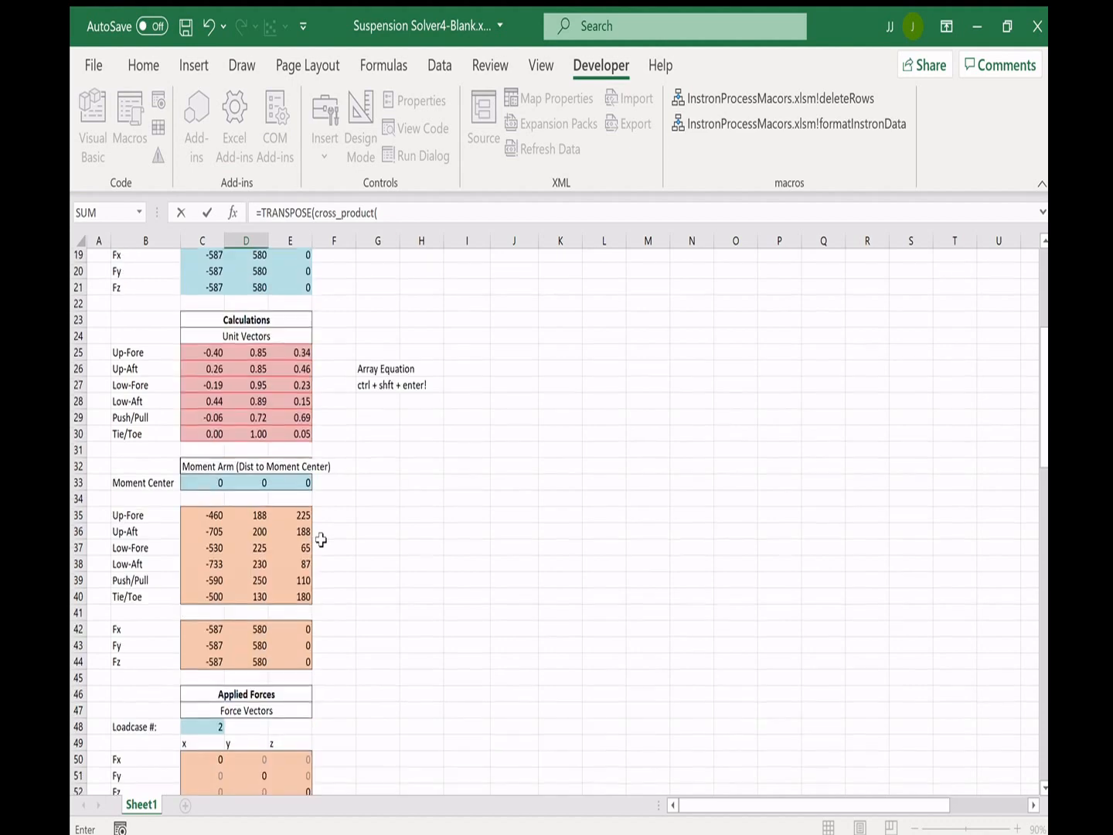
left_click_drag(202, 517, 290, 517)
left_click_drag(210, 533, 300, 531)
type(",")
left_click_drag(209, 373, 302, 372)
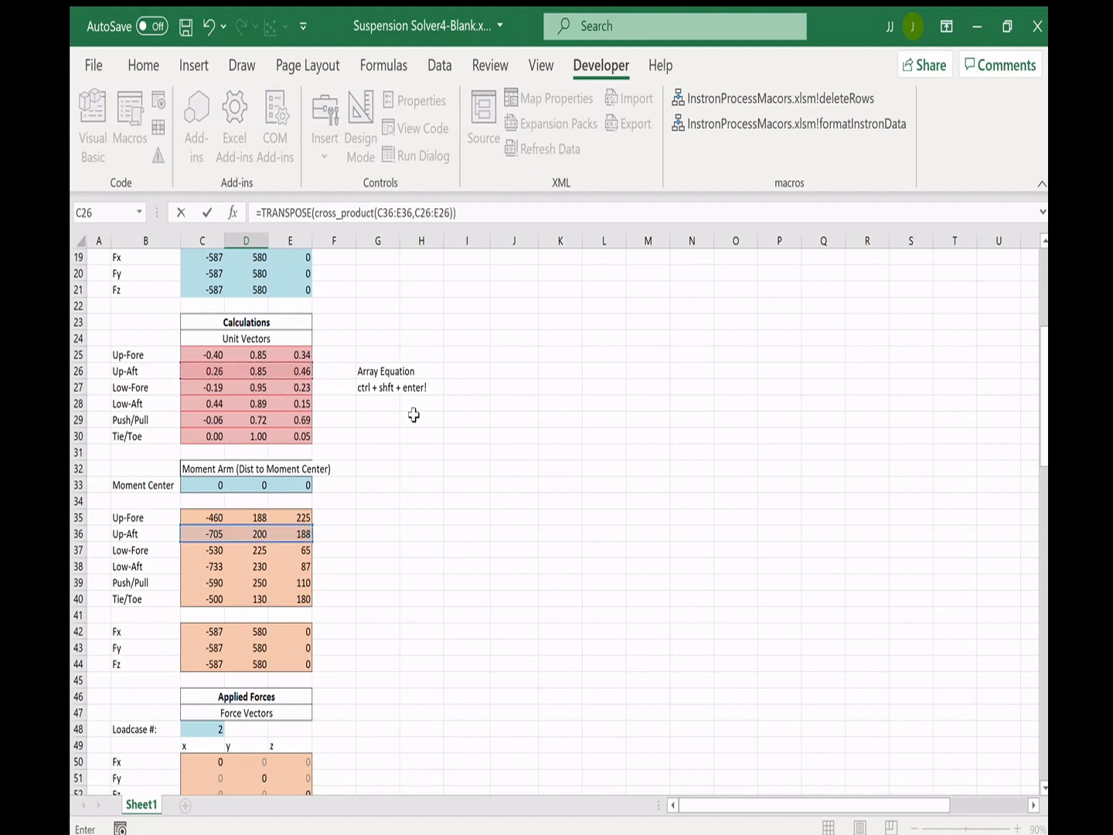
key("ctrl+shift+Return")
scroll(445, 512, "down", 7)
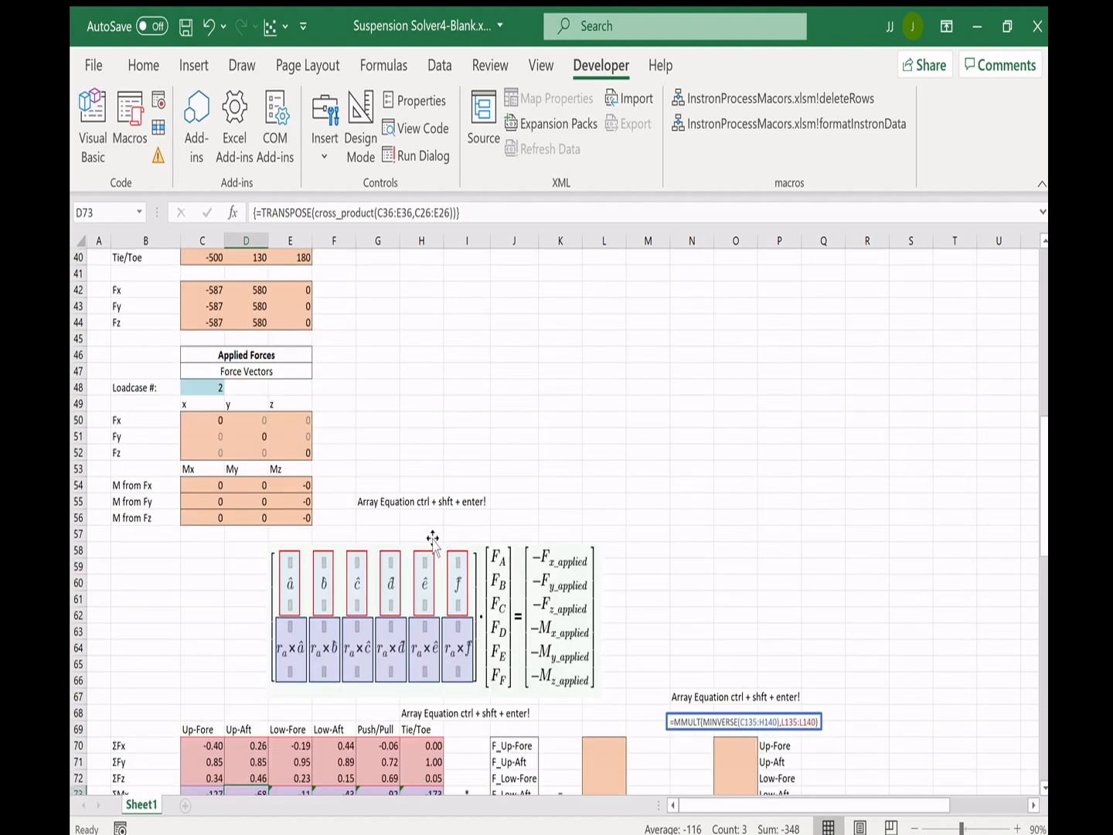
- Review the moment formulas in the Low-Fore column and the ΣFx row of the matrix equation
scroll(433, 539, "down", 5)
left_click(378, 631)
left_click(291, 551)
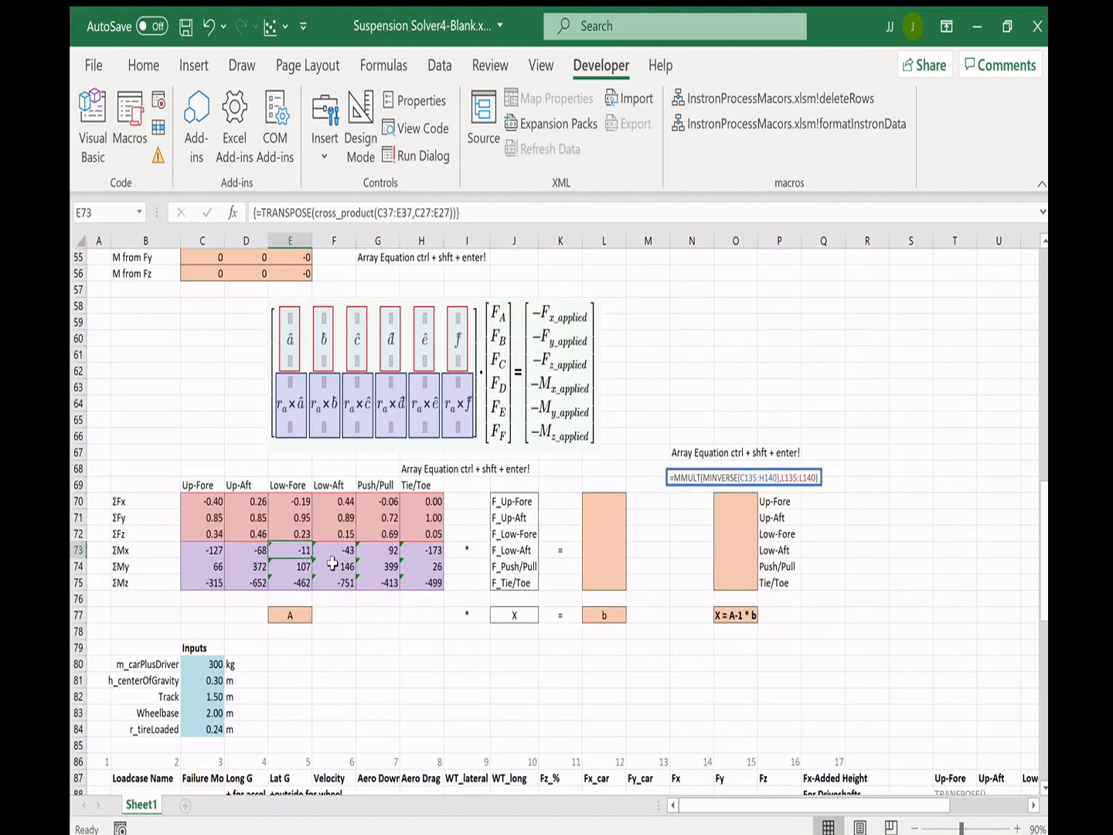
left_click(421, 614)
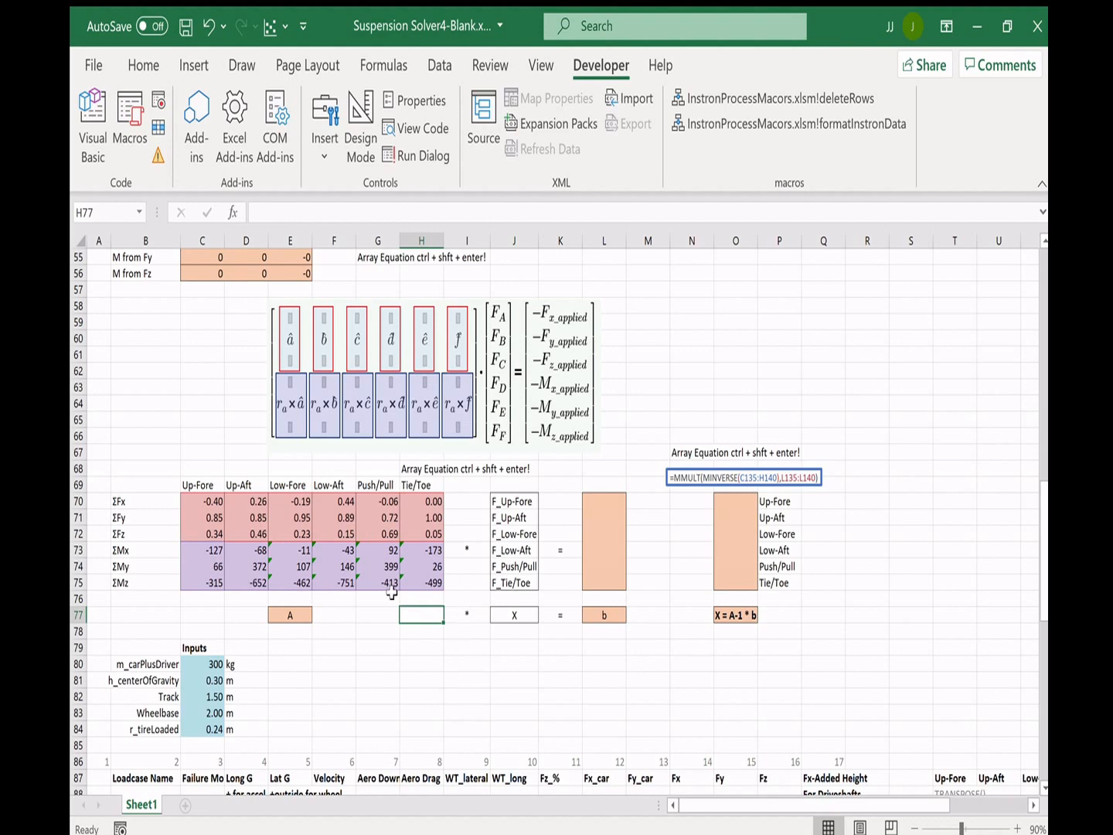
scroll(477, 587, "down", 3)
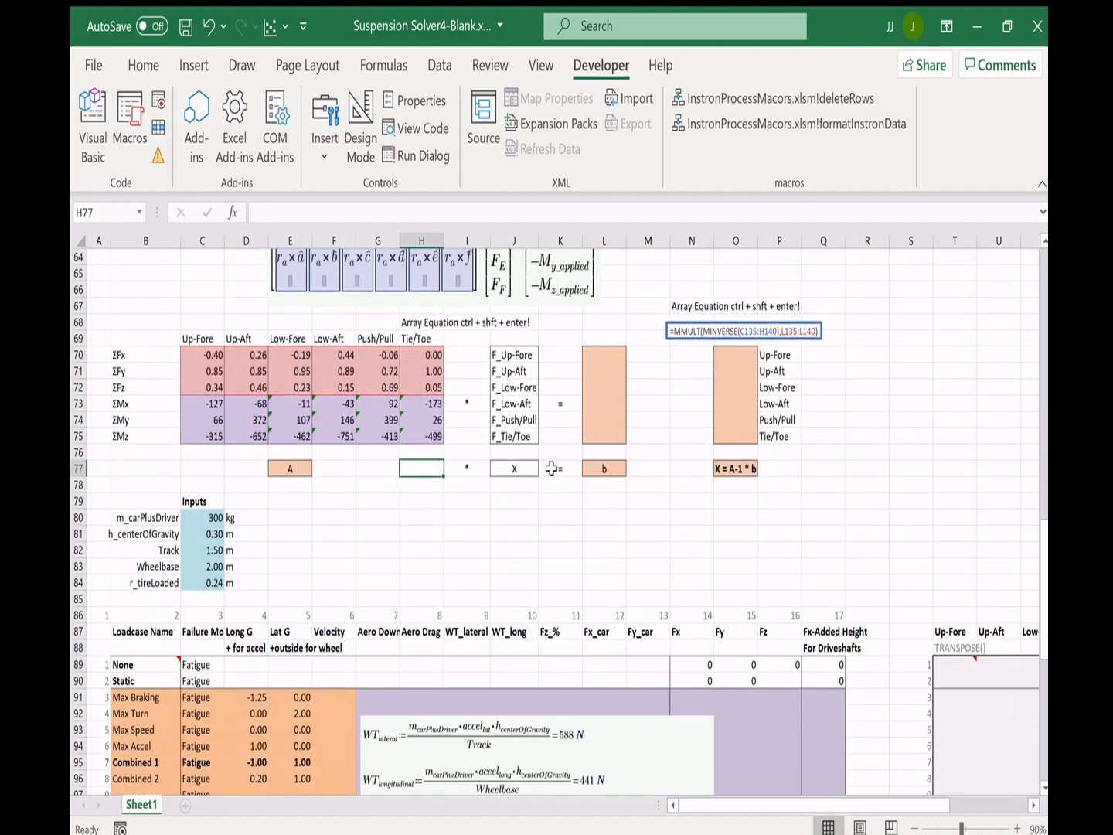
left_click(589, 369)
left_click_drag(116, 357, 589, 352)
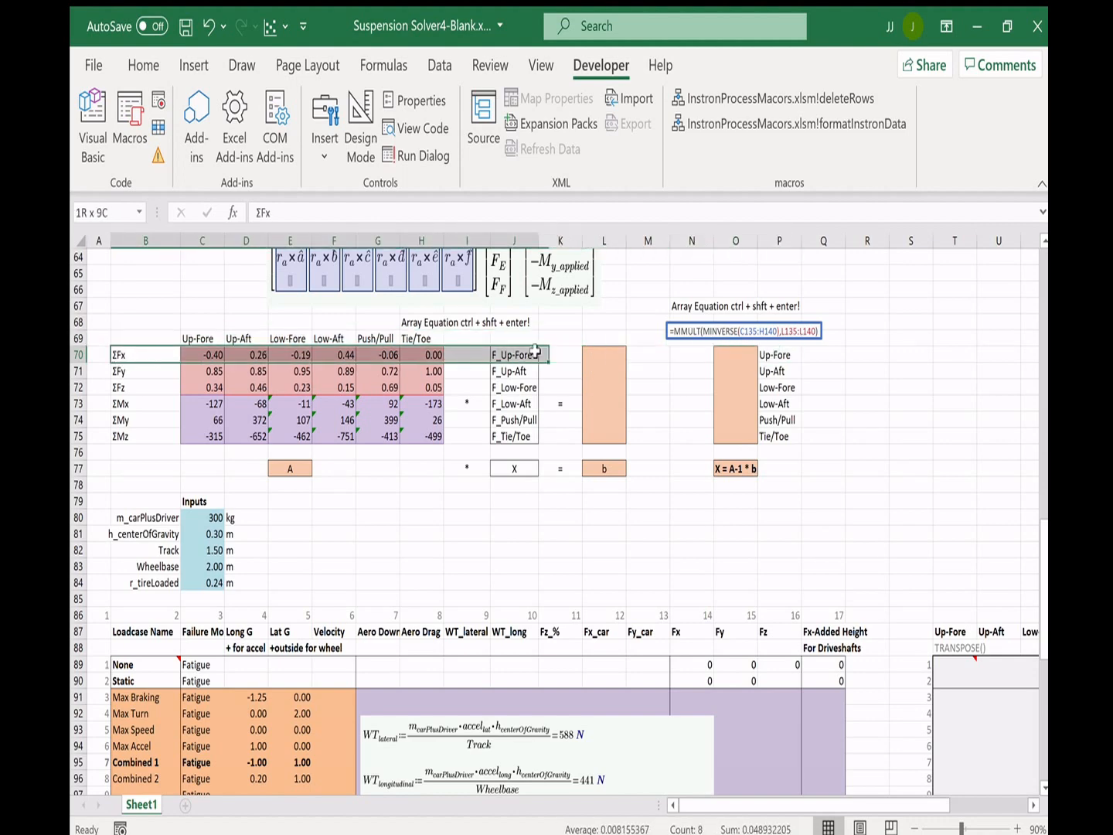
- Enter the negated applied forces in the b vector cells L70:L72 as -C50, -D51 and -E52
left_click(603, 353)
scroll(605, 347, "up", 3)
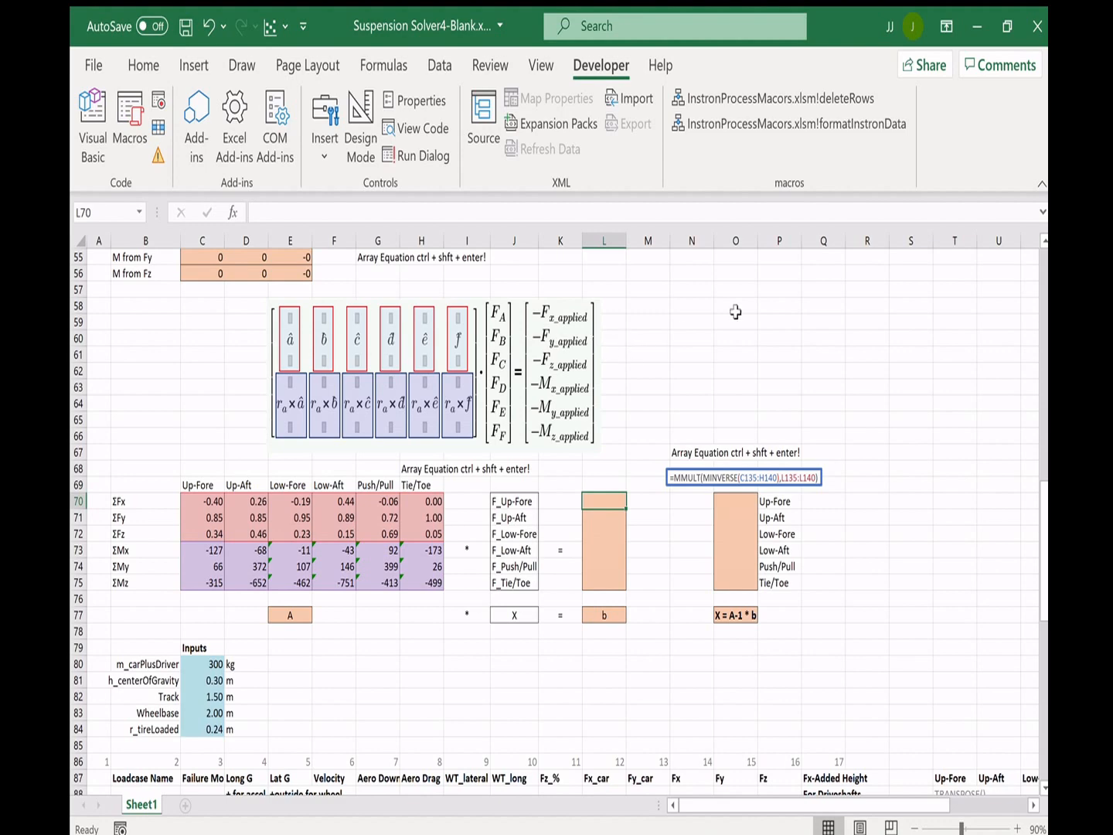
type("=")
scroll(342, 456, "up", 1)
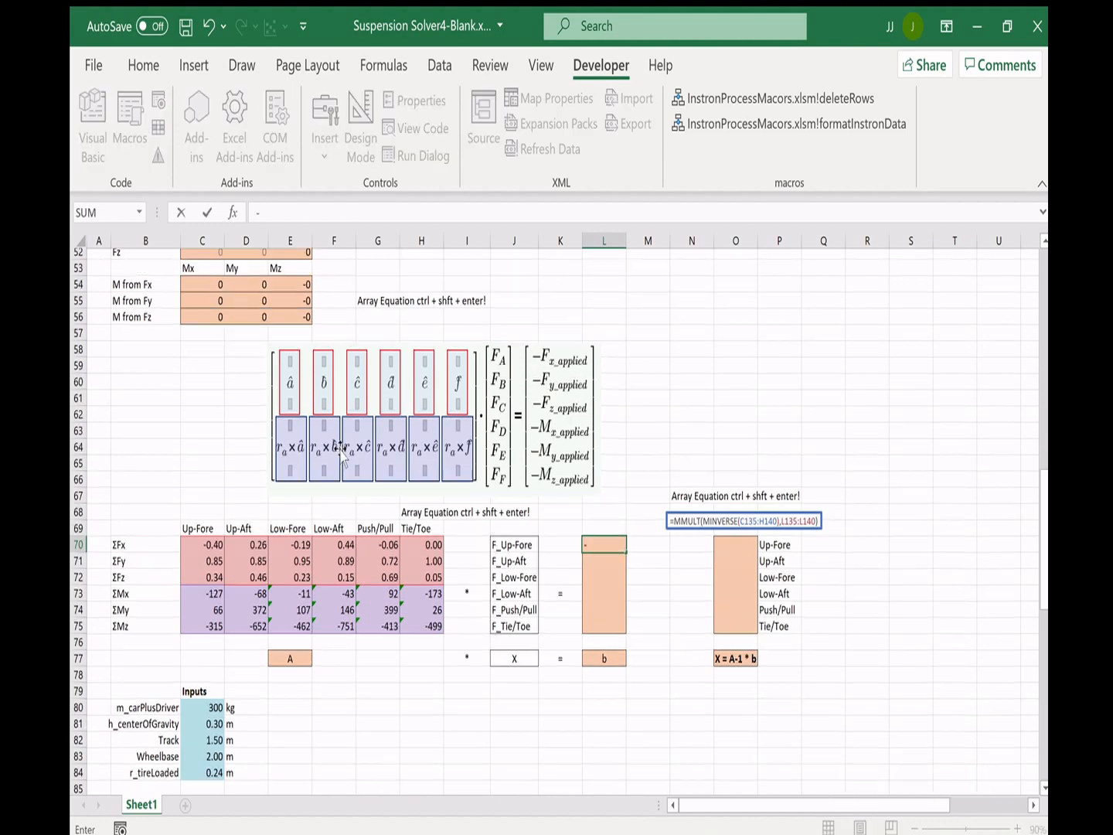
scroll(343, 456, "up", 2)
left_click(205, 323)
key("Return")
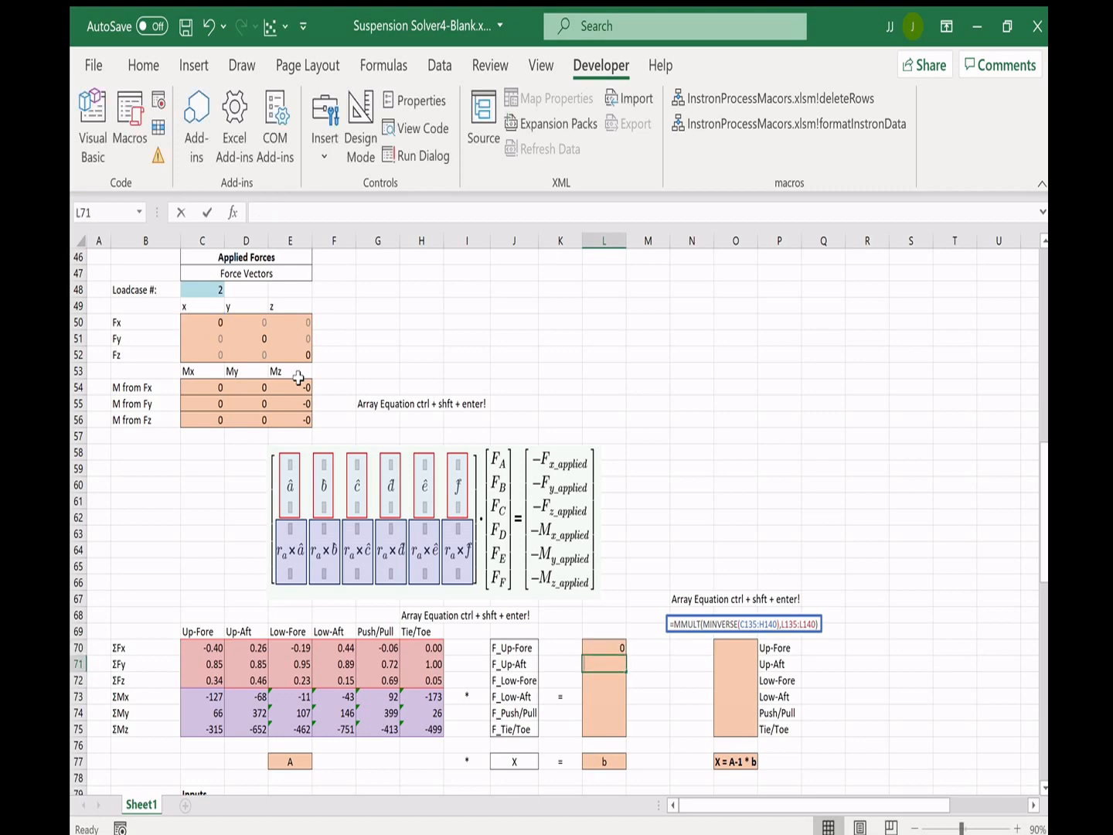
type("-")
left_click(240, 345)
key("Return")
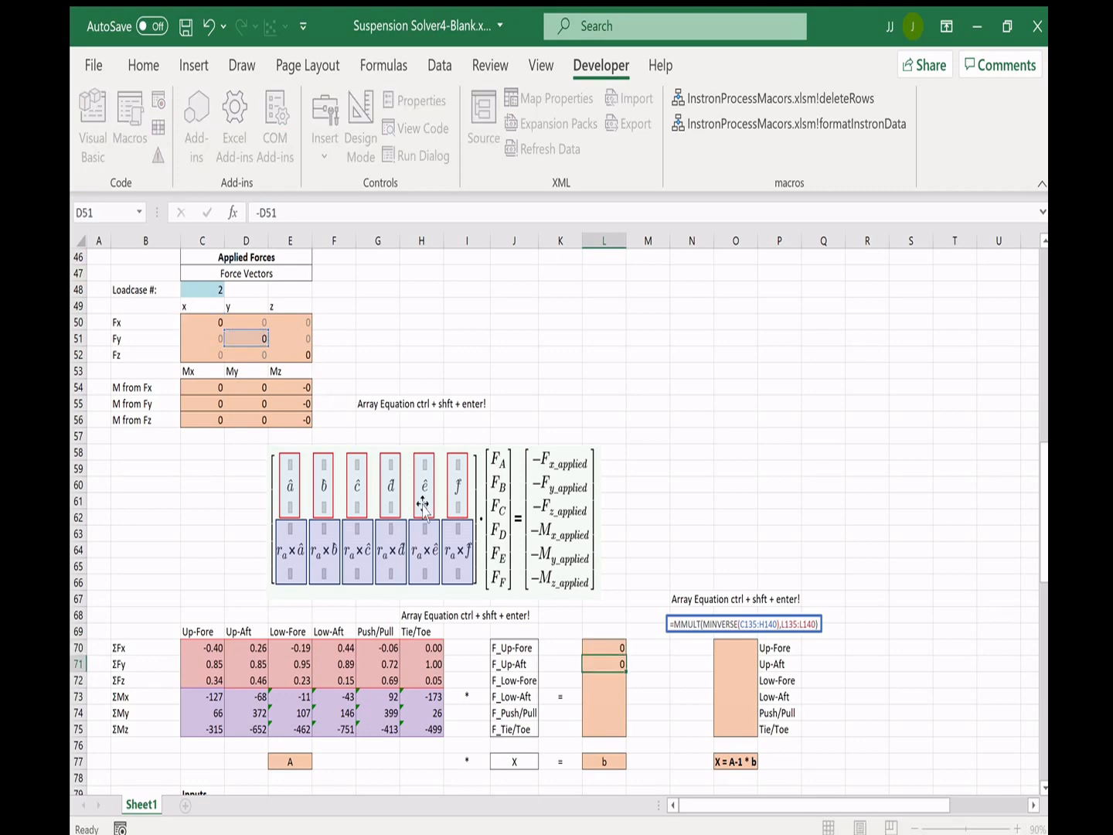
type("-")
left_click(290, 355)
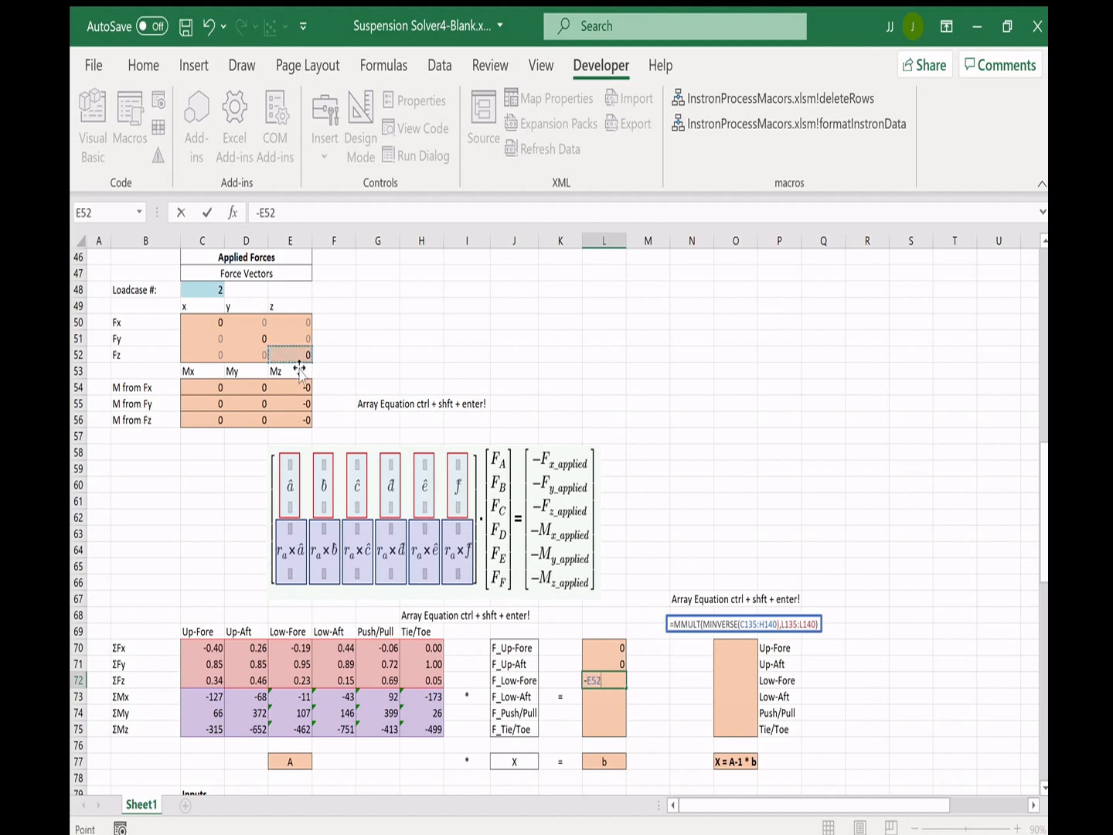
key("Return")
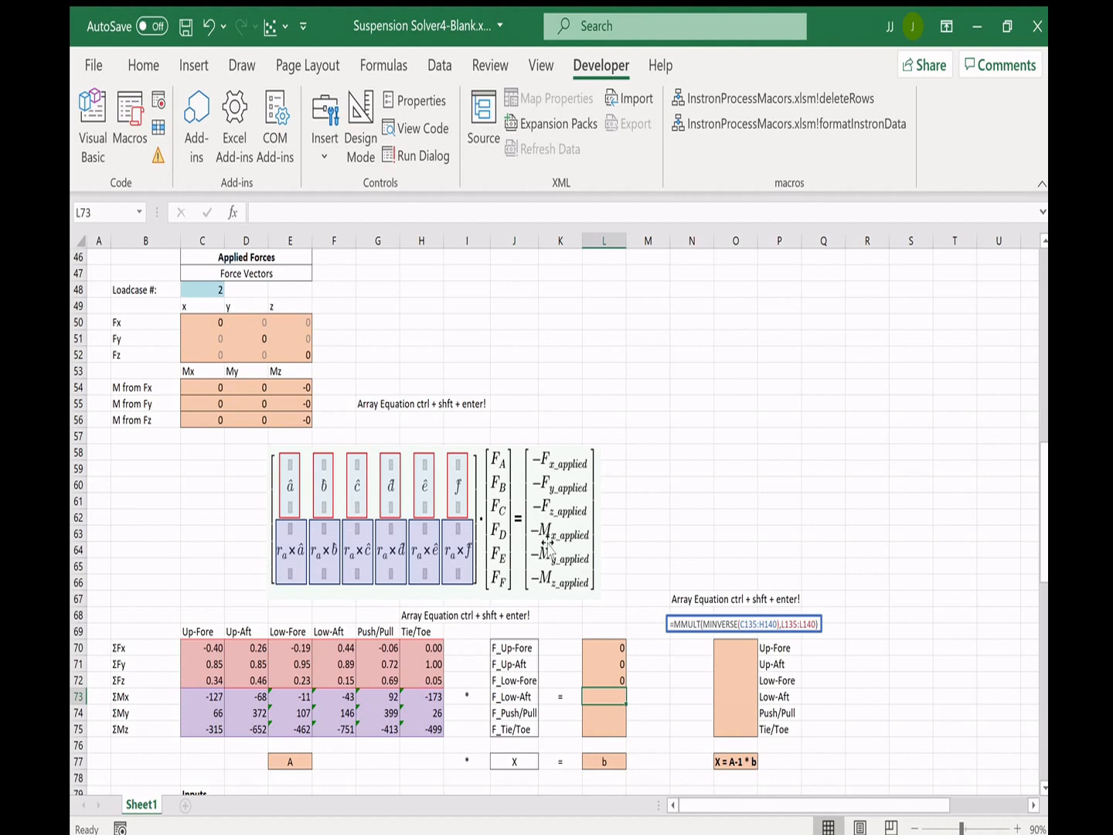
- Enter =-SUM(C54:C56) in L73 as the negated total Mx moment of the b vector
type("=")
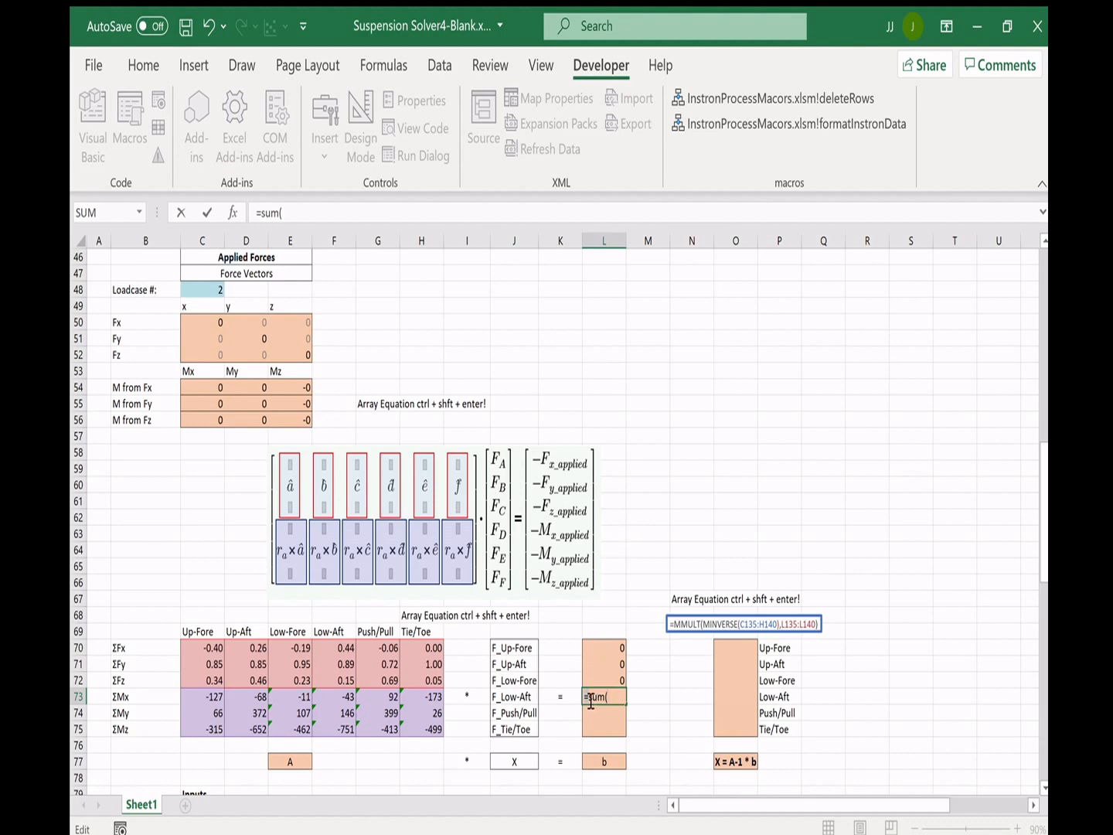
type("-")
left_click_drag(209, 385, 206, 422)
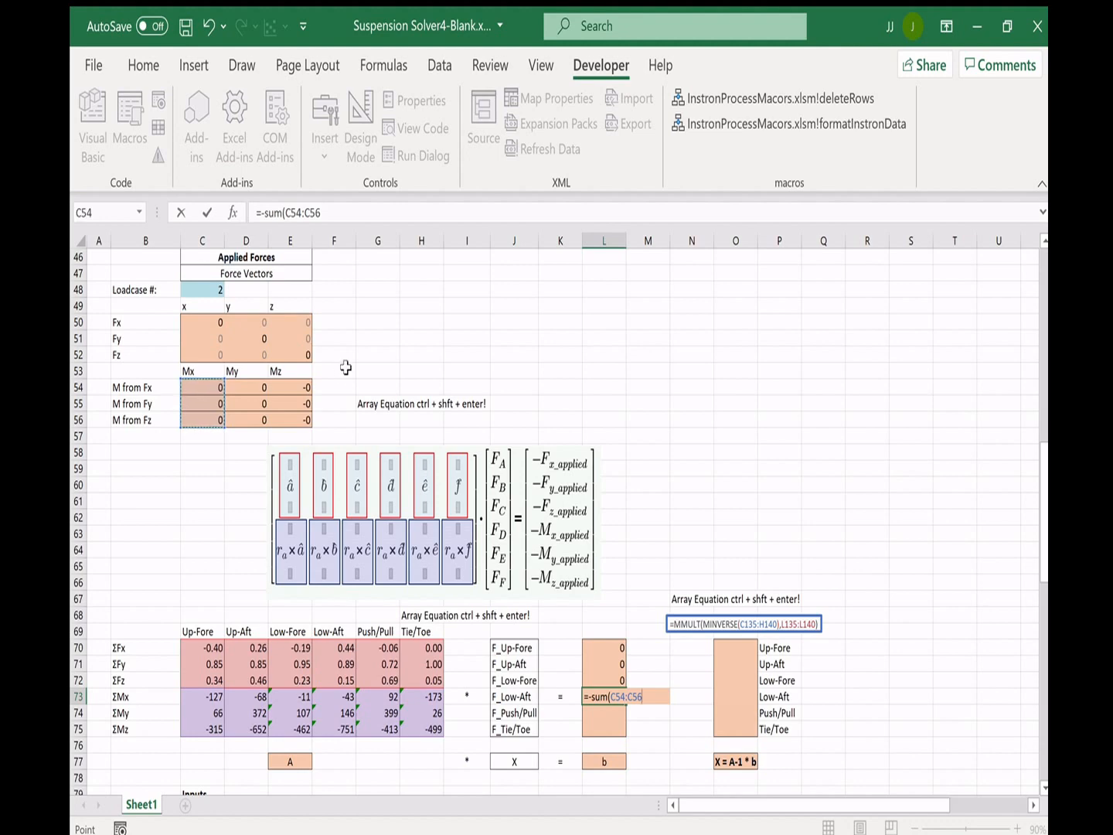
type(")")
key("Return")
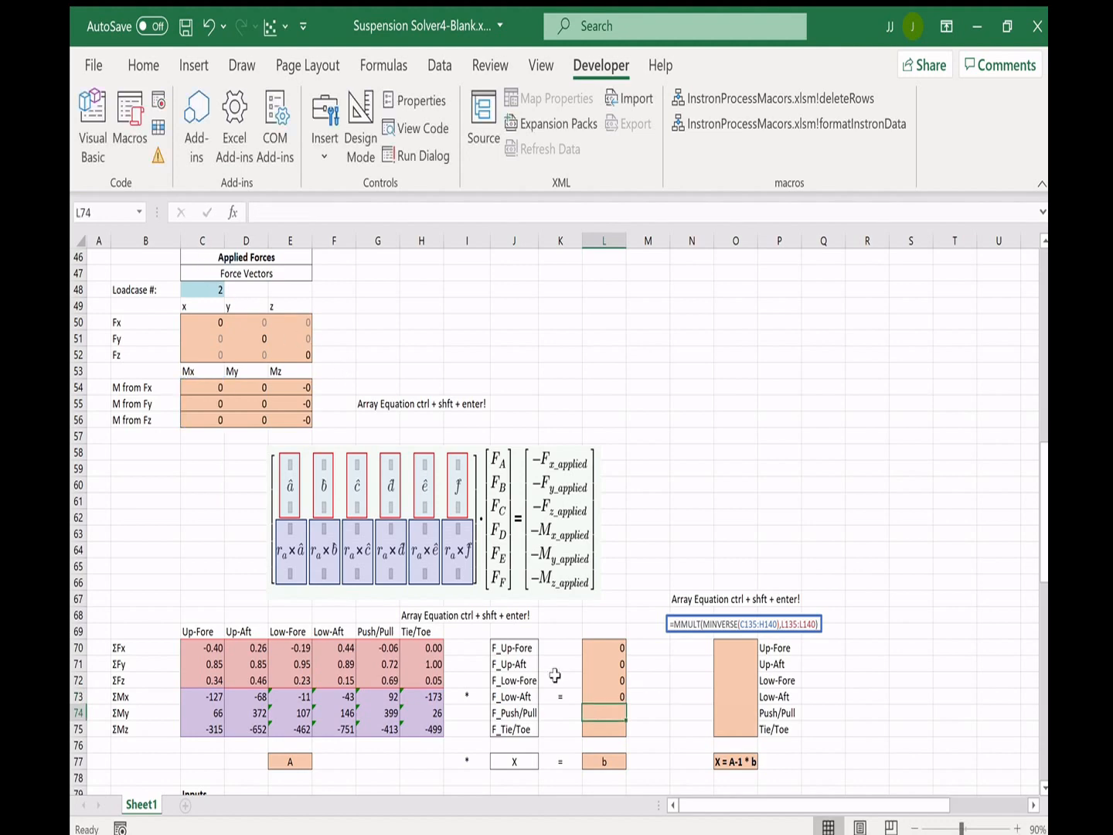
- Fill L74 and L75 with the negated SUM of the applied My and Mz moment columns
type("=")
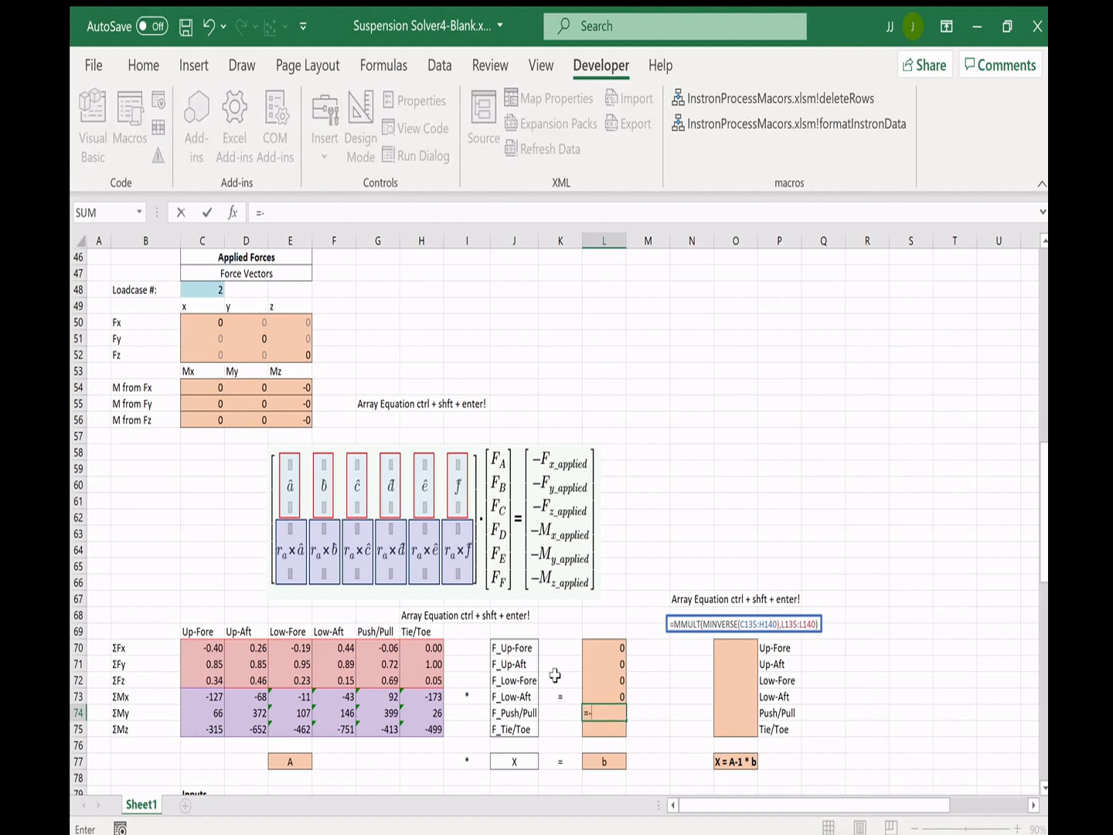
type("-sum")
key("Tab")
left_click_drag(246, 387, 247, 420)
key("Return")
type("=-sum")
key("Tab")
key("Return")
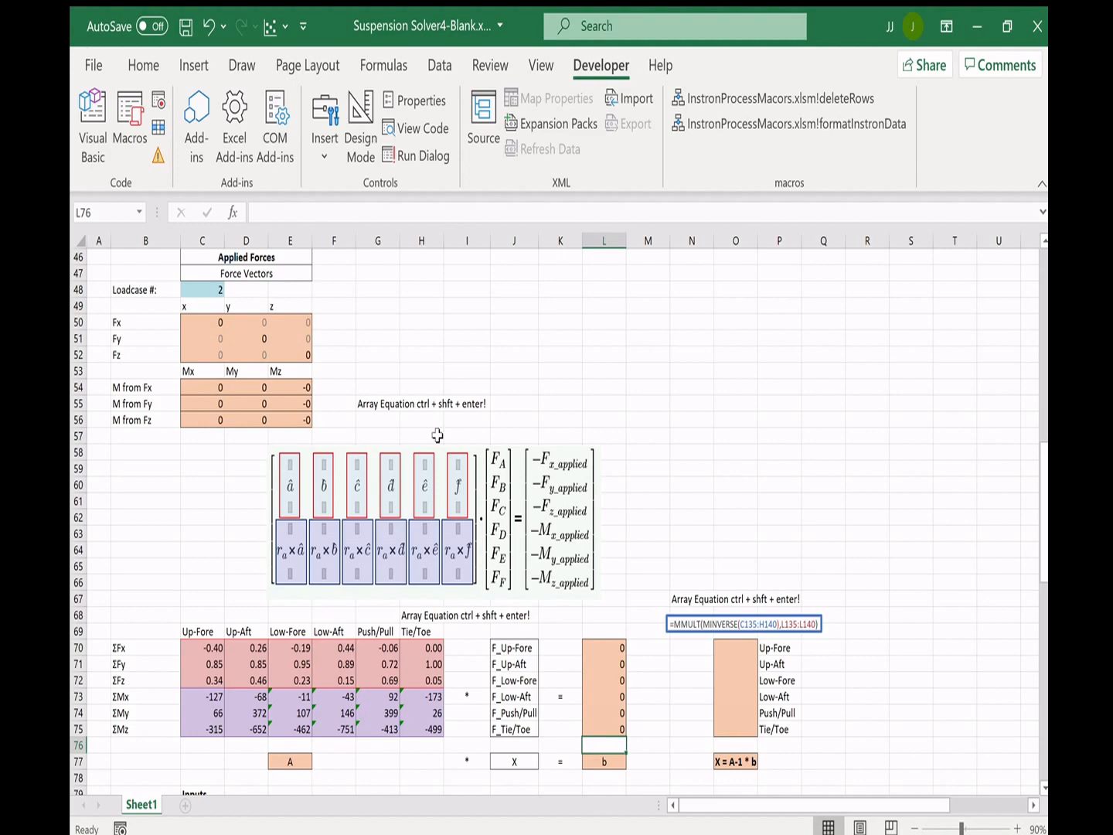
- Examine the loadcase table and the applied force cells C50, D51 and E52 it relates to
left_click(672, 421)
scroll(193, 497, "down", 6)
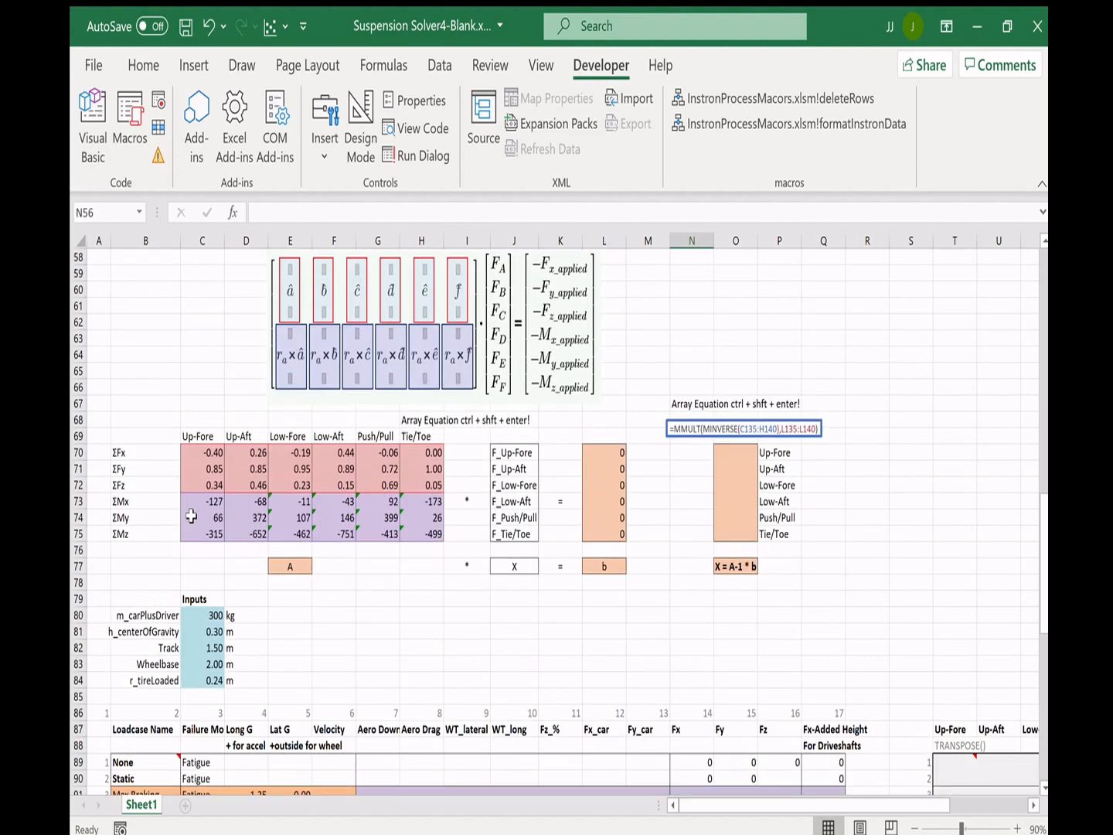
scroll(189, 516, "down", 4)
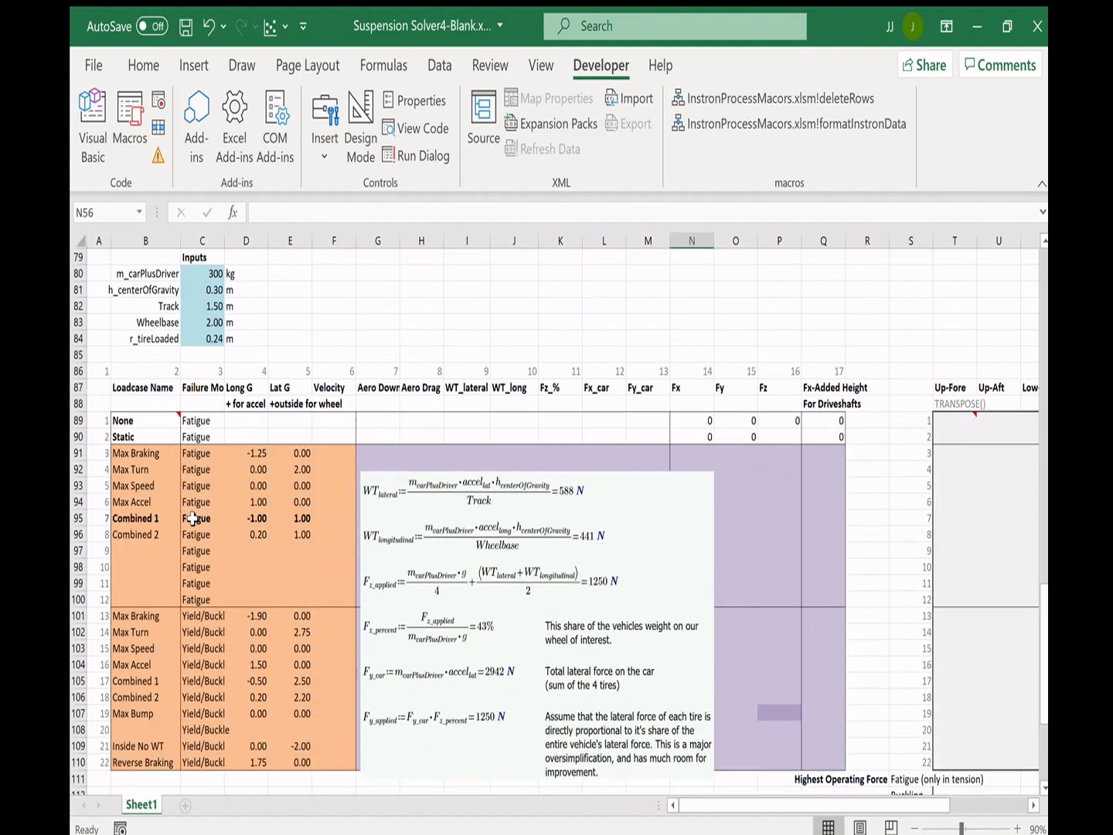
scroll(193, 520, "up", 12)
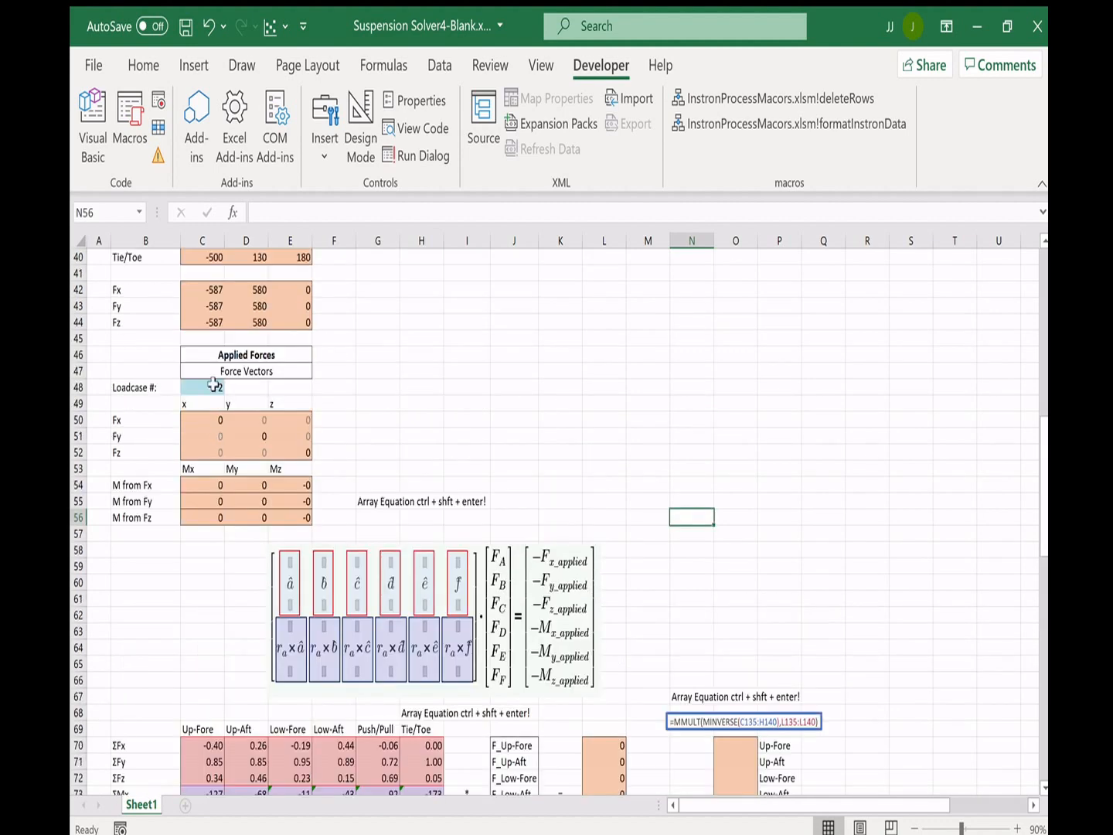
left_click(209, 424)
left_click(240, 436, "ctrl")
left_click(298, 457, "ctrl")
left_click(398, 454)
scroll(384, 480, "down", 14)
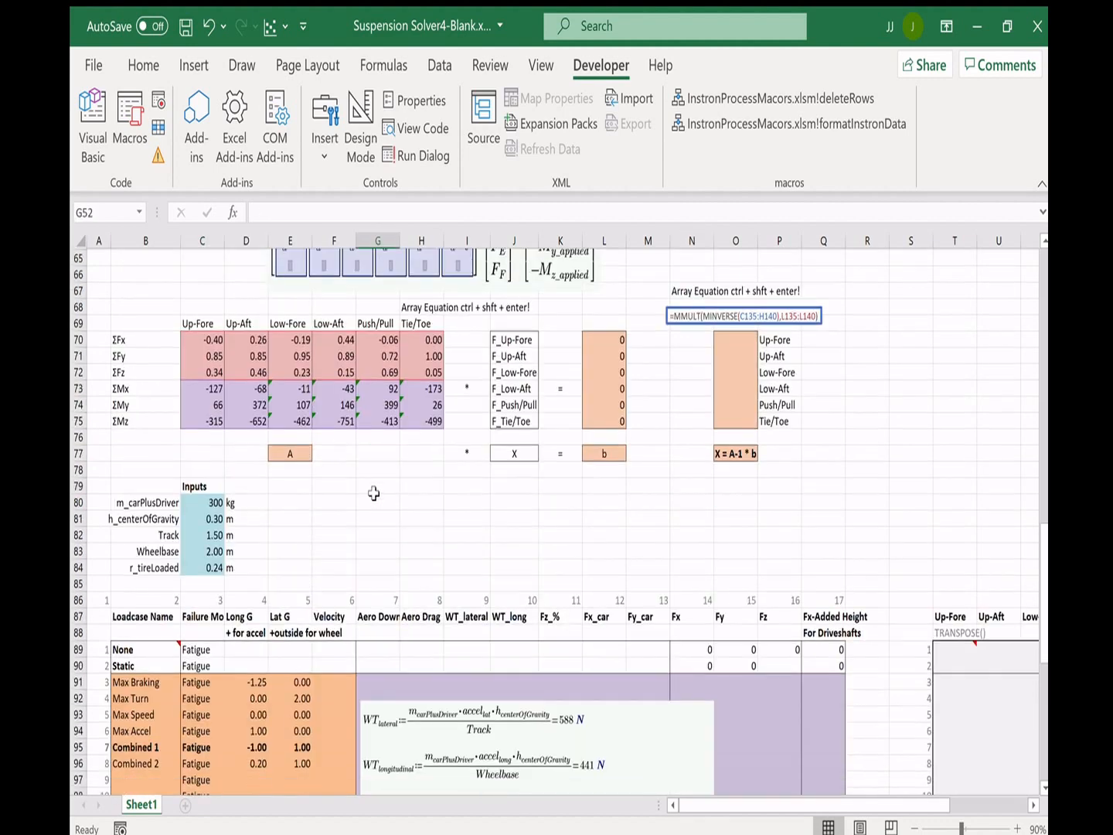
- Examine the loadcase table's fatigue and yield/buckling cases, their Long G and Lat G values, and the aero columns
left_click_drag(254, 410, 296, 713)
scroll(298, 494, "up", 1)
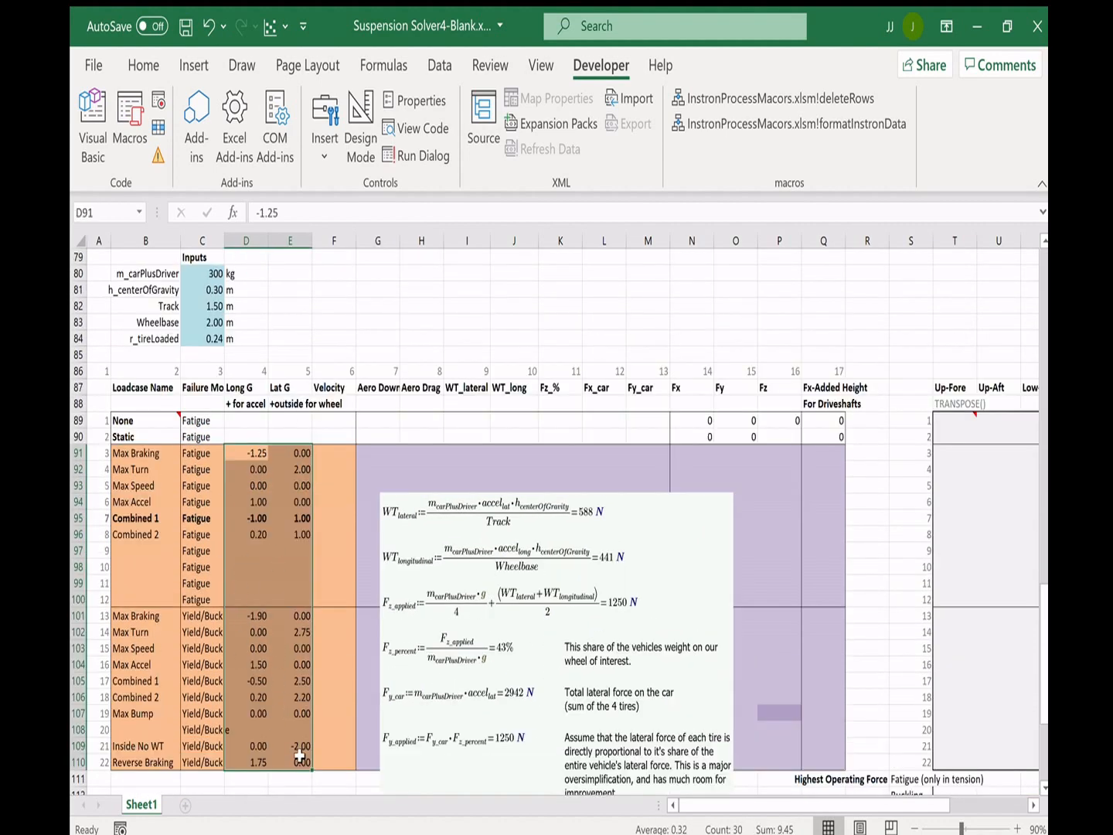
left_click_drag(130, 453, 312, 504)
left_click_drag(140, 518, 332, 534)
left_click_drag(155, 520, 340, 521)
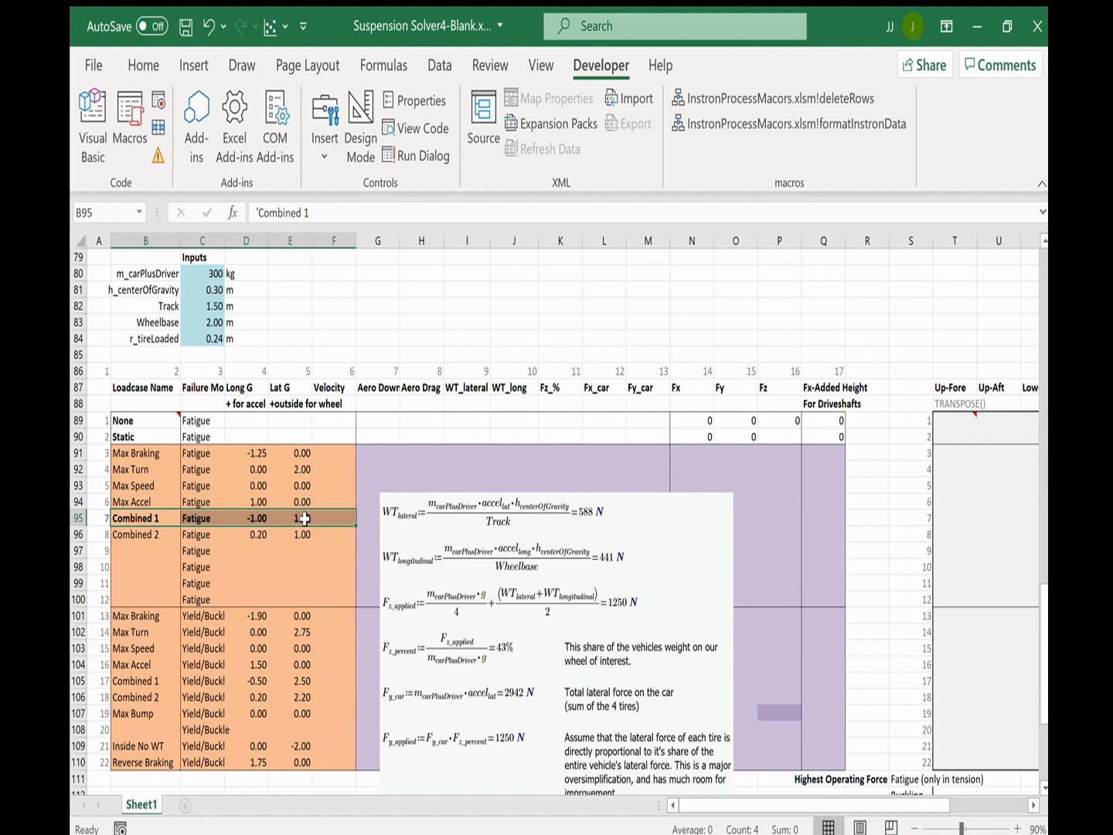
left_click_drag(132, 617, 255, 761)
left_click_drag(154, 746, 326, 747)
left_click_drag(136, 762, 324, 759)
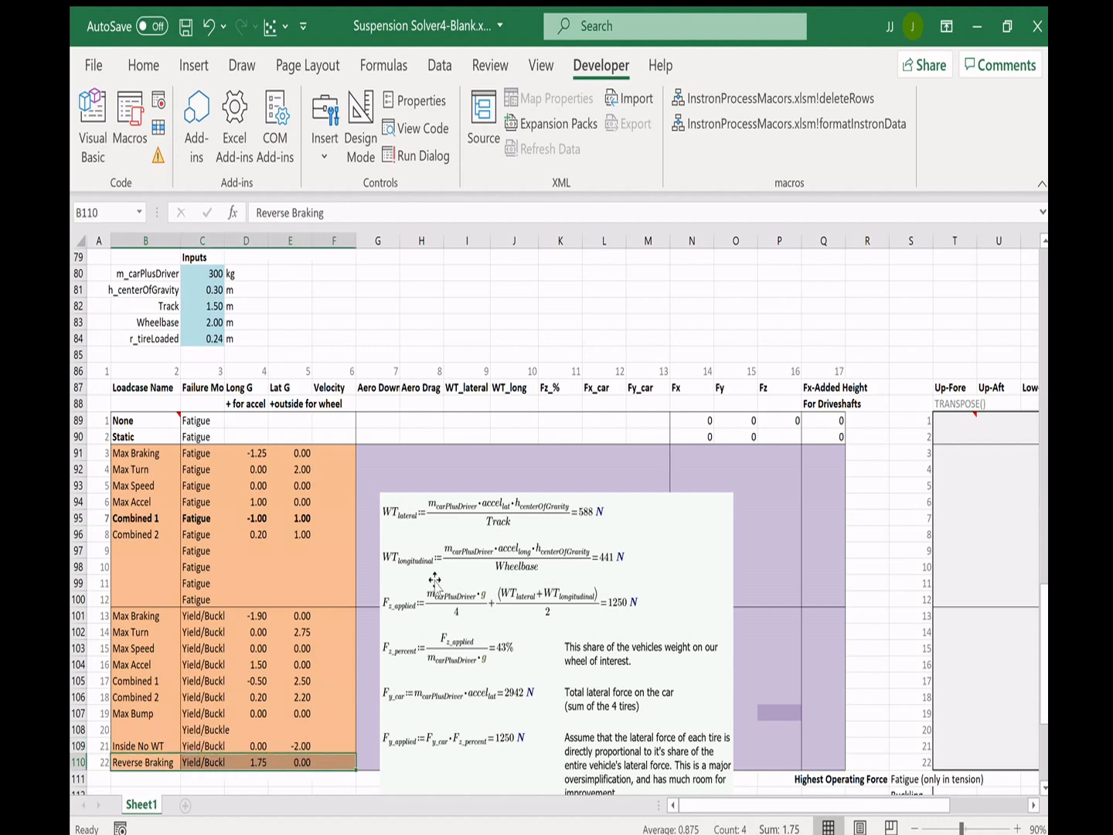
left_click(461, 470)
left_click_drag(378, 372, 430, 619)
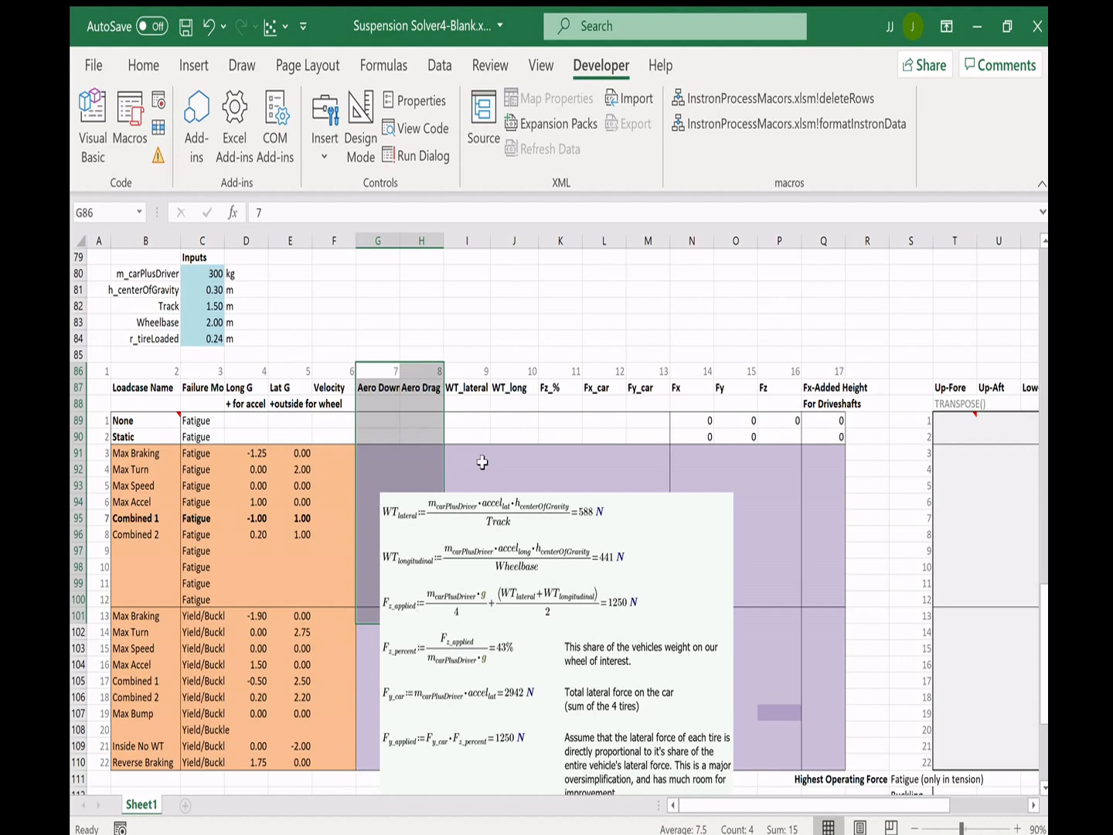
- Enter =$C$80*E90*9.81*$C$81/$C$82 in I90 as the lateral weight transfer of the Static loadcase
left_click(464, 437)
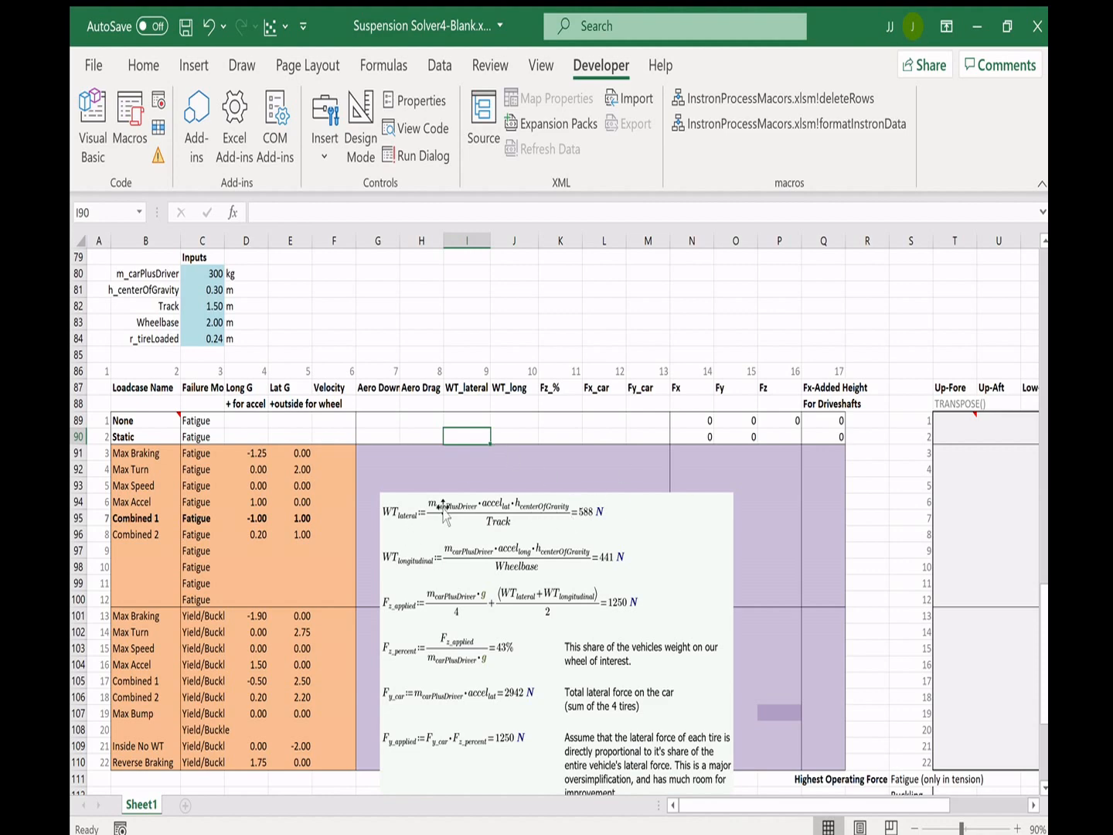
type("=")
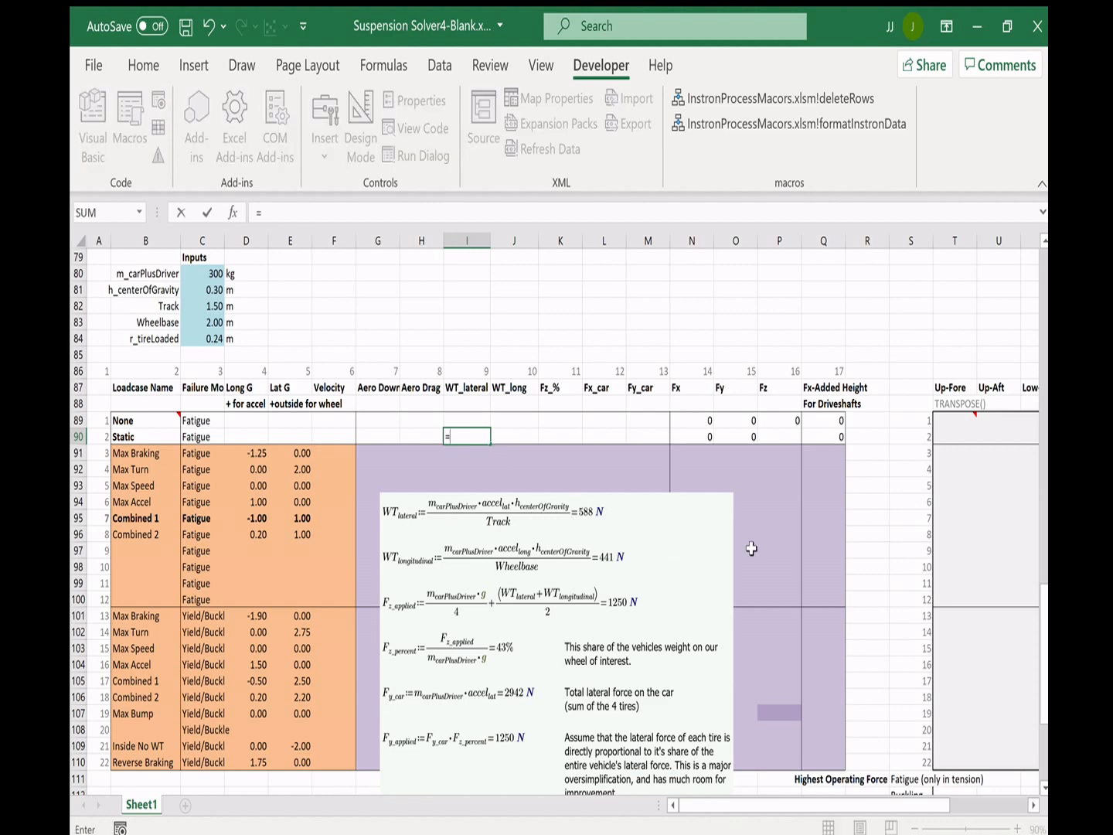
left_click(216, 274)
key("F4")
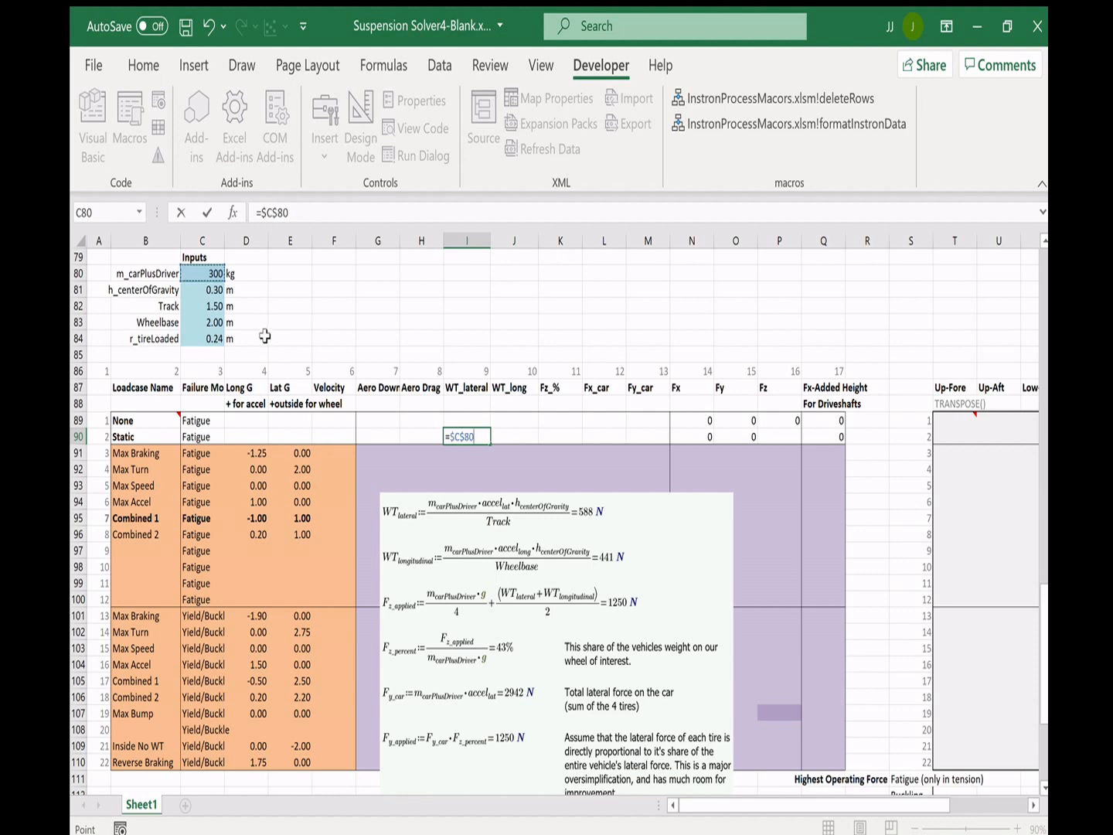
type("*")
left_click(275, 438)
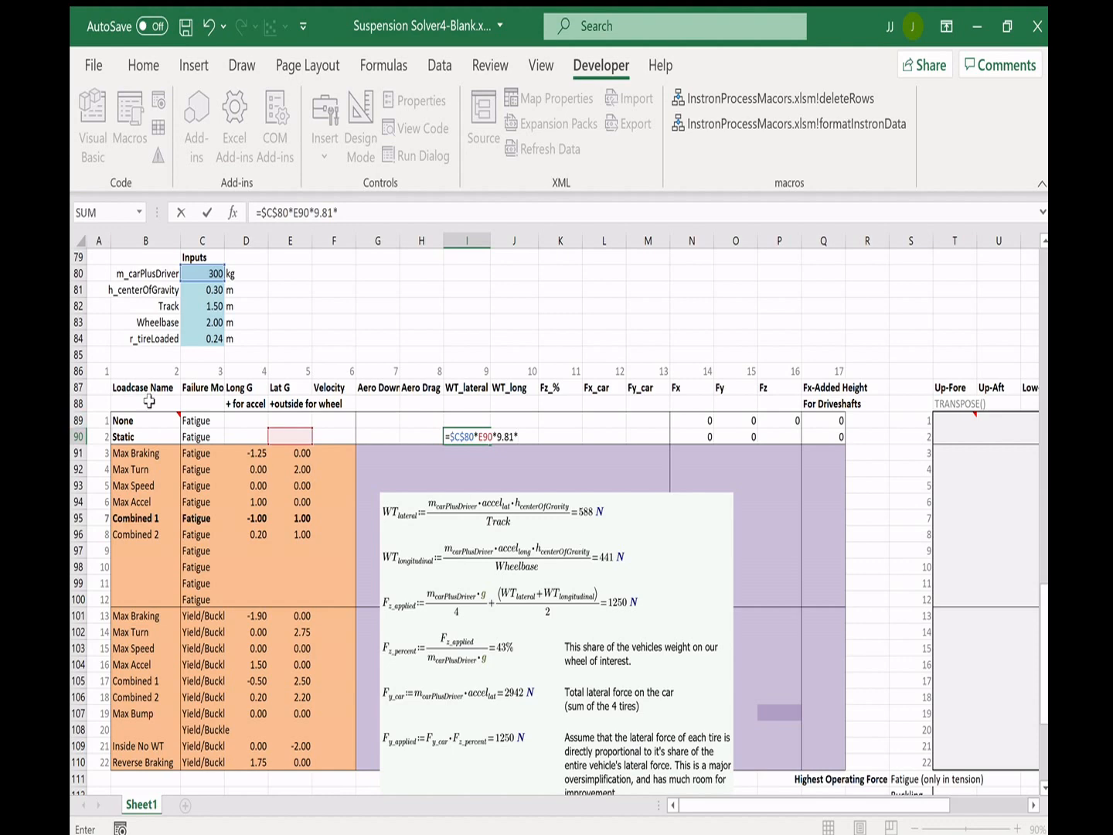
left_click(217, 290)
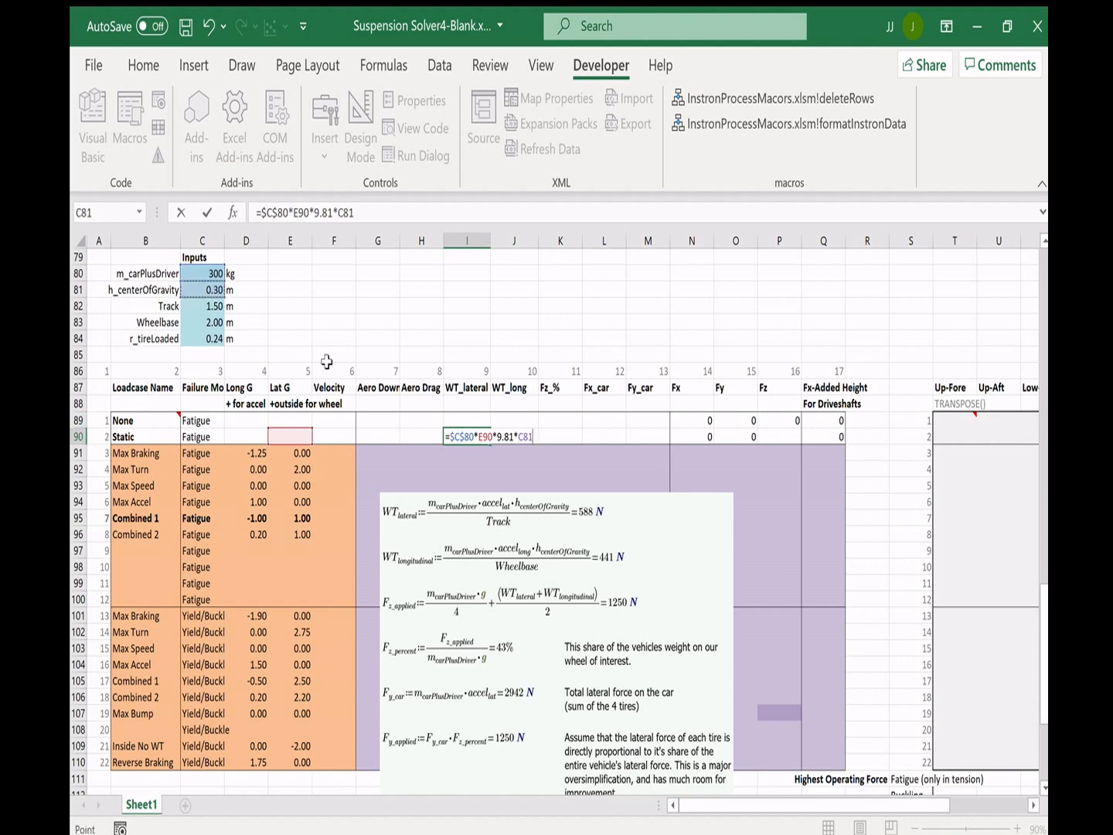
key("F4")
type("/")
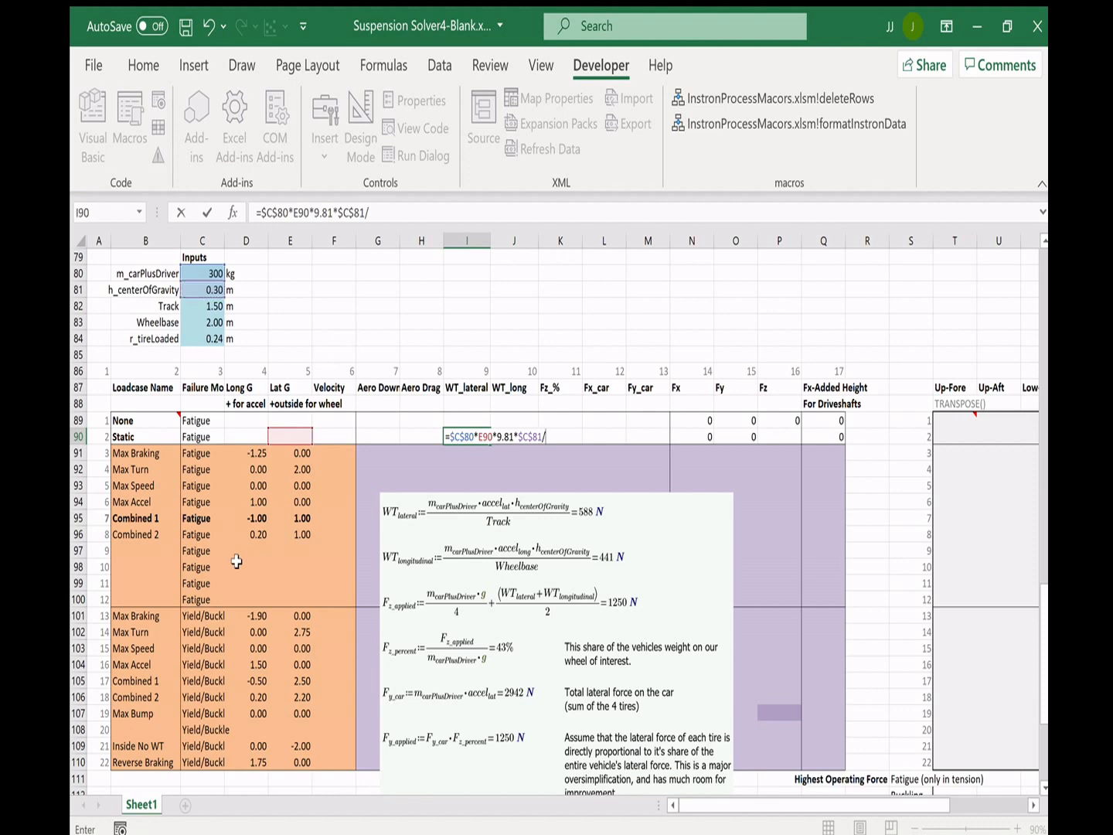
left_click(197, 308)
key("F4")
key("Return")
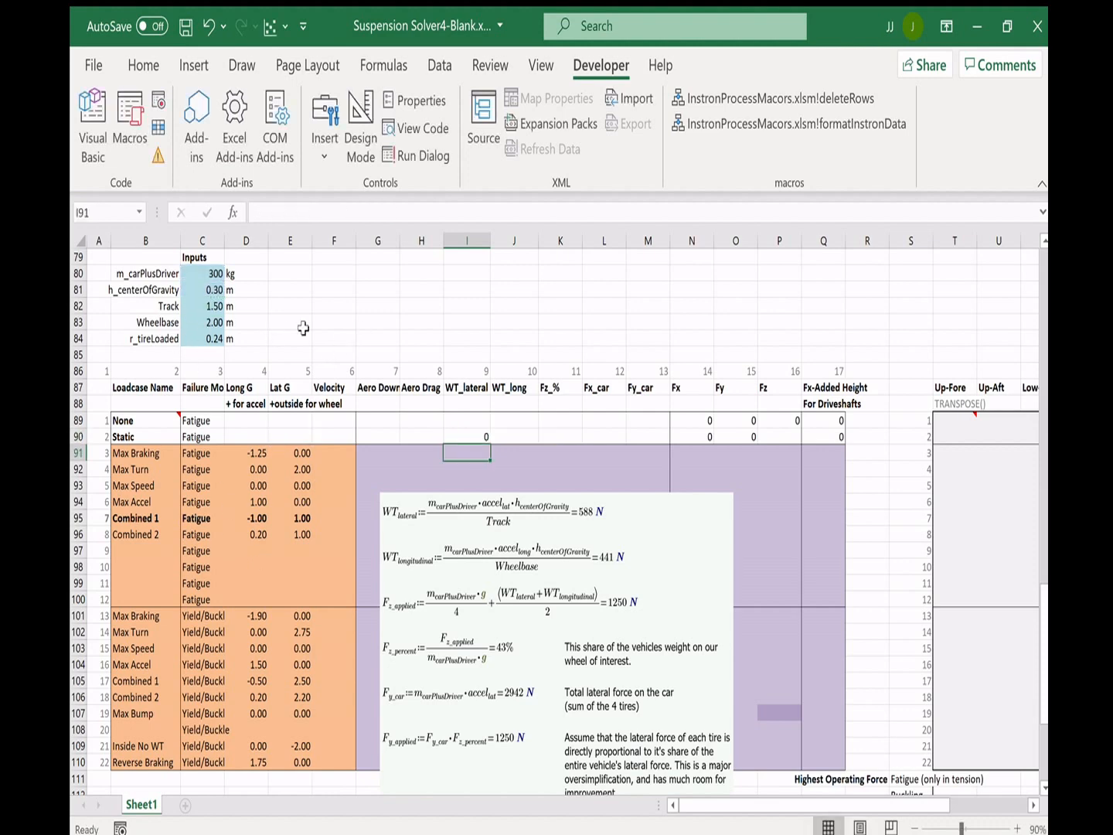
- Copy the lateral weight transfer formula into WT_long cell J90 and change it to =$C$80*D90*9.81*$C$81/$C$83
left_click(468, 437)
left_click_drag(493, 446, 538, 446)
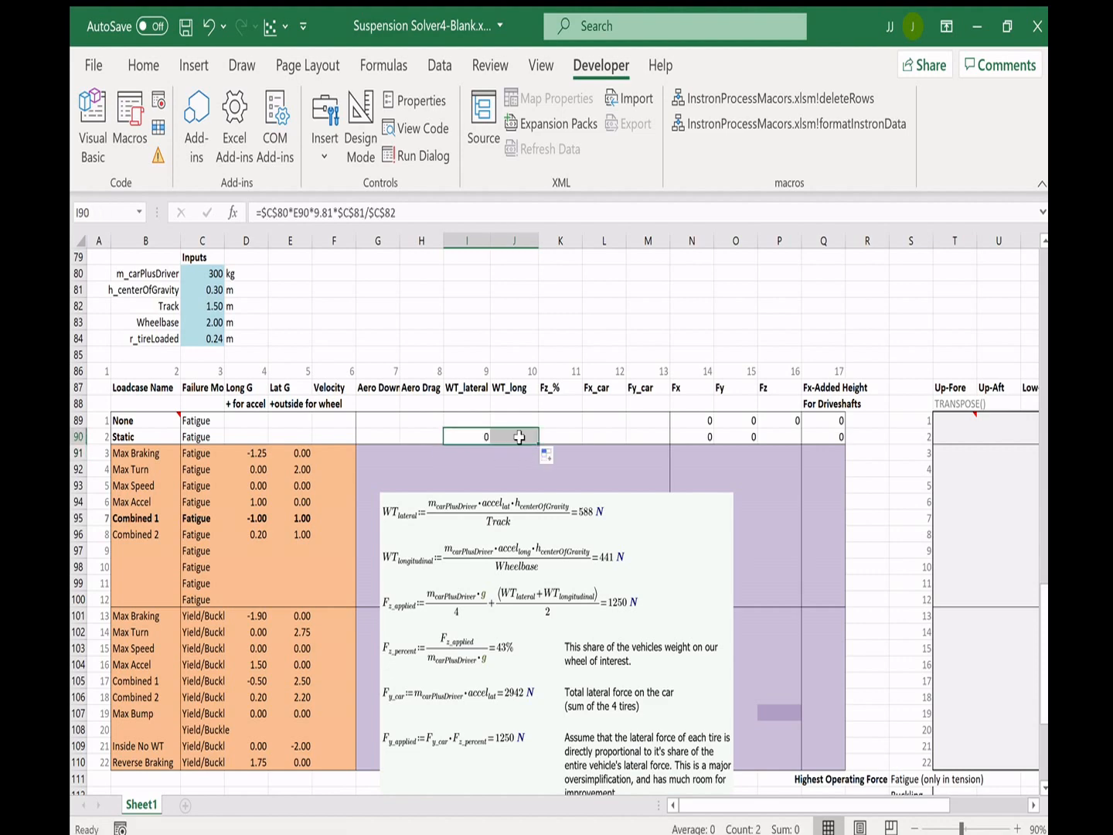
double_click(514, 437)
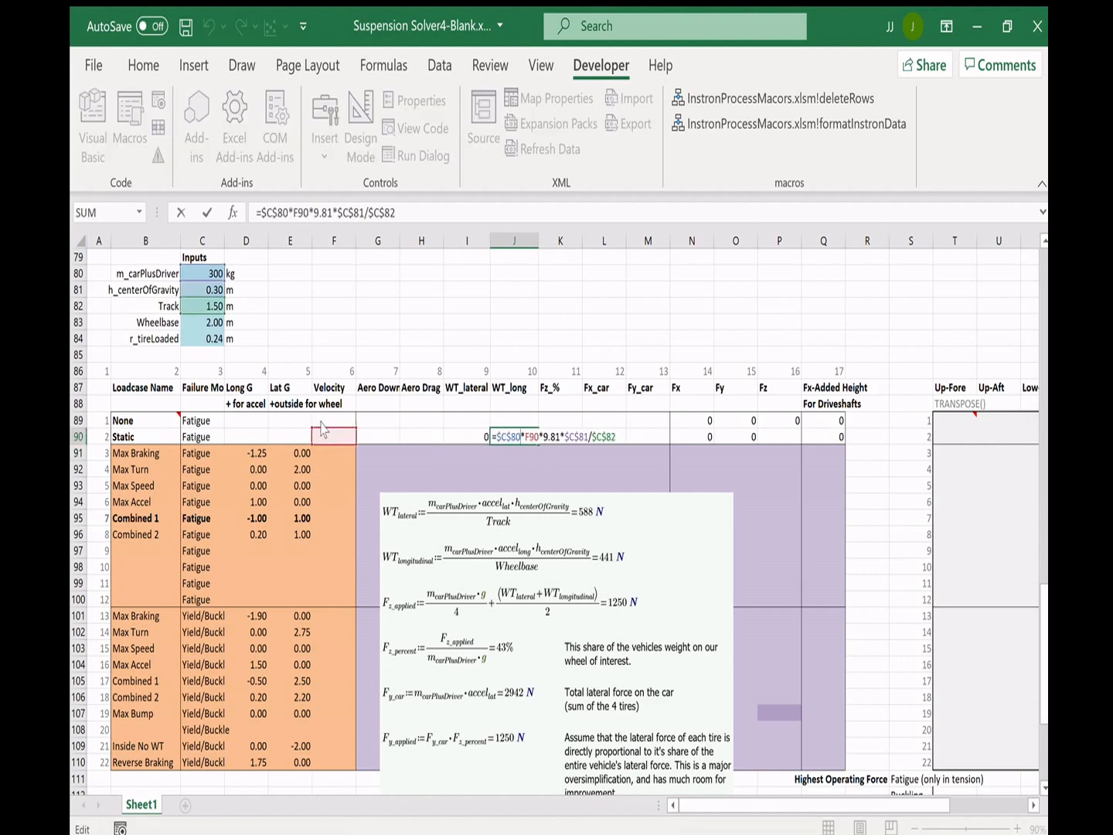
left_click_drag(324, 423, 237, 424)
left_click_drag(210, 311, 203, 325)
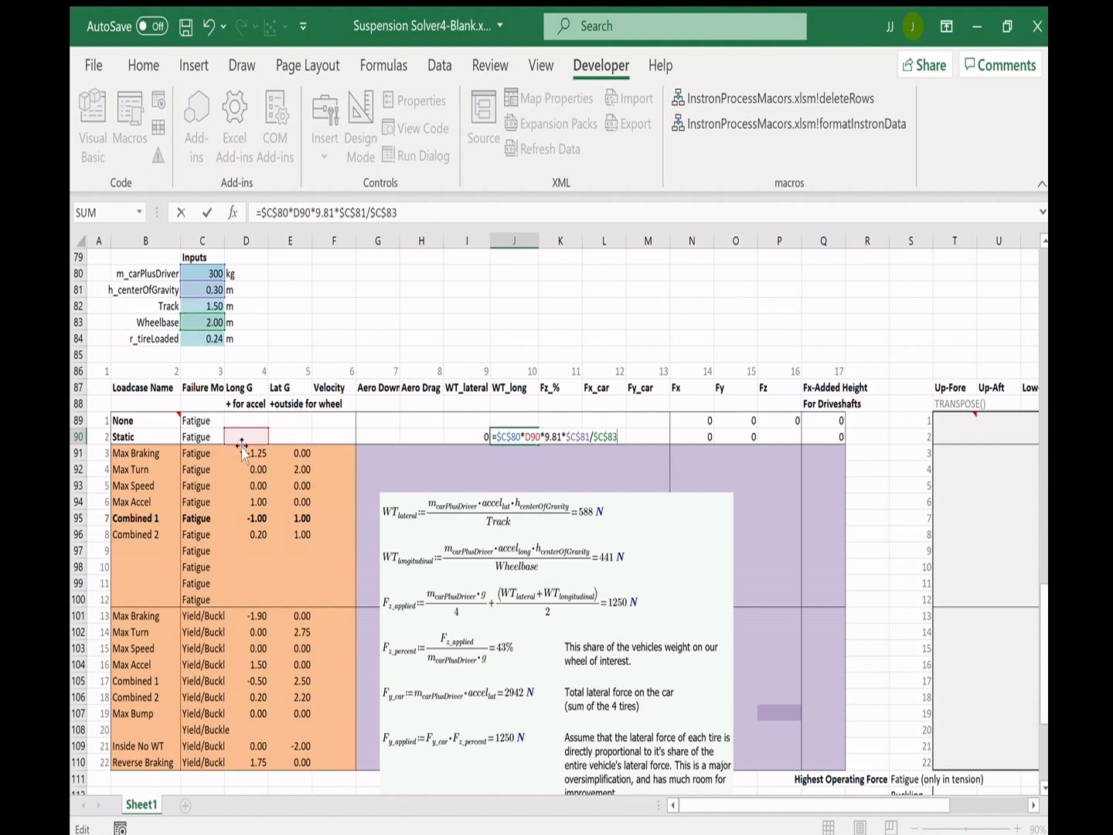
key("Return")
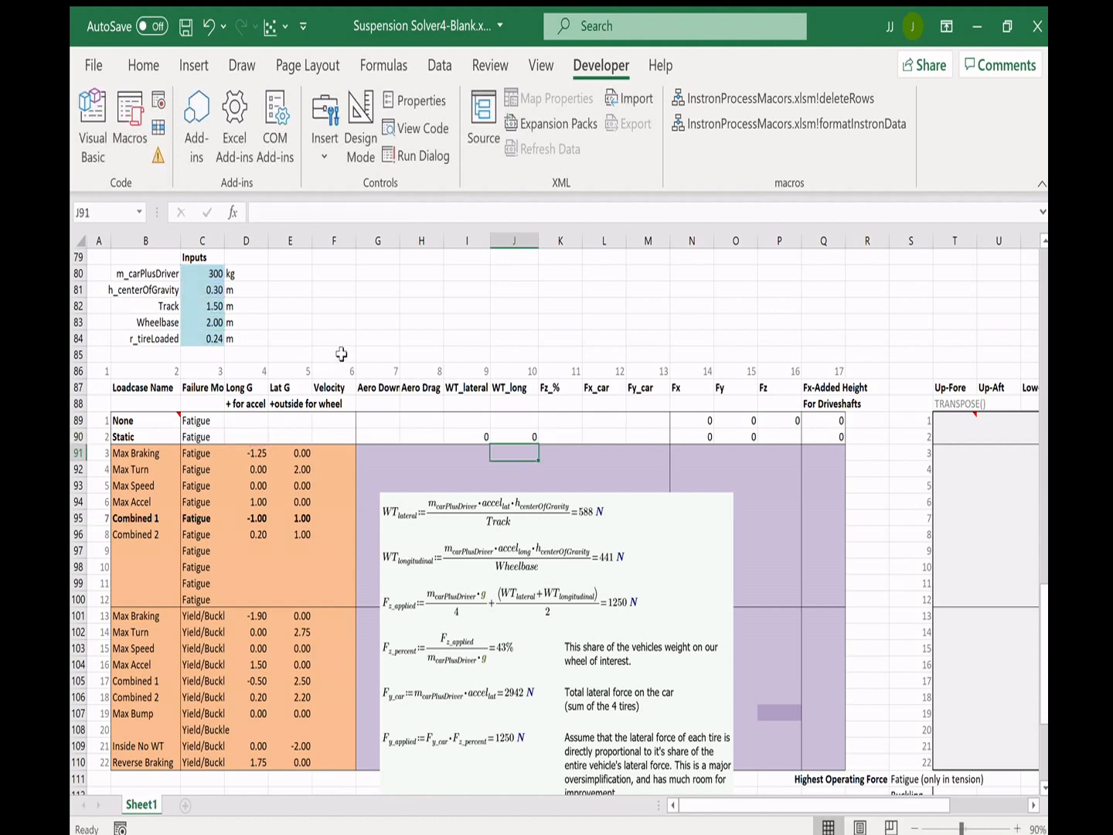
key("Up")
key("Right")
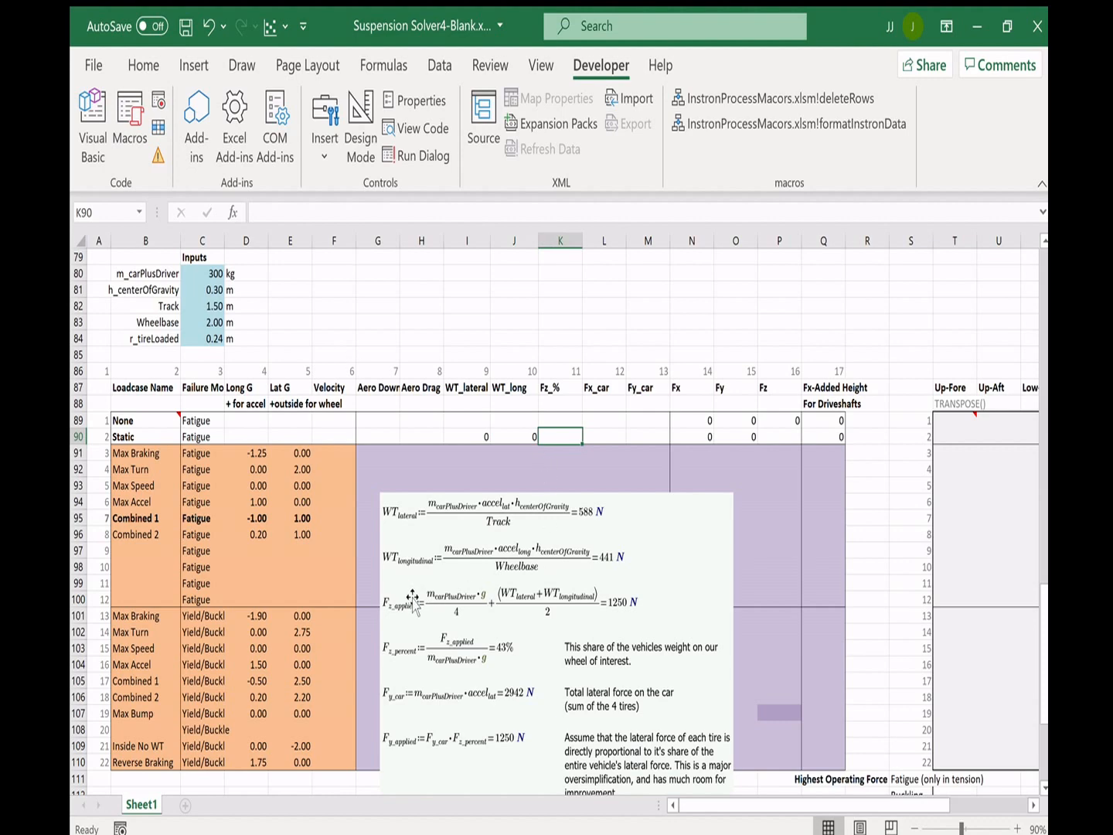
- Enter =$C$80*9.81/4+(I90+J90)/2 in P90 as the Static loadcase's Fz
left_click(793, 438)
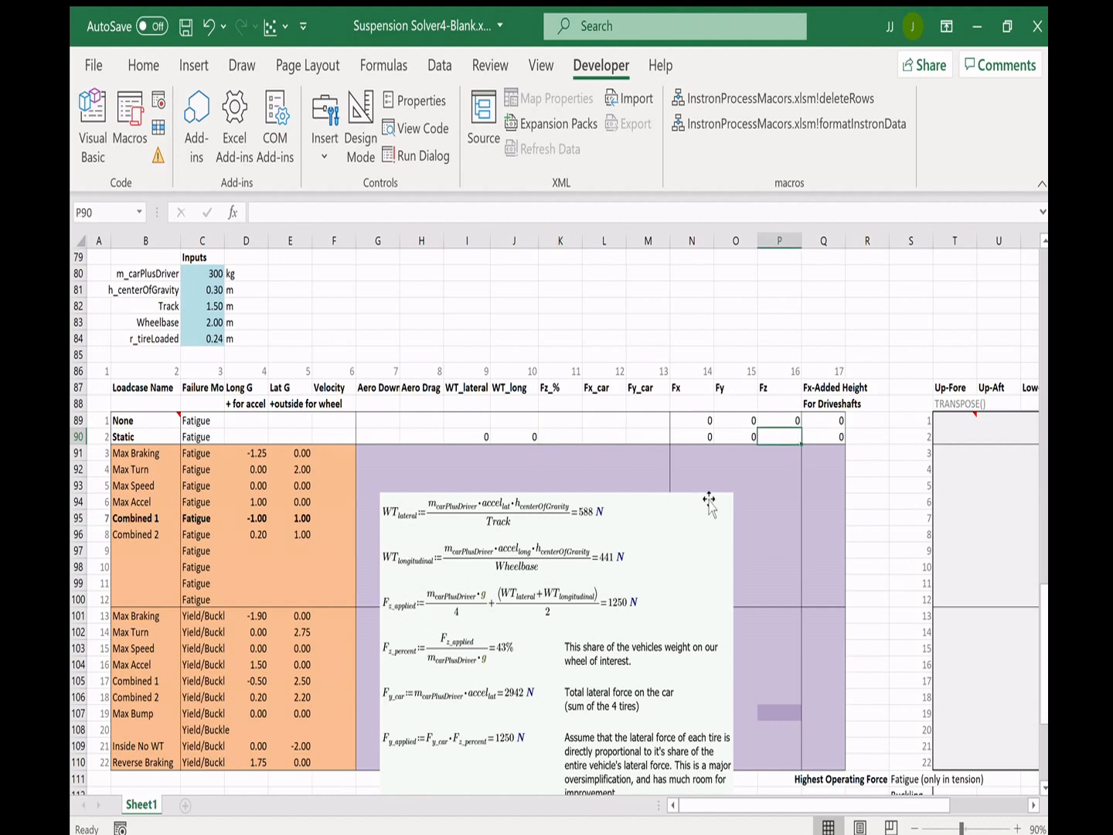
type("=")
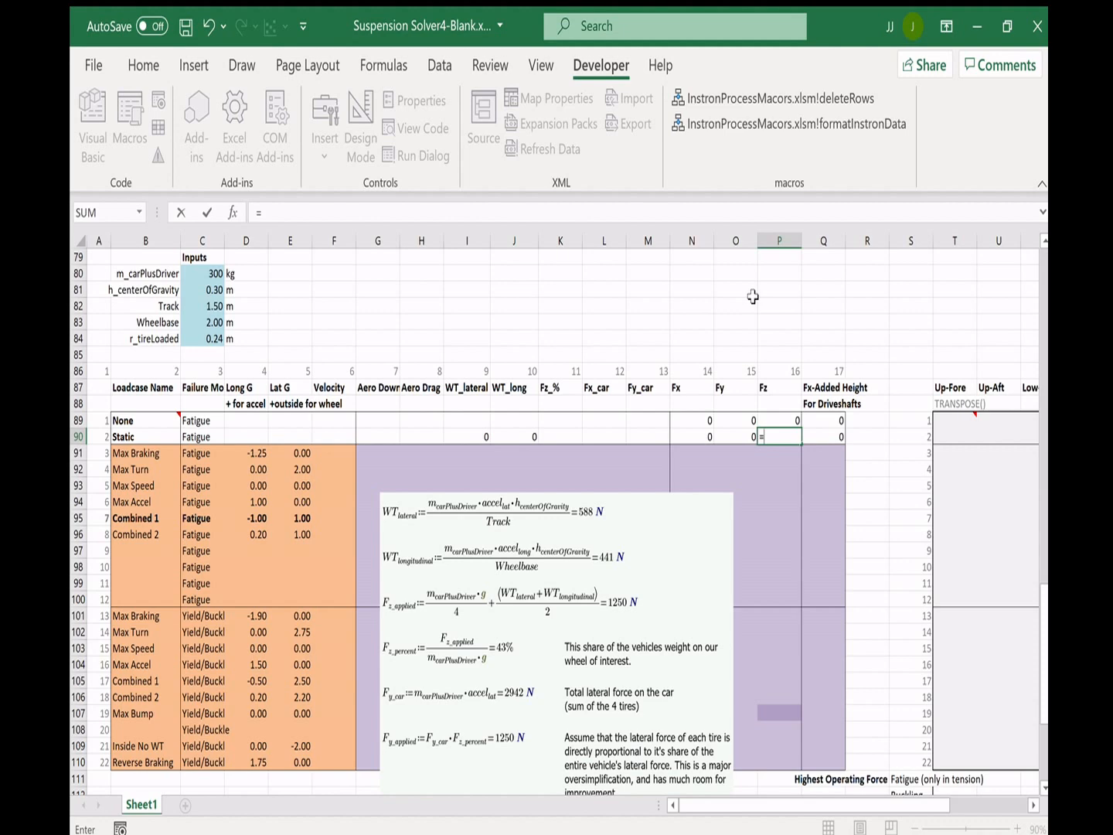
left_click(204, 276)
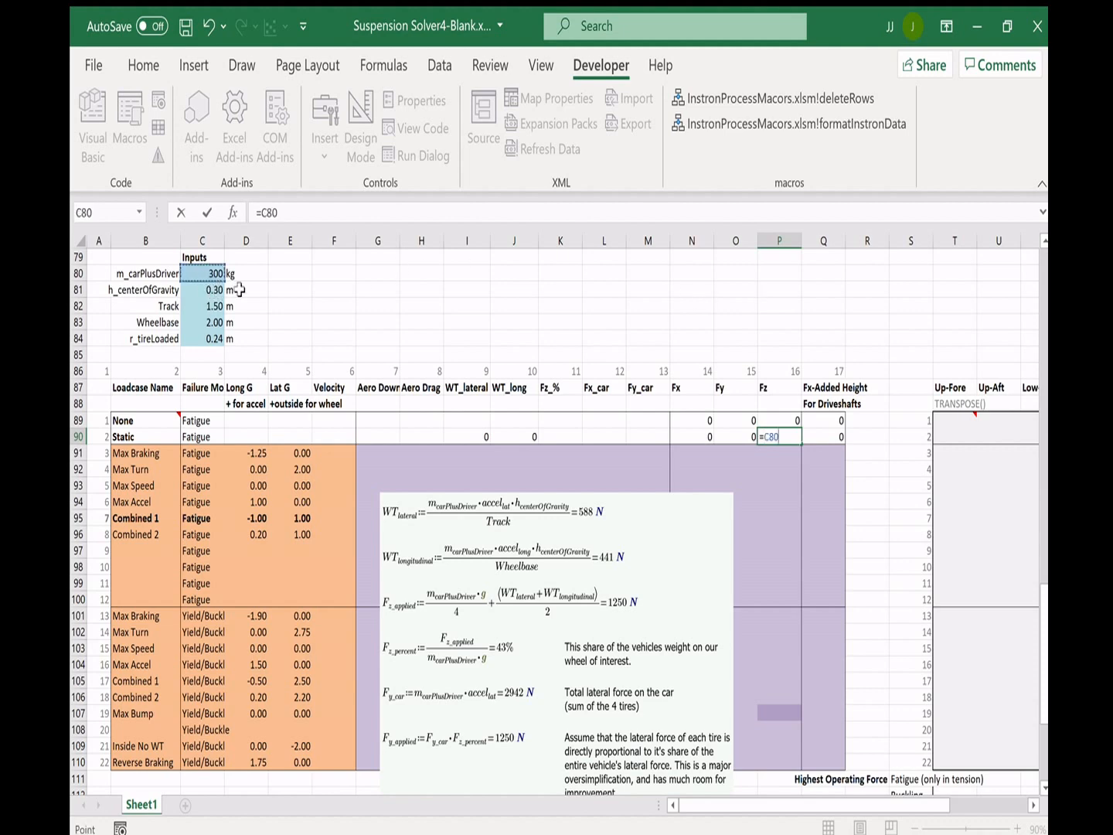
key("F4")
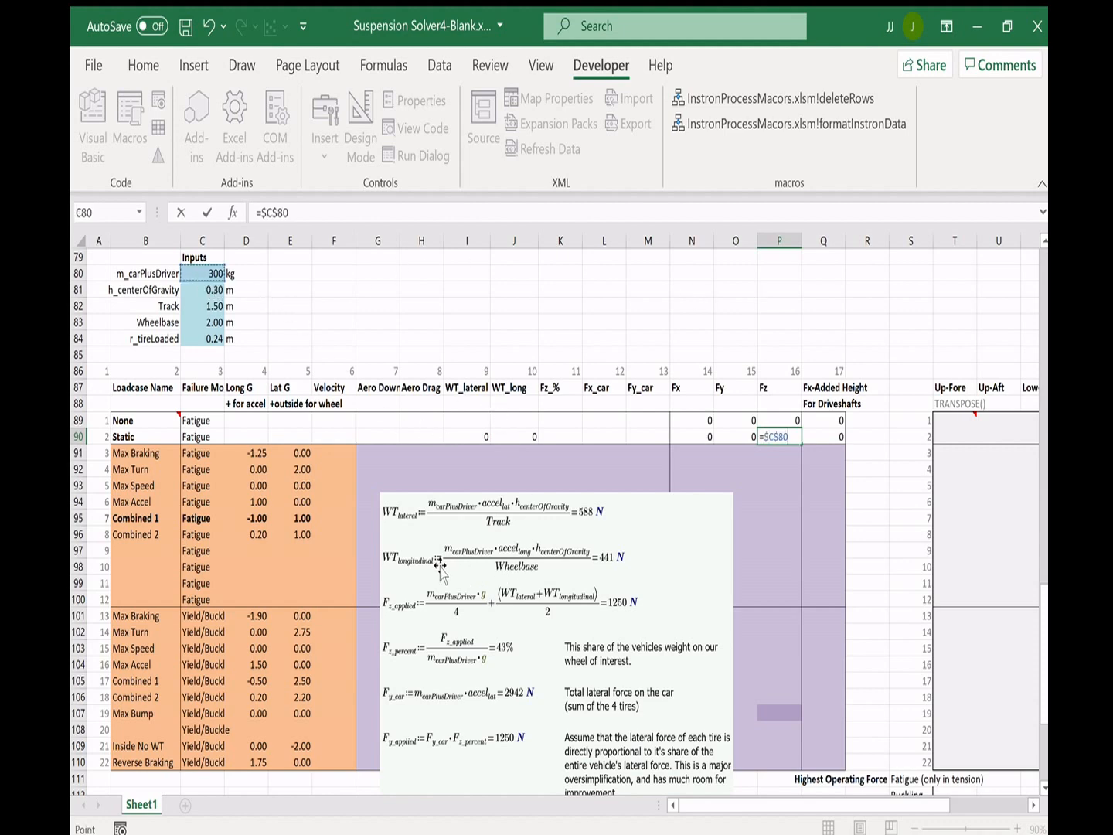
type("*")
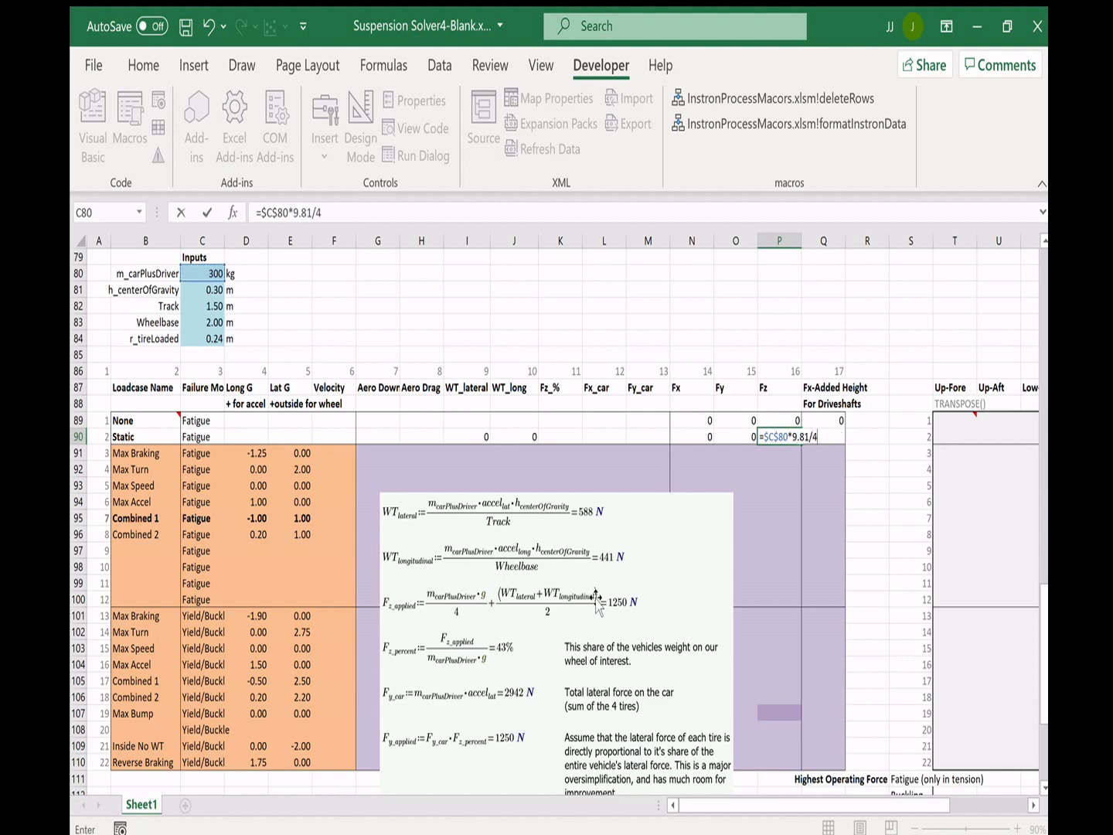
left_click(473, 438)
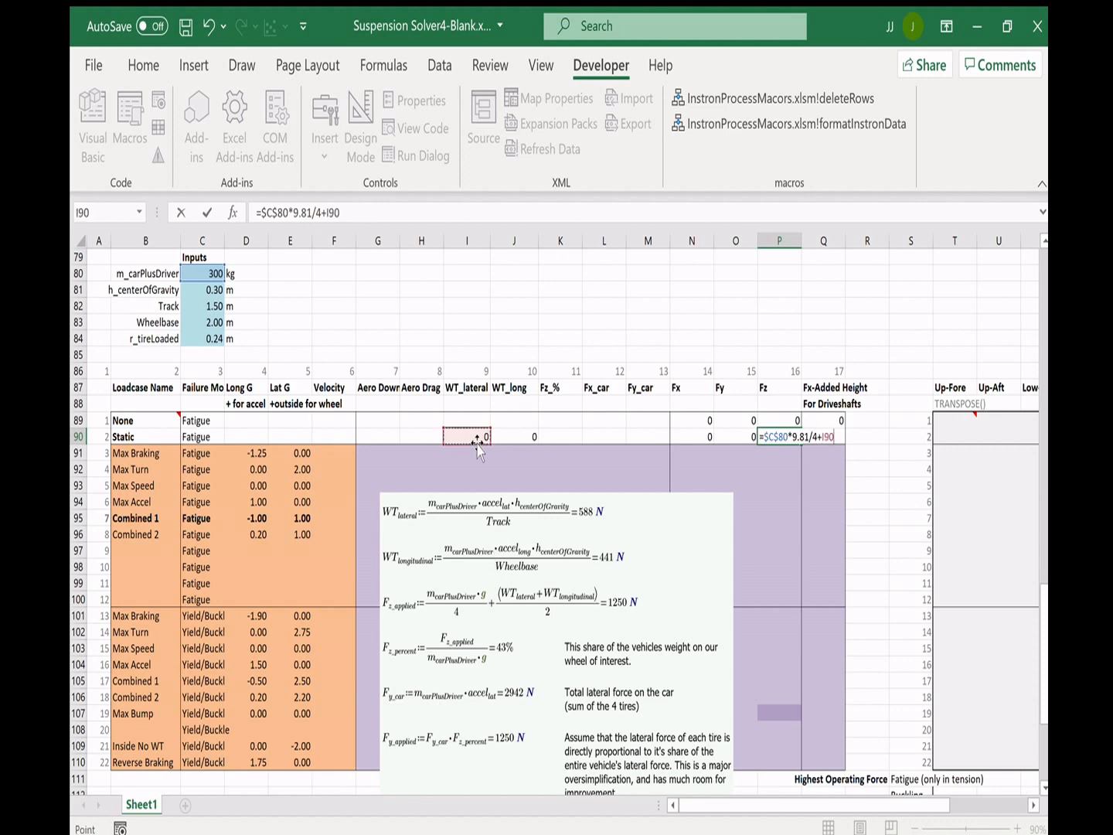
key("BackSpace")
key("BackSpace")
left_click(477, 439)
type("+")
left_click(514, 437)
type(")/2")
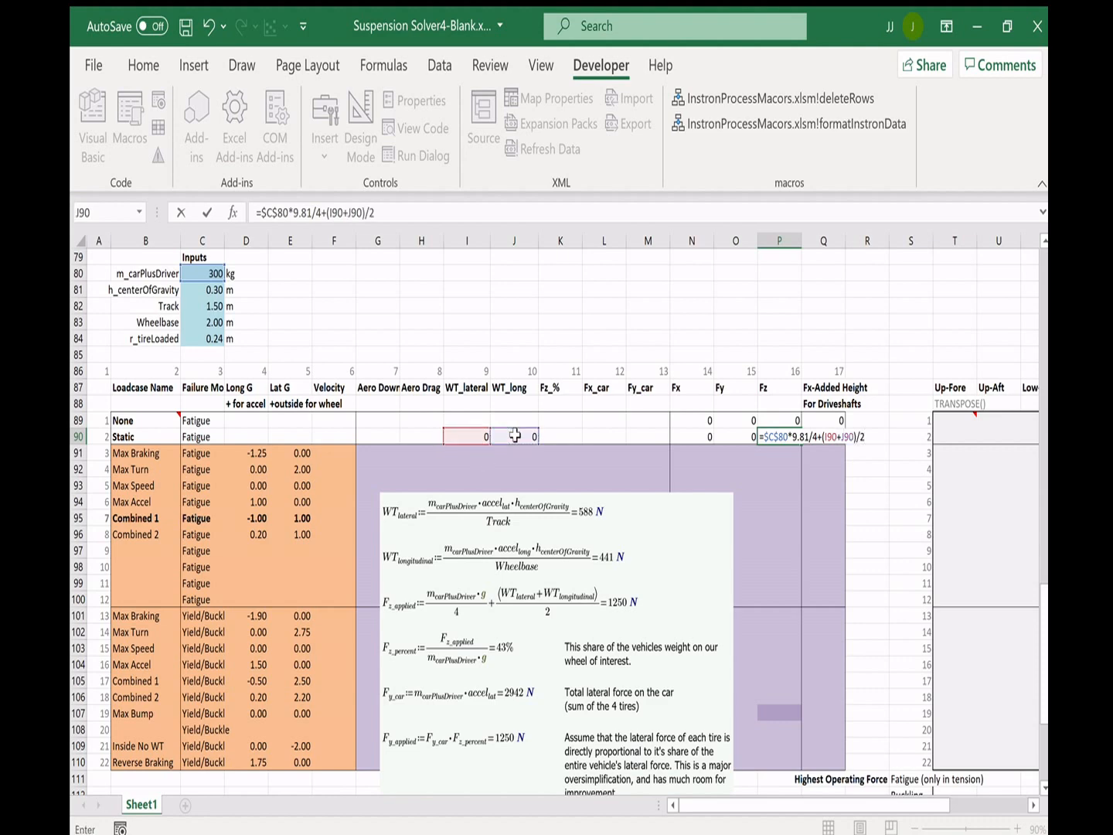
key("Return")
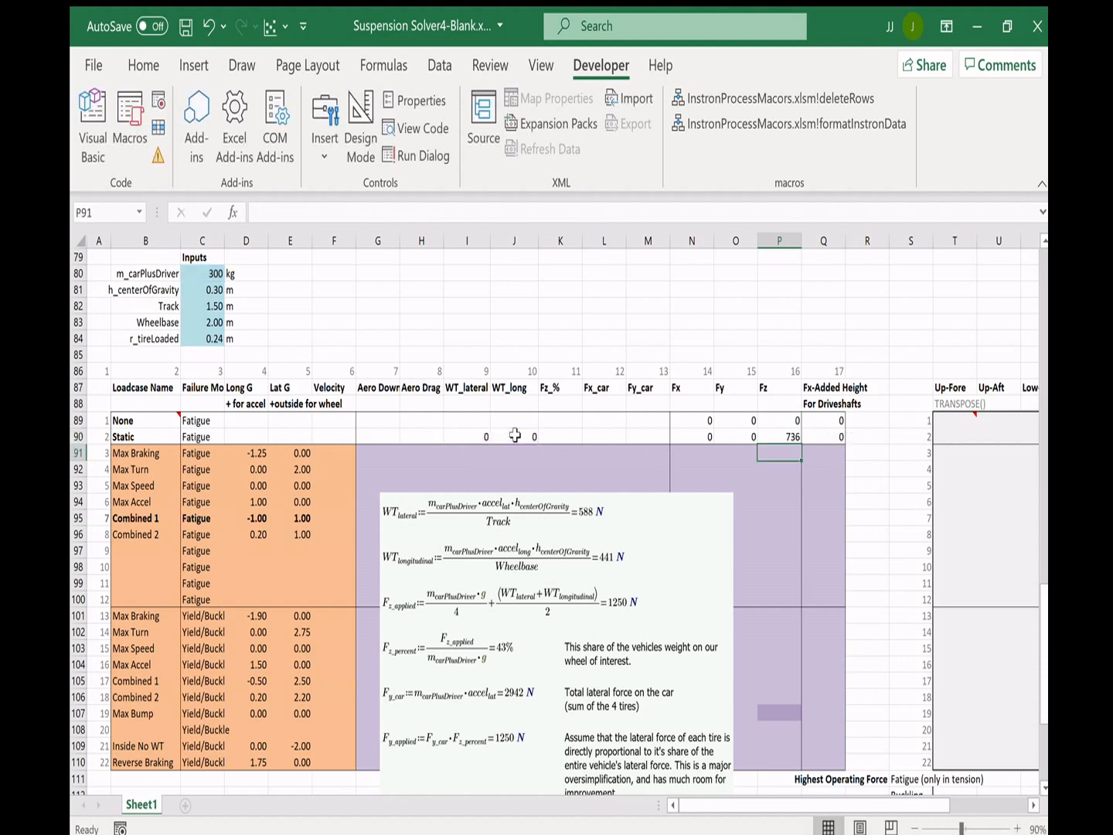
- Enter =P90/($C$80*9.81) in K90 as the Static loadcase's Fz_% share of vehicle weight
left_click(562, 437)
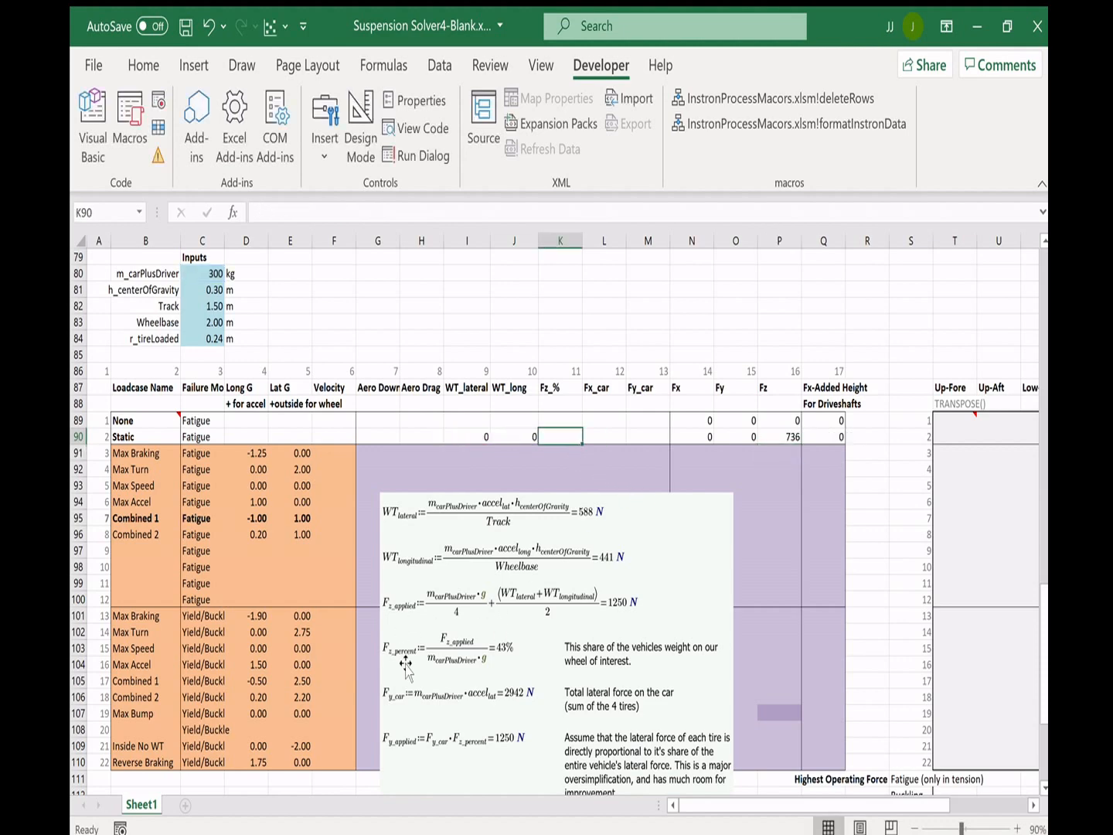
type("=")
left_click(781, 436)
type("/(")
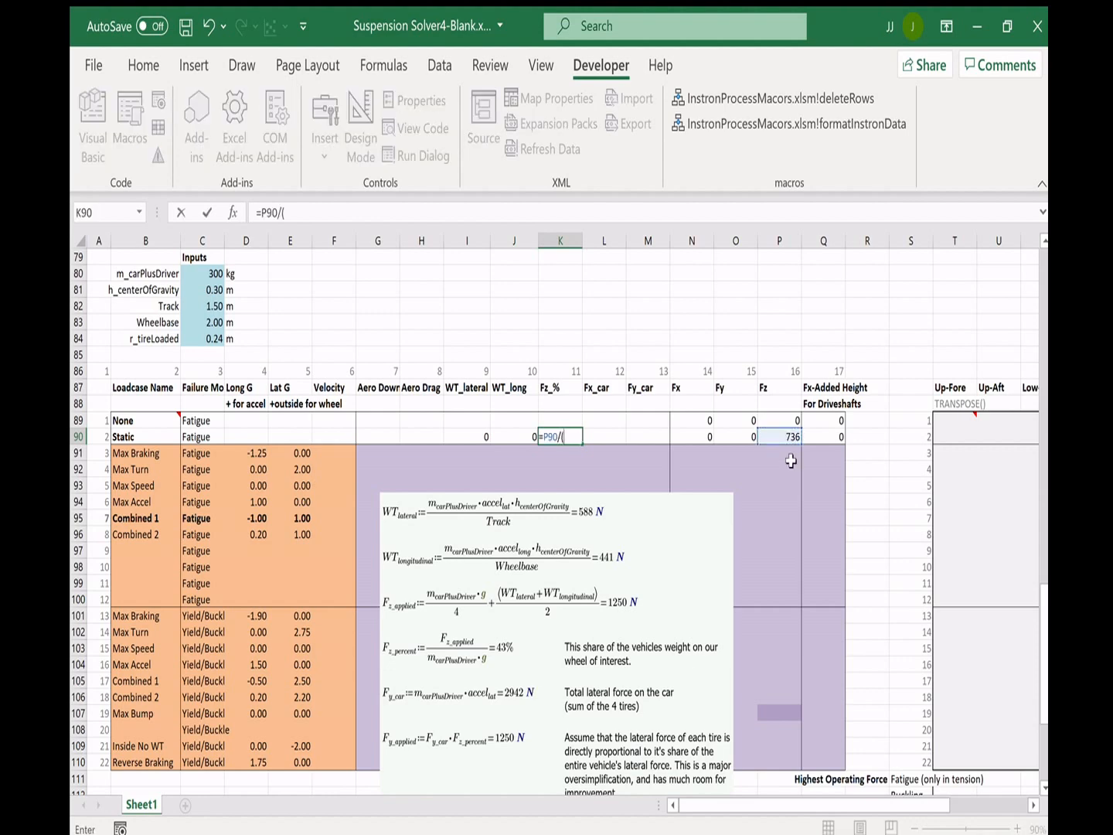
left_click(202, 274)
key("F4")
type("*")
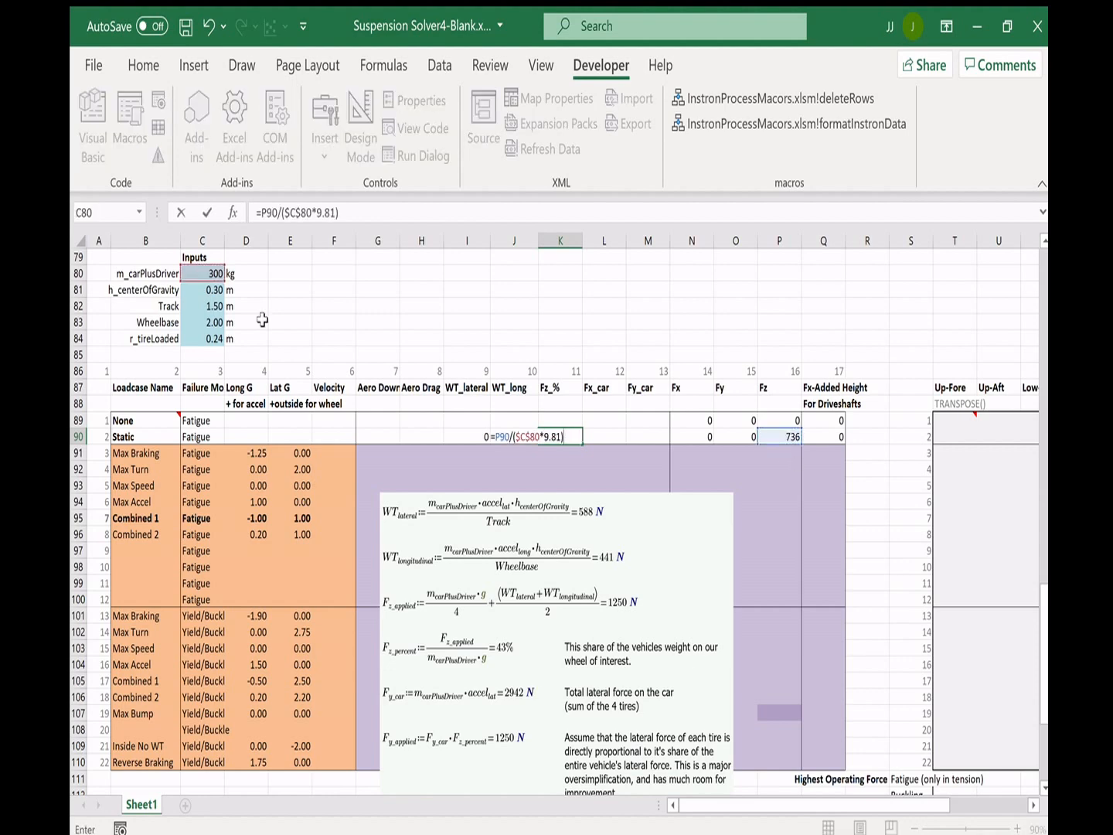
key("Return")
left_click(548, 436)
left_click(314, 214)
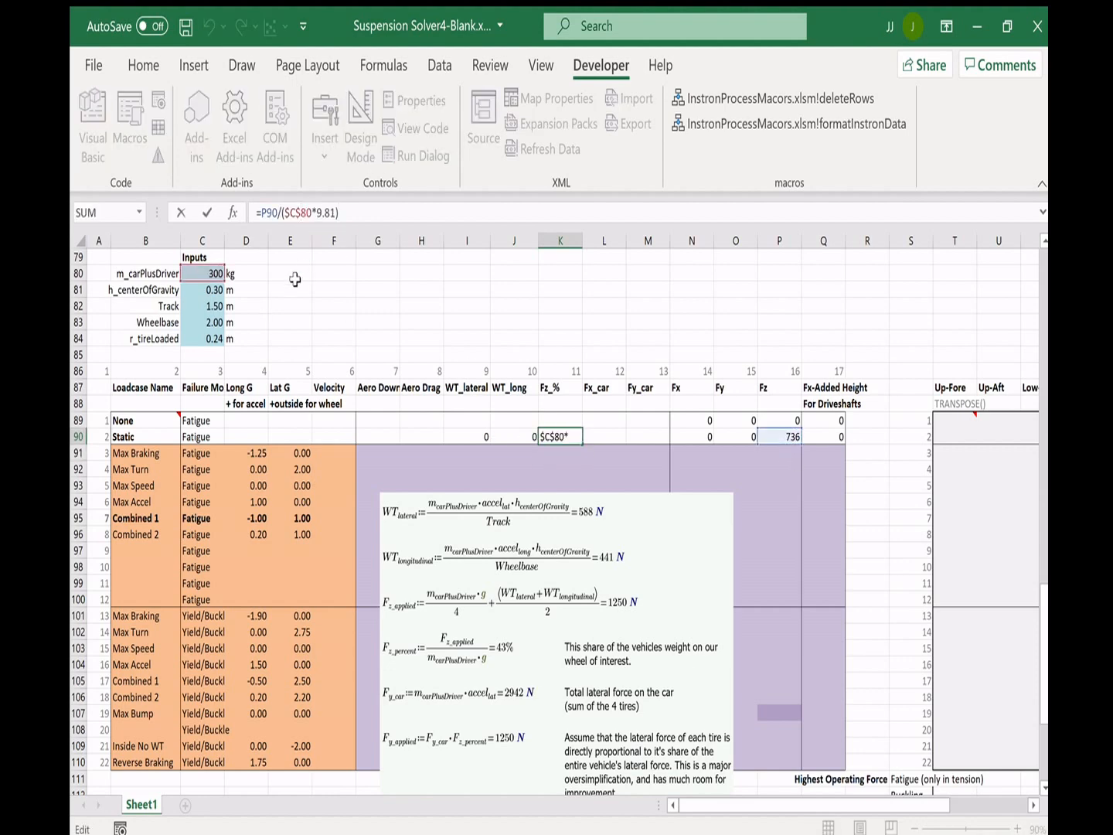
left_click(353, 212)
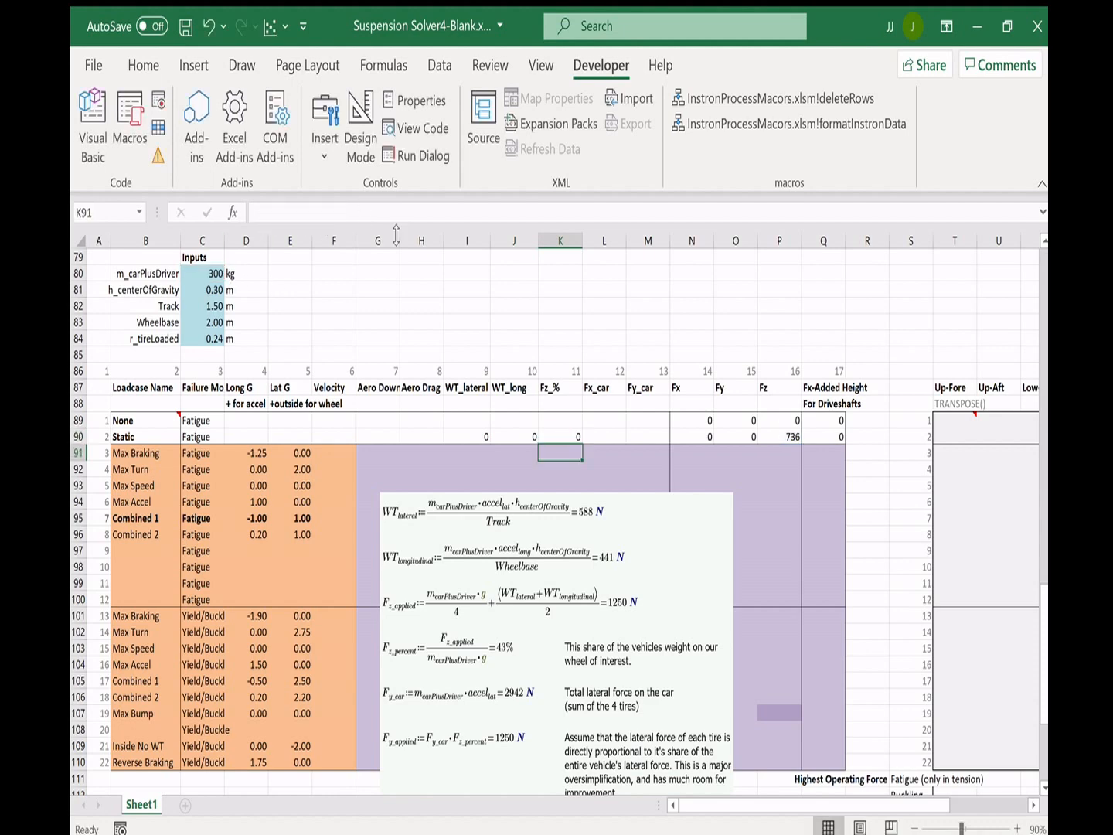
key("Tab")
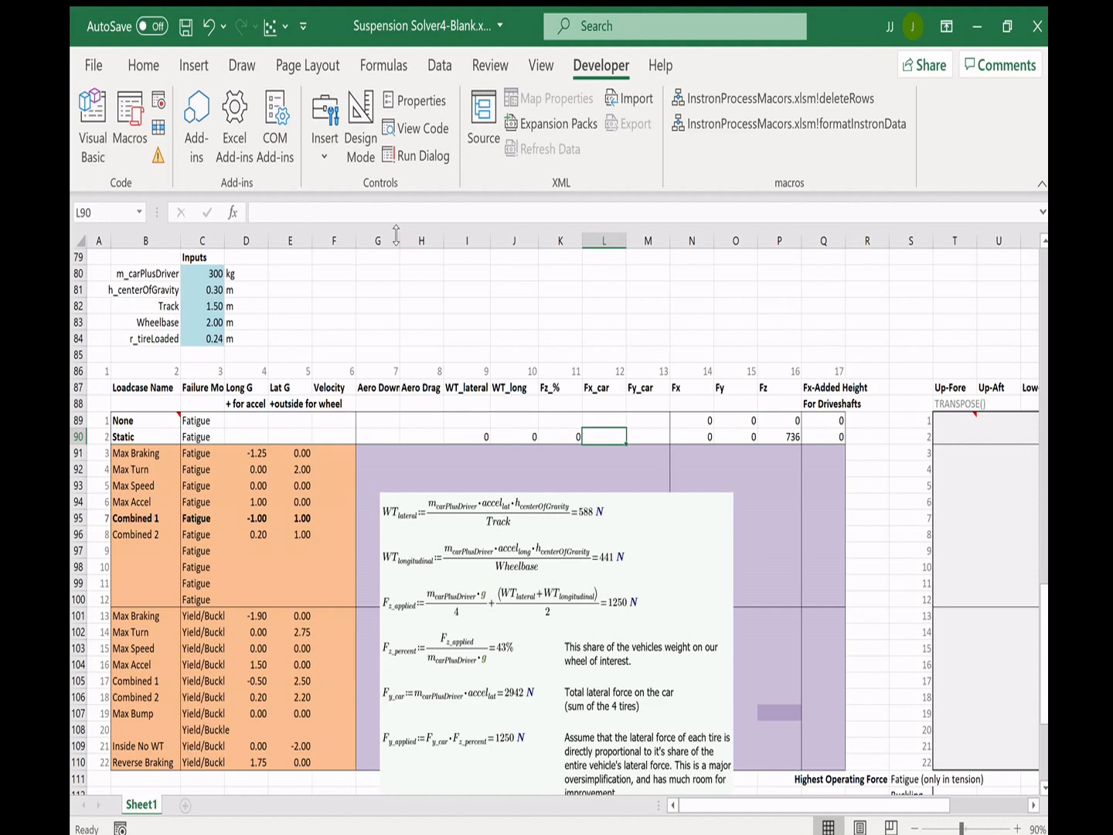
- Enter =$C$80*E90*9.81 in M90 as the Static loadcase's total lateral force Fy_car
type("=")
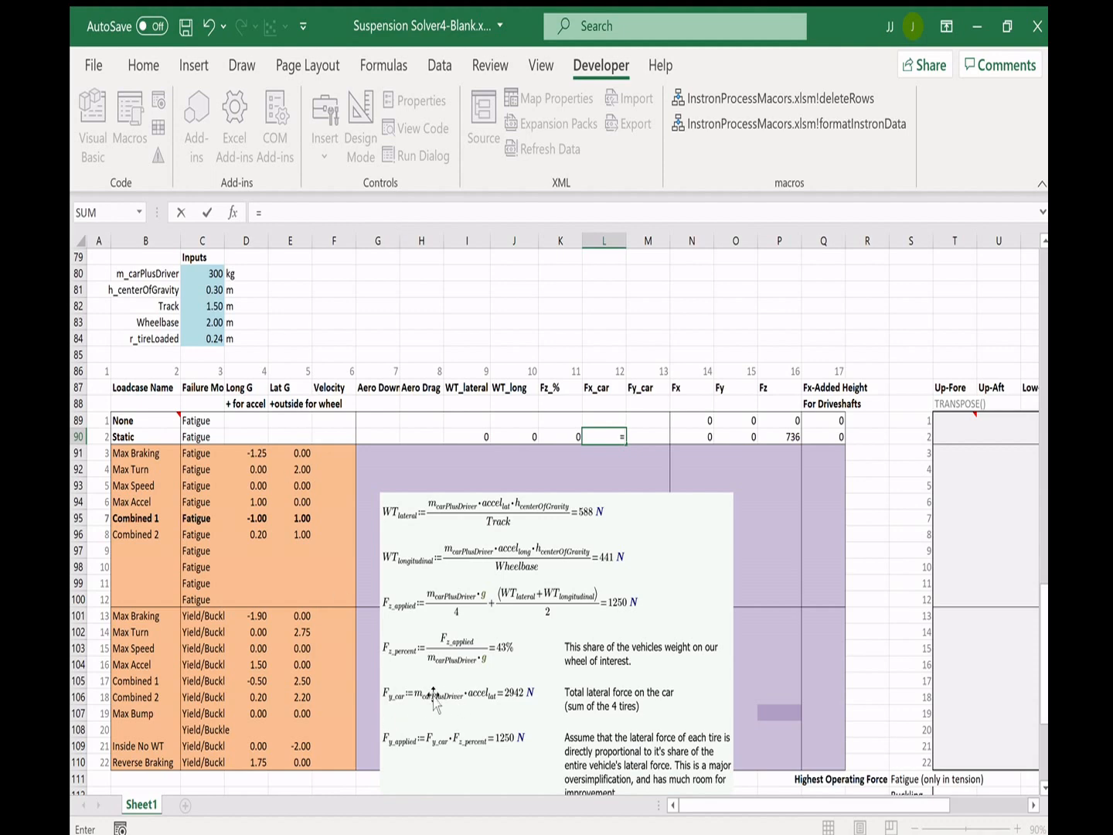
key("Escape")
key("Right")
type("=")
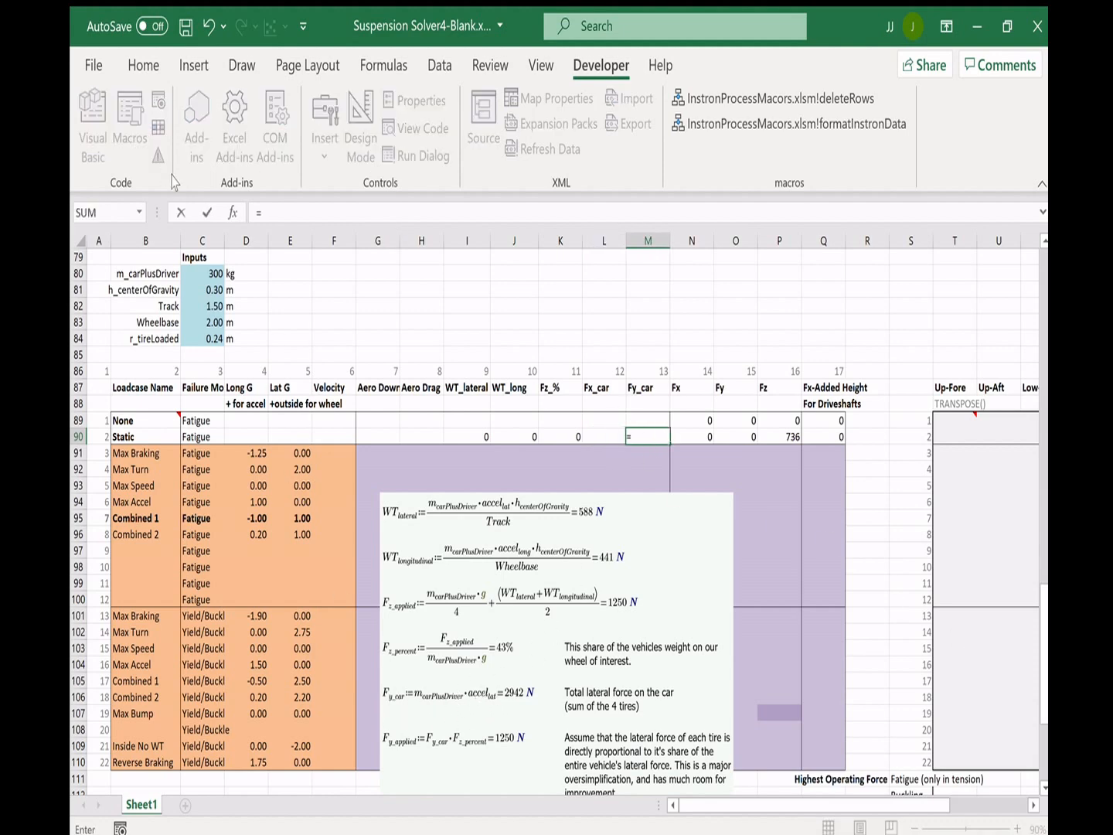
left_click(184, 273)
key("F4")
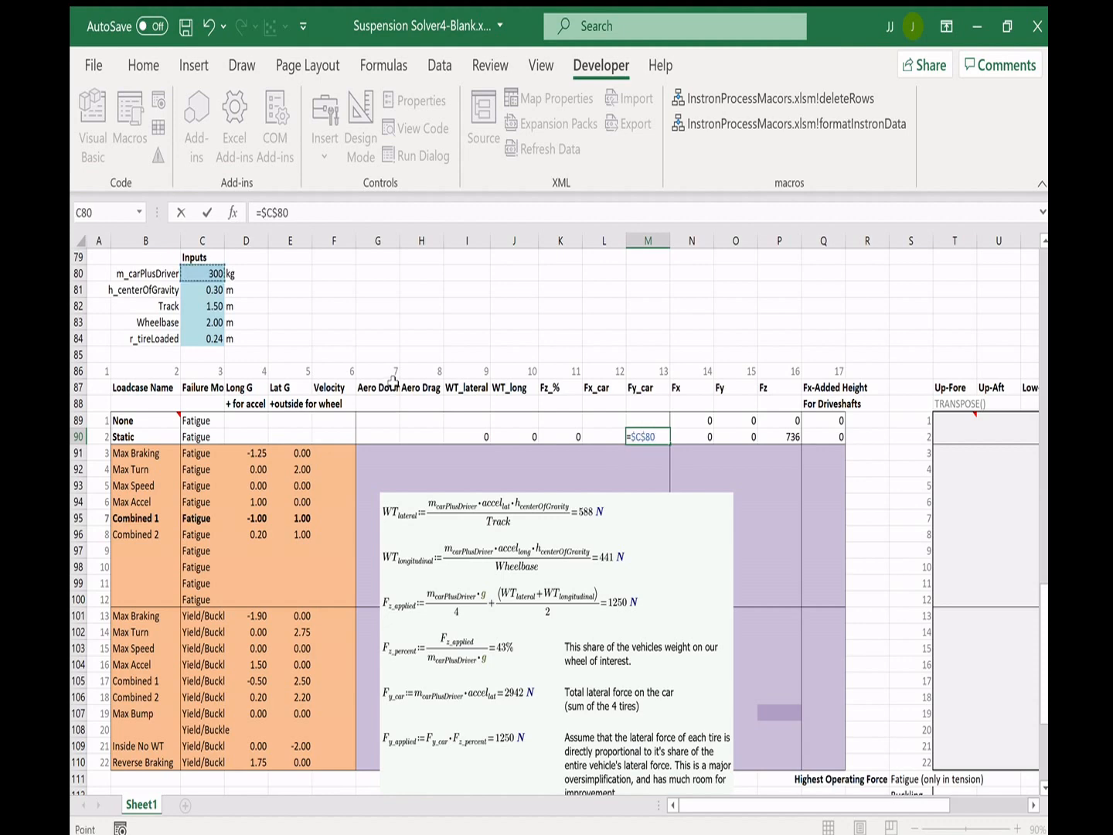
type("*")
left_click(293, 438)
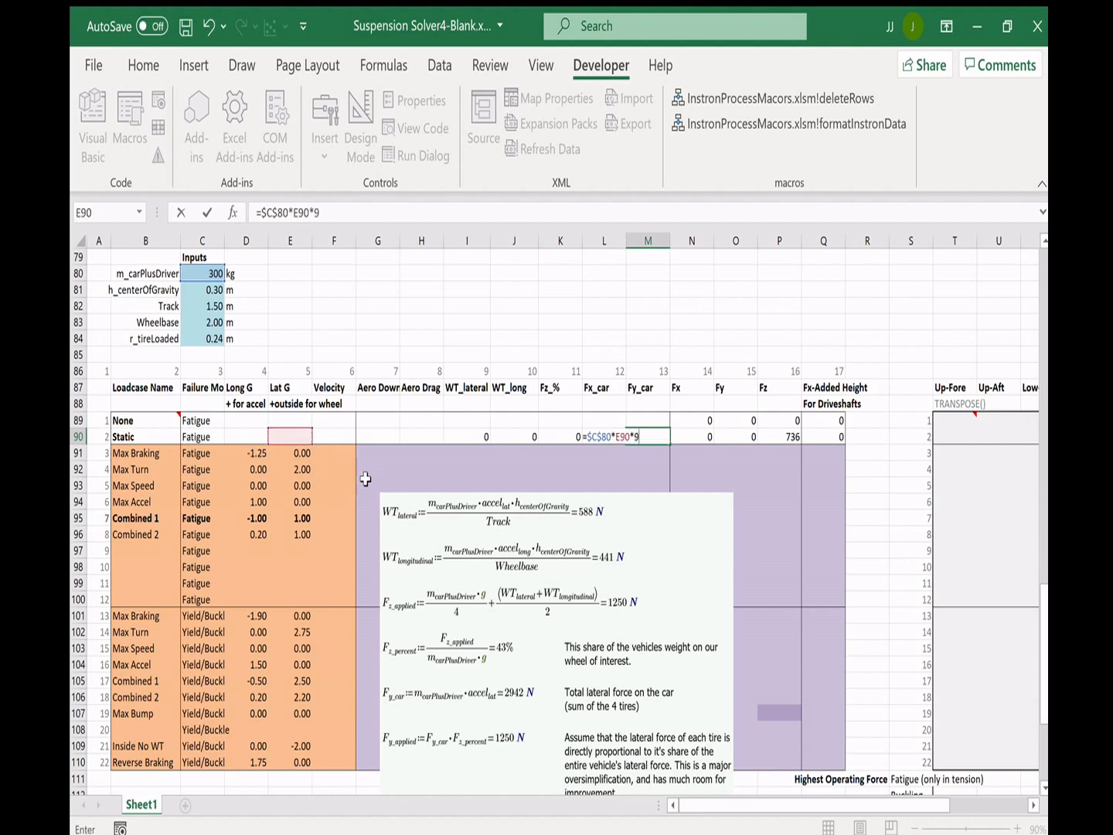
key("ctrl+Return")
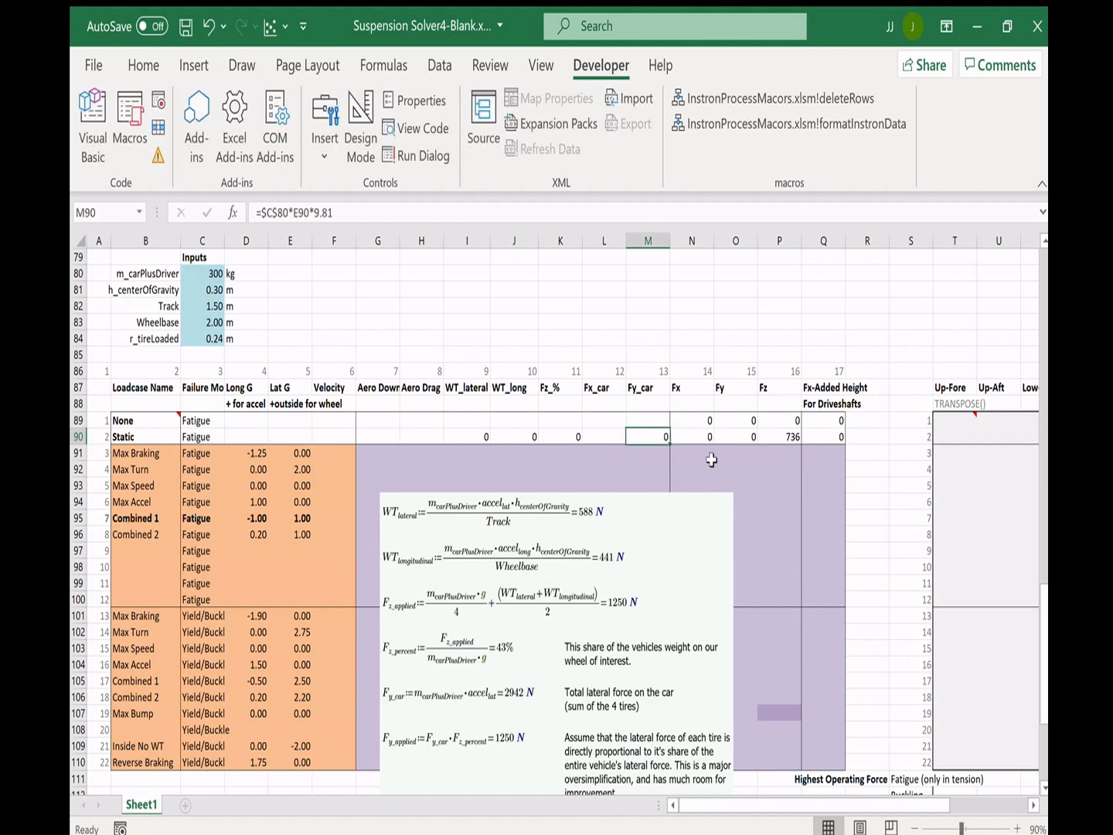
- Fill the Fy_car formula back into Fx_car cell L90 so it reads =$C$80*D90*9.81
left_click_drag(667, 442, 611, 439)
key("F2")
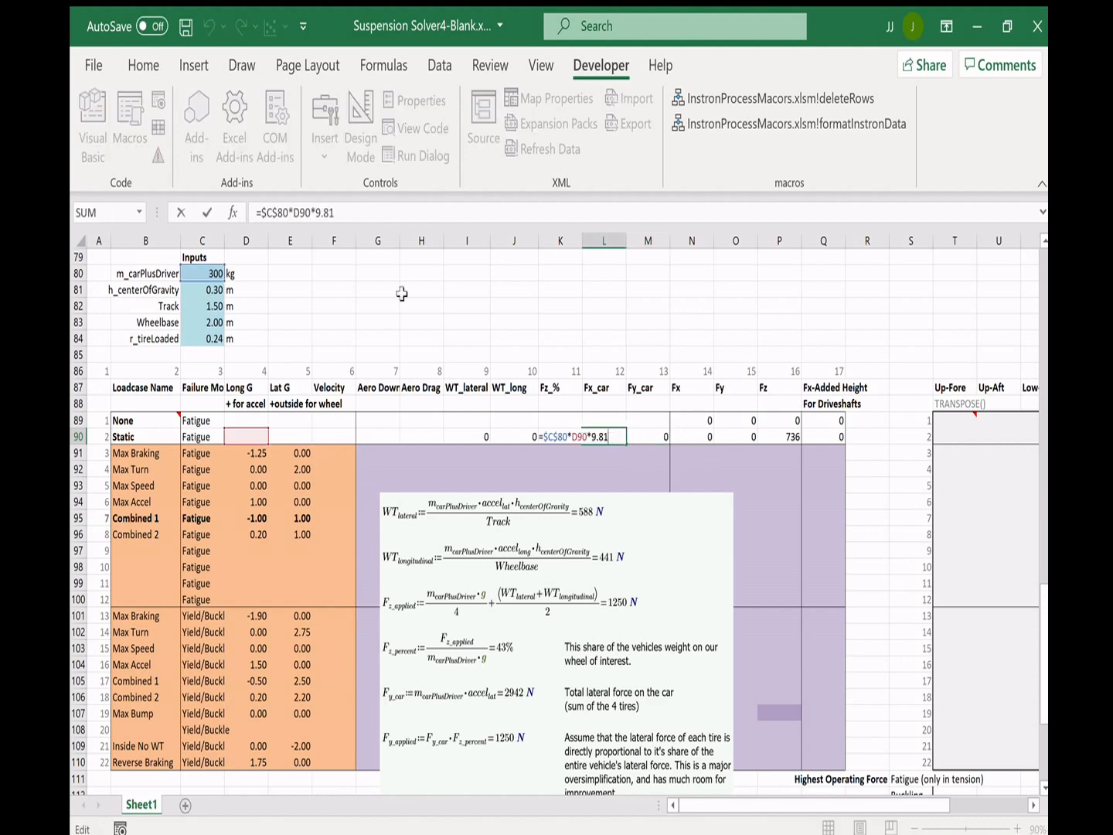
key("Tab")
left_click(341, 214)
key("Escape")
- Clear the Fx and Fy cells N90:O90 of the Static loadcase
left_click(697, 439)
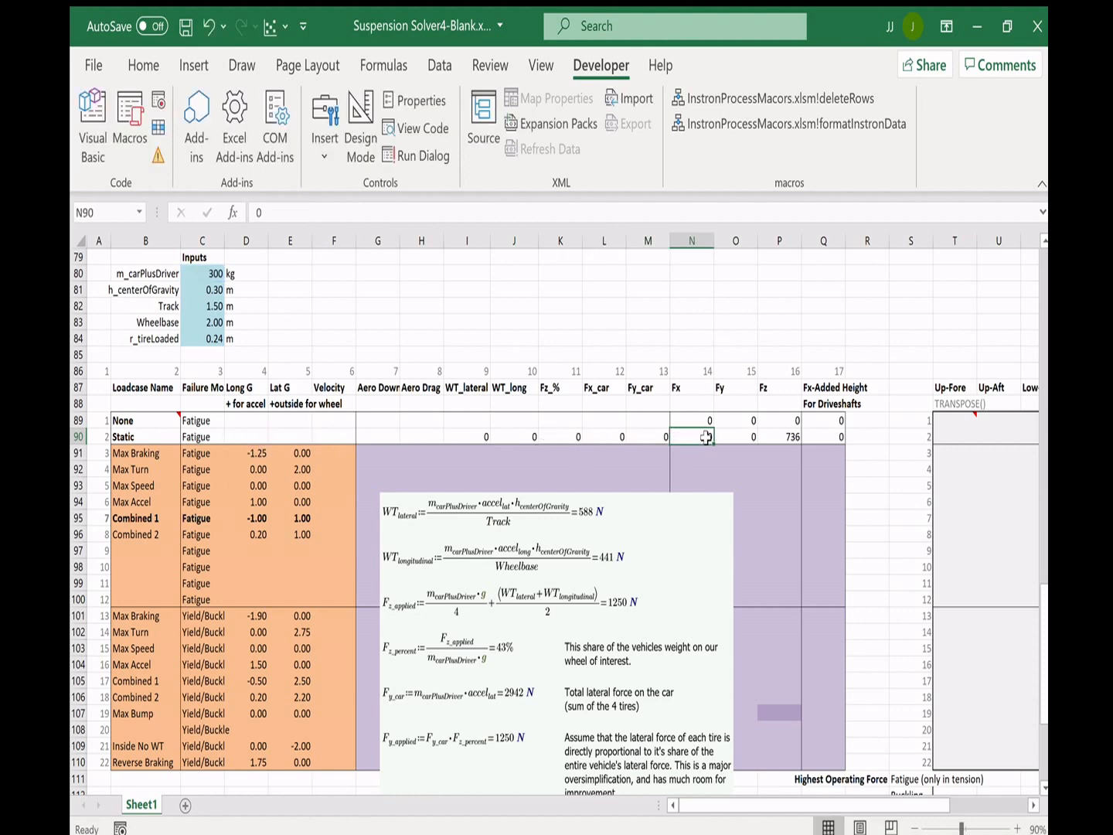
left_click_drag(739, 434, 702, 439)
key("Delete")
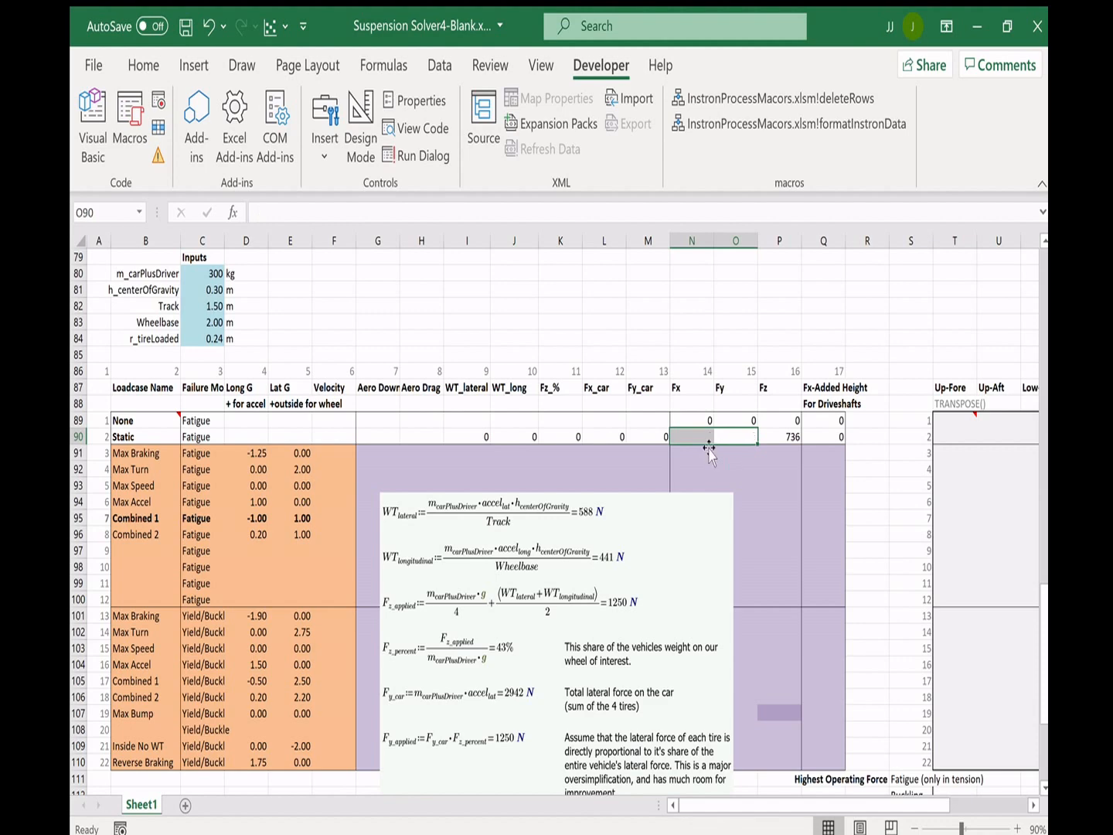
key("Left")
type("=")
key("Left")
key("Left")
key("Left")
key("Escape")
- Format the Static loadcase's Fz_% cell K90 as a percentage
key("Left")
key("Left")
key("Left")
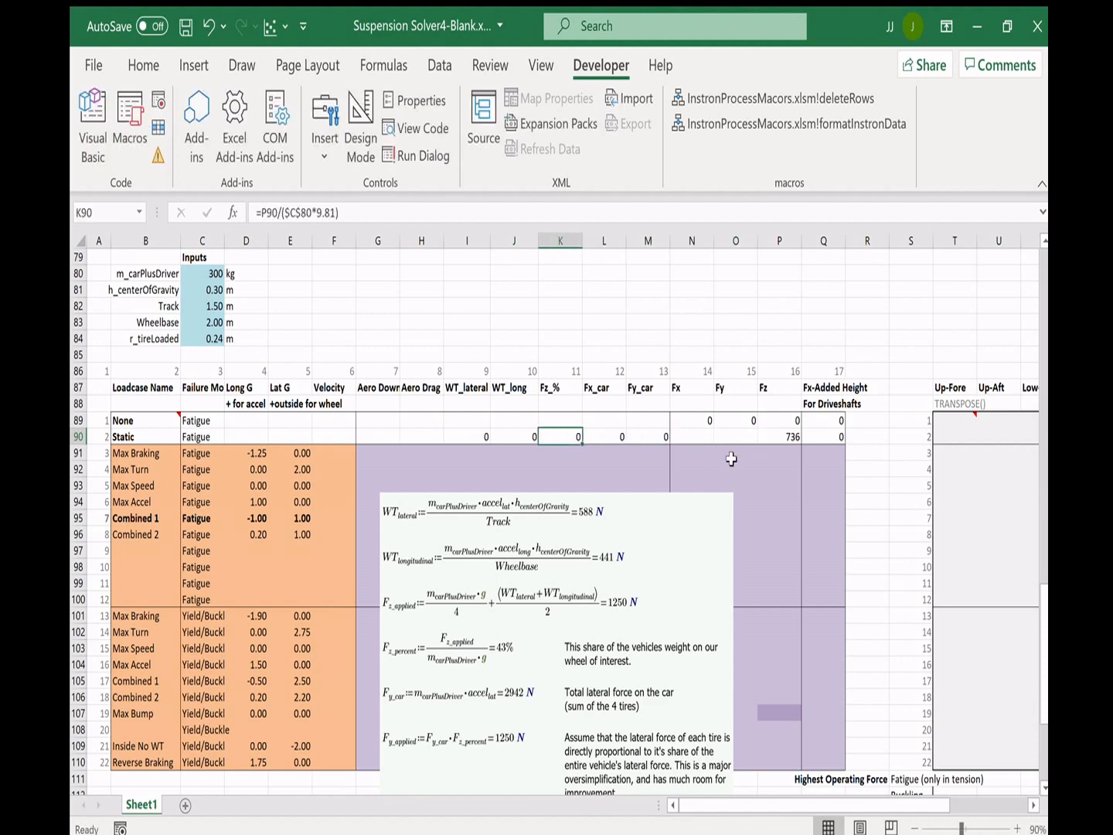
left_click(143, 64)
left_click(514, 127)
- Enter =L90*K90 in N90 as the Static loadcase's Fx
left_click(701, 434)
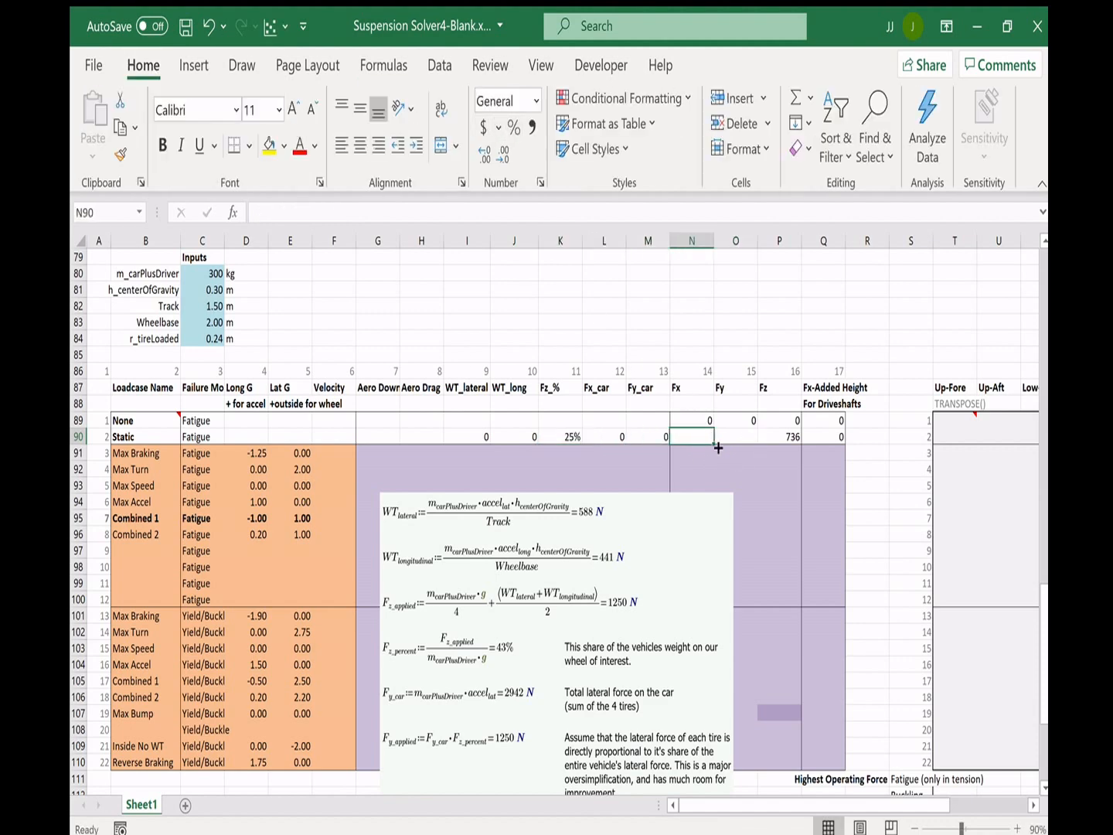
type("=")
key("Left")
key("Left")
type("*")
key("Left")
key("Left")
key("Left")
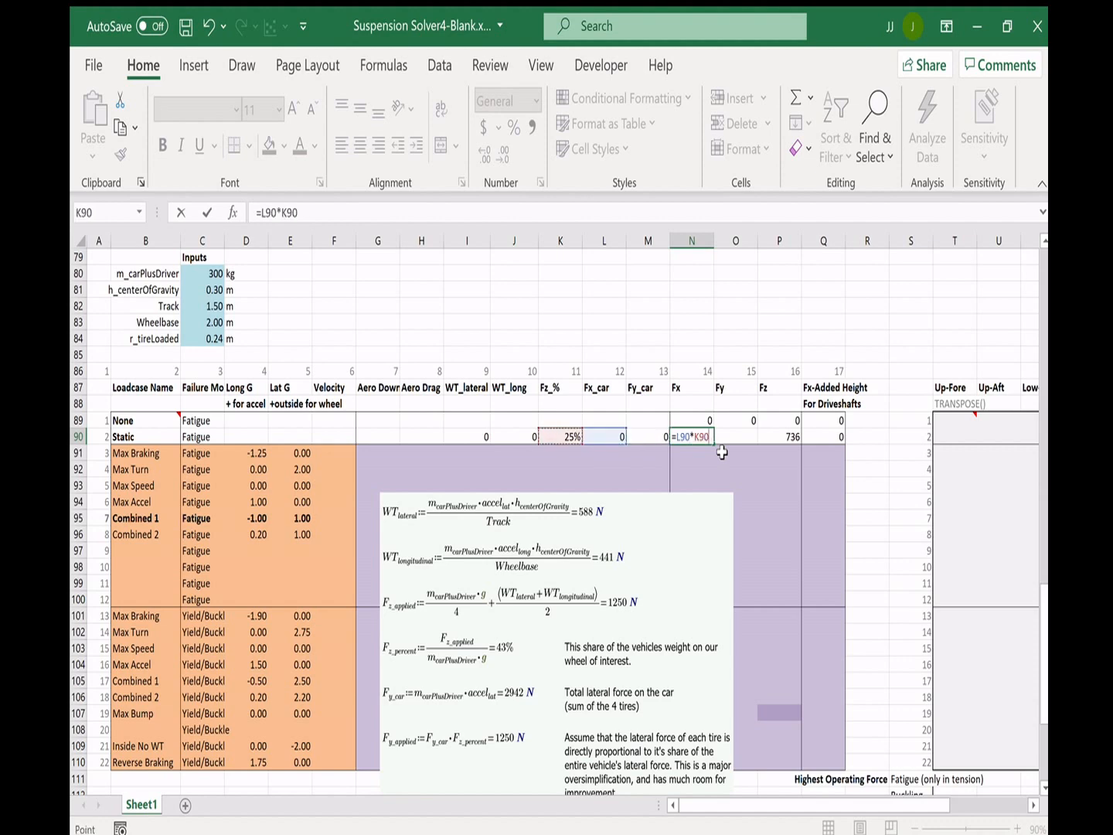
- Enter =M90*K90 in O90 as the Static loadcase's Fy
left_click(721, 452)
key("Up")
type("=")
key("Left")
key("Left")
type("*")
key("Left")
key("Left")
key("Left")
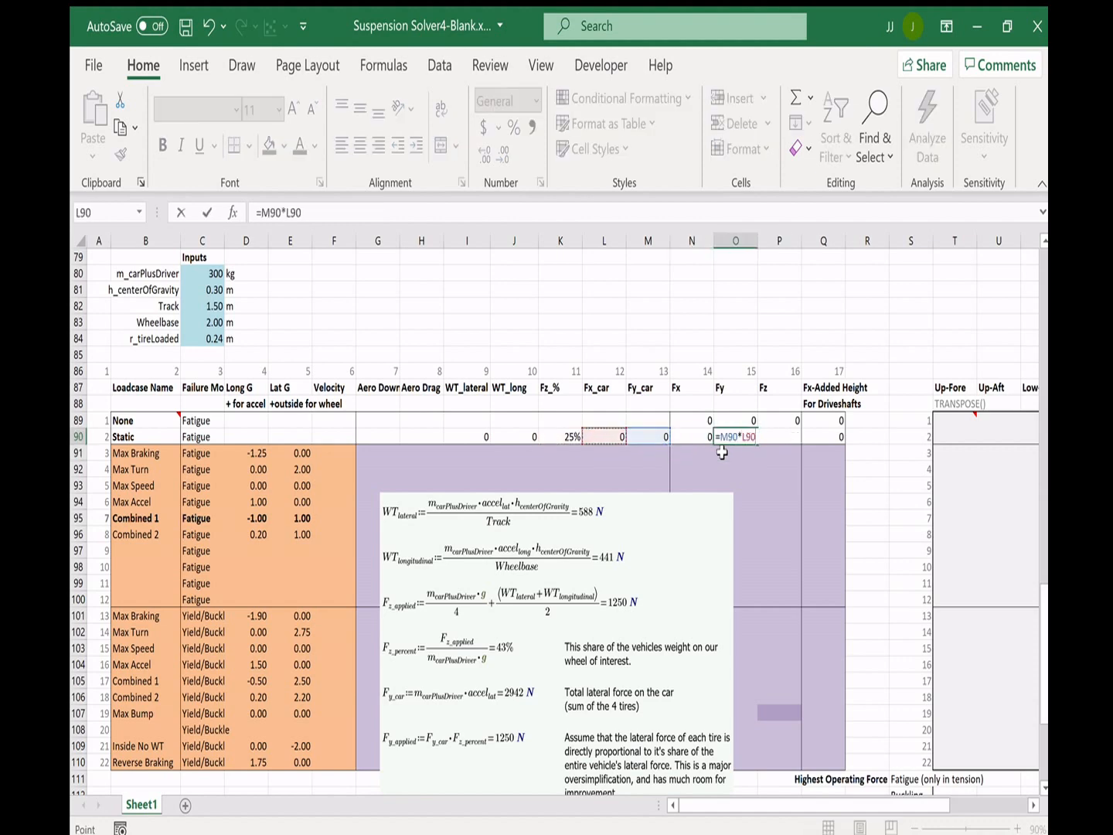
key("Left")
key("ctrl+Return")
key("Left")
key("Right")
- Move the equation picture lower and fill the Static row I90:Q90 down through row 110 without formatting
scroll(607, 552, "down", 1)
left_click_drag(606, 551, 614, 709)
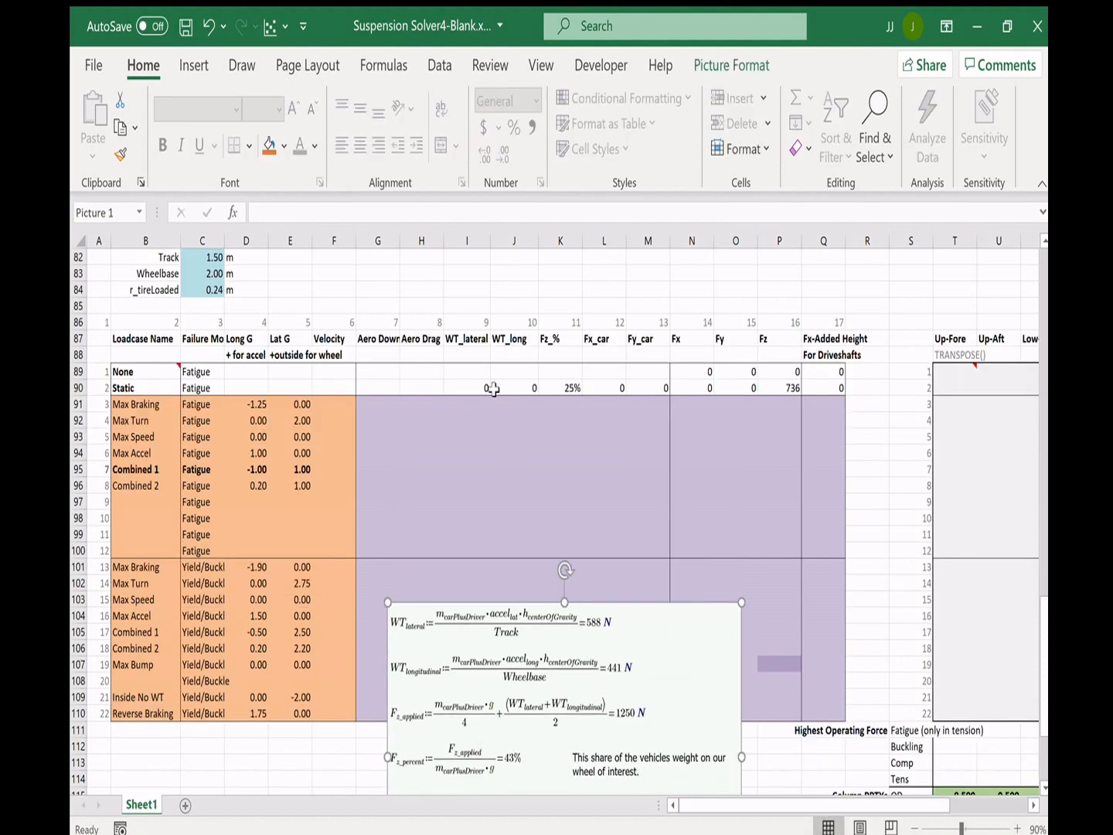
left_click_drag(487, 387, 849, 721)
left_click(813, 826)
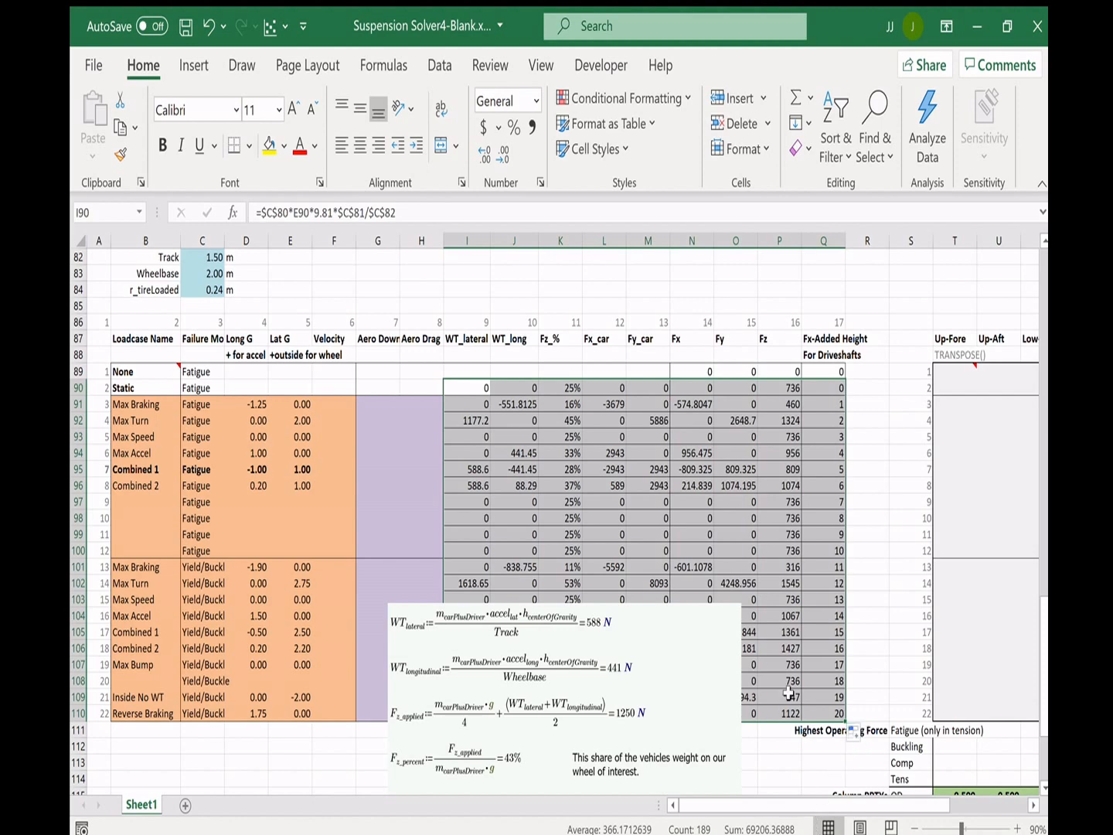
- Delete the equation picture covering the loadcase table
left_click(721, 538)
left_click_drag(682, 663, 708, 460)
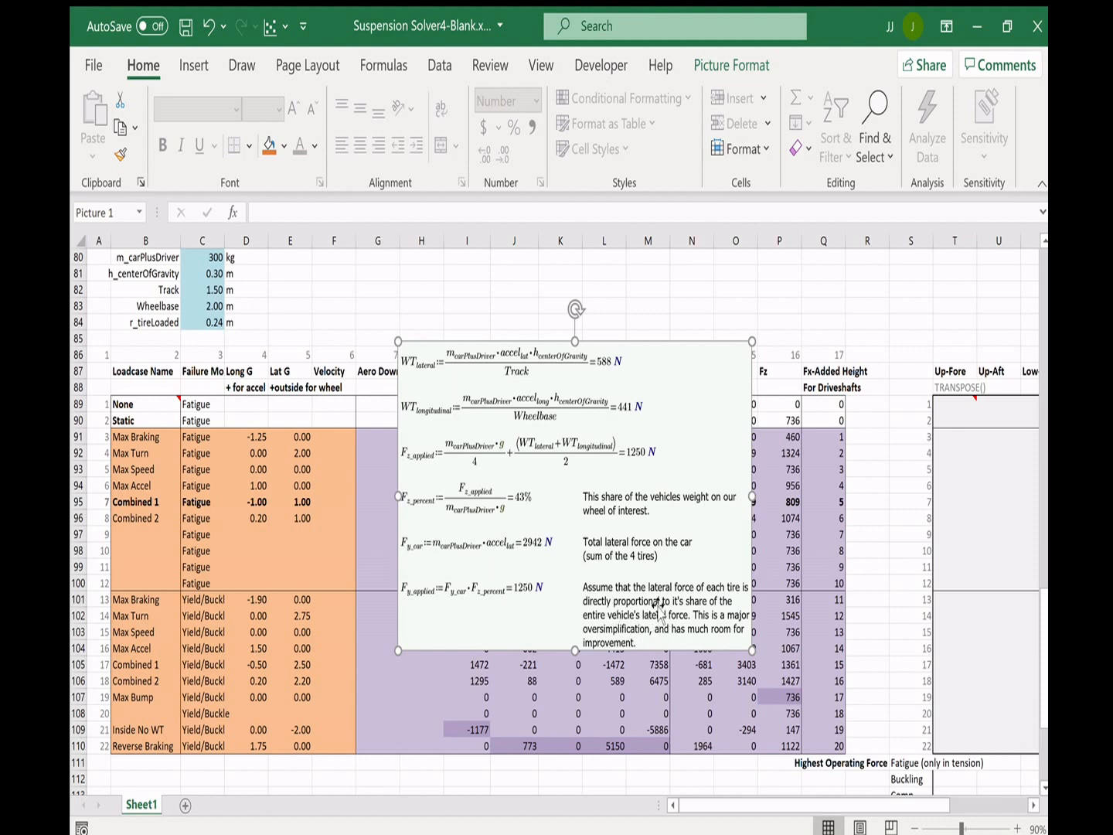
key("Delete")
scroll(676, 600, "down", 1)
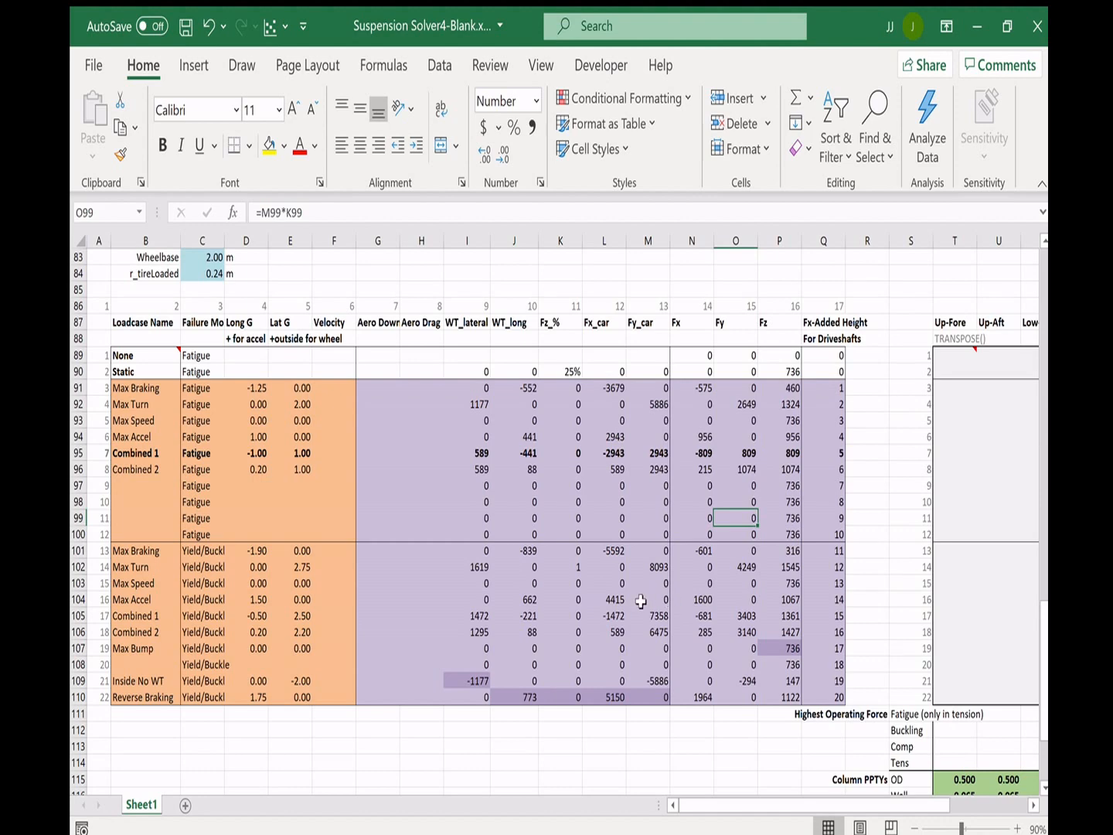
- Replace the Max Bump loadcase's Fz formula in P107 with =C80*9.81/4*5
left_click(619, 635)
mouse_move(787, 649)
left_mouse_down()
mouse_move(127, 649)
mouse_move(782, 650)
left_mouse_up()
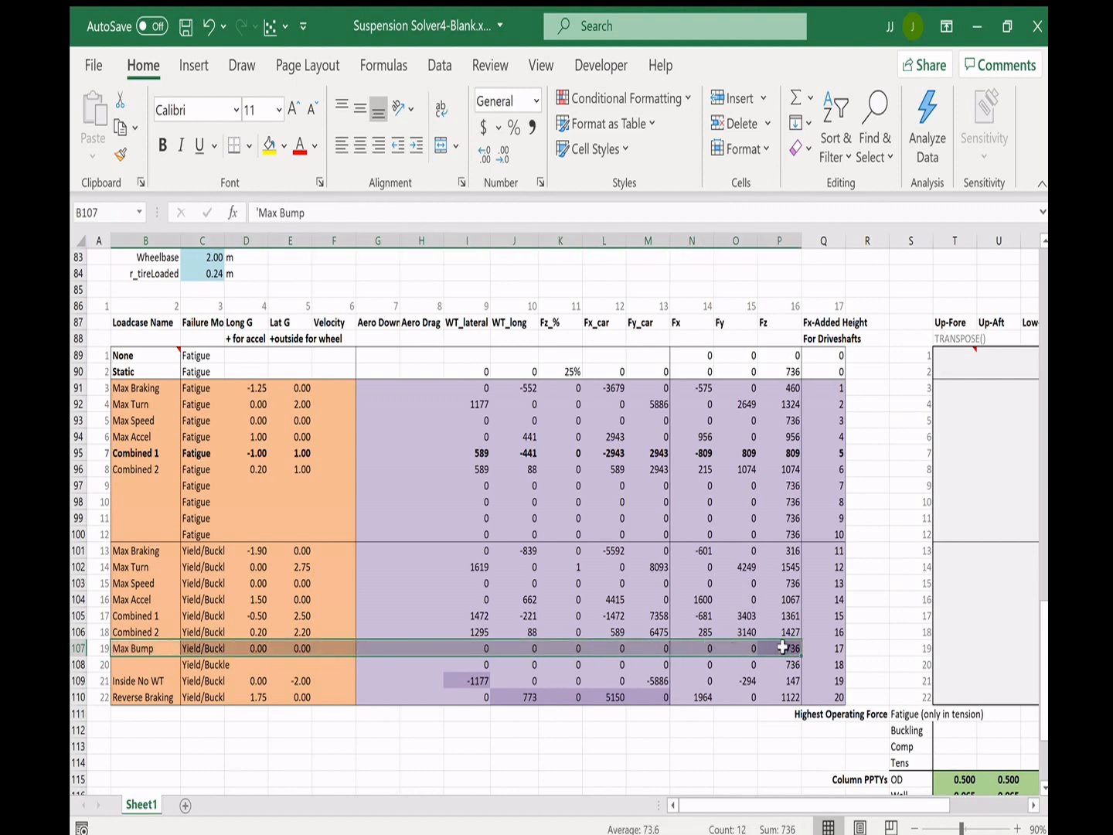
left_click(782, 649)
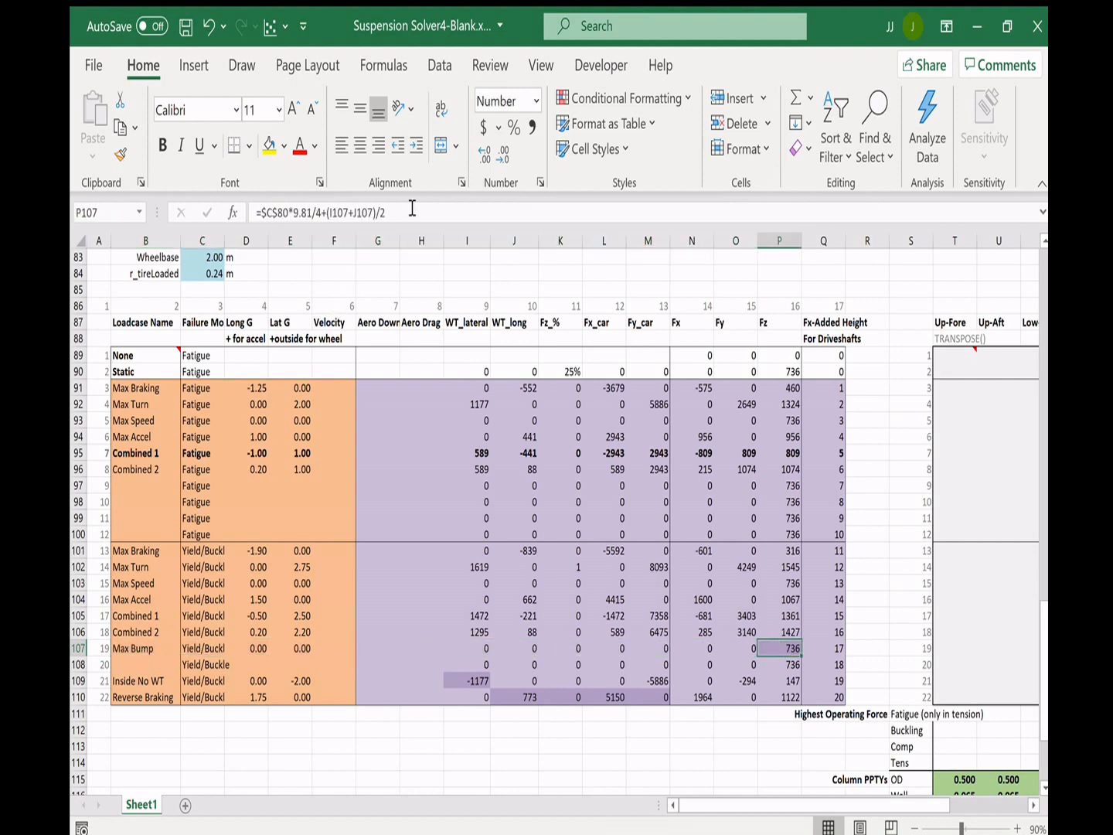
left_click_drag(403, 211, 214, 225)
key("BackSpace")
type("=")
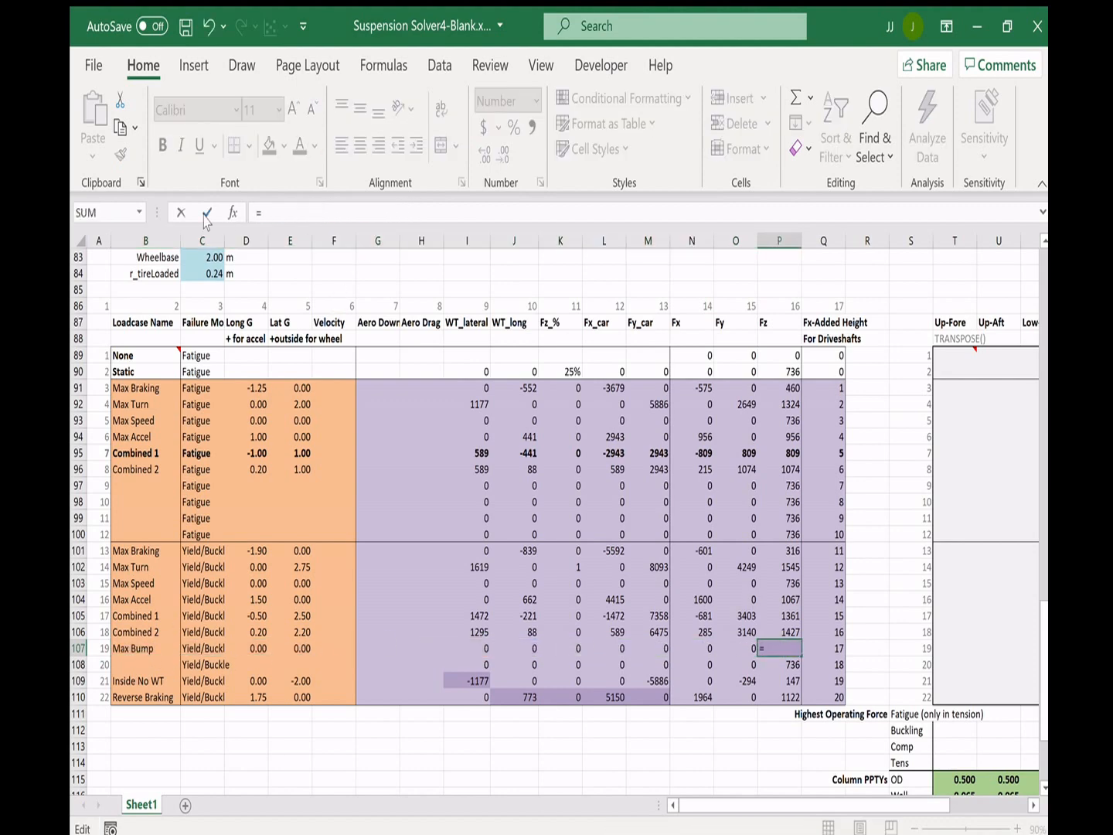
scroll(320, 323, "up", 2)
left_click(202, 306)
type("*9.81/4*5")
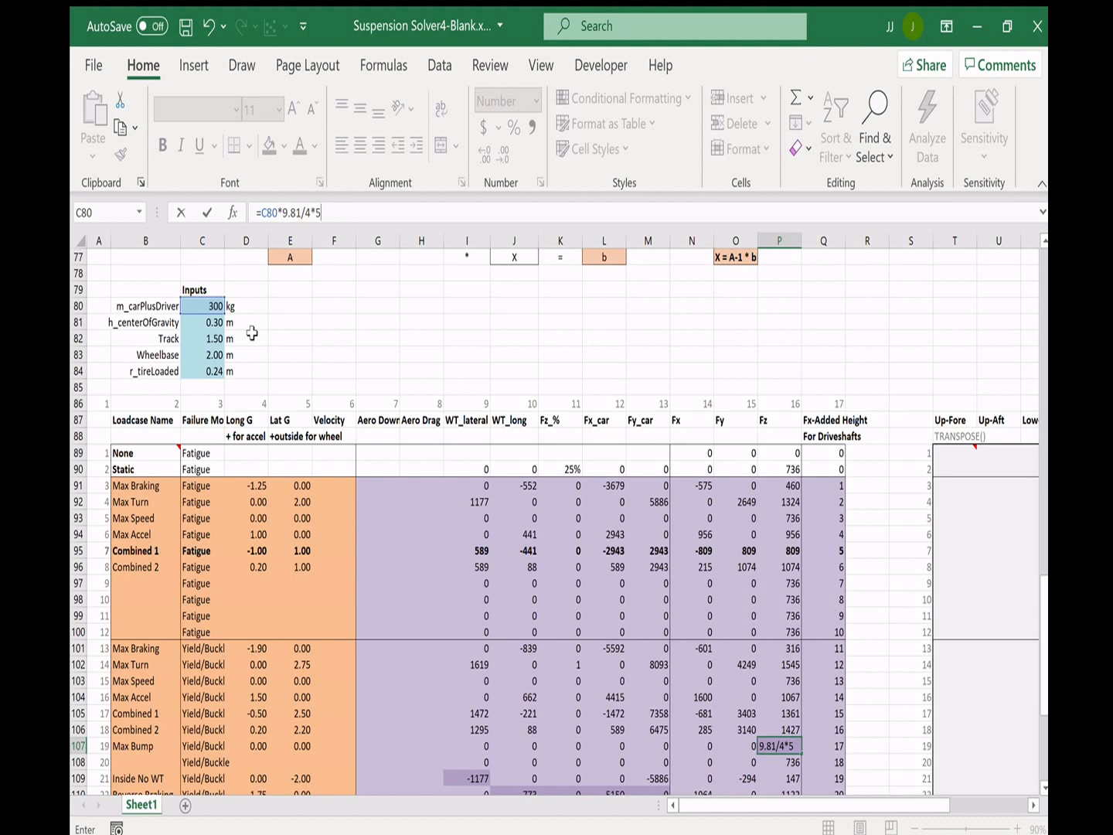
key("Return")
scroll(252, 333, "down", 2)
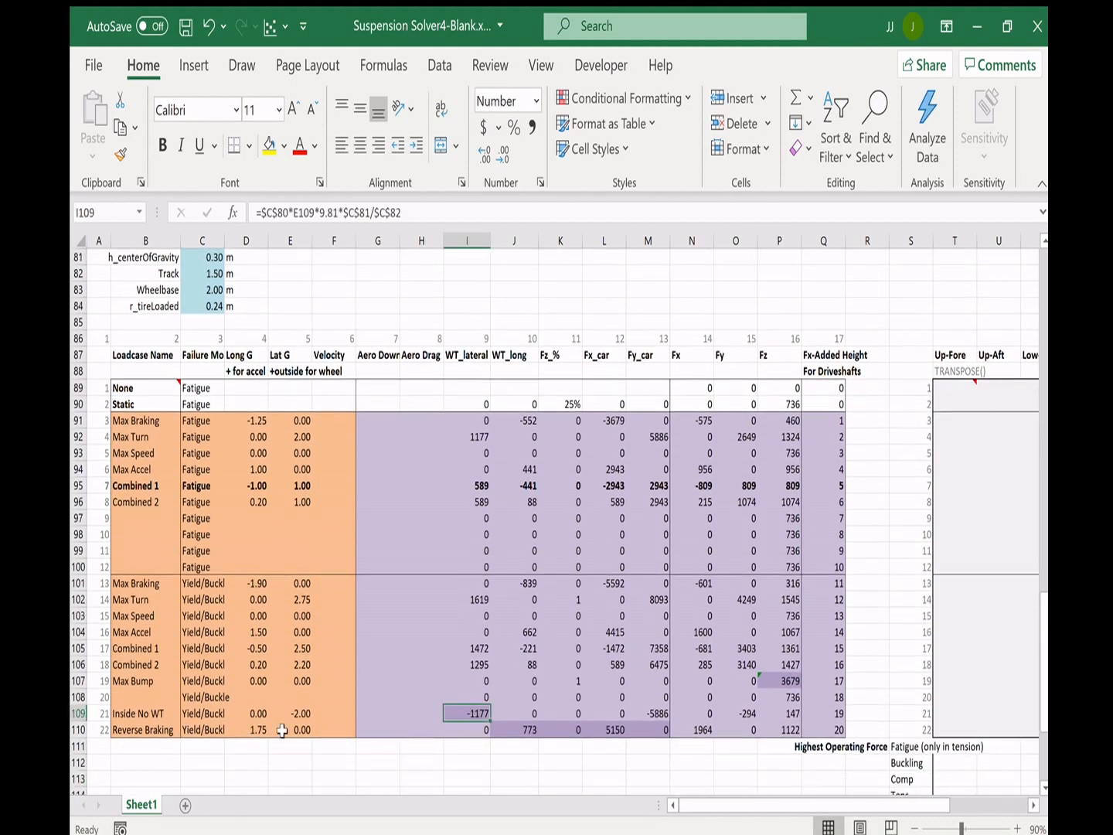
- Override the Inside No WT loadcase's WT_lateral in I109 and the Reverse Braking loadcase's WT_long in J110 with 0
type("0")
key("Return")
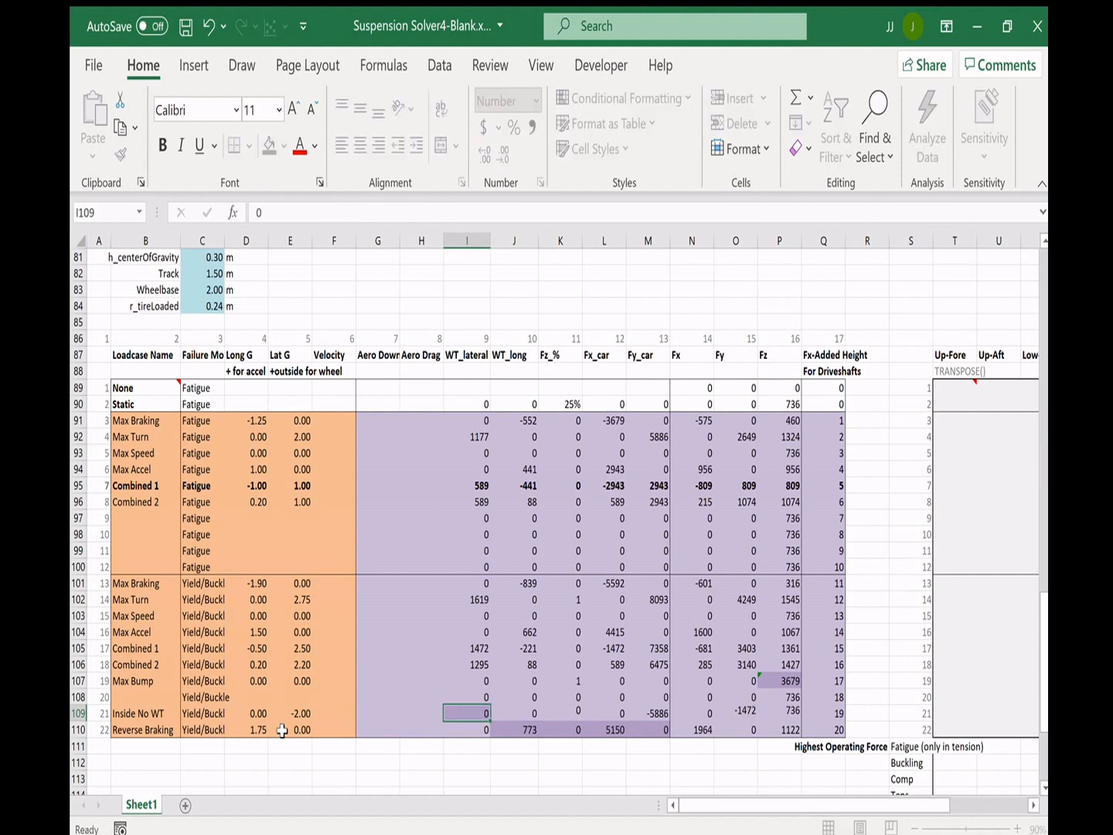
key("Right")
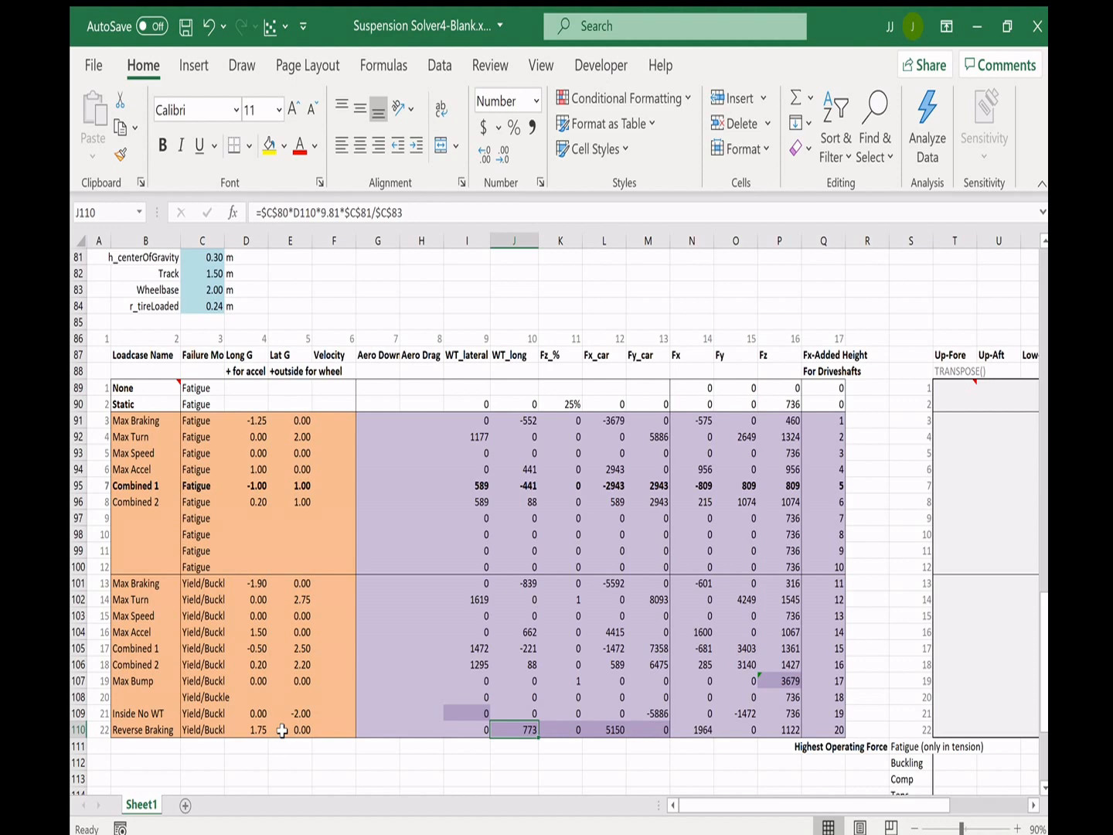
key("Right")
key("Right")
key("Right")
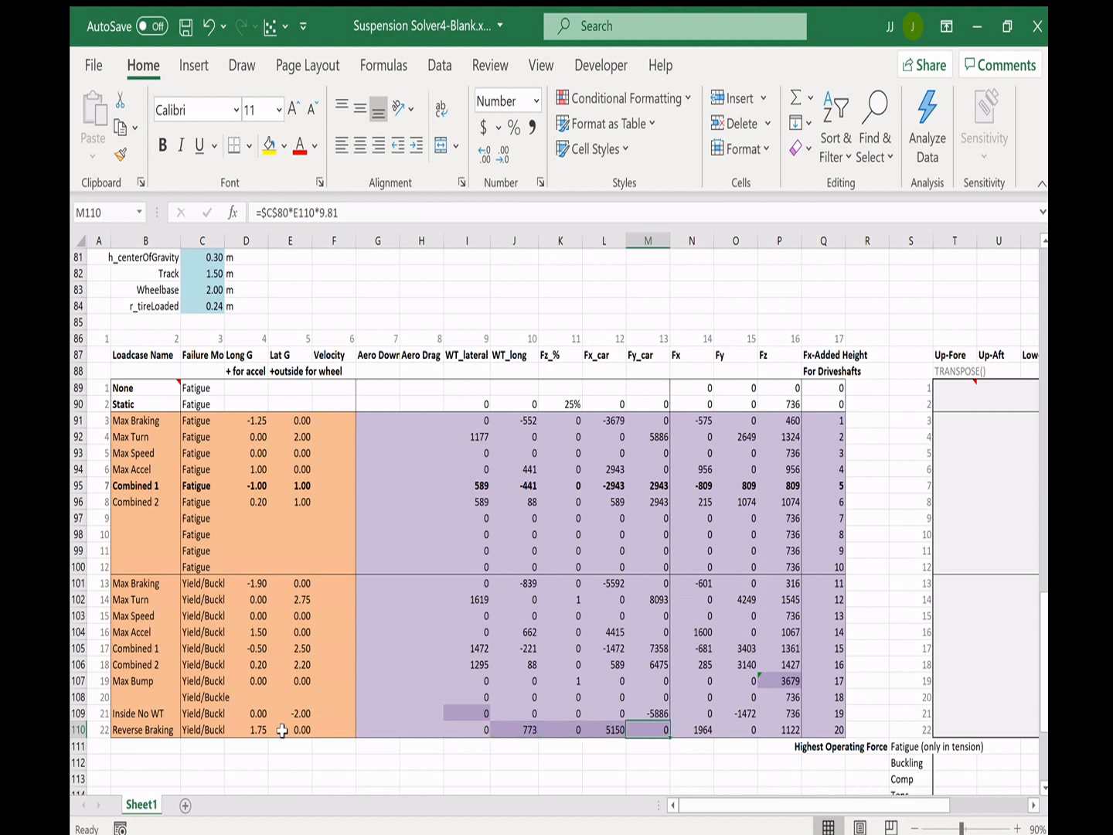
key("Left")
key("Left")
key("Left")
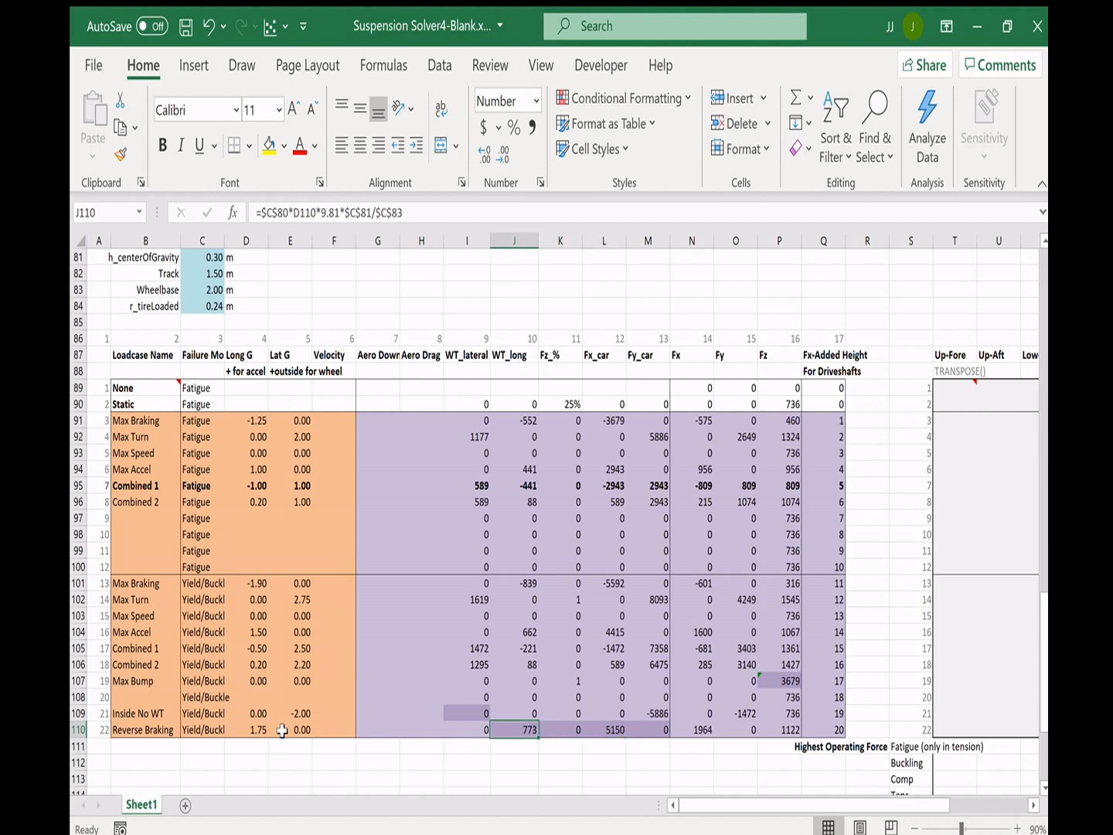
type("0")
key("Return")
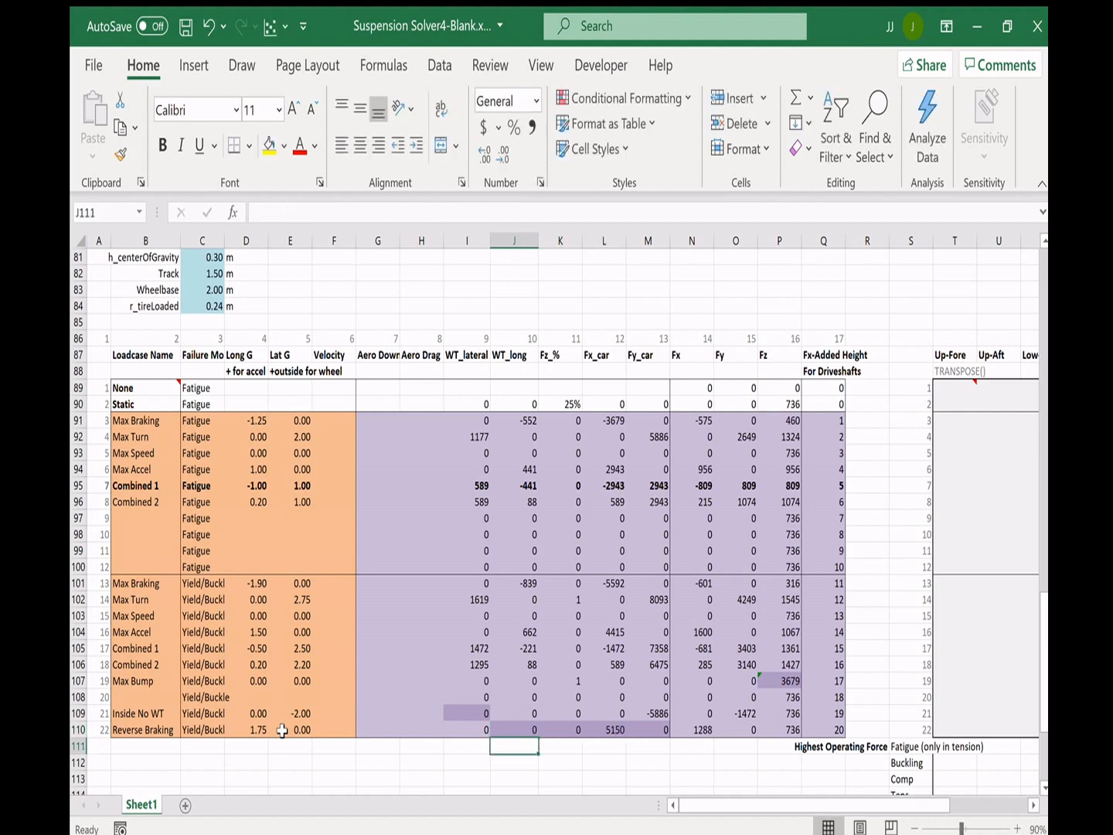
- Format the Fz_% column K91:K110 as percentages
key("Up")
key("Right")
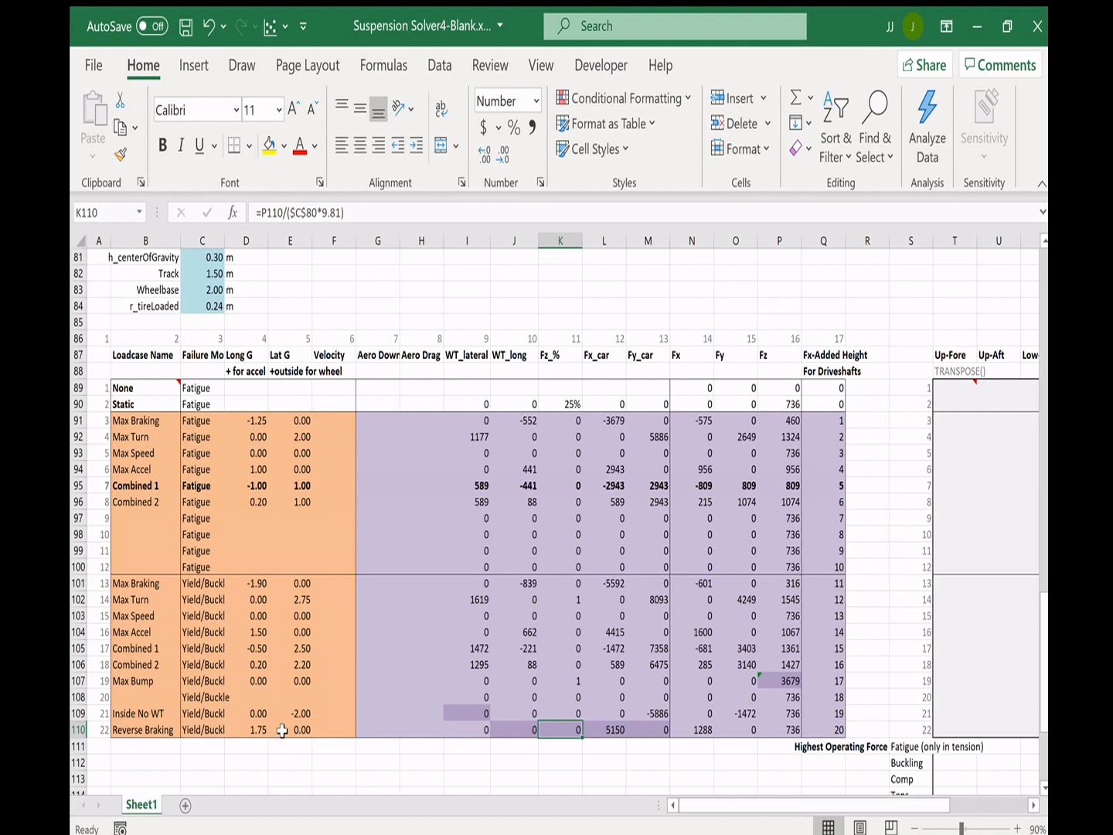
left_click_drag(561, 420, 561, 729)
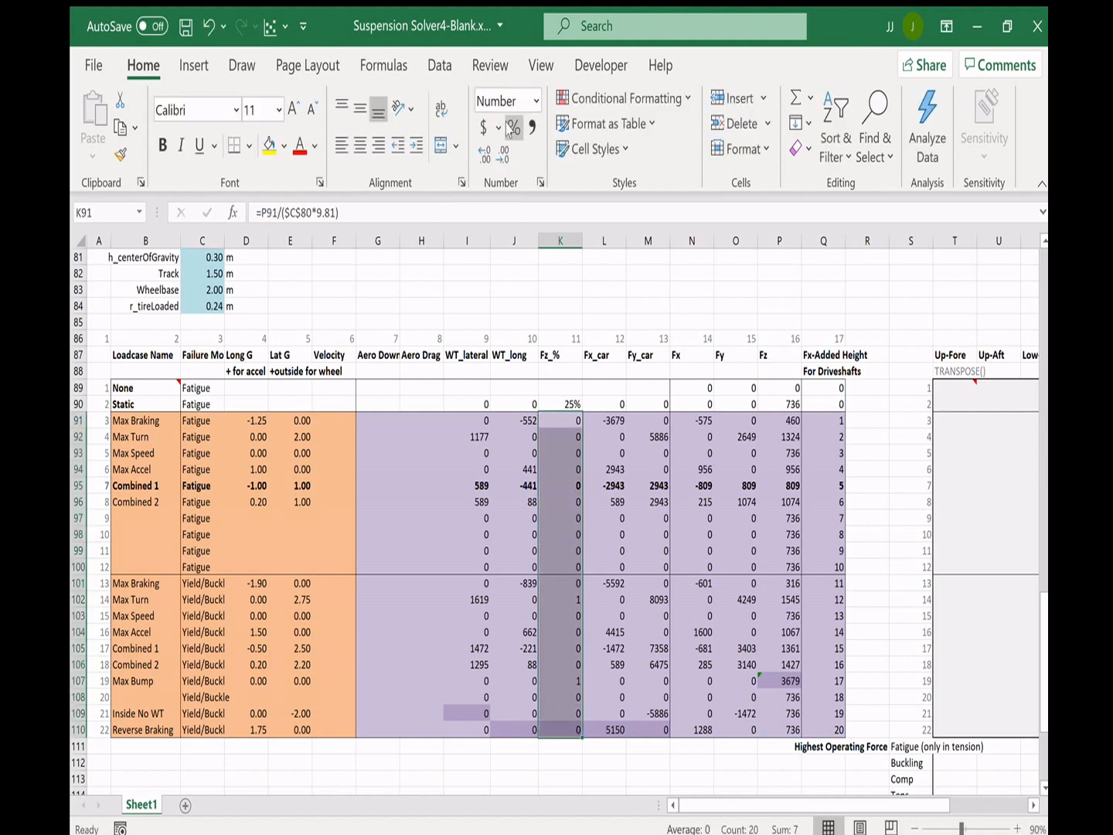
left_click(514, 128)
left_click(649, 273)
- Examine the Reverse Braking loadcase's car force, tire force and longitudinal weight transfer cells in row 110
left_click(611, 729)
key("Right")
left_click_drag(692, 729, 783, 729)
left_click(781, 729)
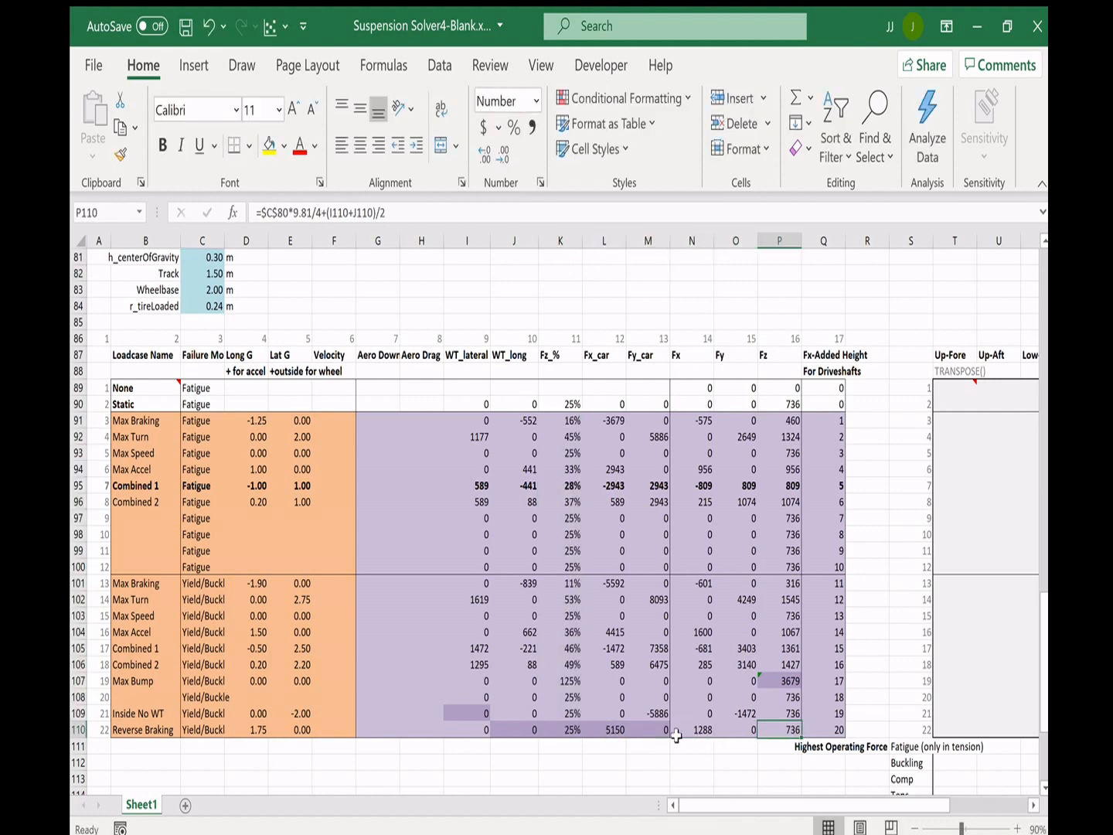
left_click(512, 728)
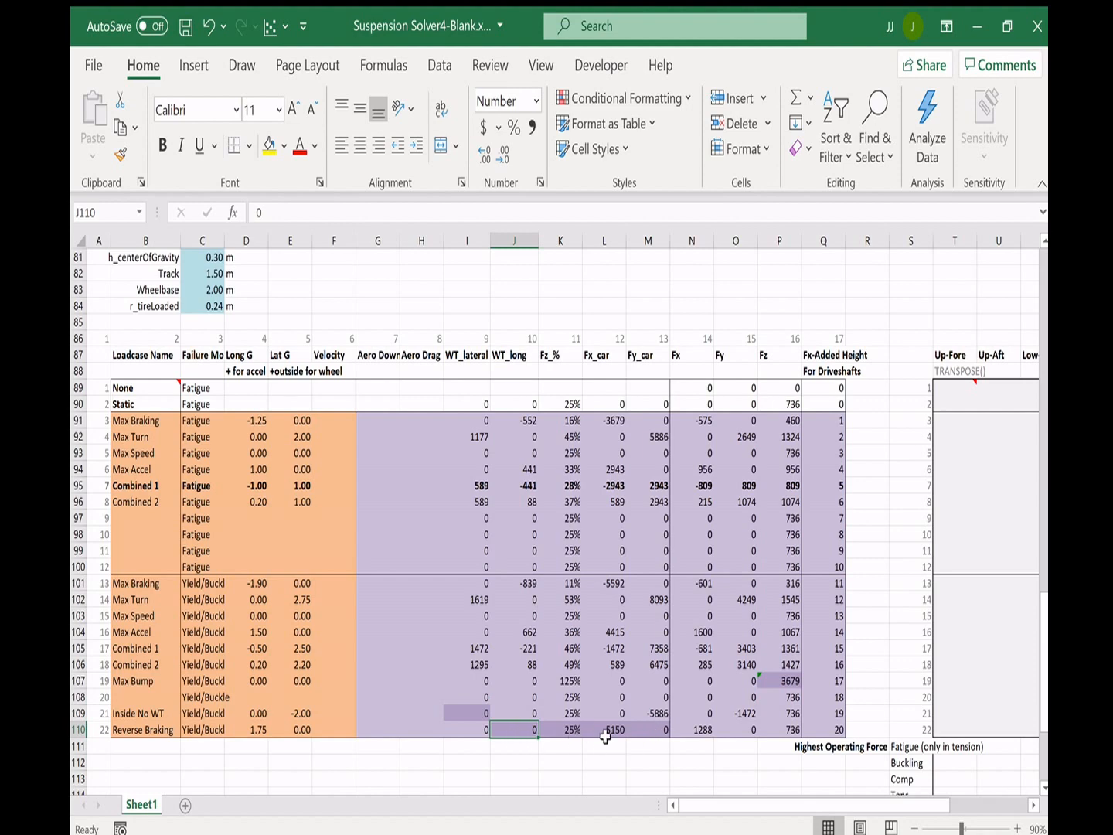
scroll(661, 684, "down", 1)
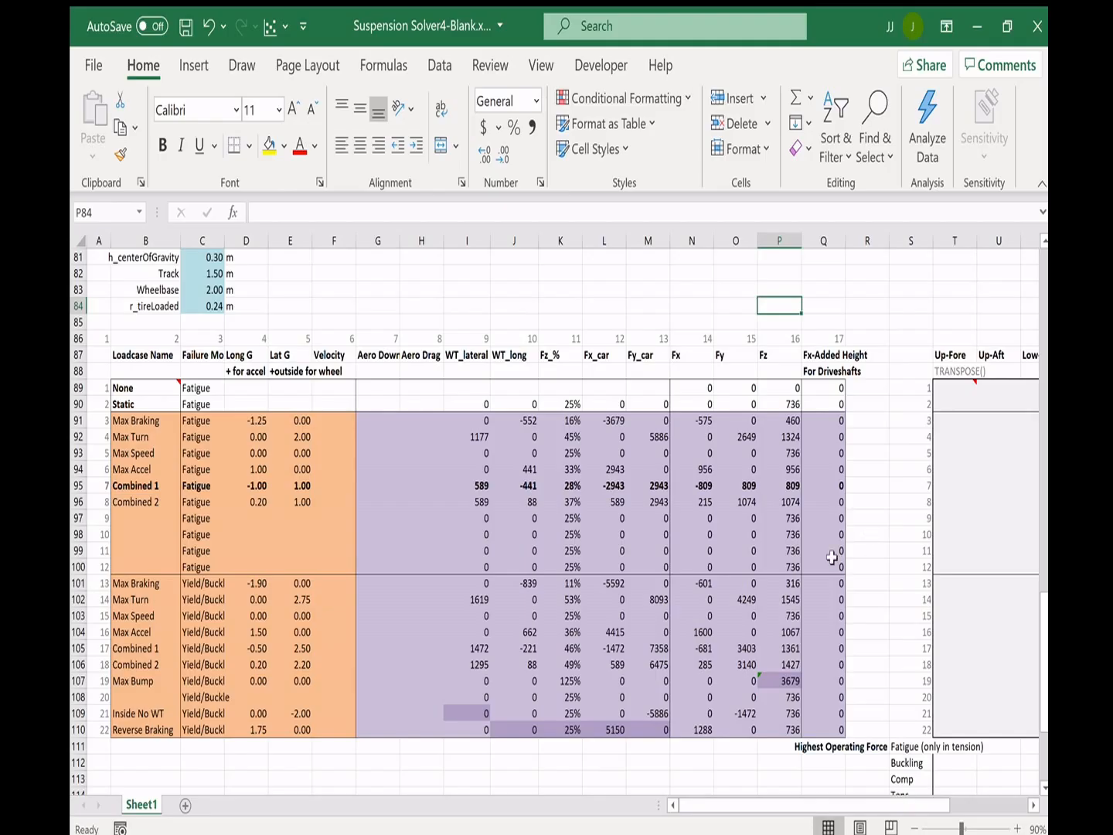
- Set the Fx-Added Height of the Yield/Buckle Max Accel loadcase in Q104 to 250
left_click_drag(817, 337, 815, 730)
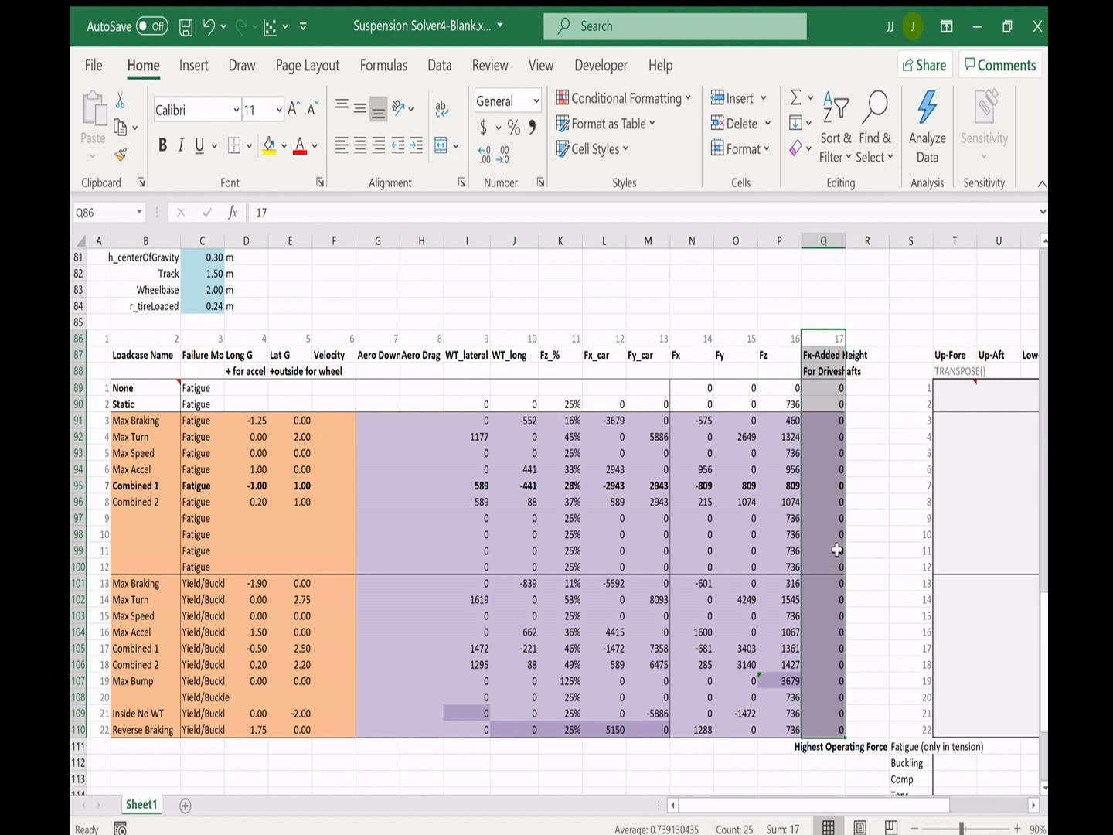
left_click(823, 631)
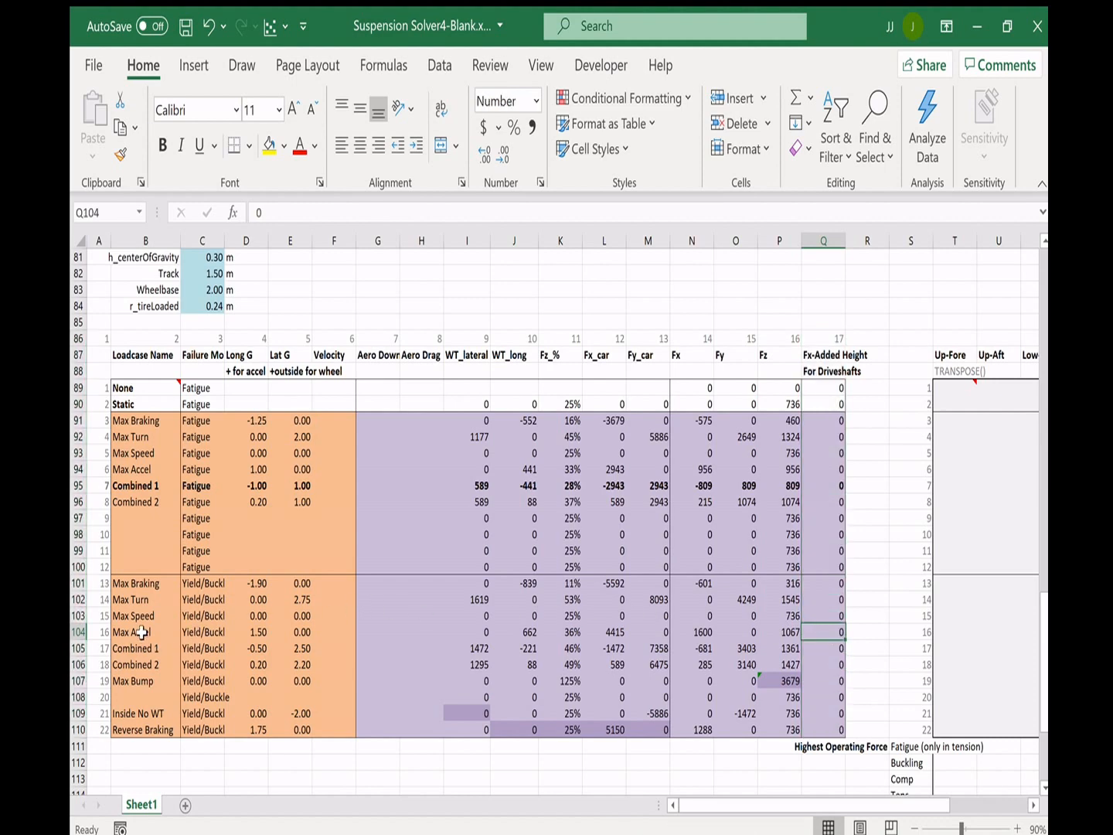
left_click_drag(125, 632, 290, 631)
left_click(132, 601)
left_click_drag(143, 633, 835, 633)
left_click(835, 634)
type("250")
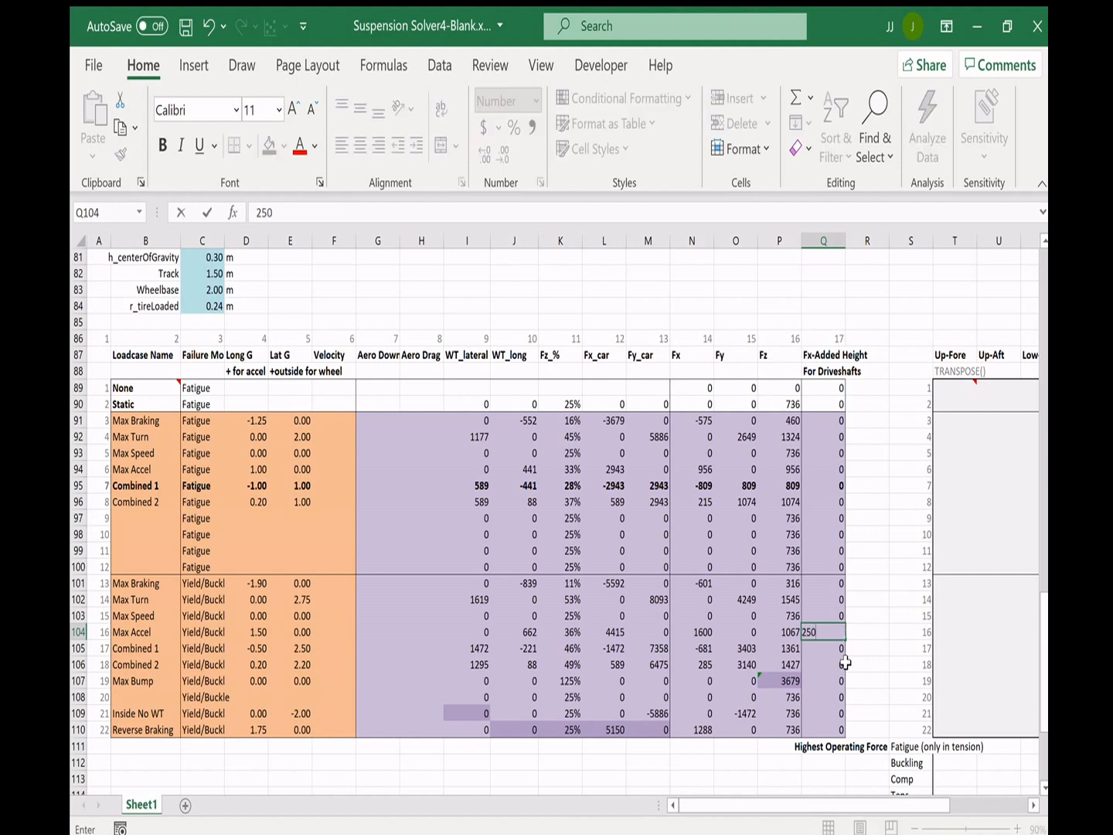
key("Return")
key("Up")
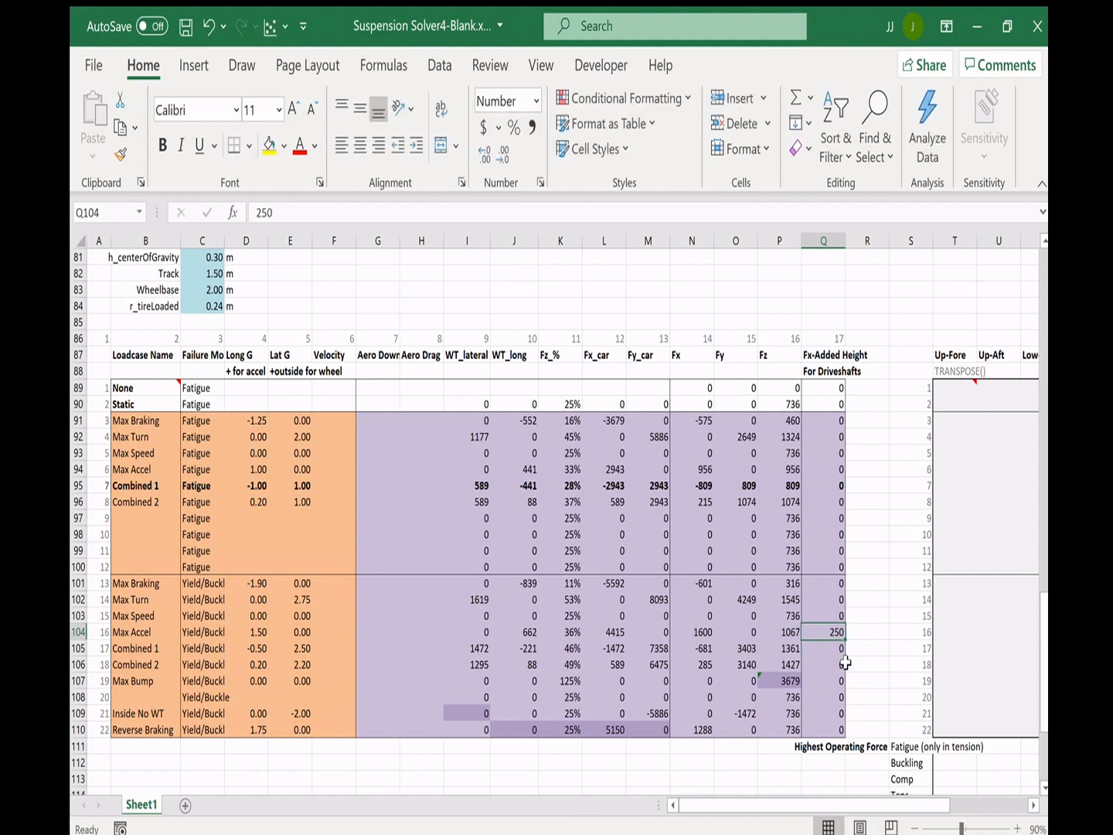
- Examine the Fx, Fy and Fz moment arms in C42:E44 and their source force locations in C19:E21
scroll(487, 527, "up", 9)
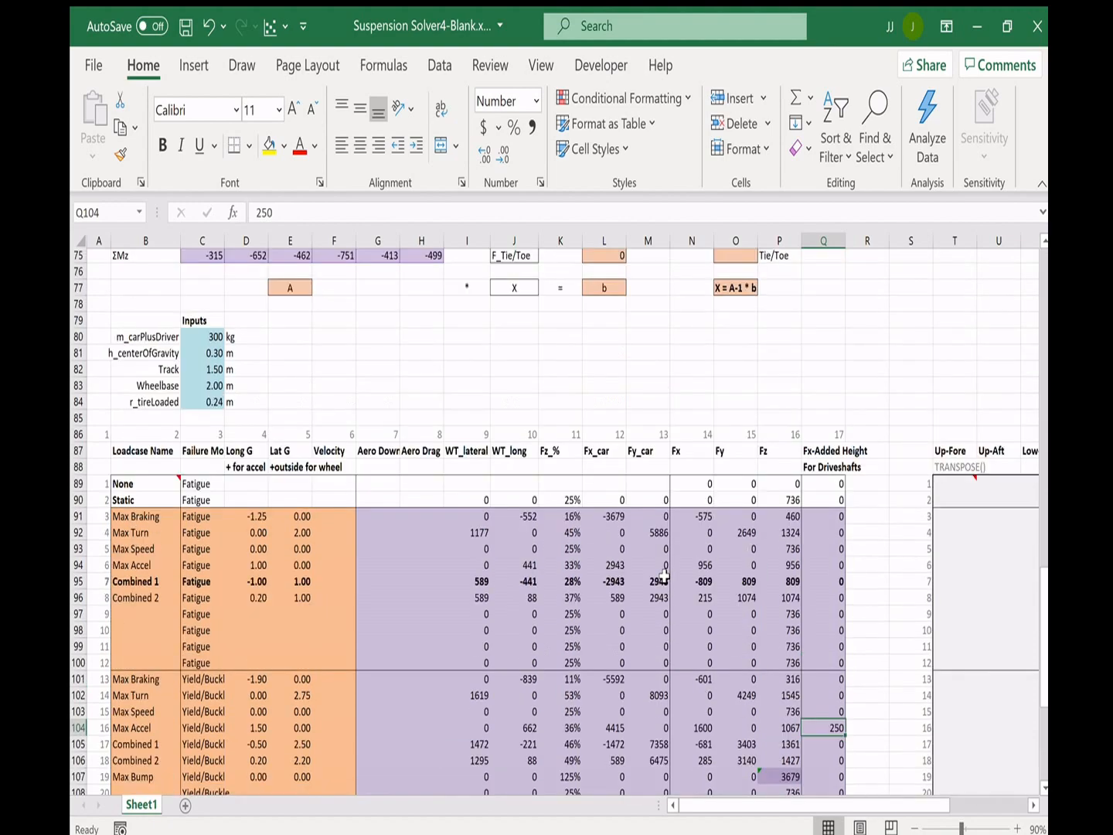
scroll(487, 527, "up", 4)
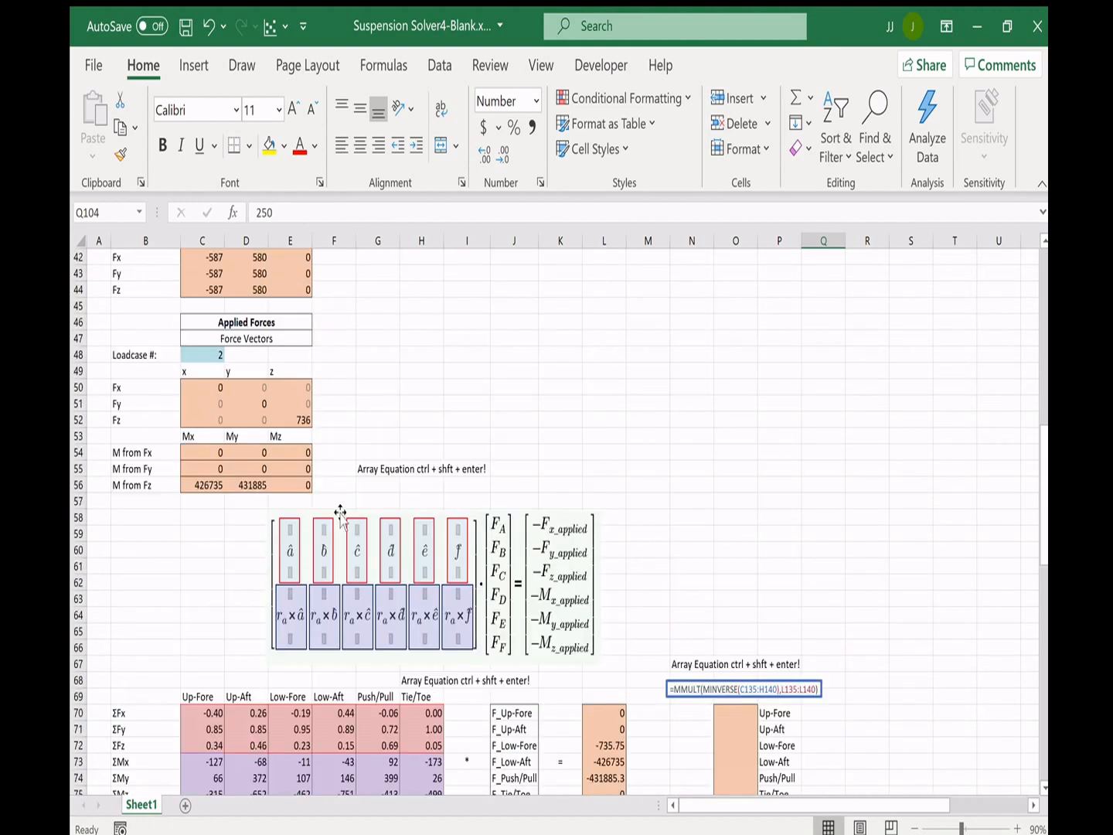
scroll(369, 449, "up", 2)
scroll(369, 449, "up", 1)
left_click(291, 422)
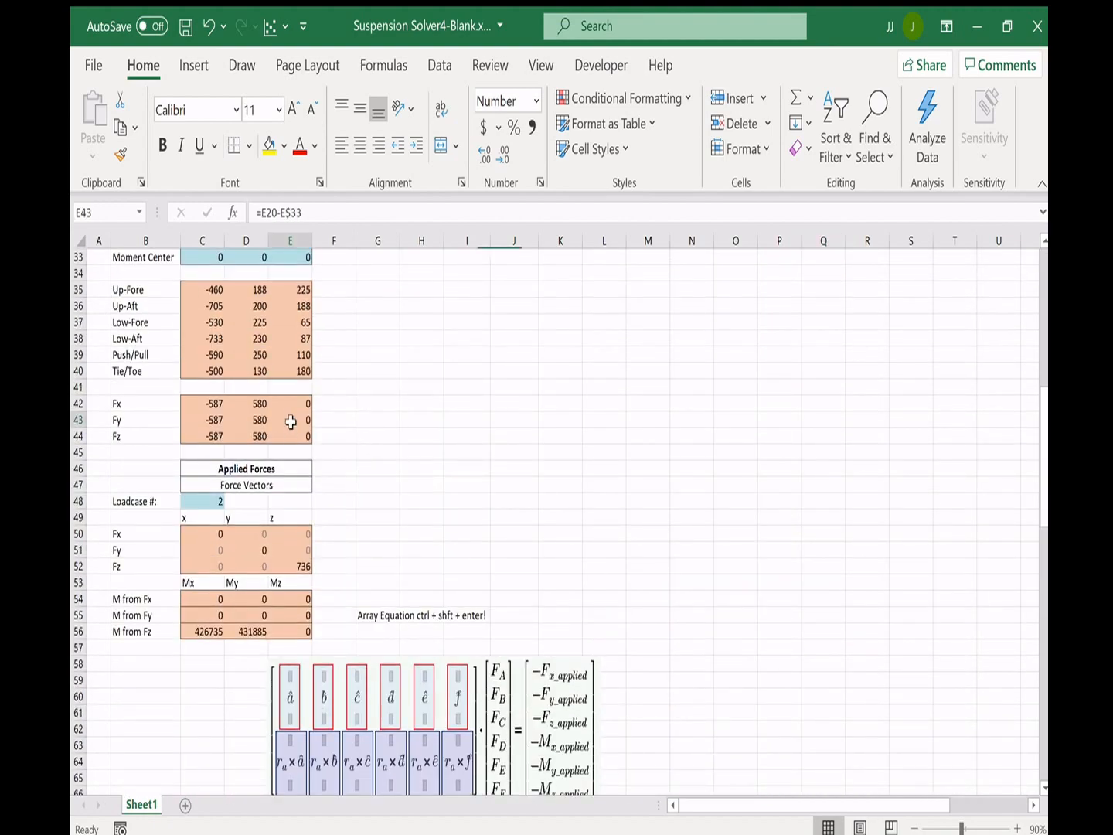
scroll(391, 445, "up", 2)
left_click_drag(203, 501, 286, 533)
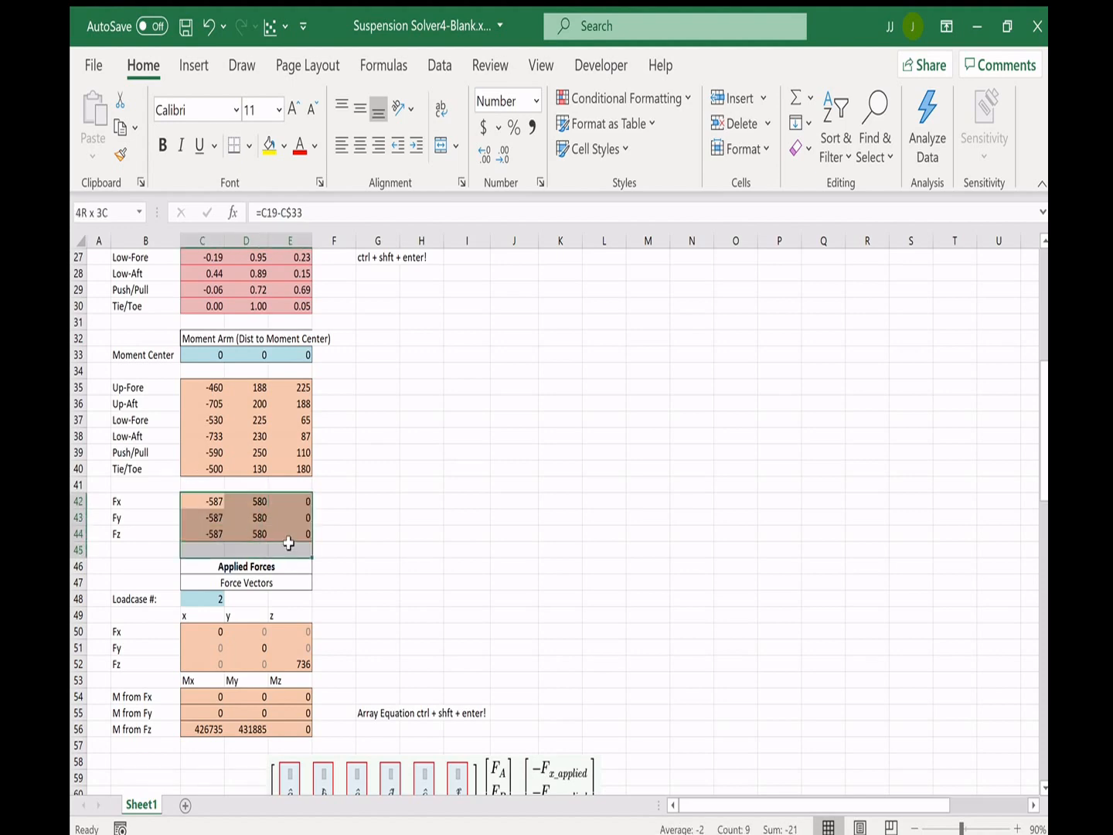
scroll(344, 503, "up", 4)
scroll(344, 503, "up", 2)
left_click_drag(193, 420, 301, 457)
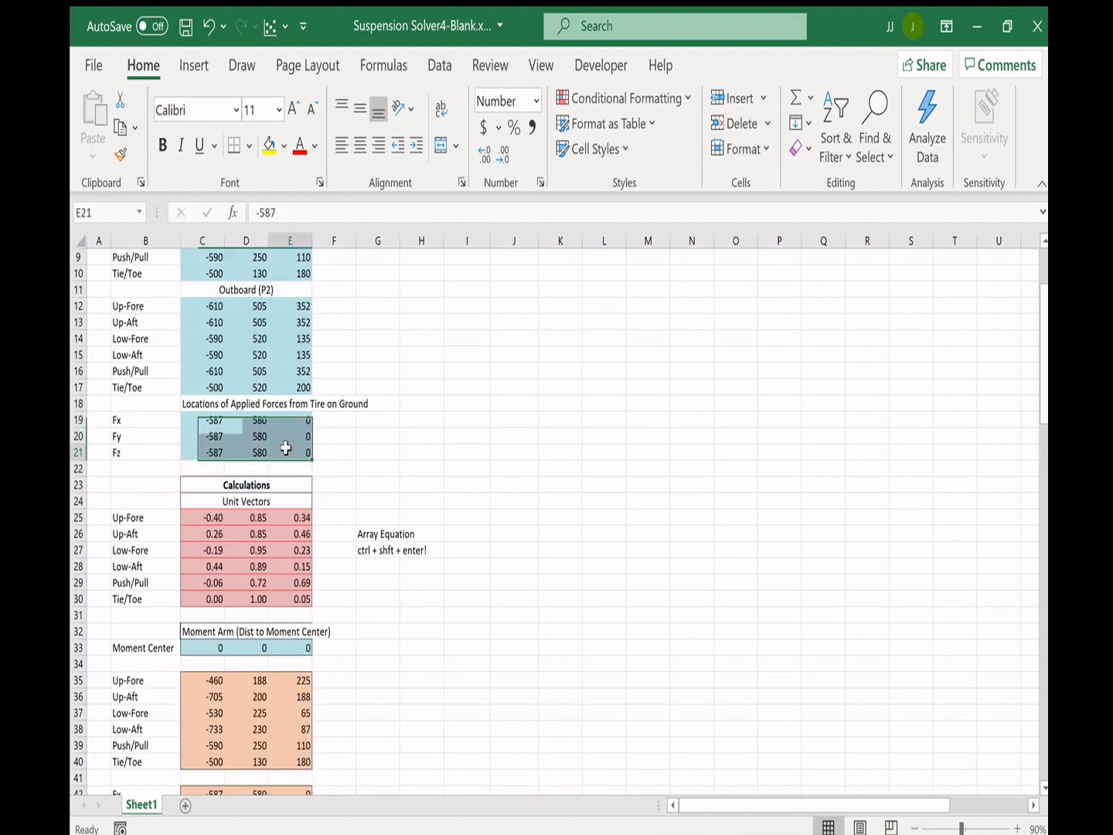
- Begin the Fx location's z formula in E19 as =0+VLOOKUP(C48, with the loadcase number as lookup value
left_click(296, 419)
left_click(260, 418)
left_click(286, 420)
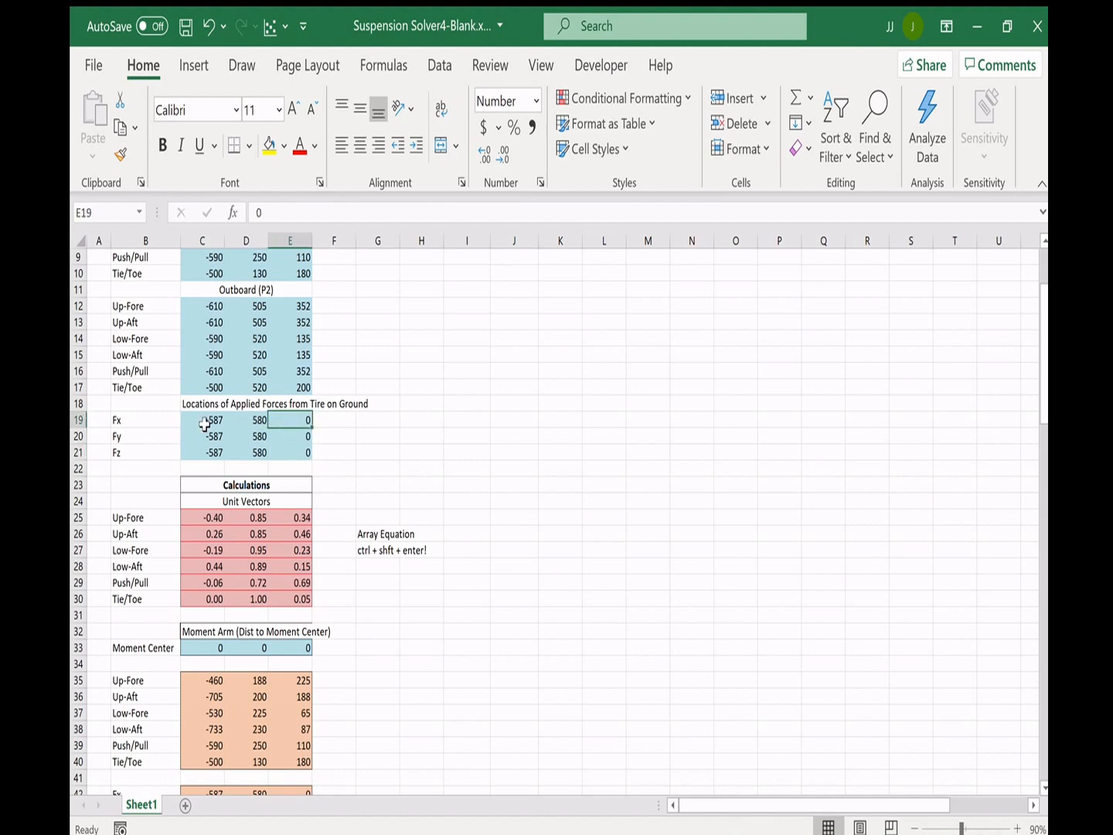
left_click(261, 216)
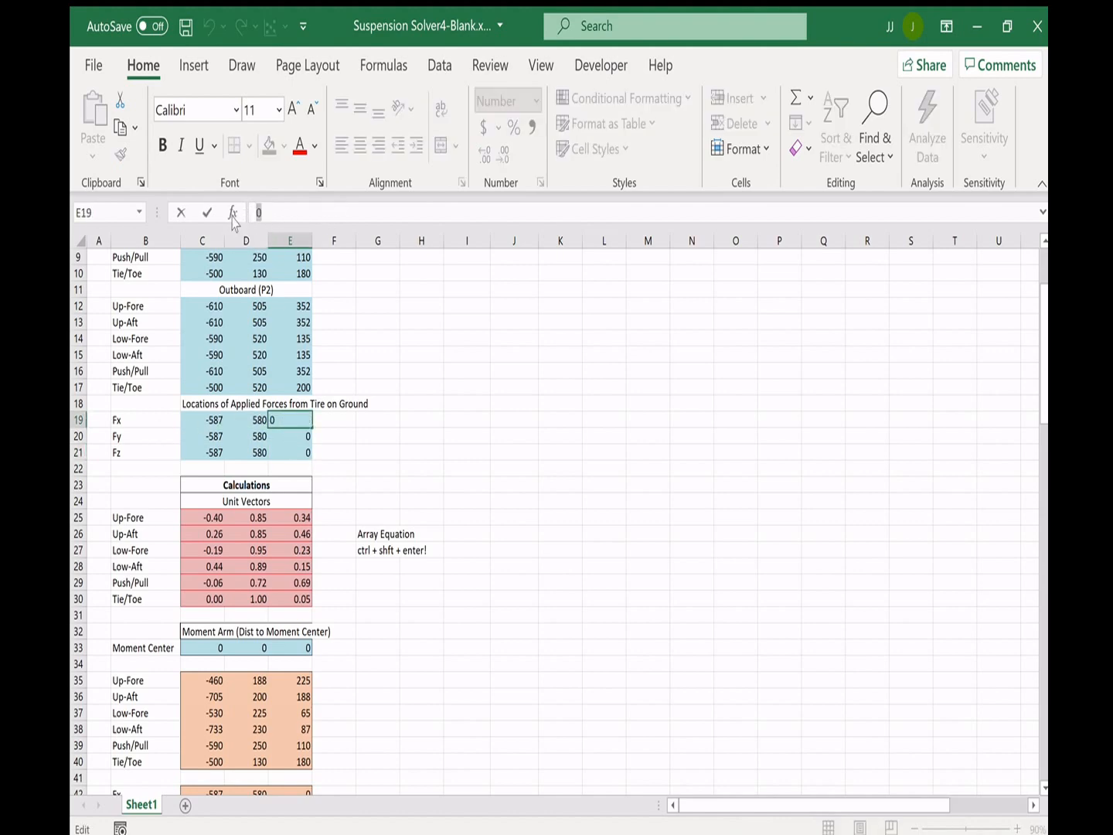
type("=0")
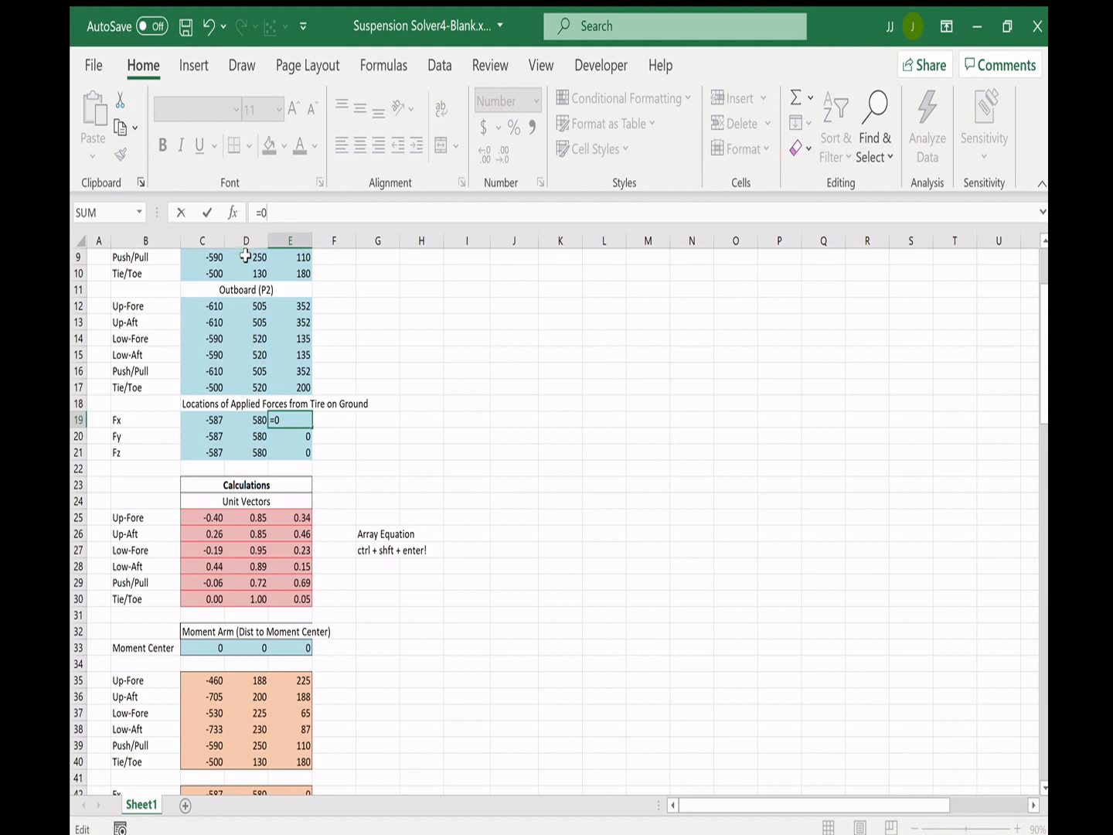
type("+")
scroll(533, 464, "down", 3)
scroll(532, 470, "down", 1)
type("vlo")
key("Tab")
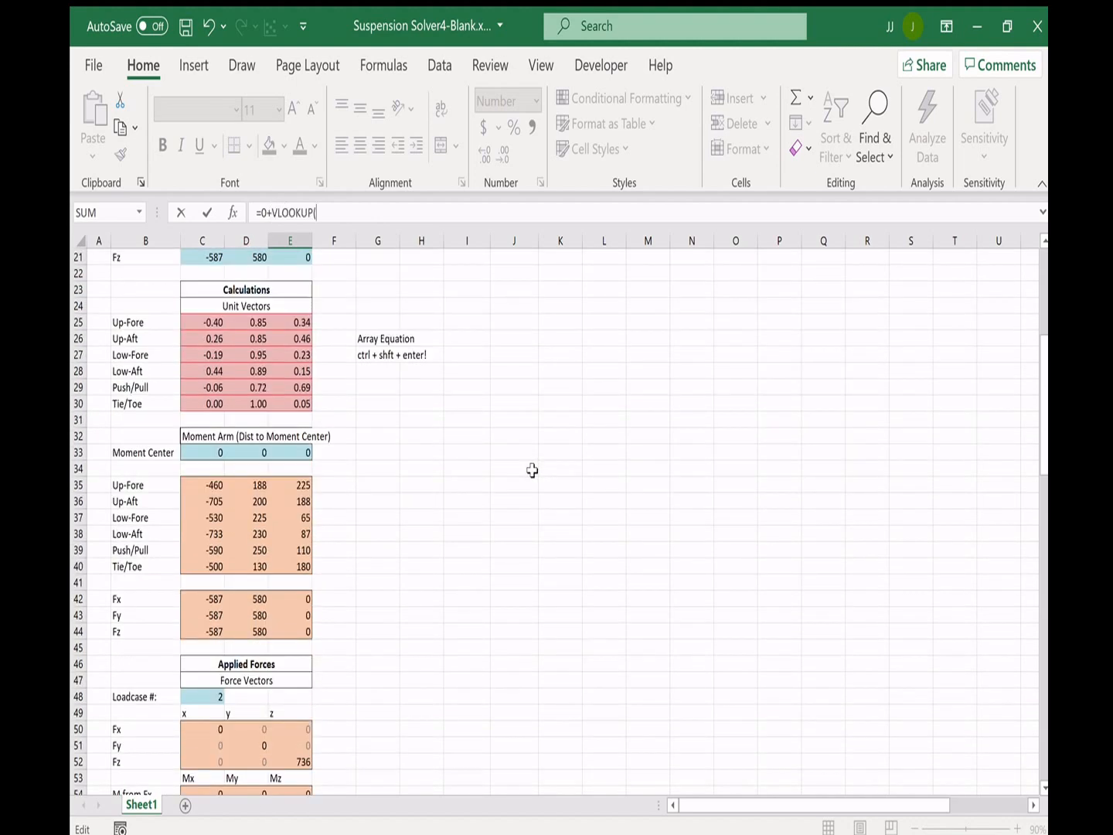
left_click(202, 697)
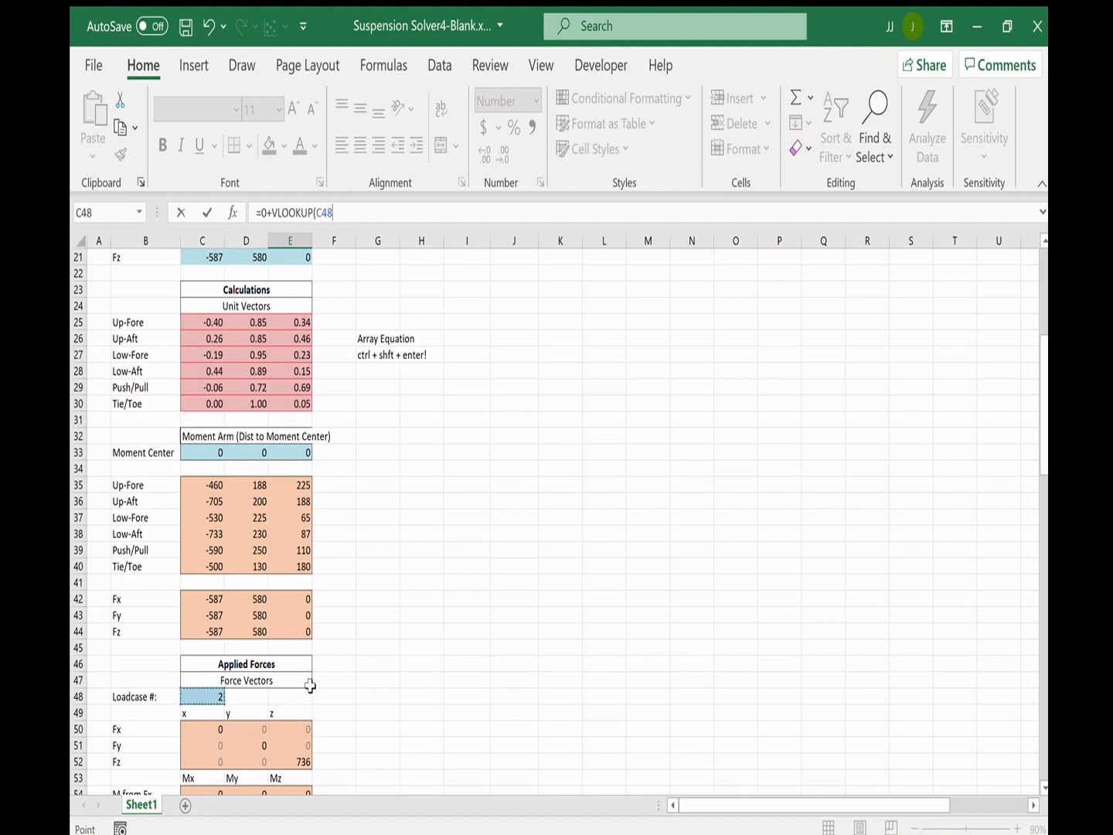
type(",")
- Complete the E19 lookup with the absolute loadcase table range $A$89:$Q$110, column 17 and FALSE for an exact match
scroll(469, 608, "down", 4)
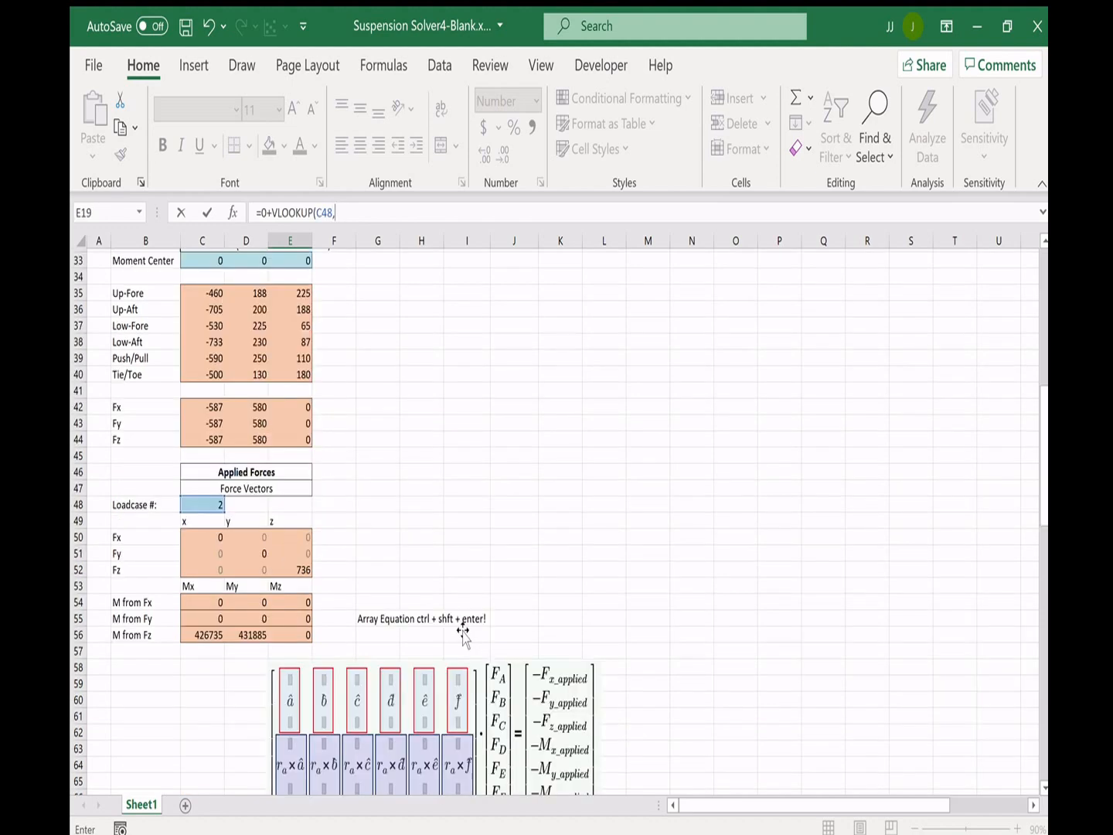
scroll(462, 632, "down", 12)
scroll(464, 634, "down", 2)
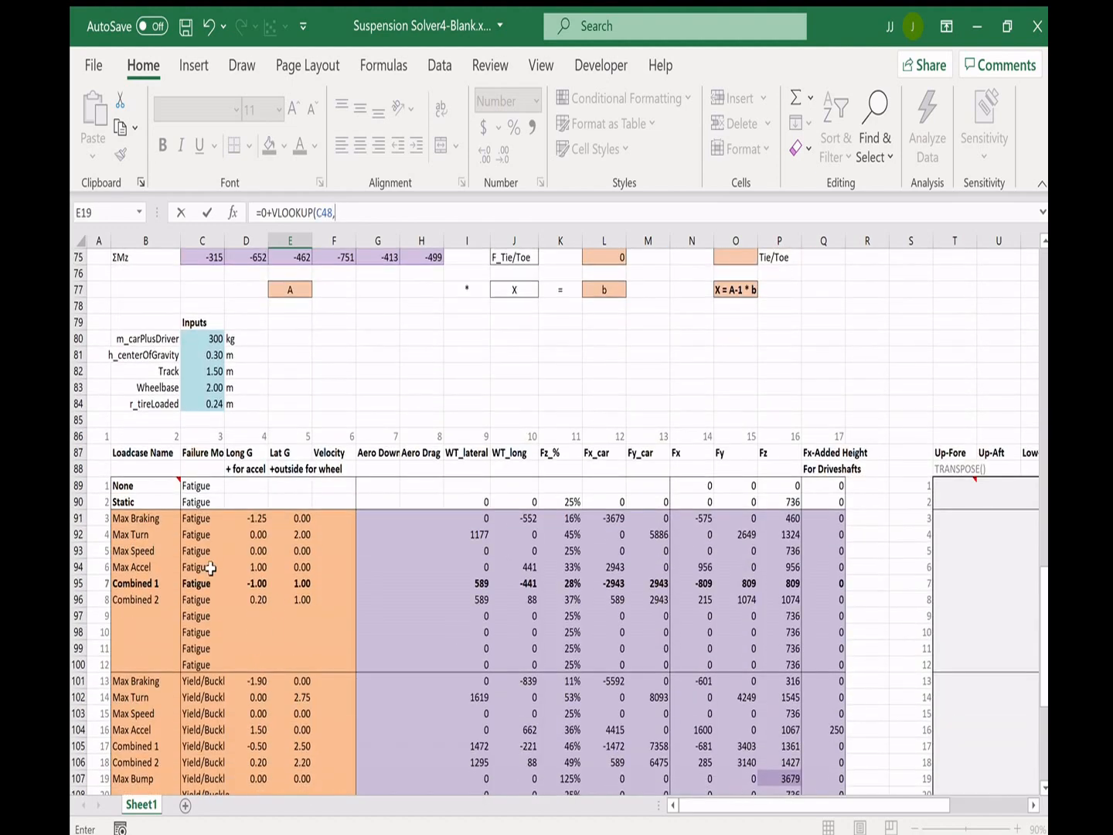
left_click_drag(97, 487, 852, 751)
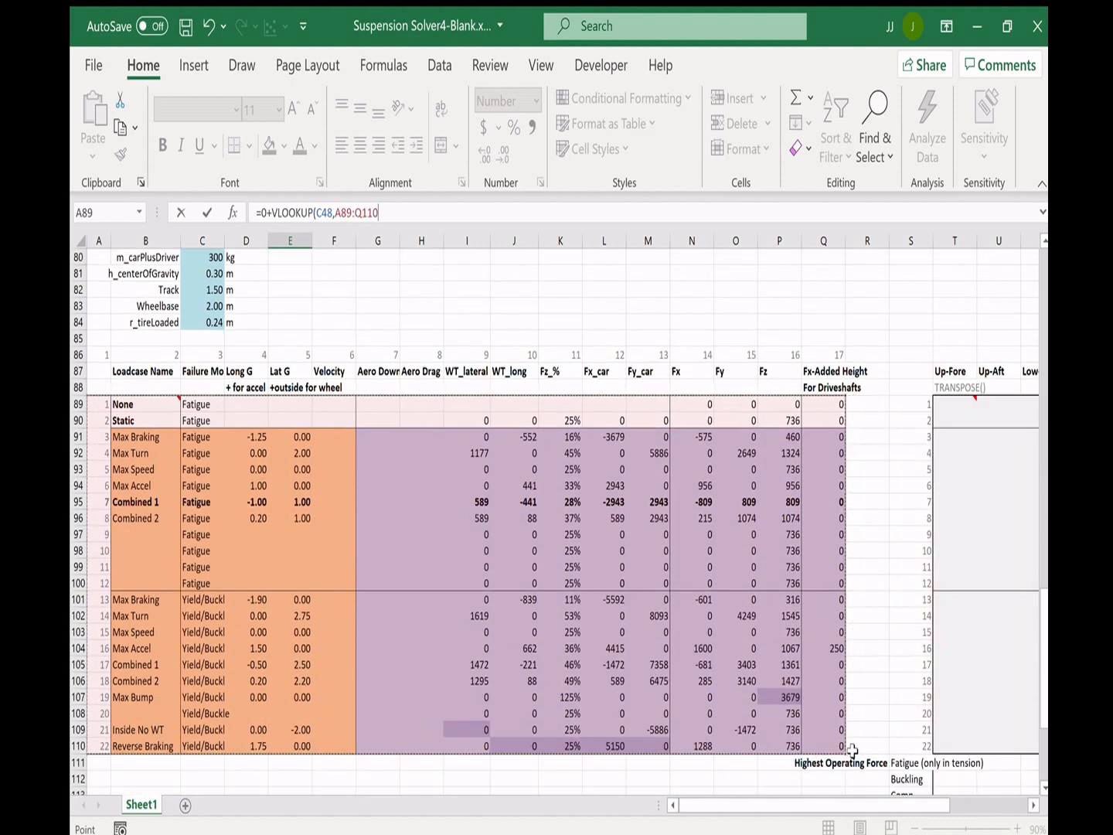
key("F4")
type(",")
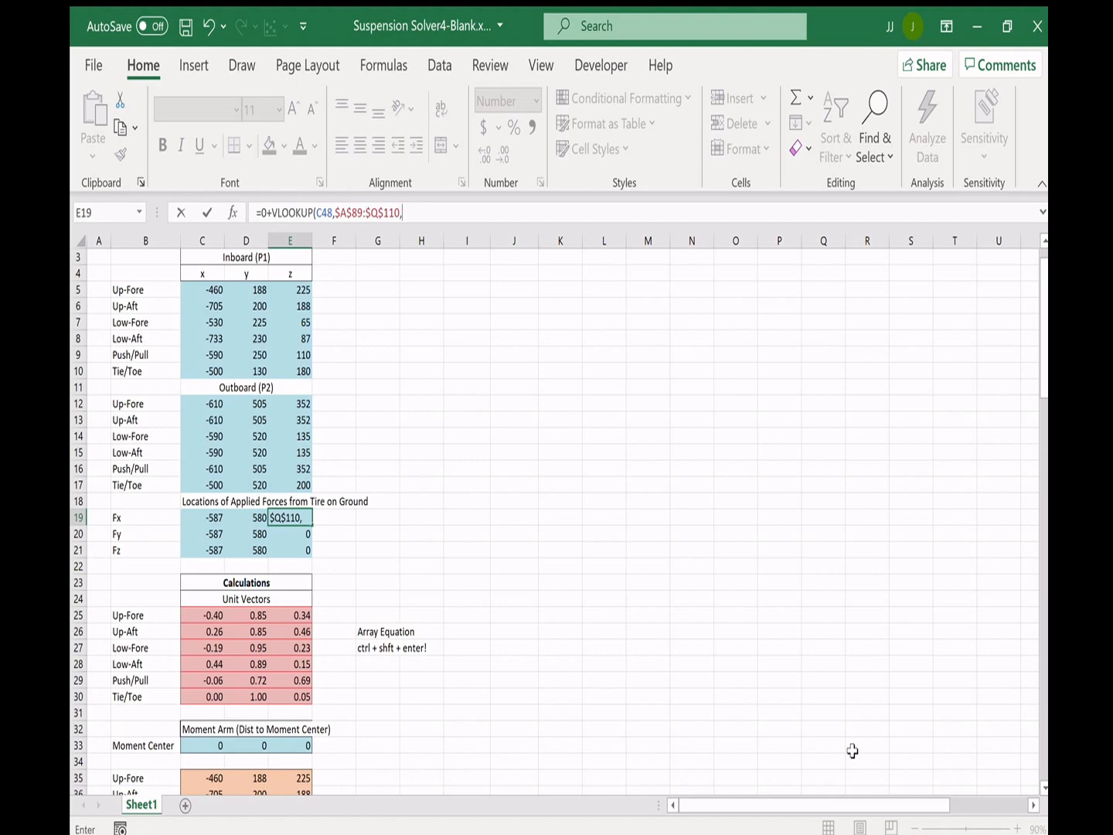
scroll(657, 654, "down", 6)
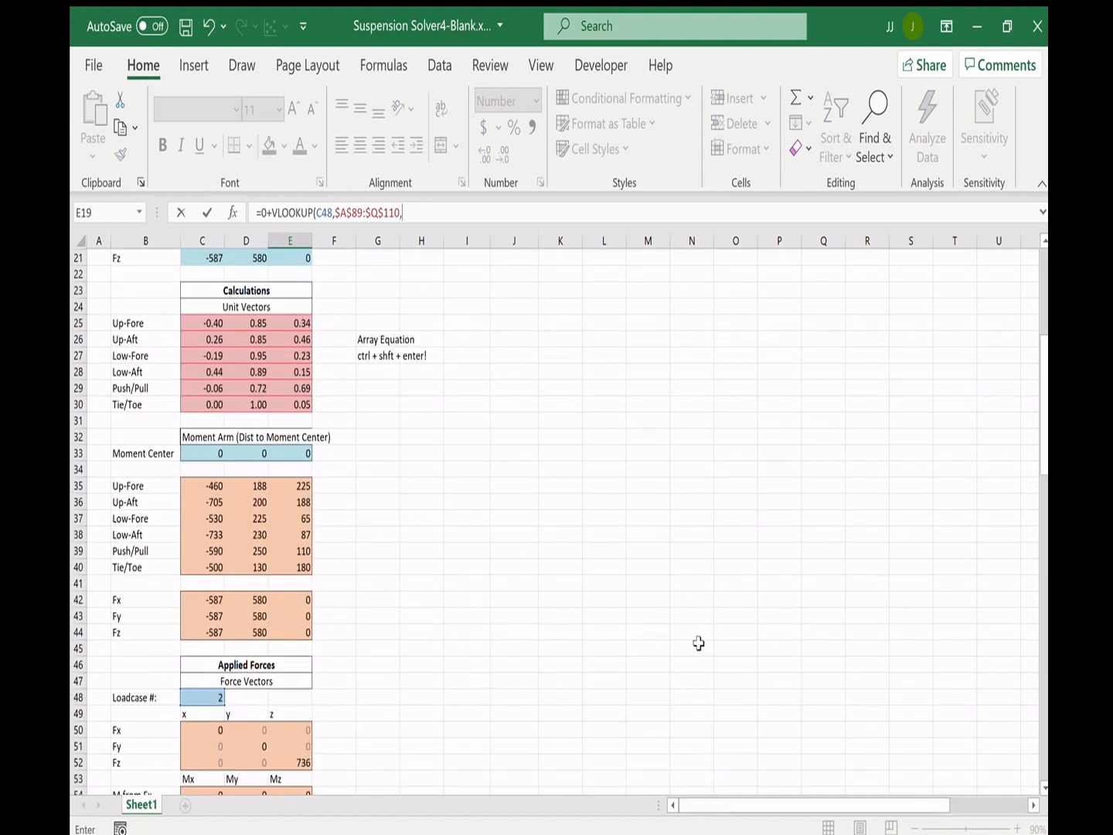
scroll(704, 649, "down", 20)
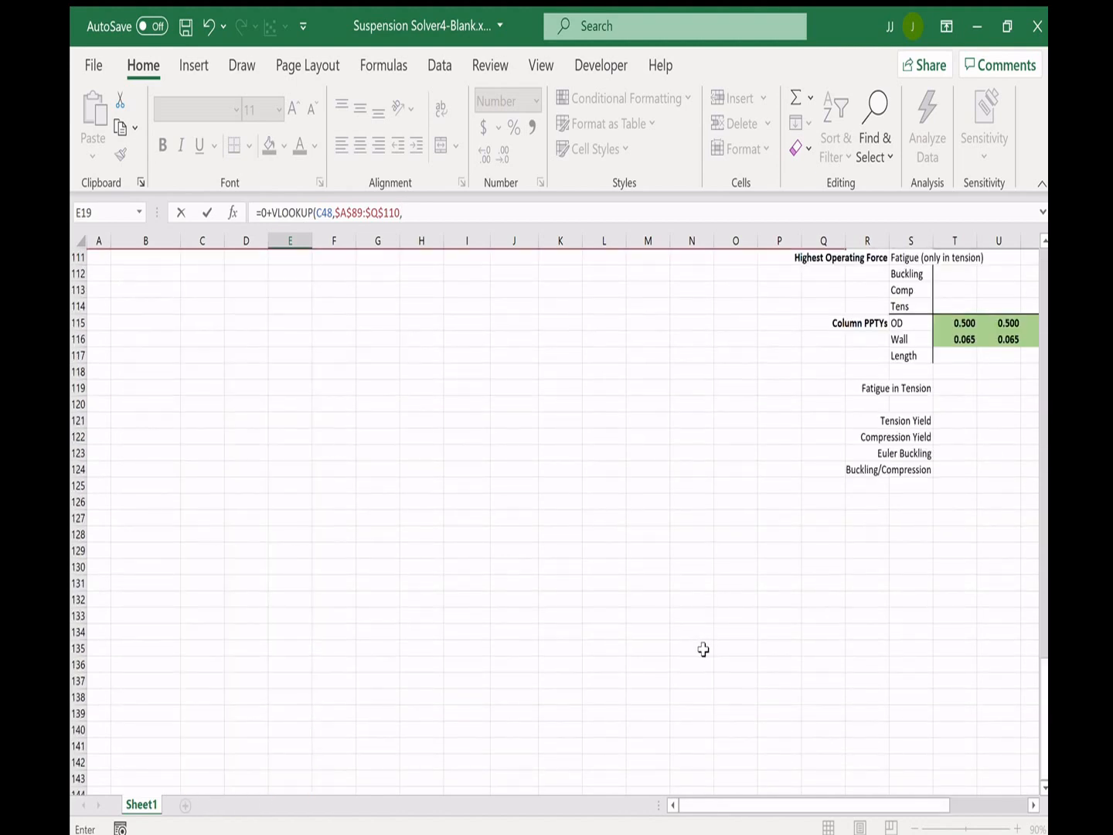
scroll(712, 644, "up", 7)
scroll(719, 618, "up", 2)
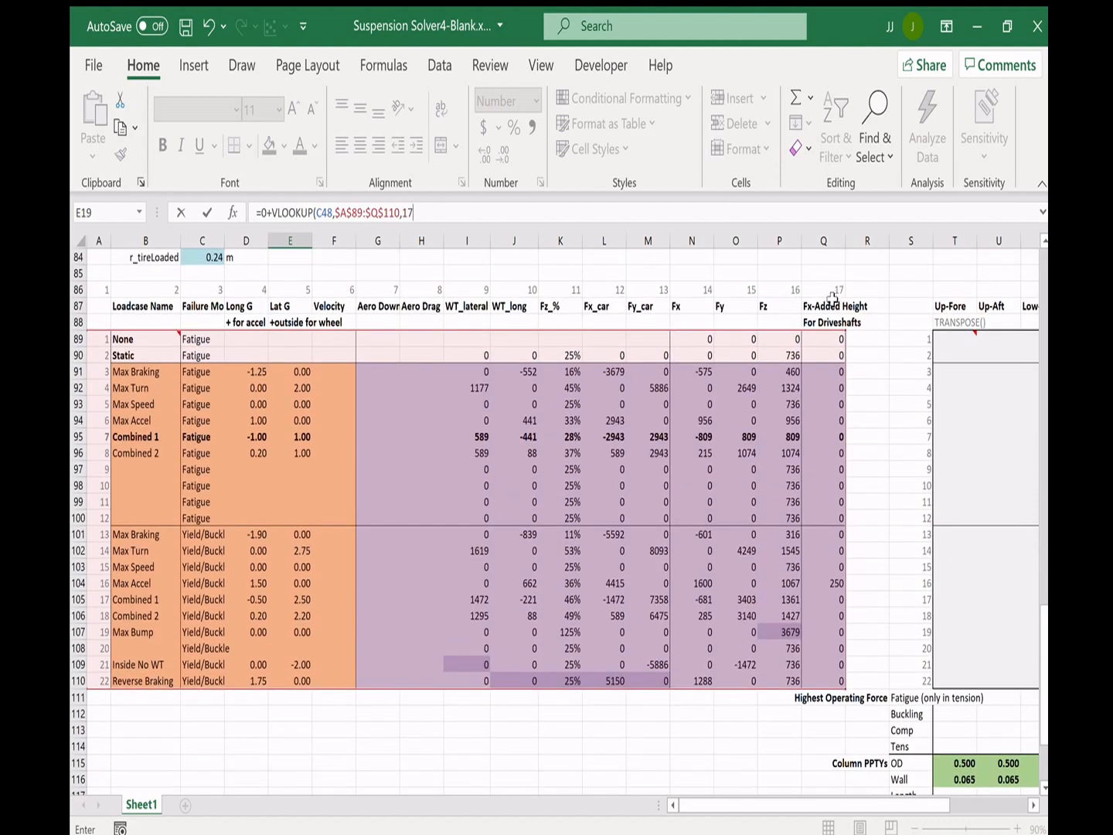
type("FALSE)")
key("Return")
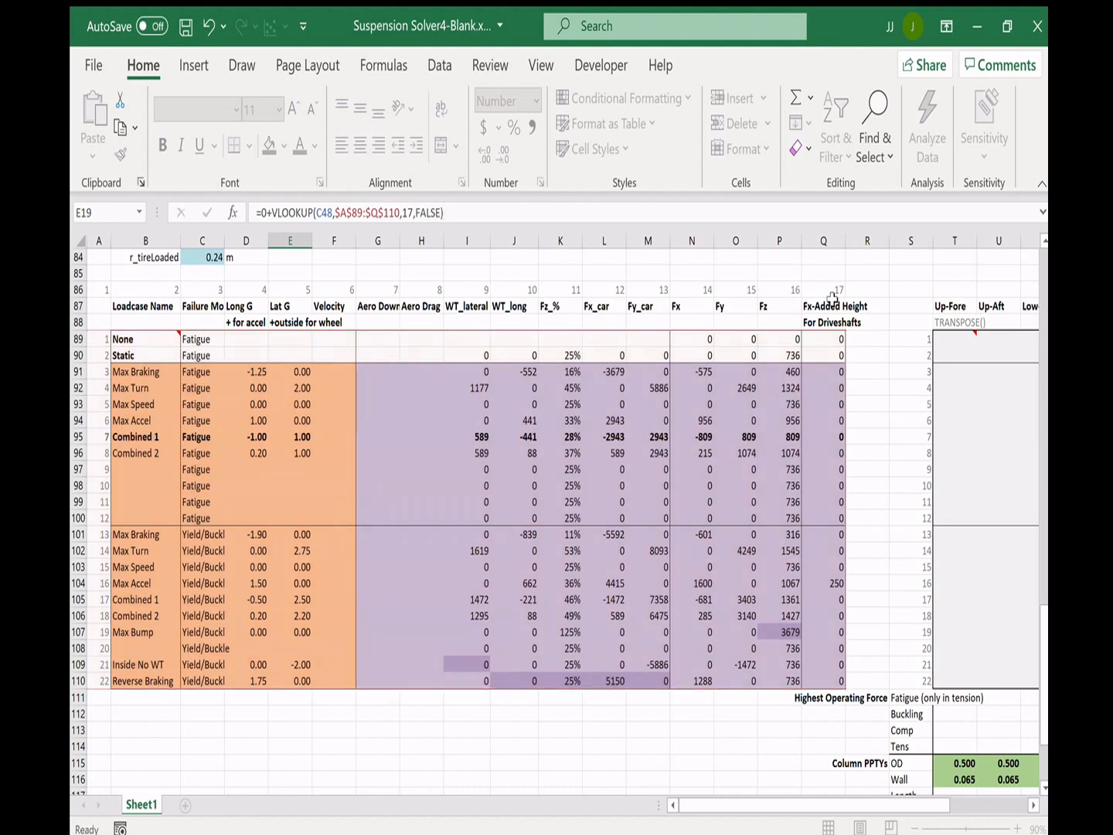
- Check the lookup formula entered for the Fx location's z value in E19
scroll(775, 317, "up", 2)
left_click(454, 424)
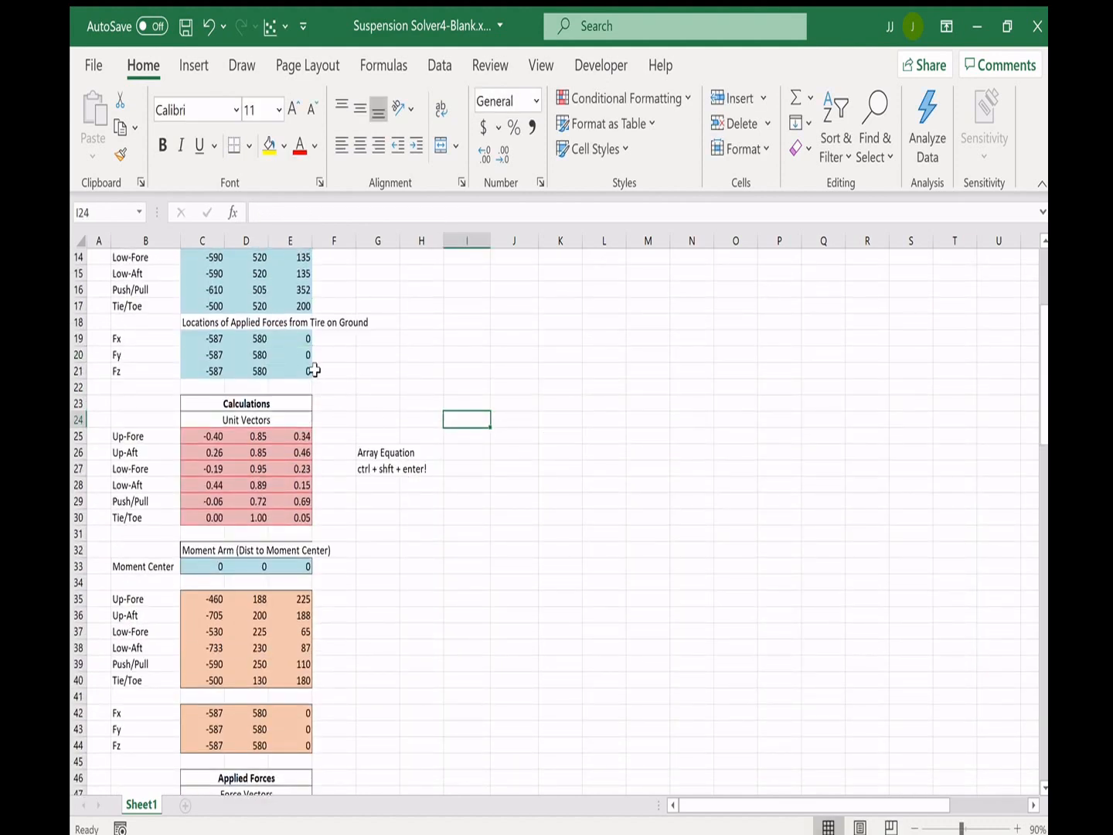
left_click(288, 354)
left_click(302, 339)
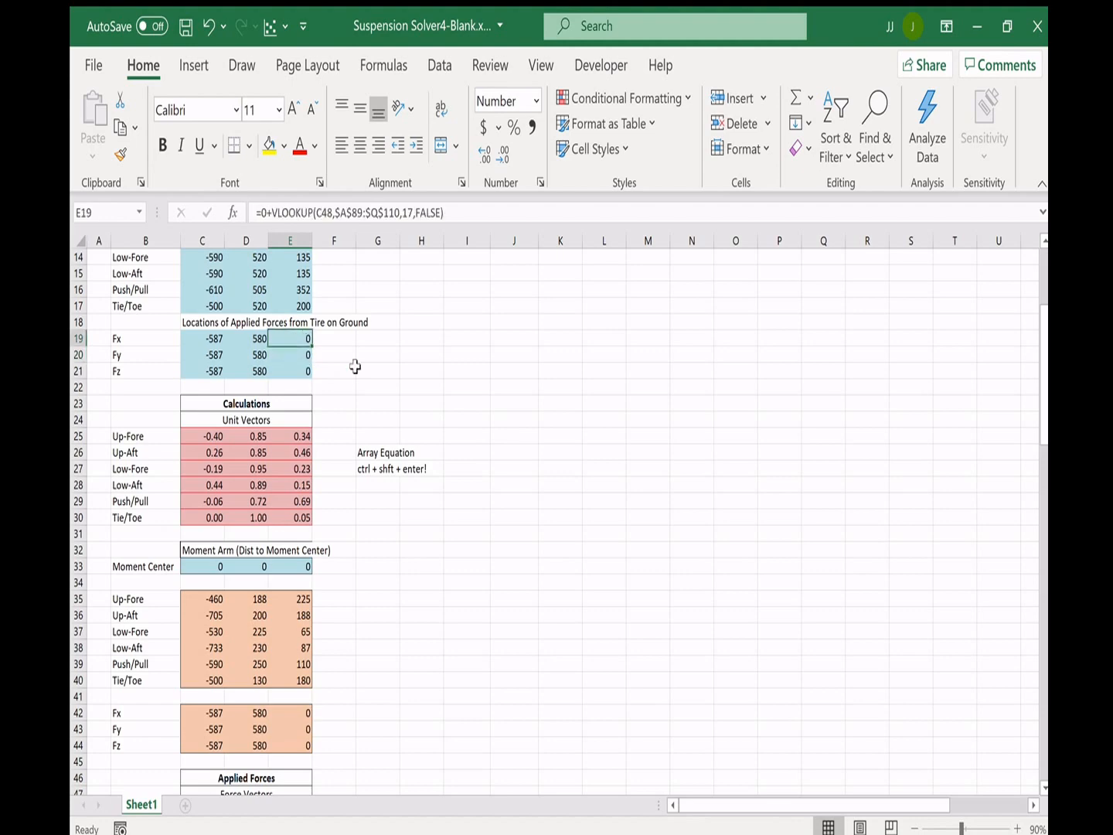
scroll(539, 473, "down", 13)
left_click(537, 484)
scroll(634, 528, "down", 5)
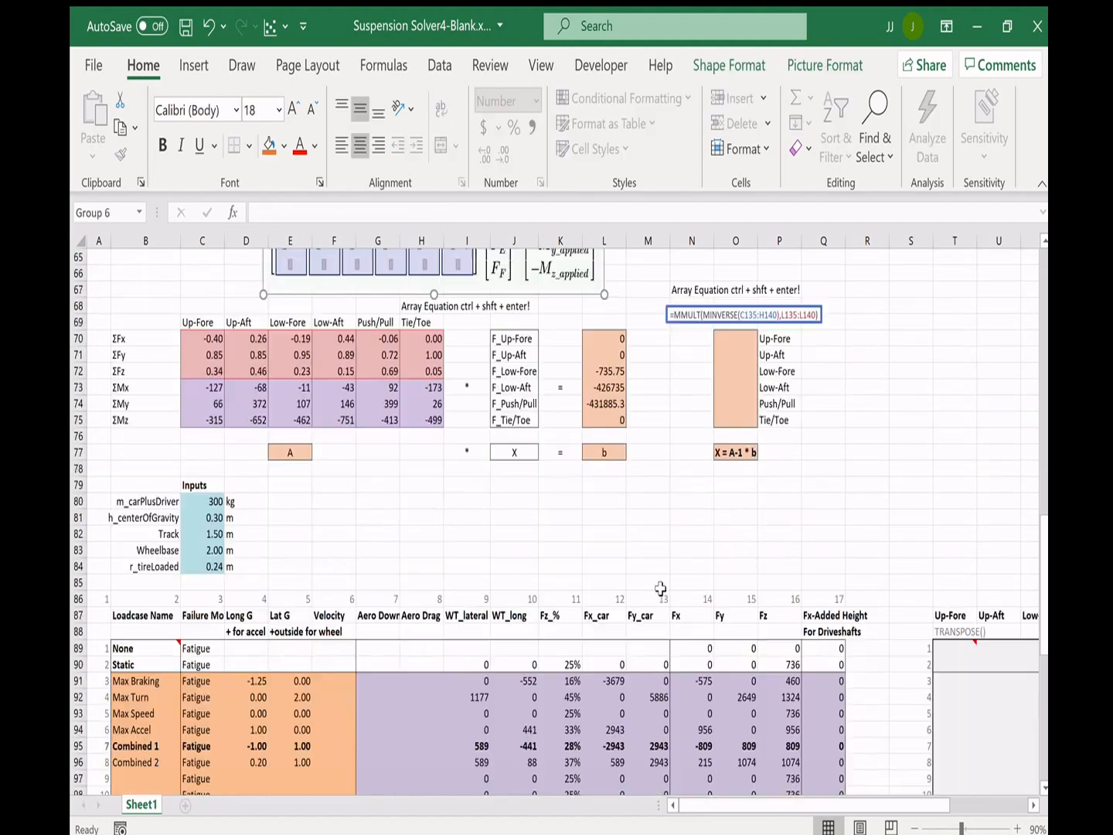
- Undo the last Fx-added height entry for the Yield/Buckle Max Accel loadcase in Q104
left_click(649, 502)
scroll(833, 688, "down", 3)
left_click(833, 695)
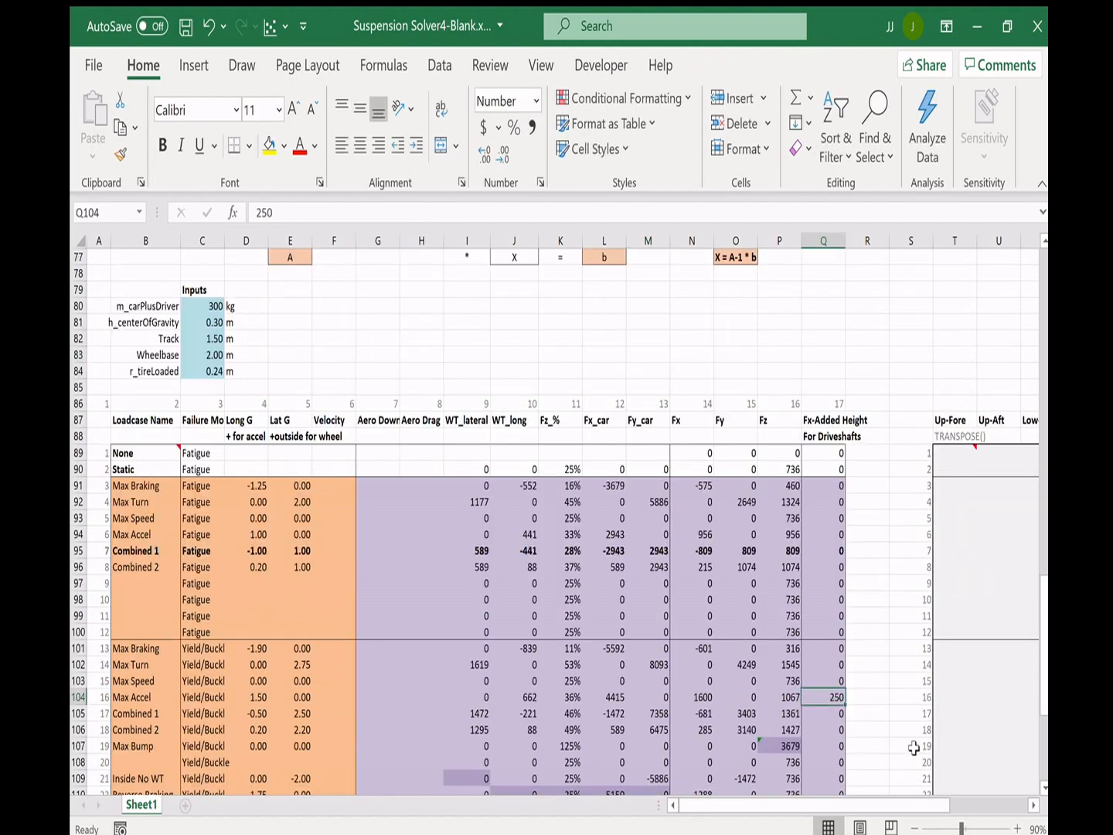
key("ctrl+z")
left_click(605, 371)
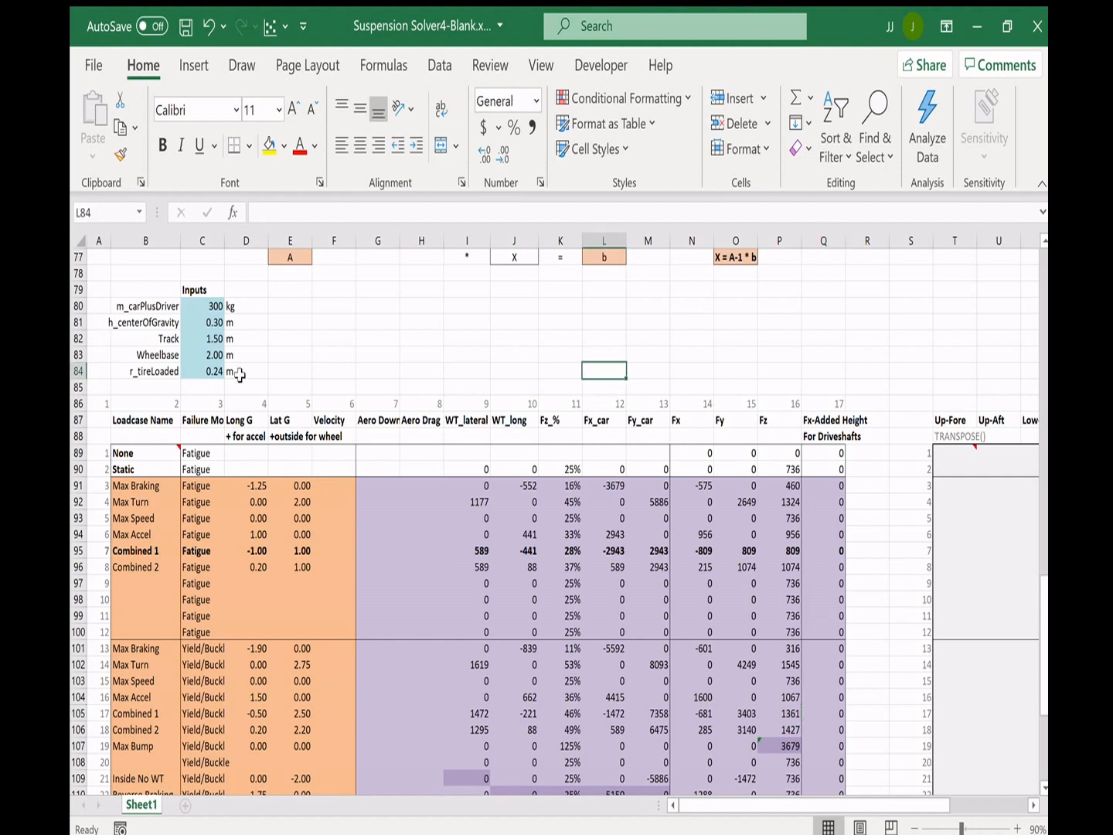
- Set the applied forces' loadcase number in C48 to 4
scroll(251, 410, "up", 9)
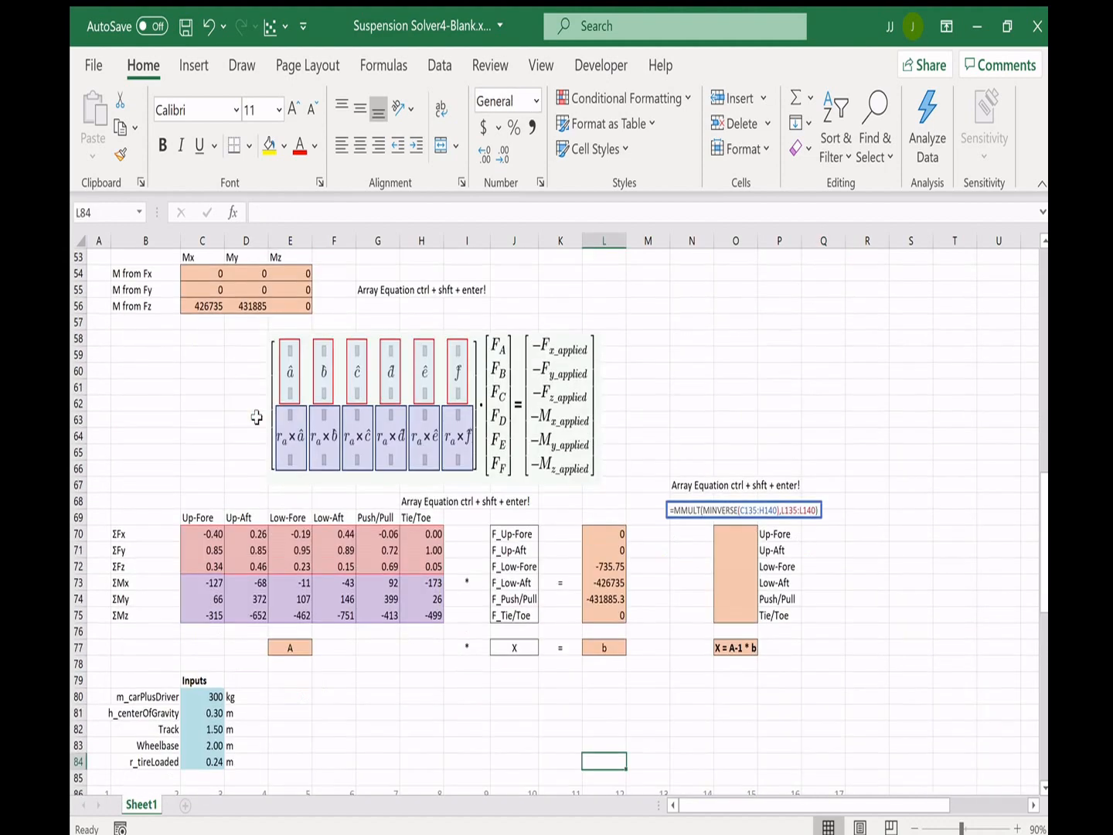
scroll(249, 420, "up", 1)
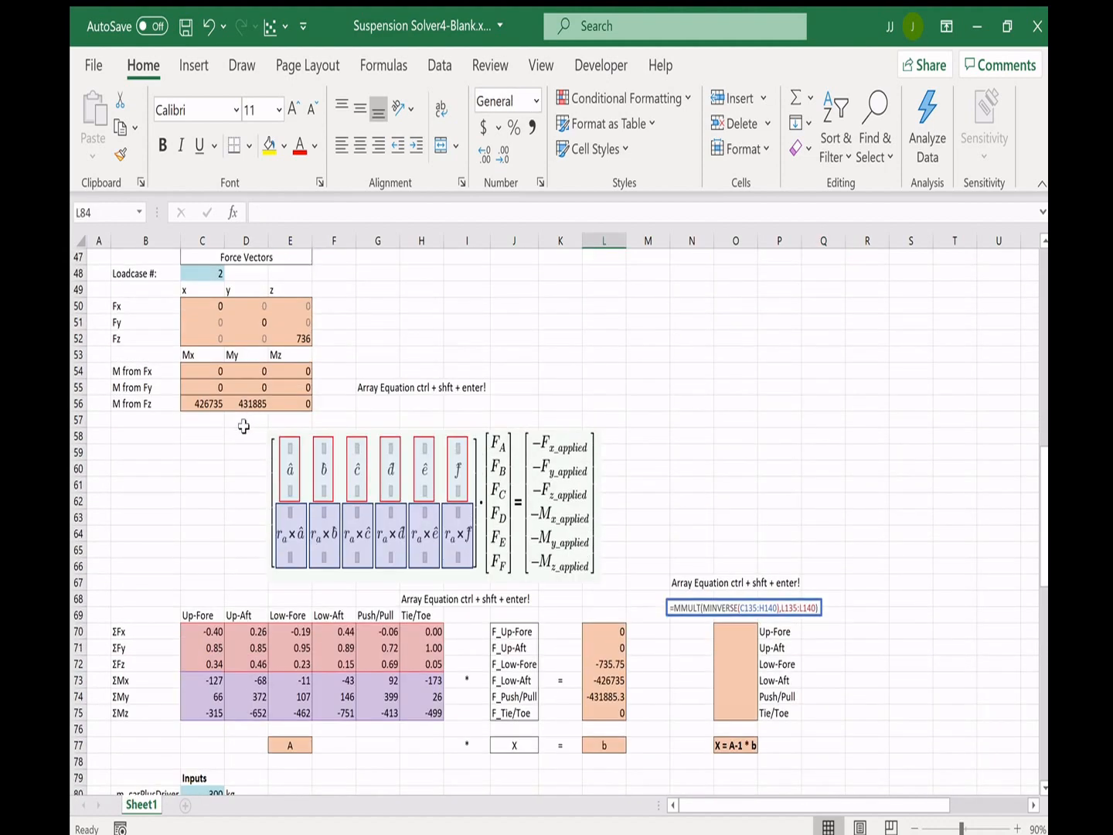
scroll(243, 426, "up", 2)
left_click(211, 374)
type("4")
key("Return")
key("Up")
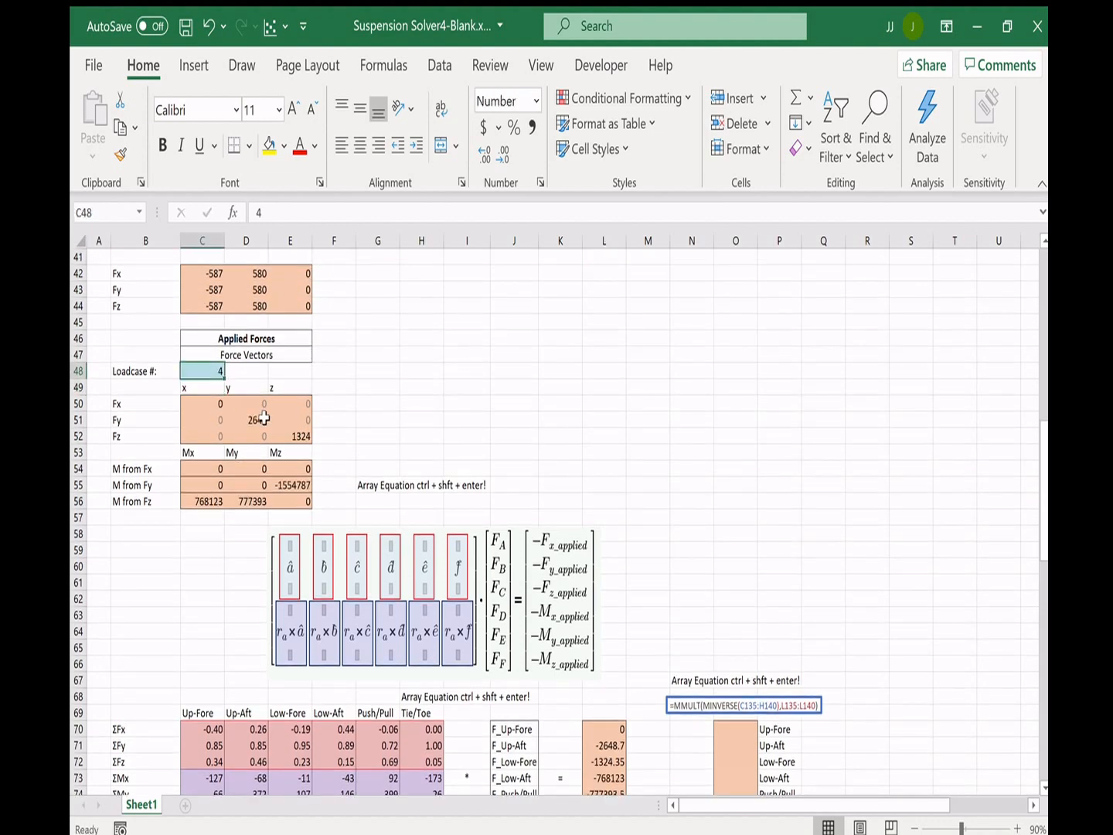
- Set the applied forces' loadcase number in C48 to 6
type("6")
key("Return")
key("Up")
left_click(779, 386)
- Begin an array formula over the solution vector O70:O75 with =MMULT(MINVERSE(
scroll(717, 450, "down", 3)
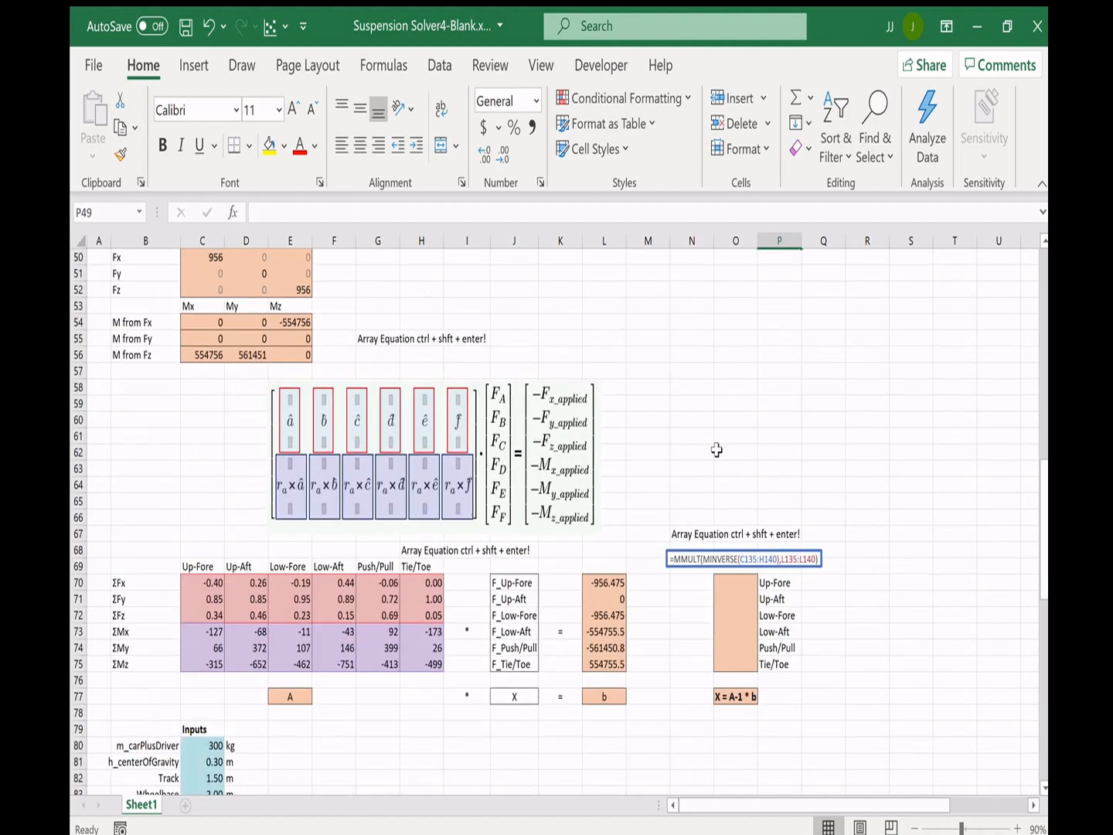
scroll(717, 450, "down", 1)
left_click_drag(728, 535, 730, 616)
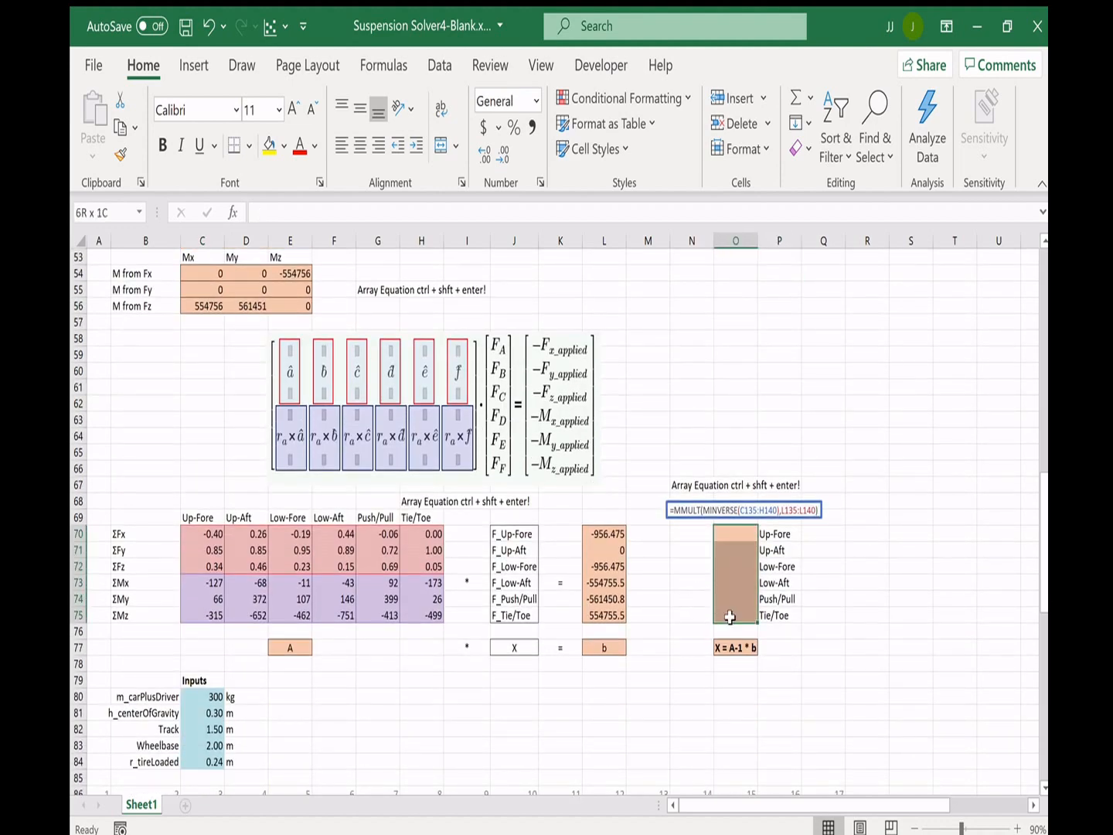
type("=m")
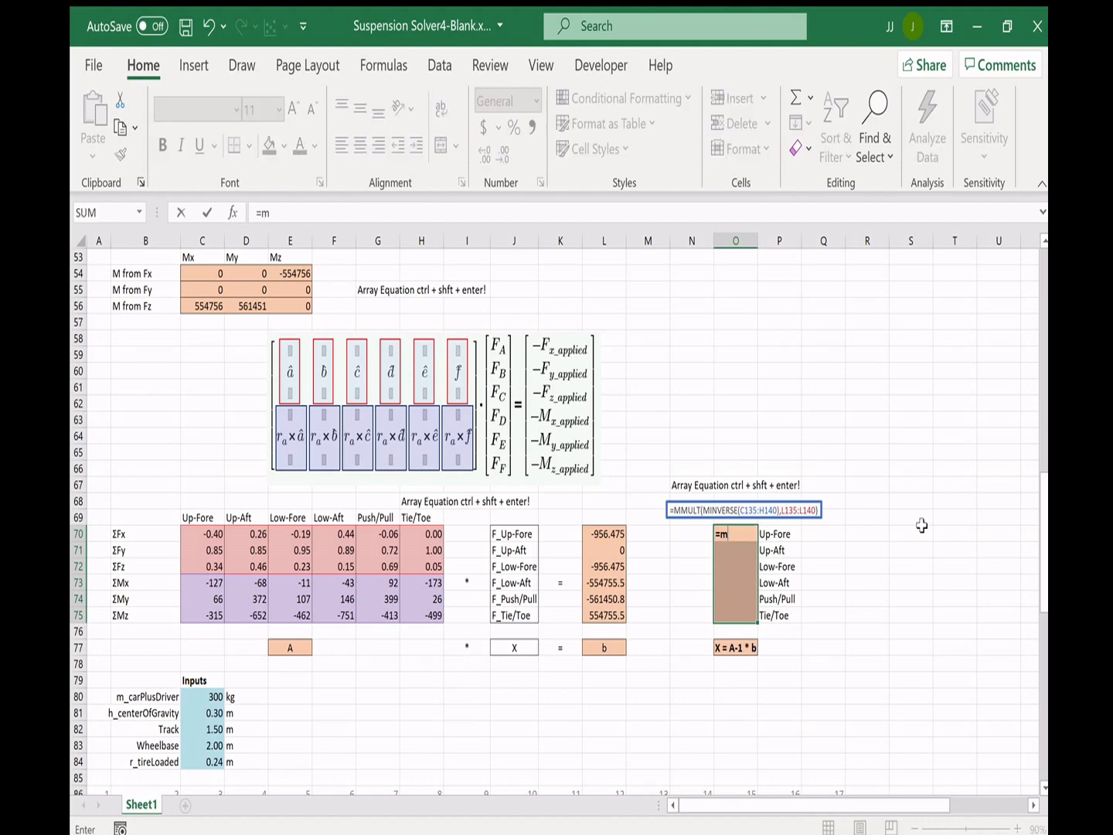
type("mu")
key("Tab")
type("m")
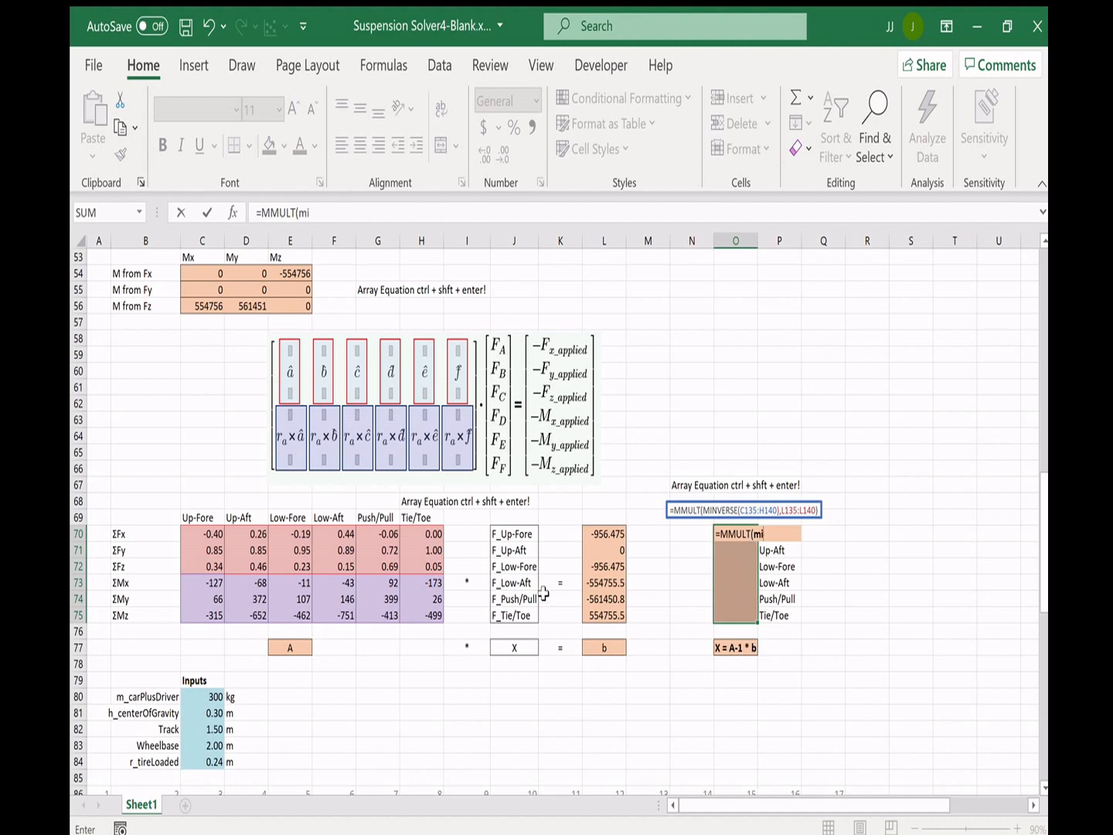
type("inver")
key("Tab")
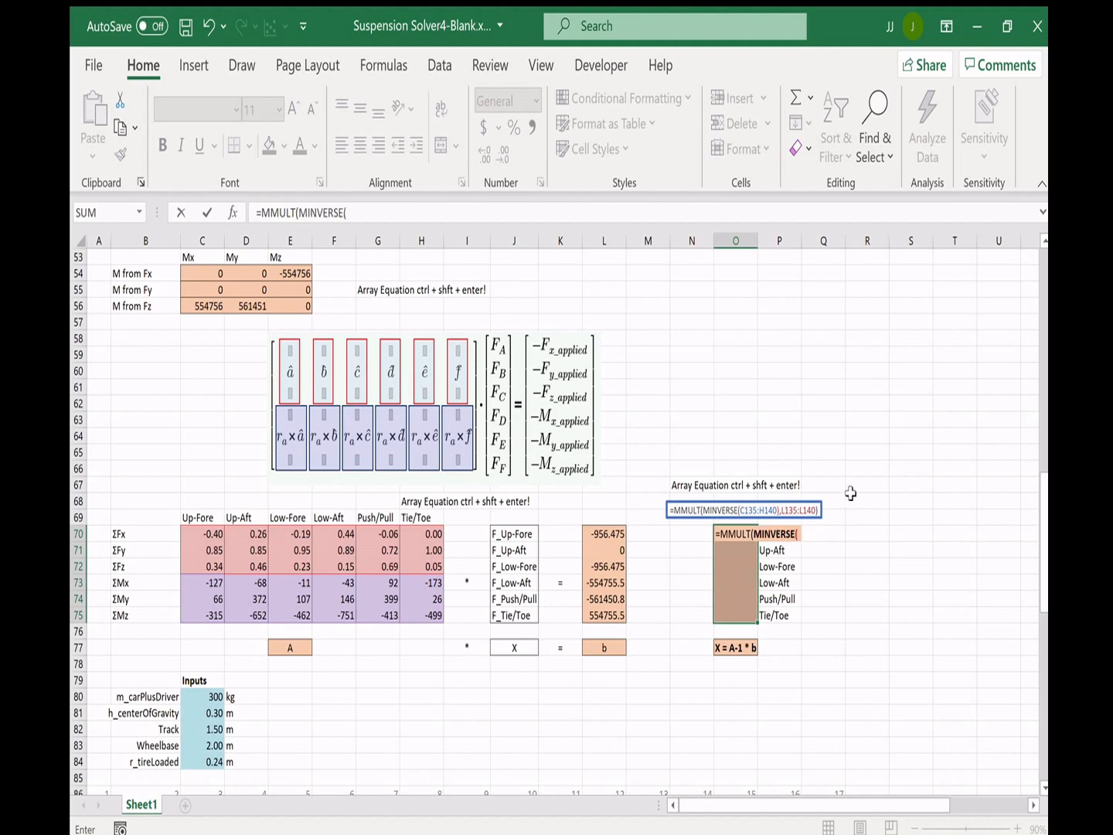
- Complete the formula with matrix C70:H75 and vector L70:L75, entering it as an array formula across O70:O75
left_click(216, 535)
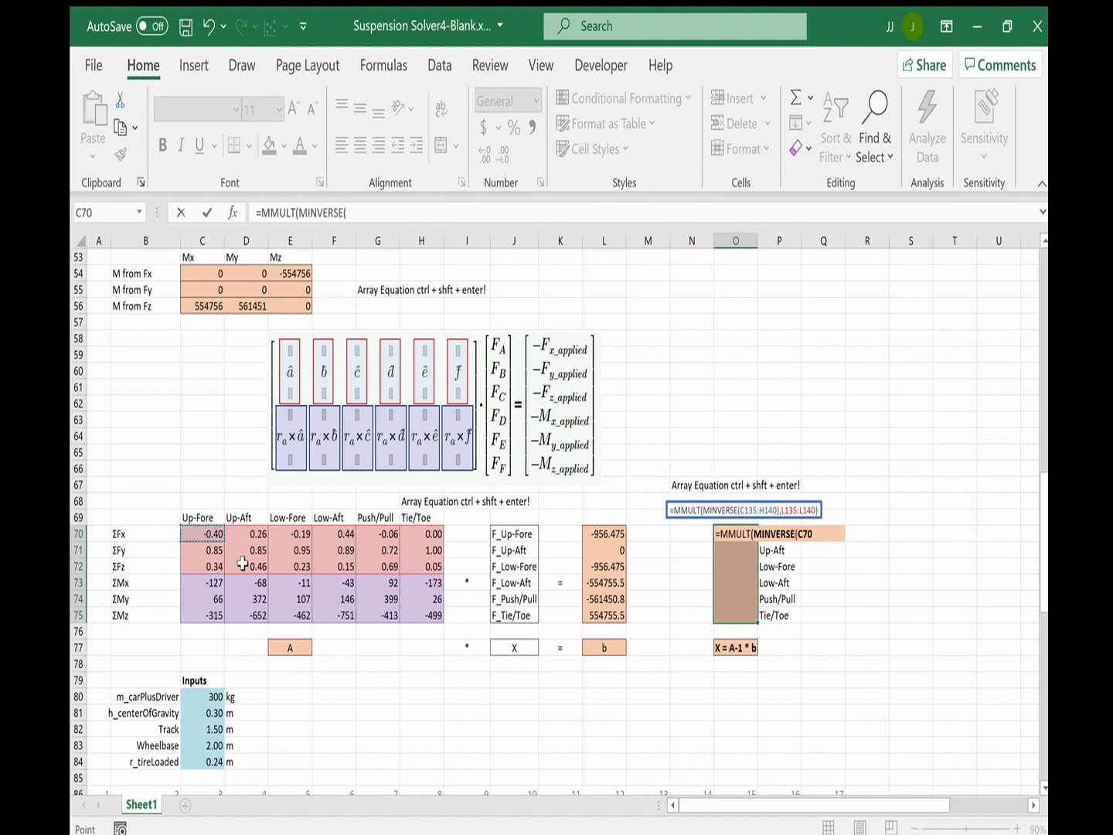
left_click_drag(242, 564, 418, 622)
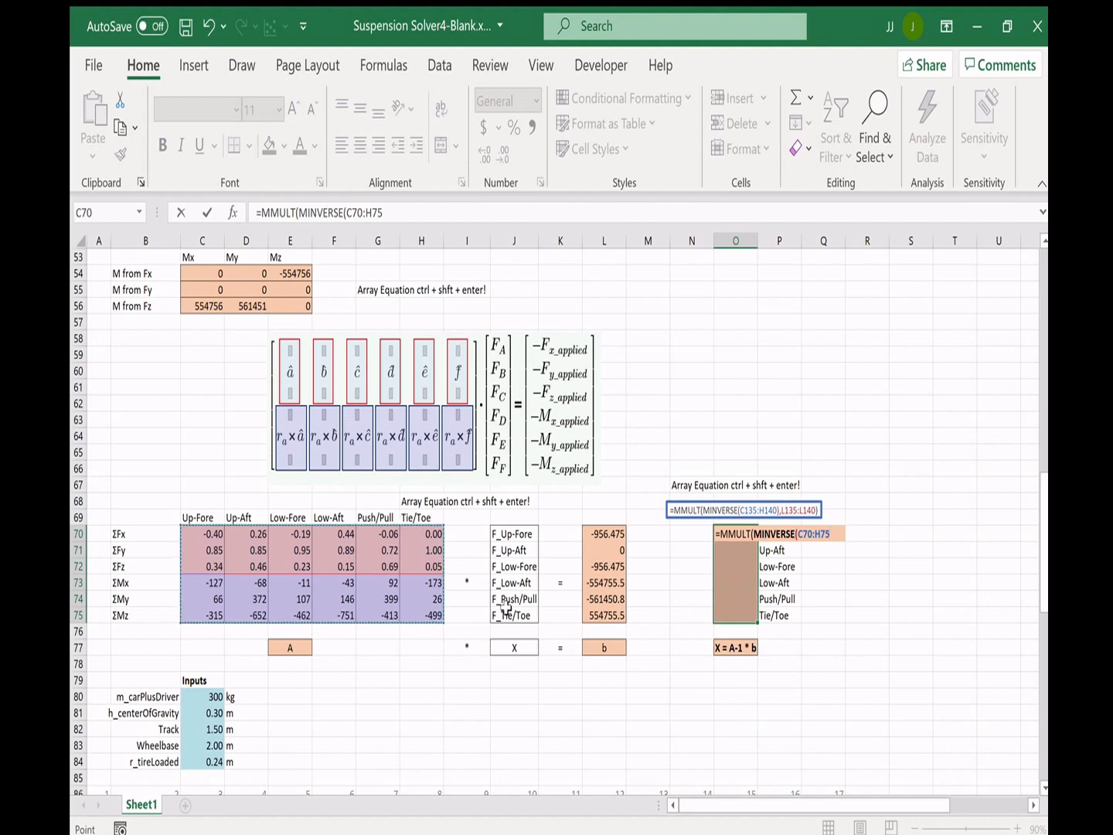
type("),")
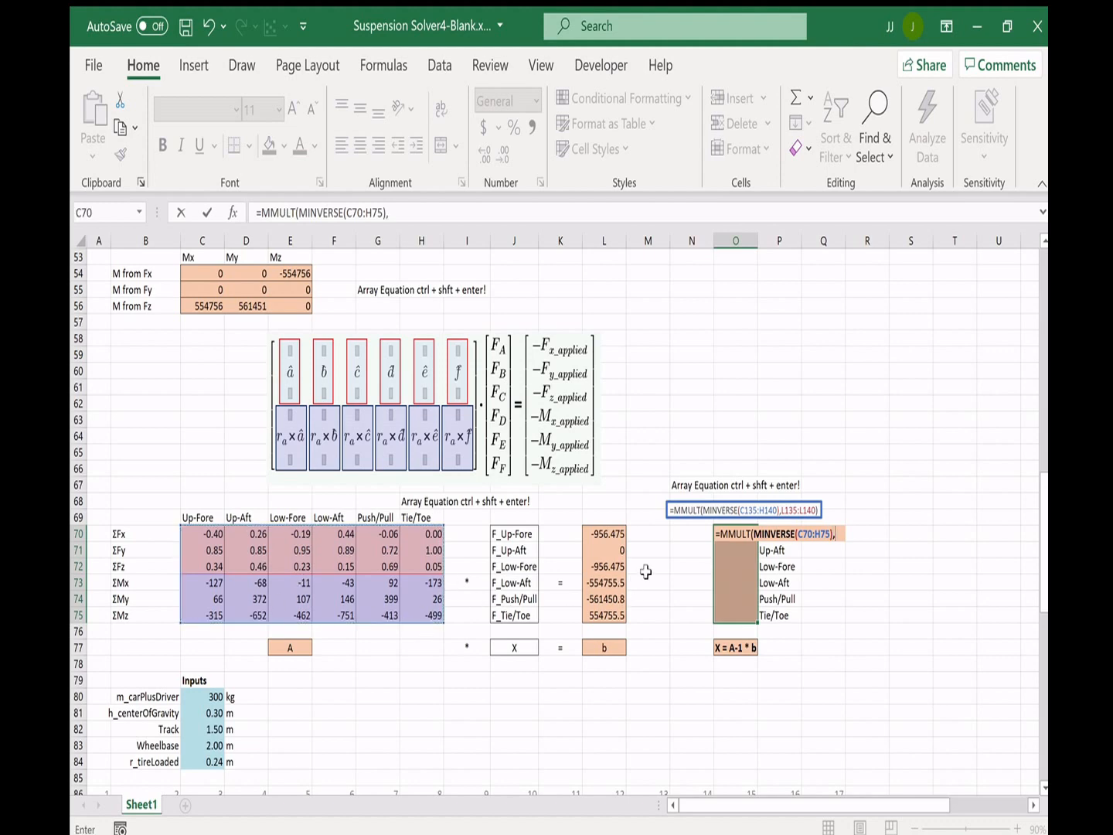
left_click_drag(611, 535, 605, 615)
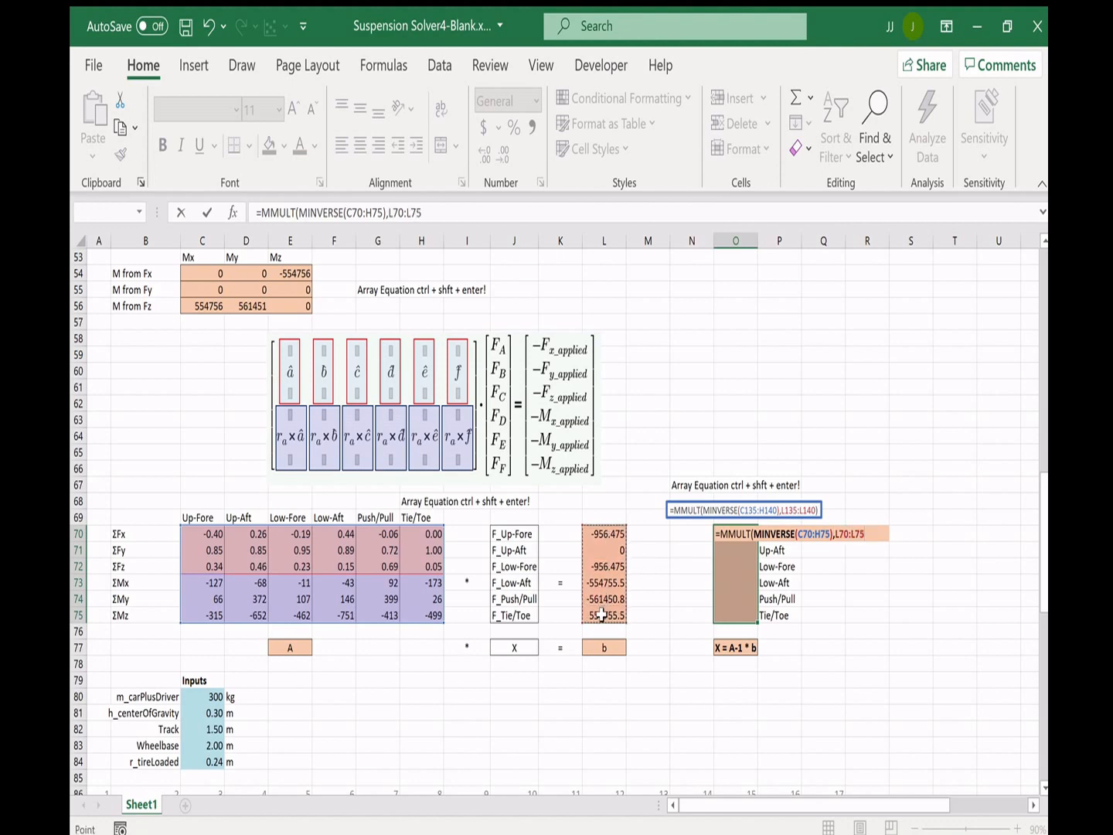
type(")")
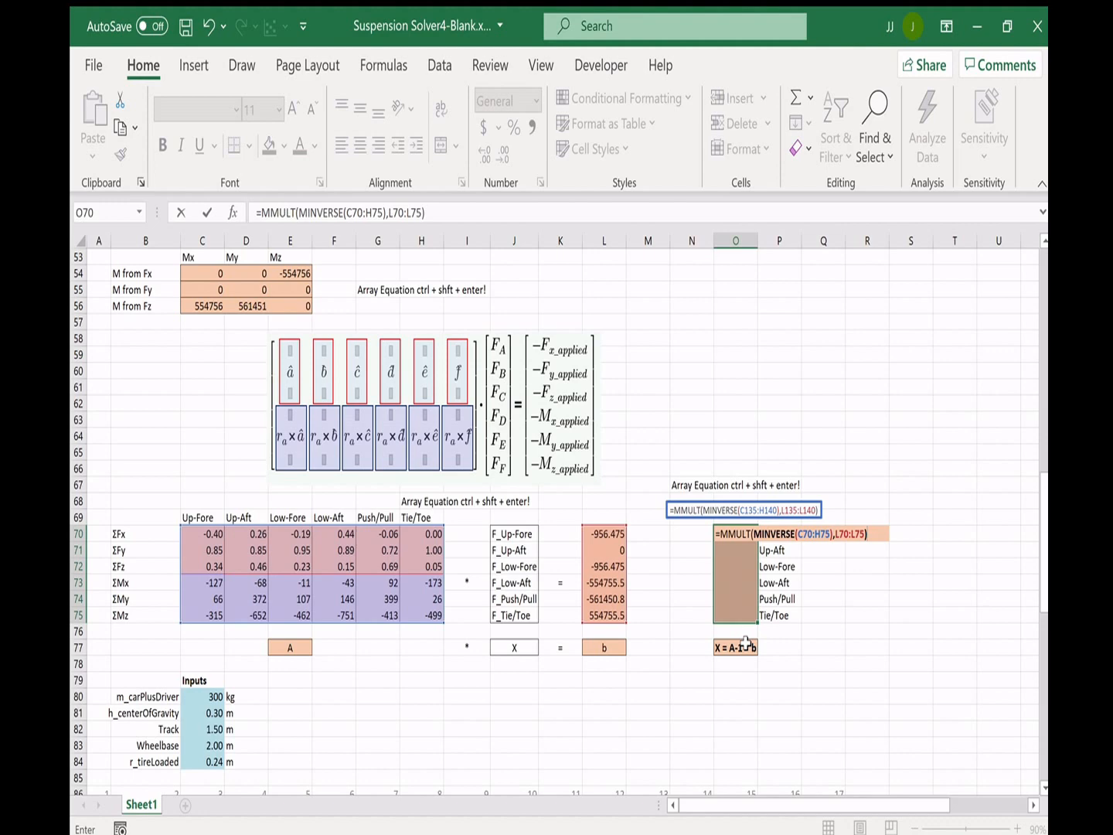
key("ctrl+shift+Return")
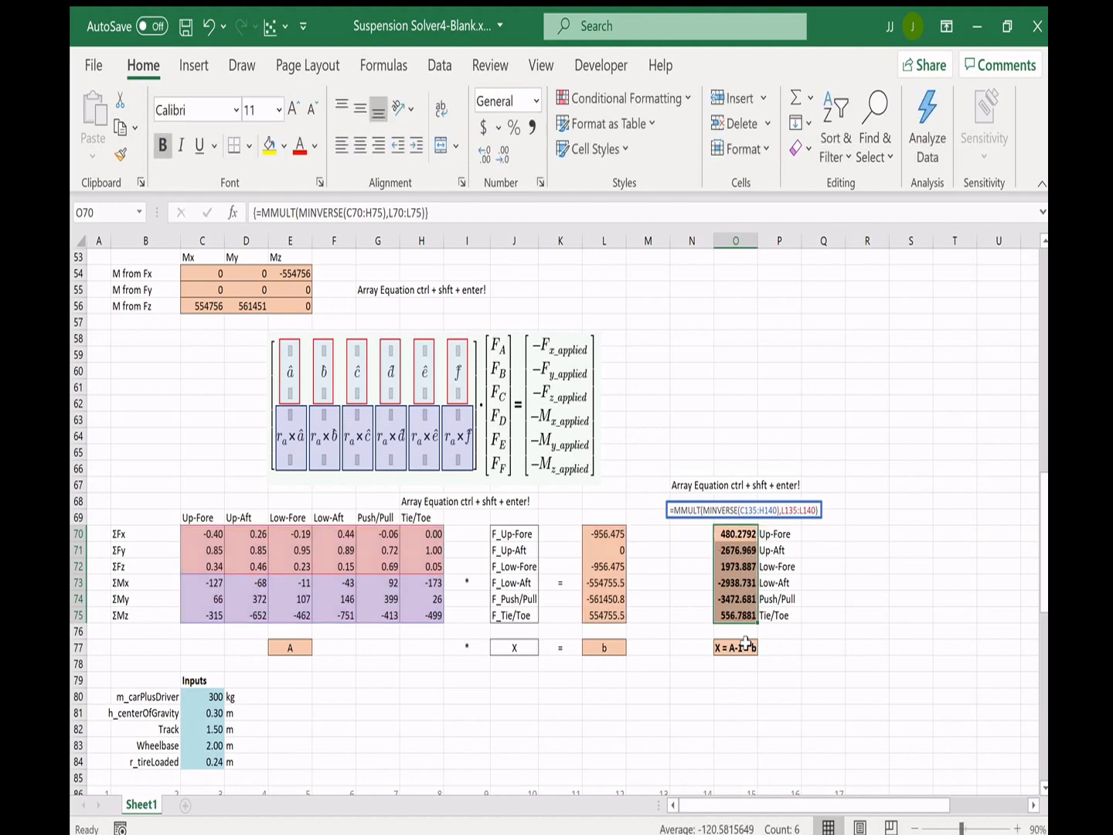
- Format the solved member forces in O70:O75 as whole numbers without decimals
left_click(499, 158)
left_click(499, 159)
left_click(826, 387)
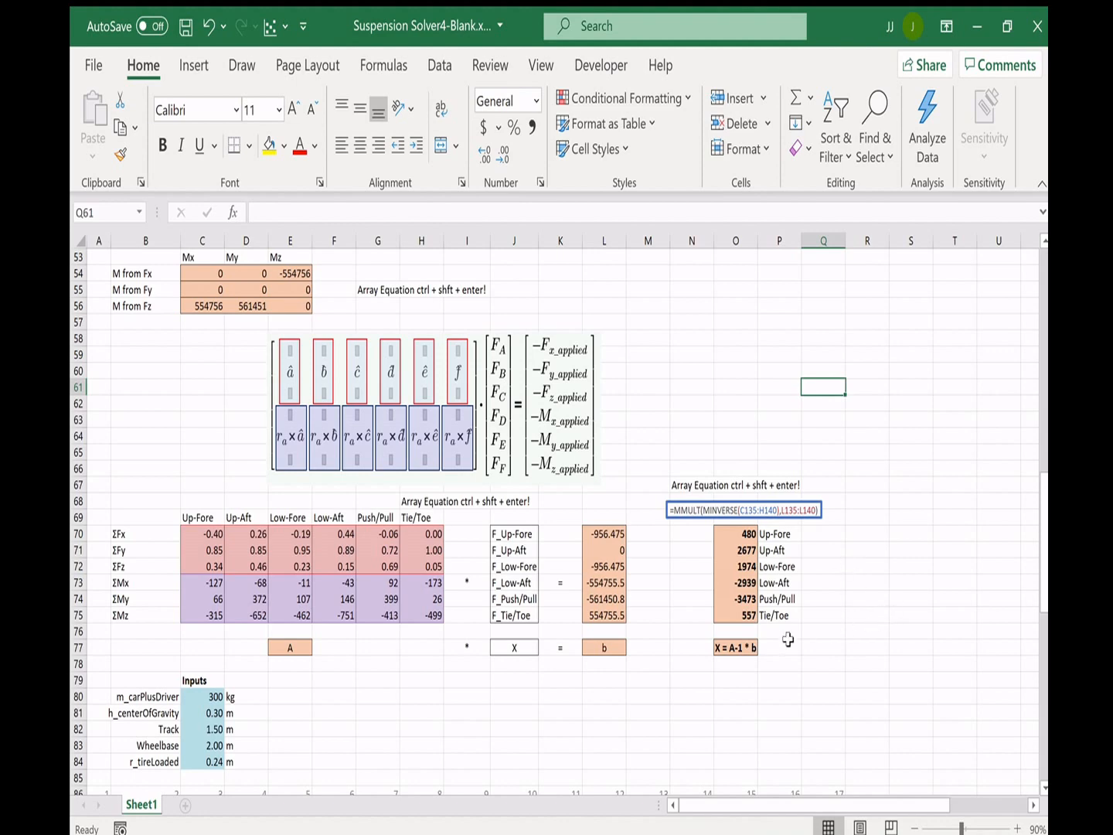
- Clear the TRANSPOSE() placeholder in row 88 and begin a =TRANSPOSE( formula across T88:Y88
scroll(657, 576, "down", 2)
scroll(620, 581, "down", 2)
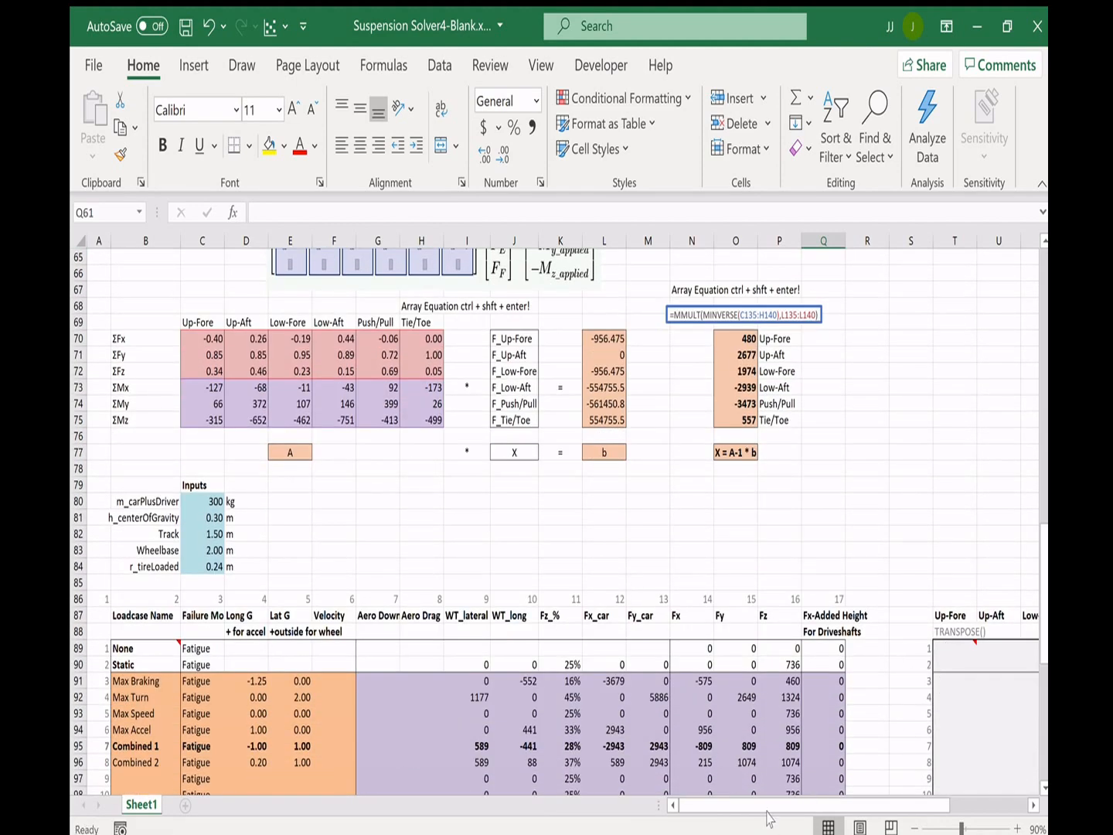
left_click_drag(867, 802, 946, 802)
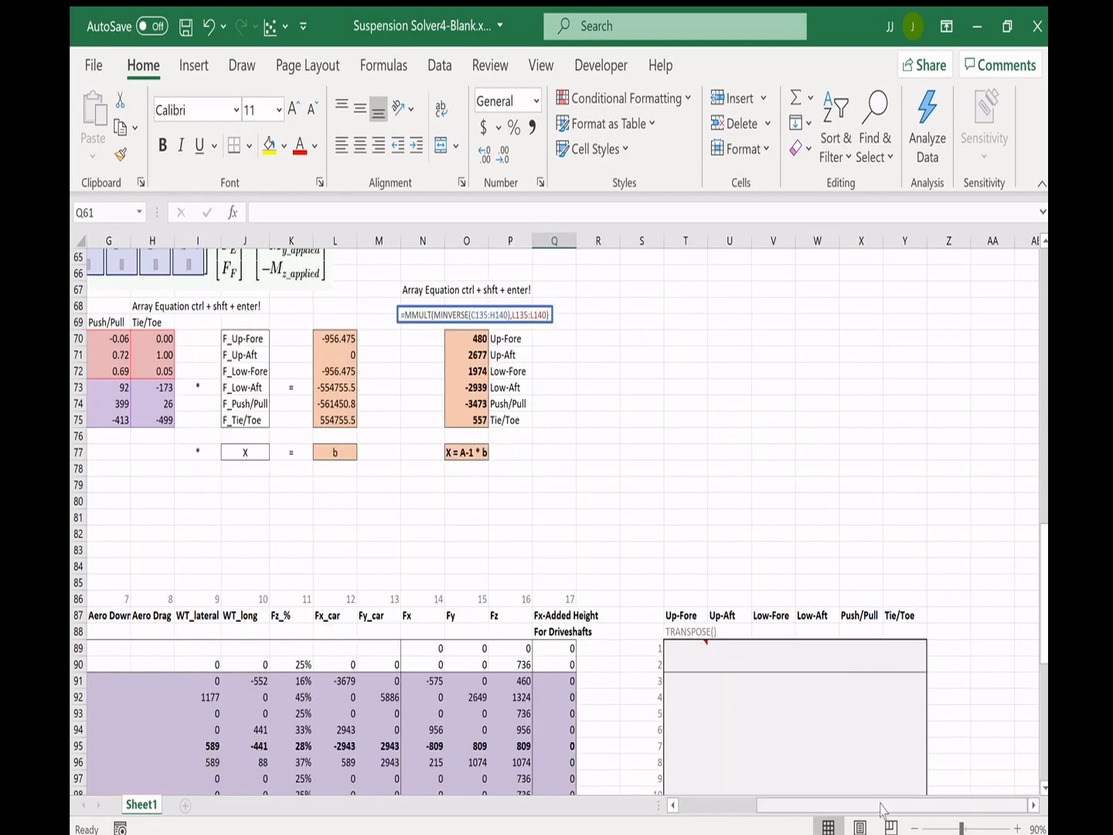
scroll(789, 639, "down", 4)
left_click_drag(700, 437, 887, 453)
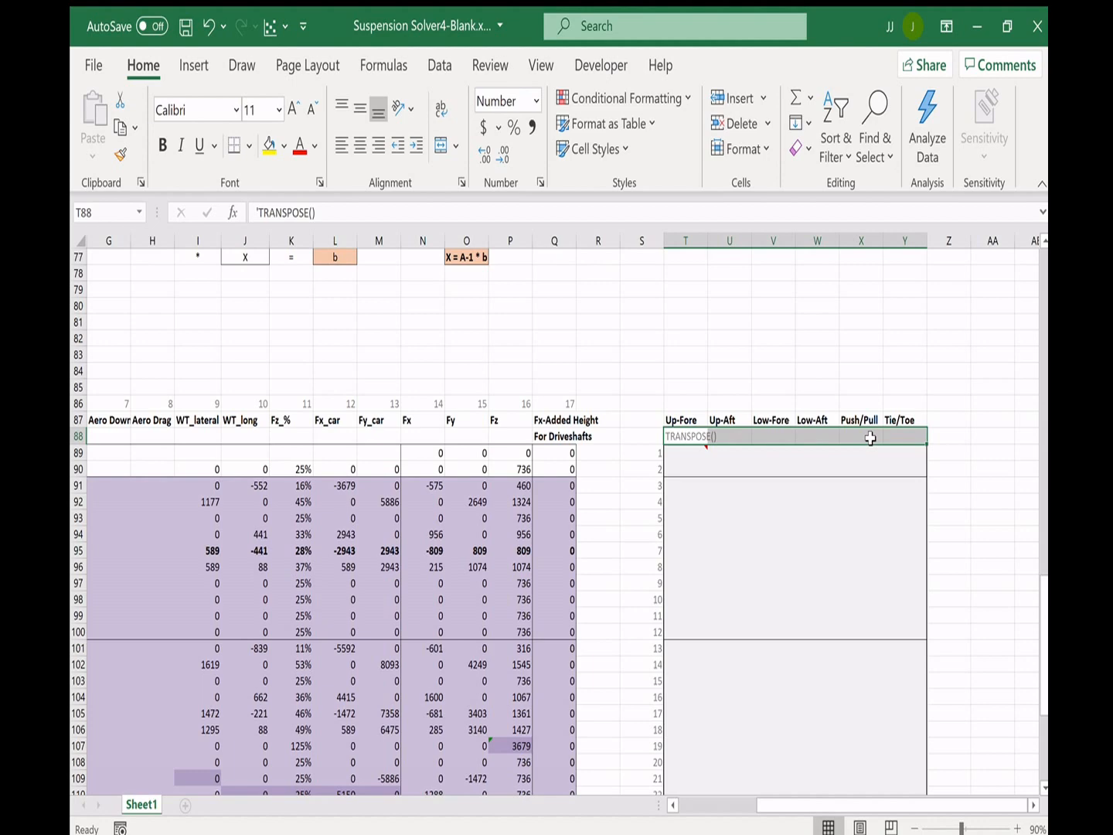
key("Delete")
type("=tra")
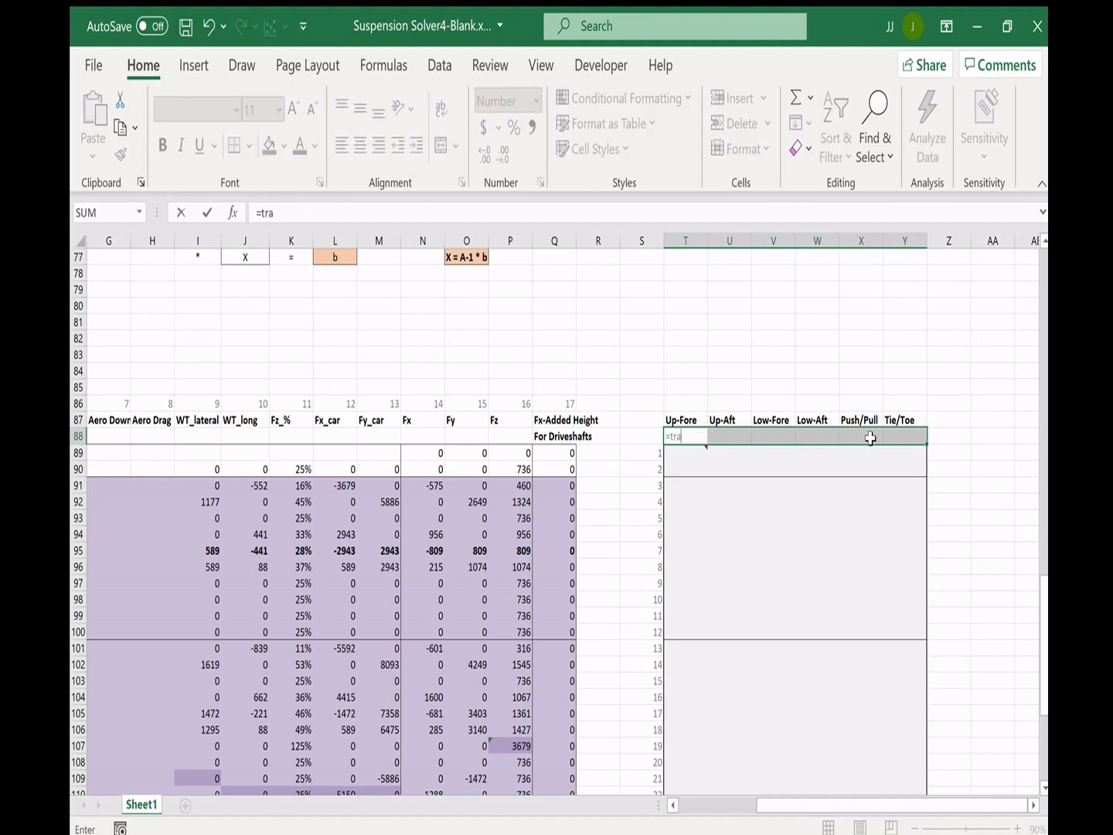
key("Tab")
- Complete the T88:Y88 transpose with the member forces O70:O75 and enter it as an array formula
scroll(575, 454, "up", 3)
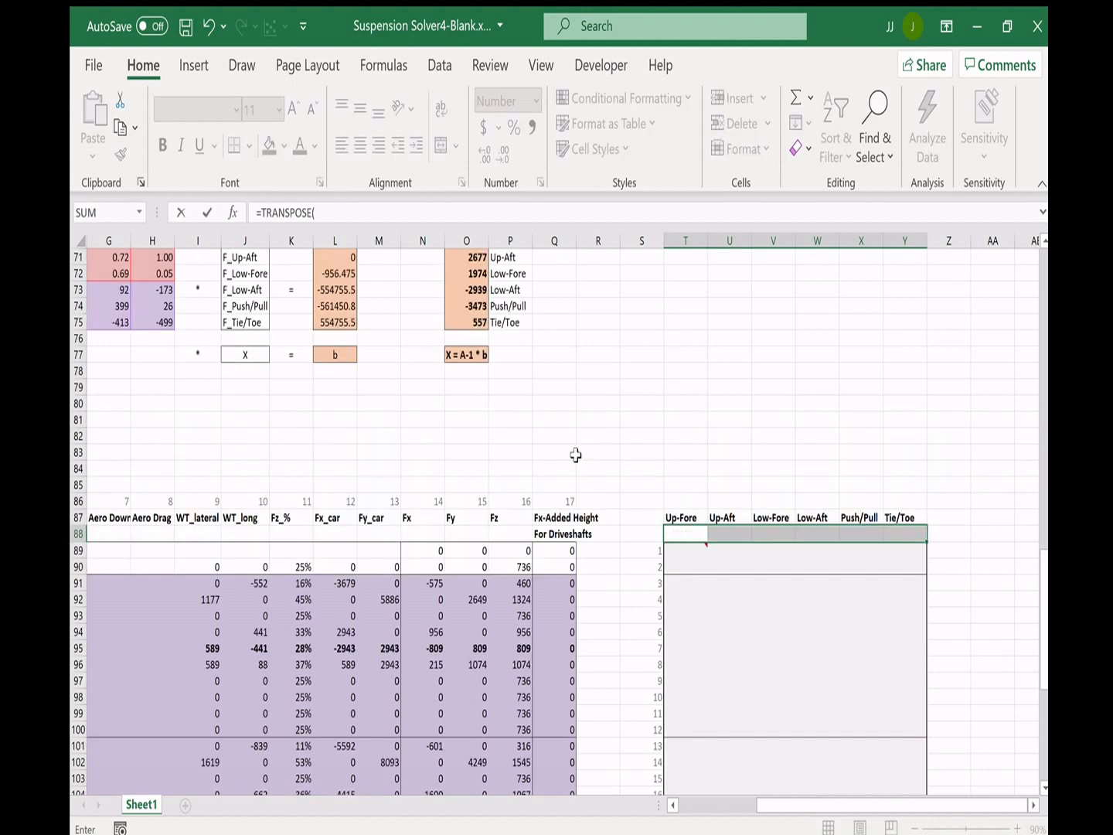
left_click_drag(470, 290, 472, 372)
type(")")
key("ctrl+shift+Return")
left_click(643, 384)
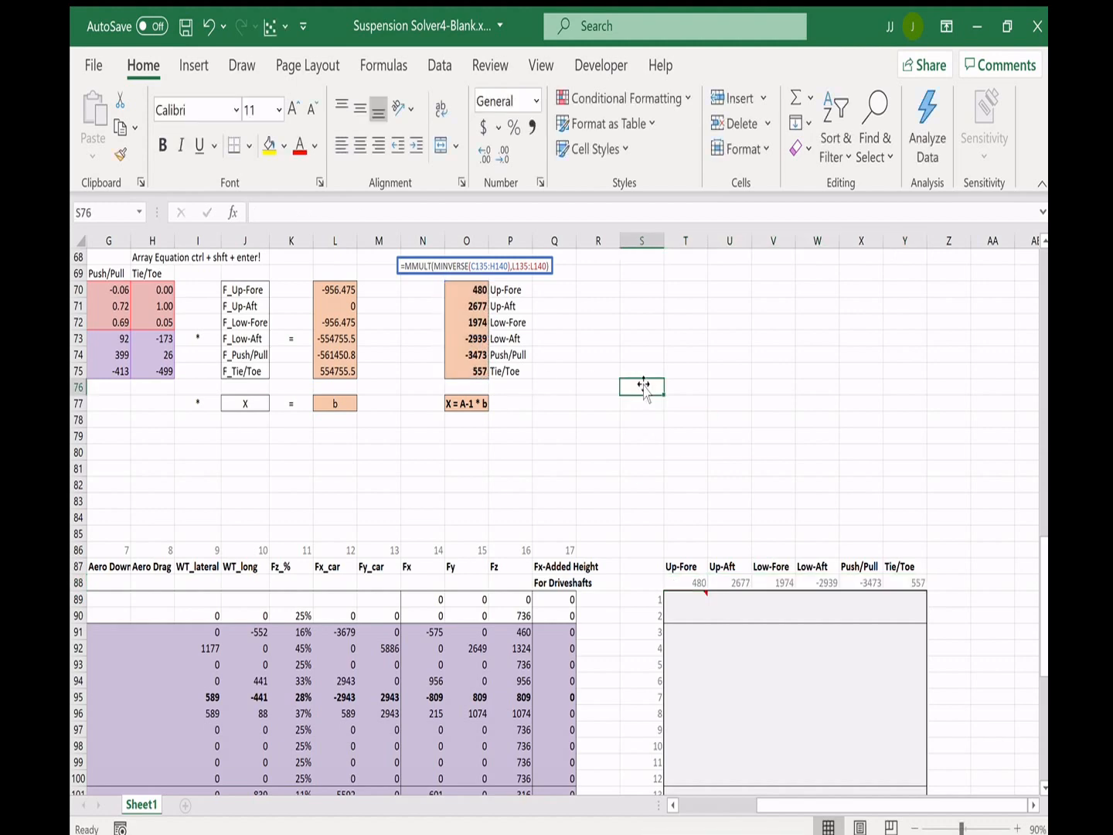
- Examine the transposed member forces in T88:Y88 and the loadcase numbers in S89:S110 beside the empty results grid
scroll(665, 410, "down", 3)
scroll(662, 417, "down", 2)
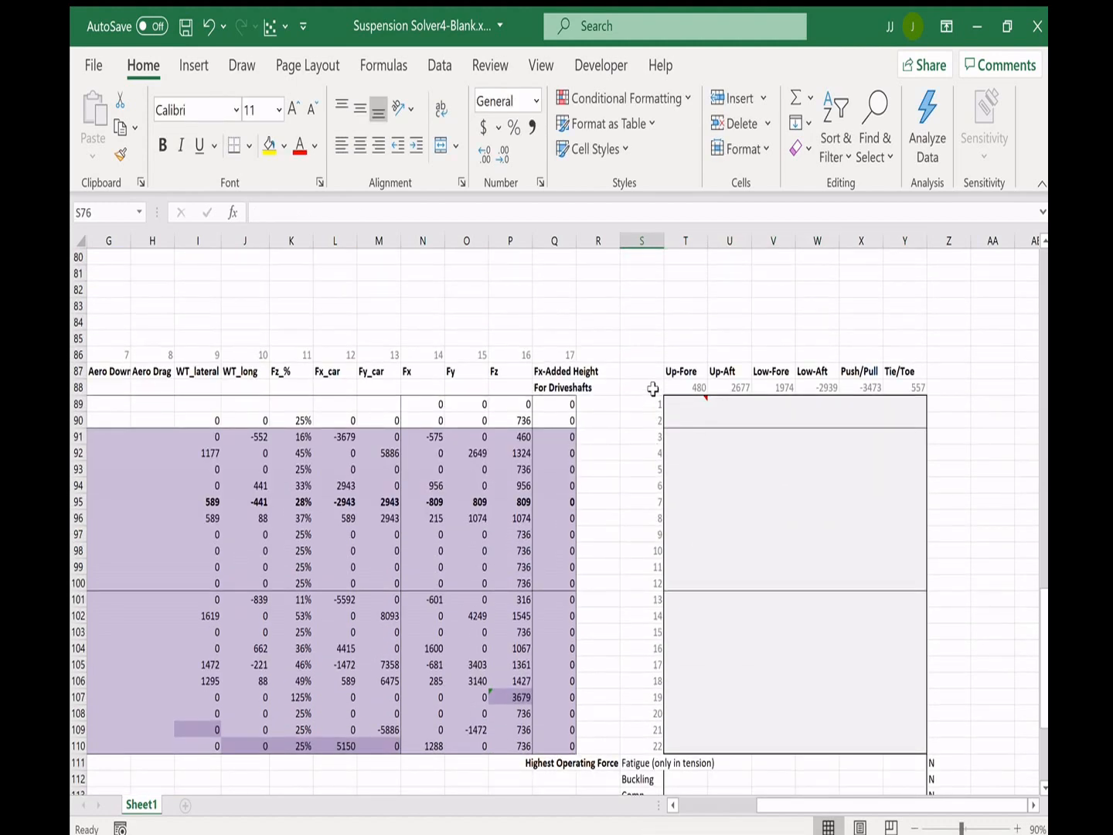
left_click_drag(684, 387, 903, 393)
left_click(684, 403)
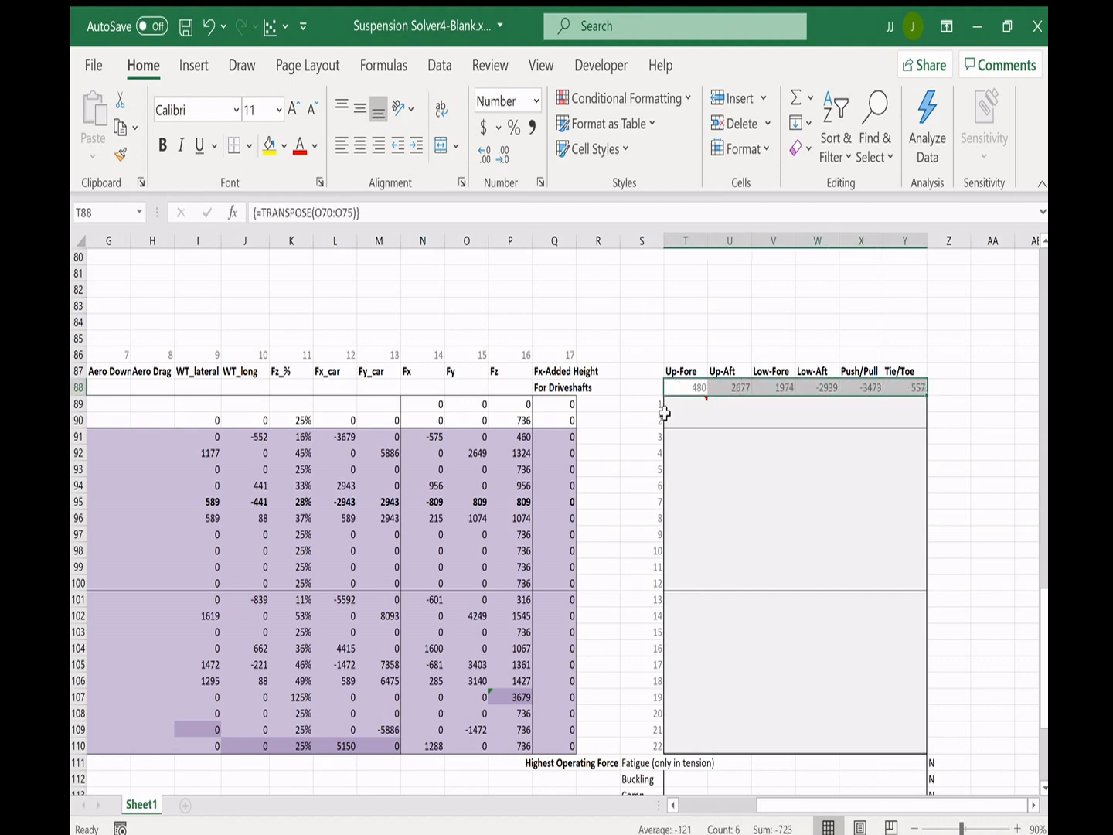
left_click_drag(671, 405, 678, 454)
left_click(678, 455)
left_click_drag(638, 405, 641, 761)
left_click(862, 664)
- Create a what-if data table over S88:Y110 with the loadcase number in C48 as the column input cell
left_click_drag(642, 387, 904, 743)
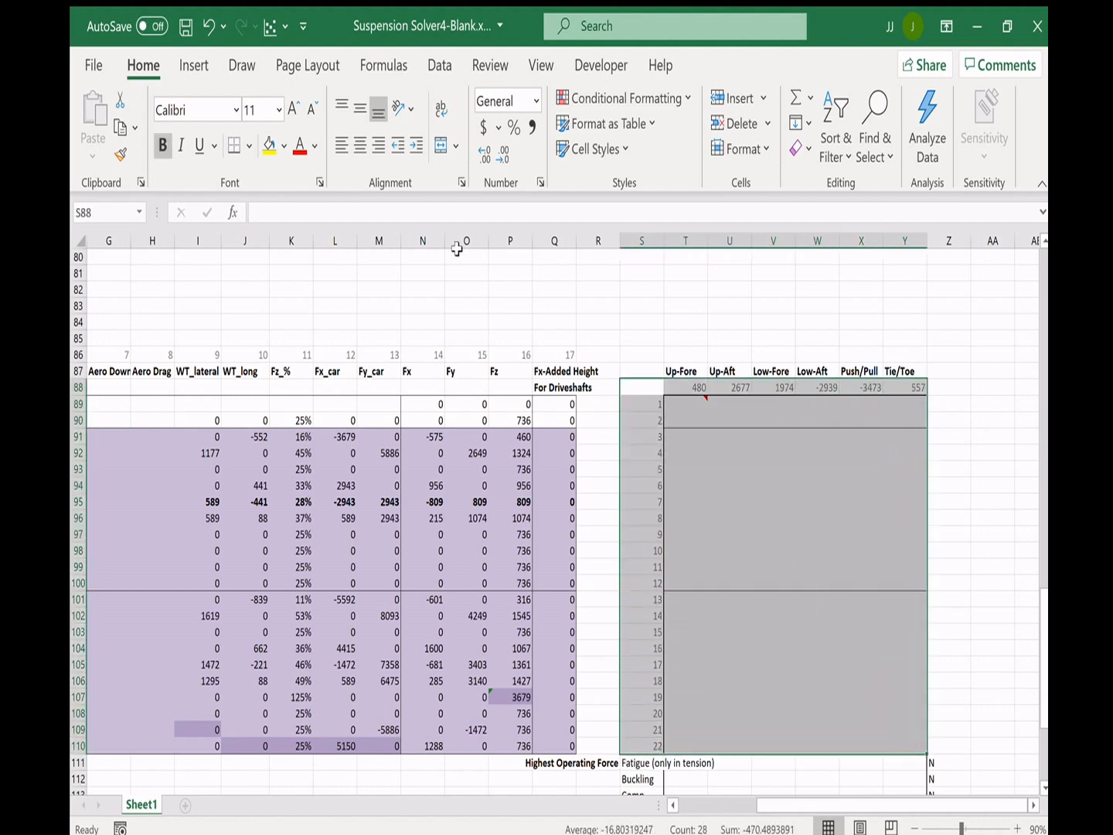
left_click(455, 71)
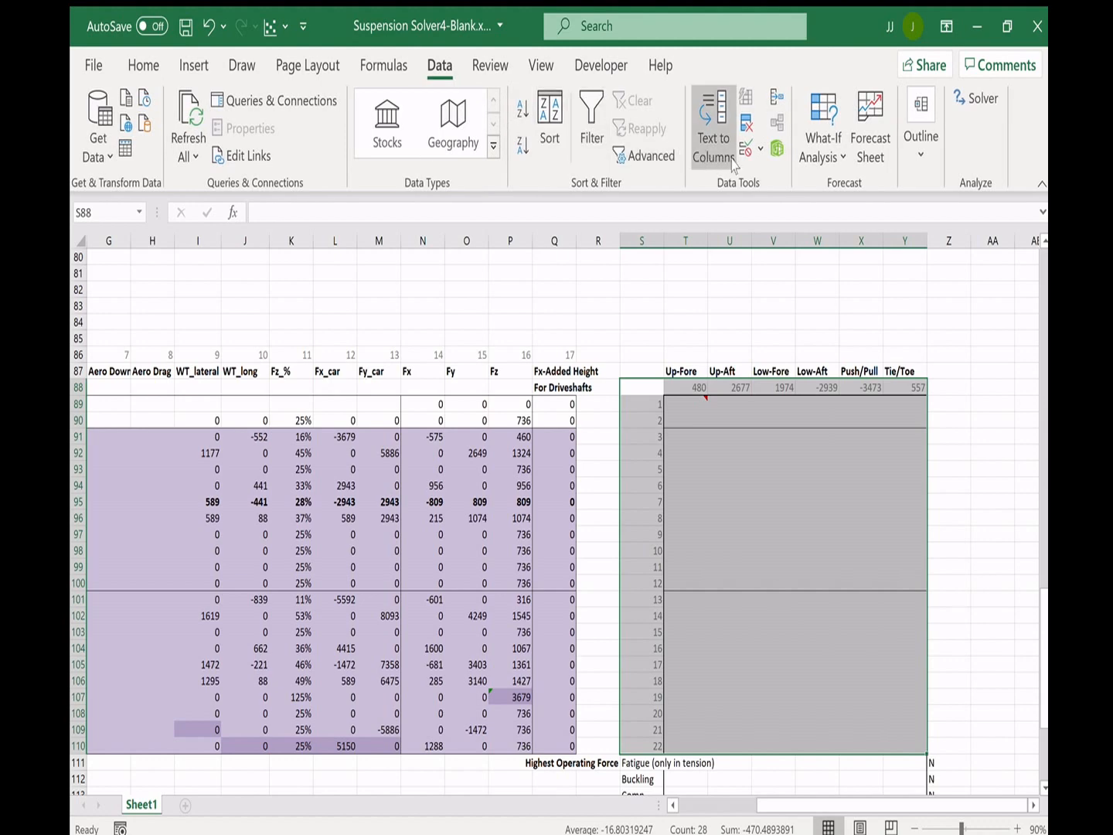
left_click(859, 248)
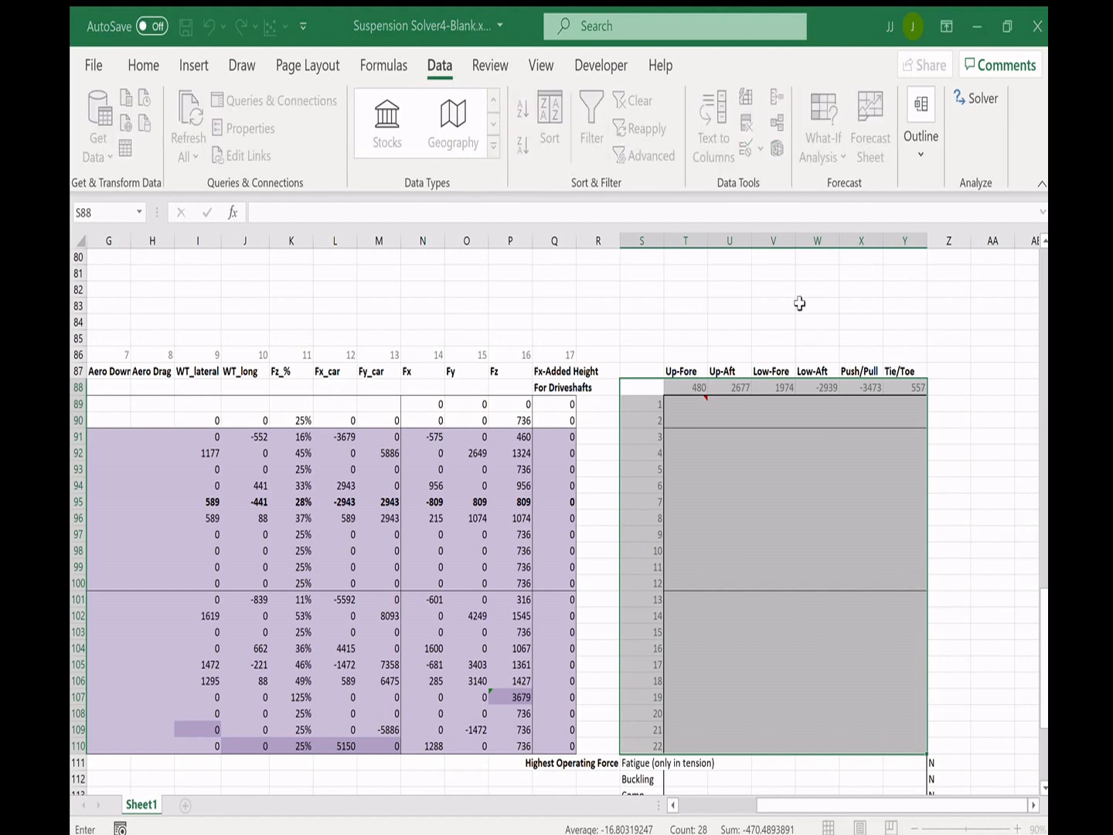
scroll(467, 510, "up", 4)
scroll(467, 529, "down", 4)
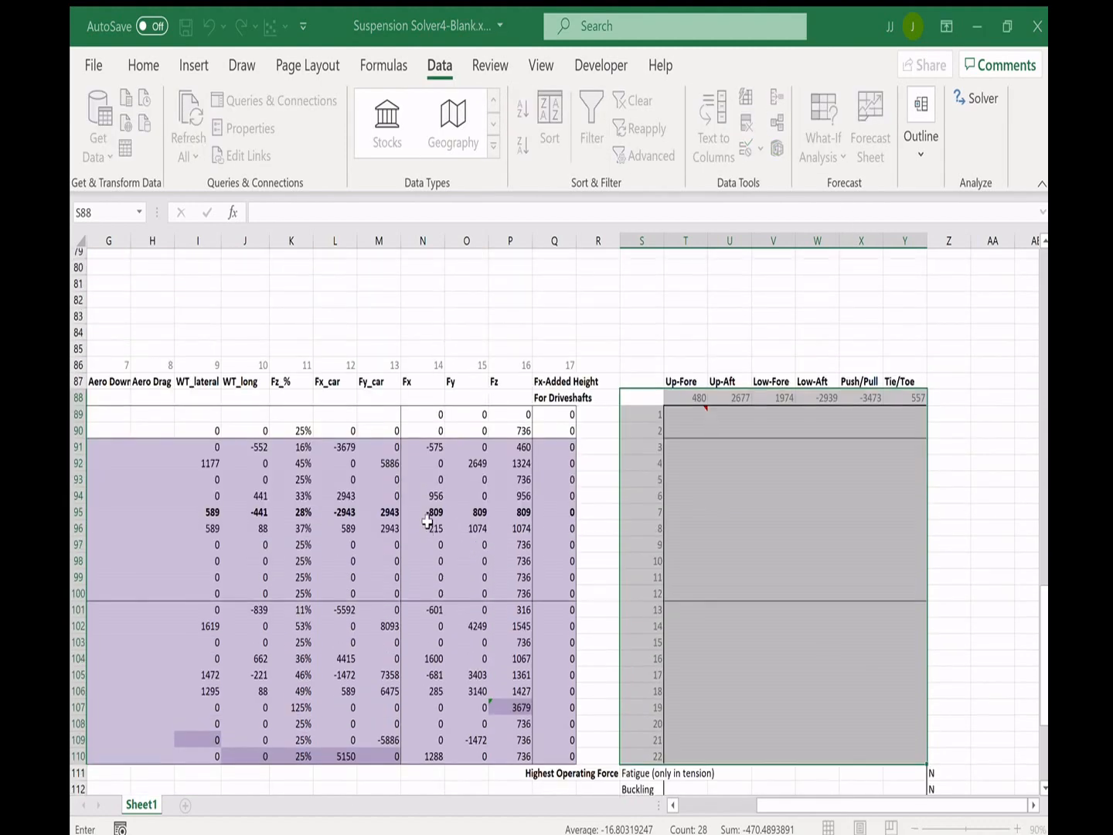
scroll(362, 505, "up", 4)
scroll(365, 507, "up", 2)
scroll(363, 508, "left", 3)
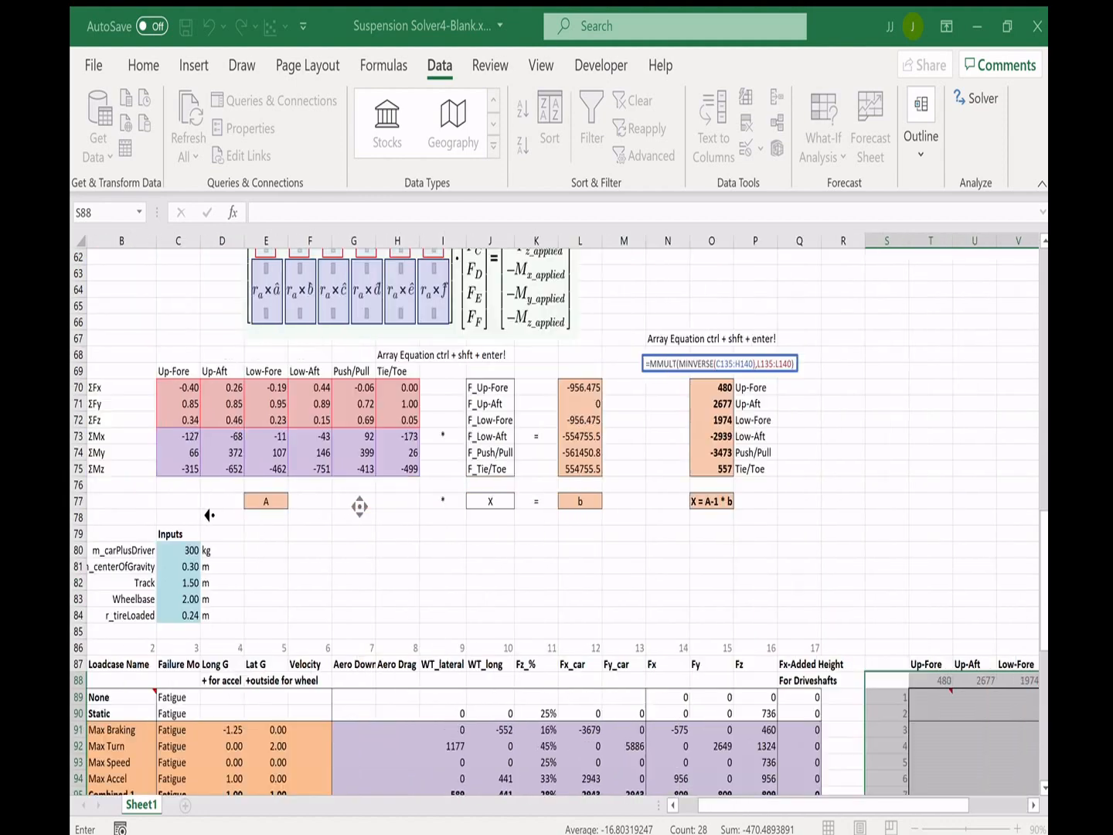
scroll(210, 509, "up", 6)
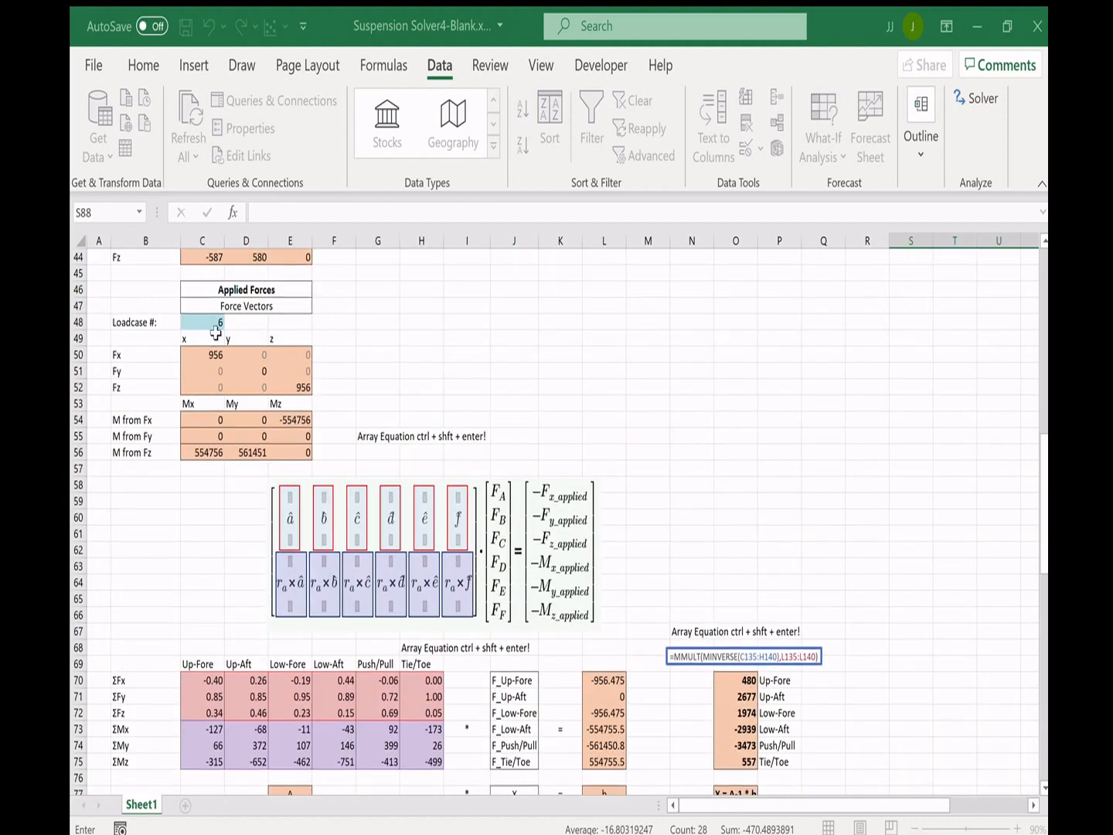
left_click(215, 322)
key("Return")
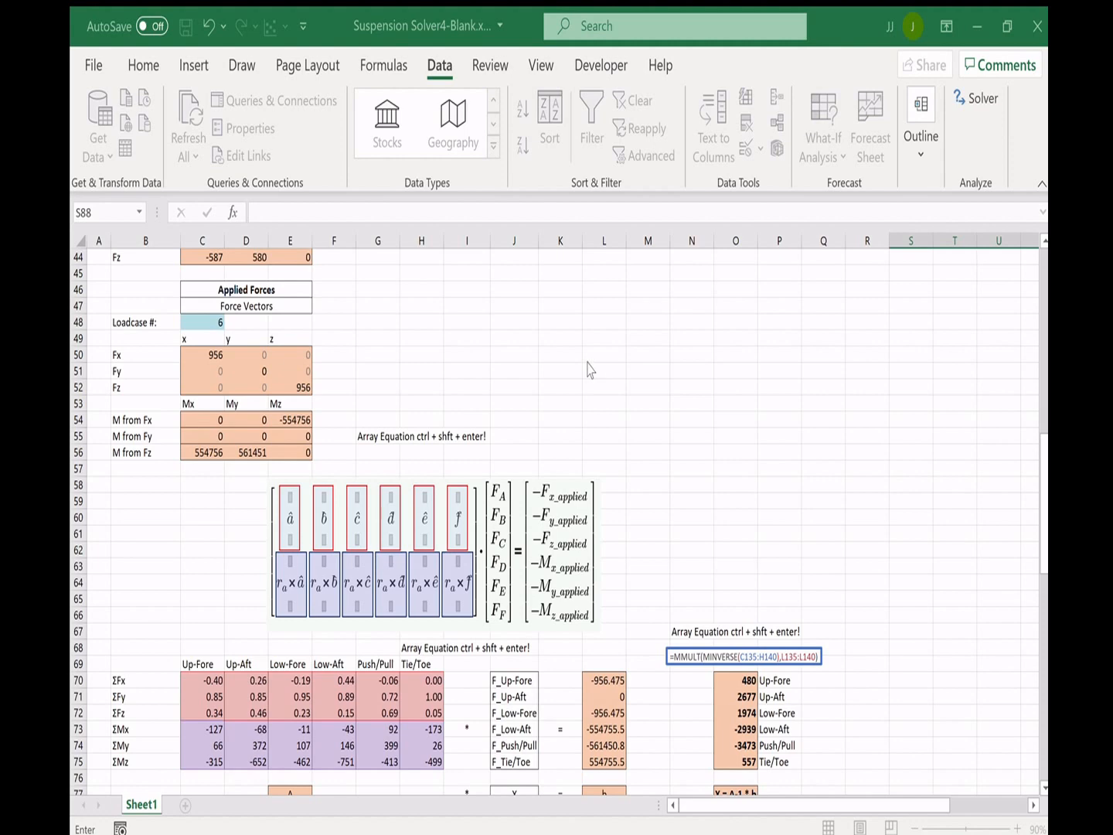
- Examine the member forces per loadcase in T89:Y110 and the Highest Operating Force rows below them
scroll(785, 552, "down", 8)
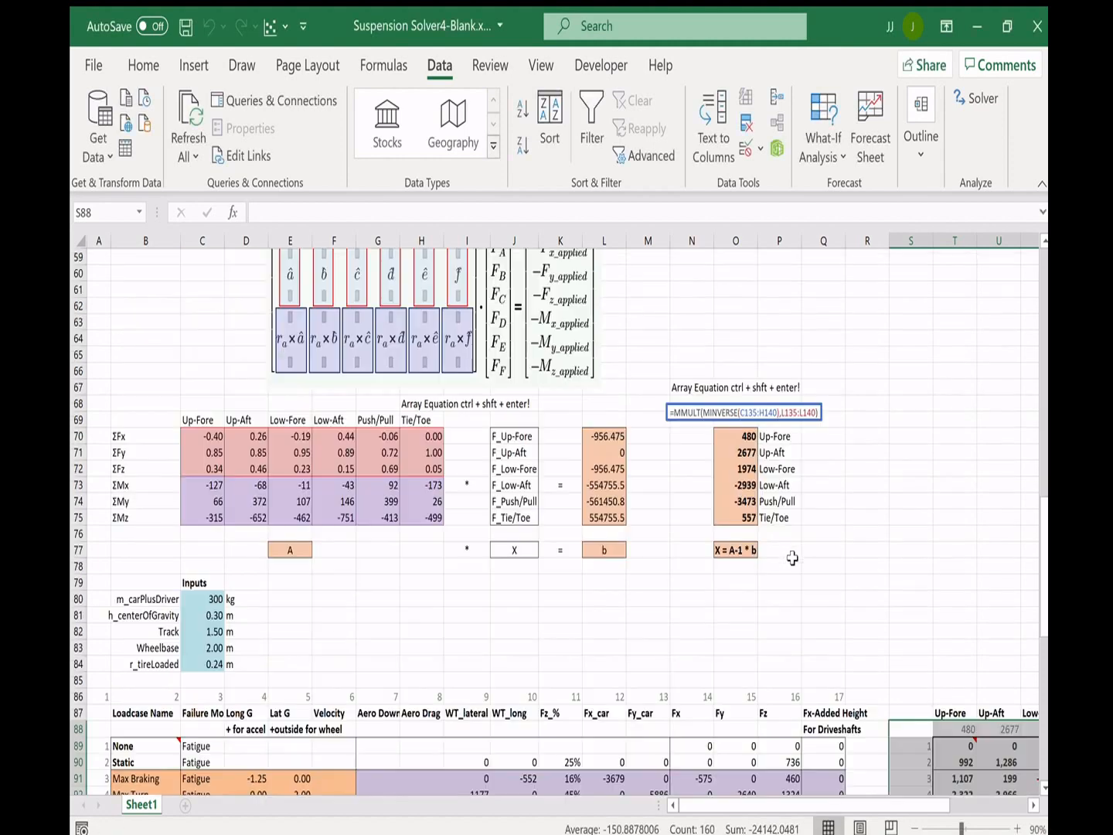
scroll(792, 558, "down", 2)
key("Up")
key("Up")
key("Up")
key("Up")
key("Up")
key("Up")
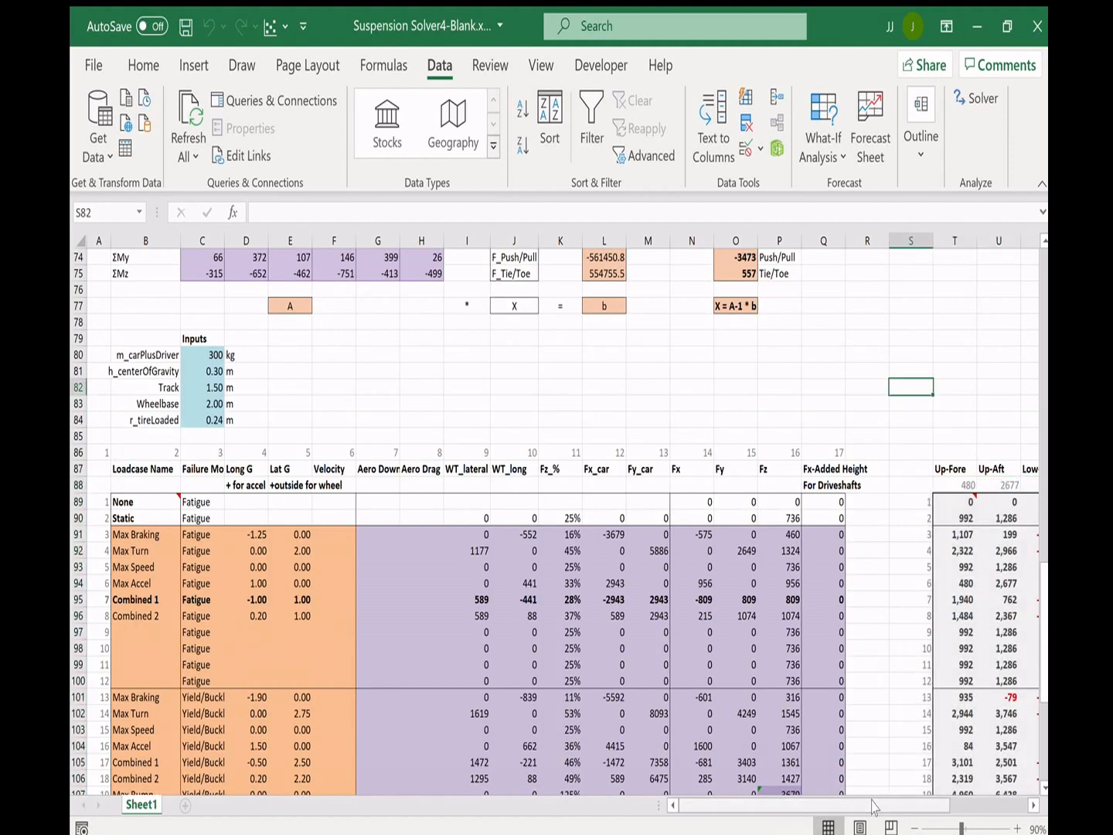
left_click_drag(961, 800, 1040, 801)
scroll(854, 701, "down", 4)
left_click(490, 709)
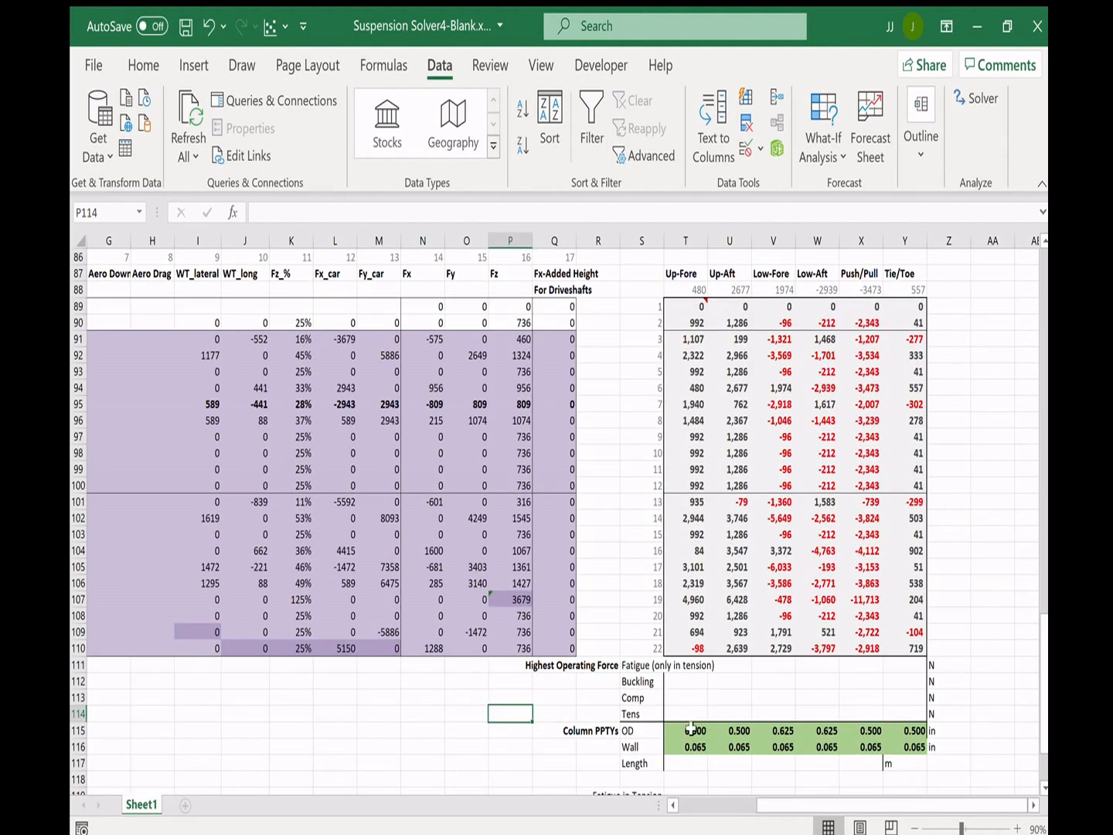
- Enter =MIN(T89:T100,0) in T111 as the tension-only fatigue force for the Up-Fore member
left_click(692, 667)
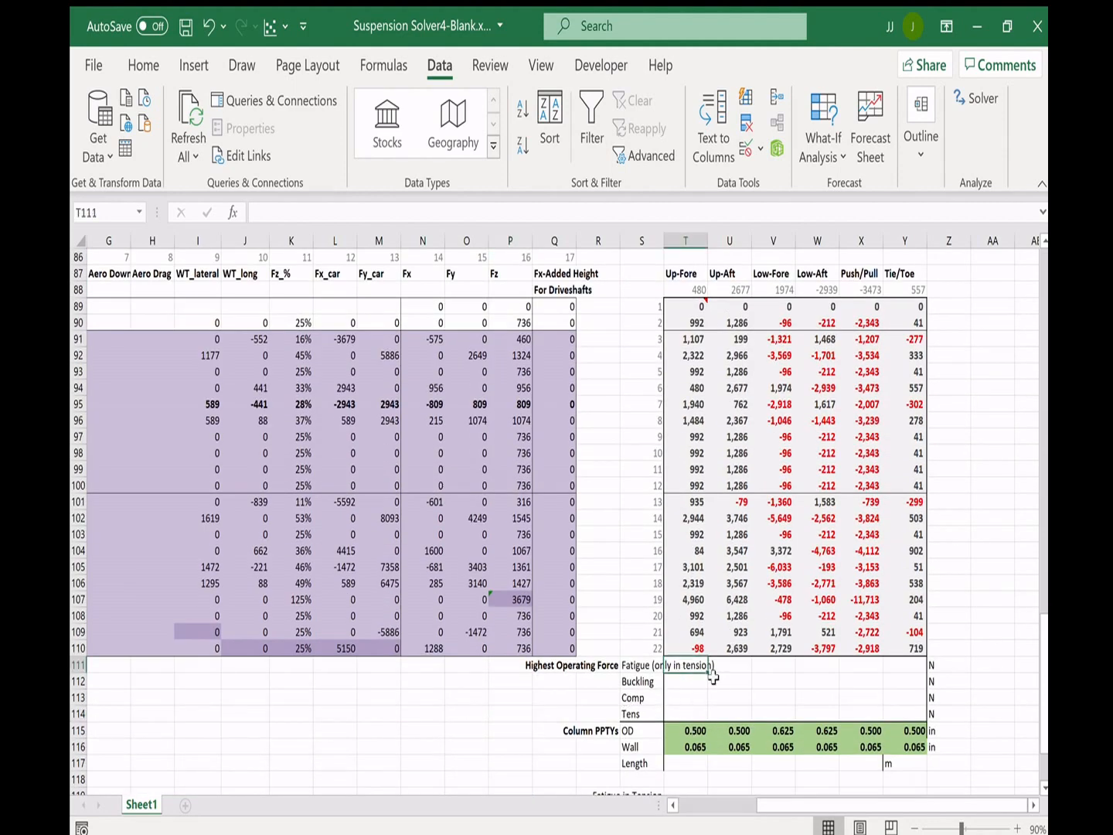
left_click_drag(677, 666, 905, 713)
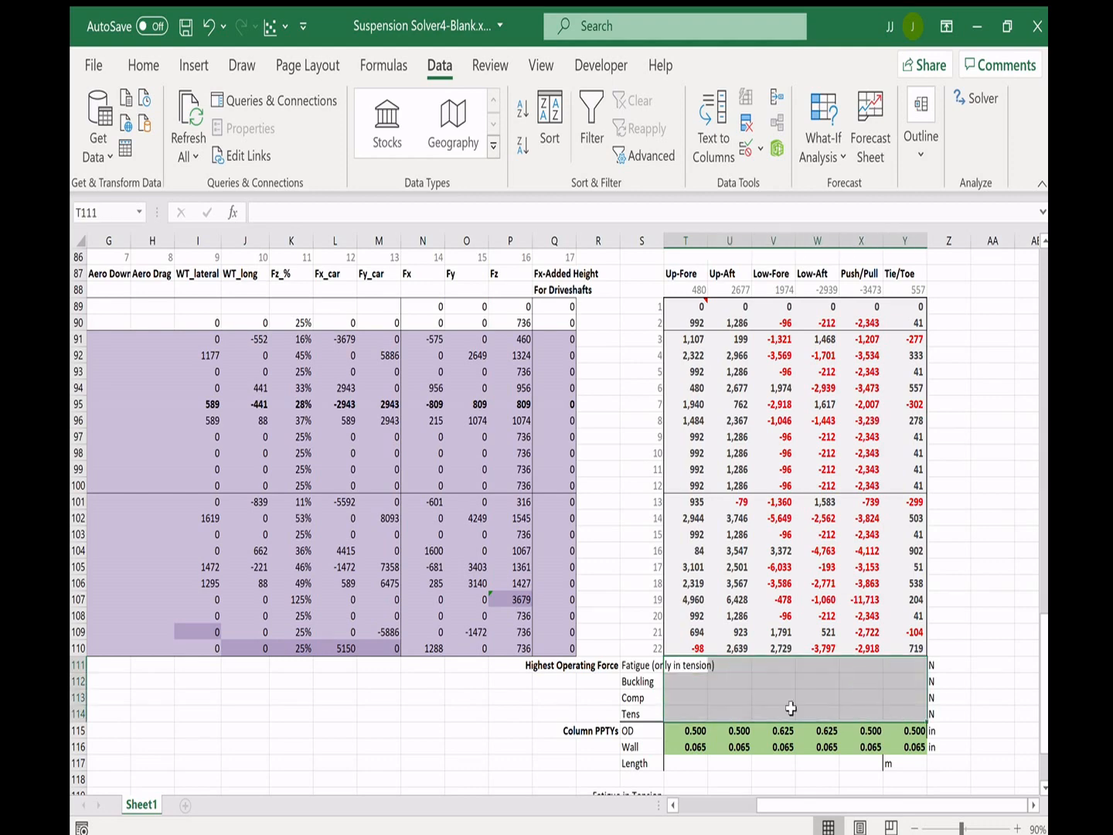
left_click(684, 666)
type("=")
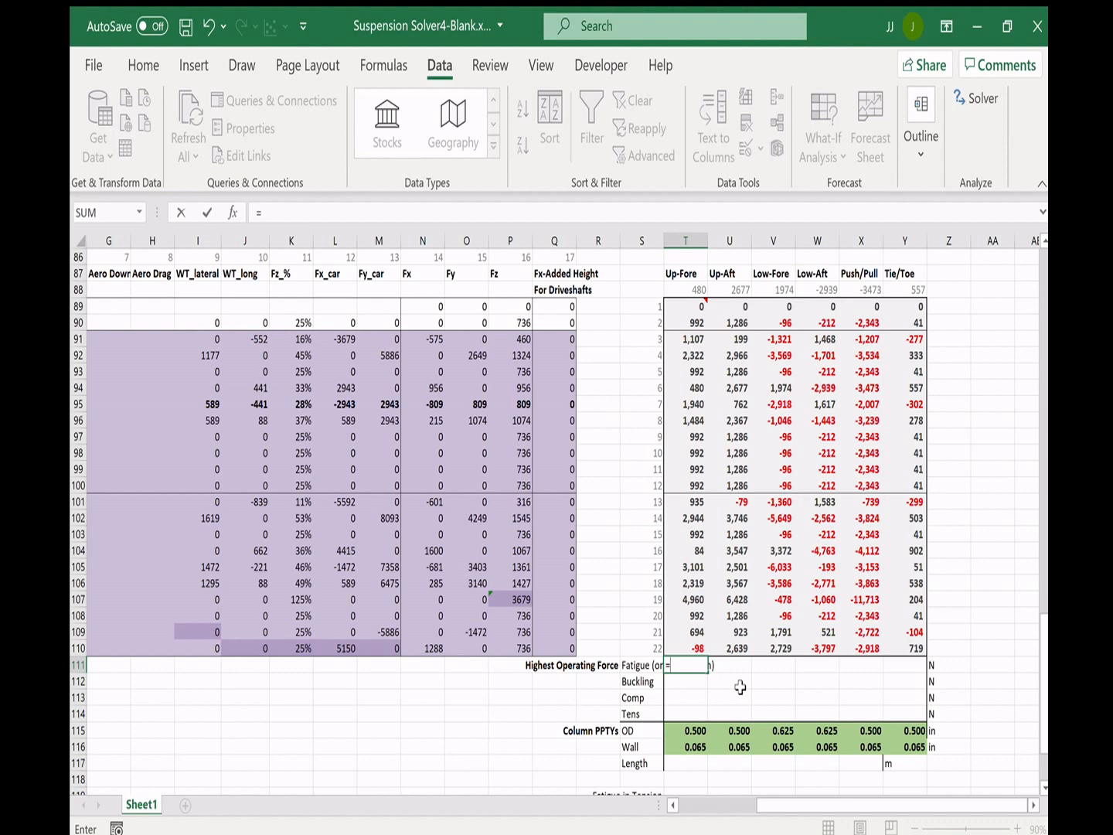
type("min(")
left_click_drag(696, 309, 686, 481)
type(",0")
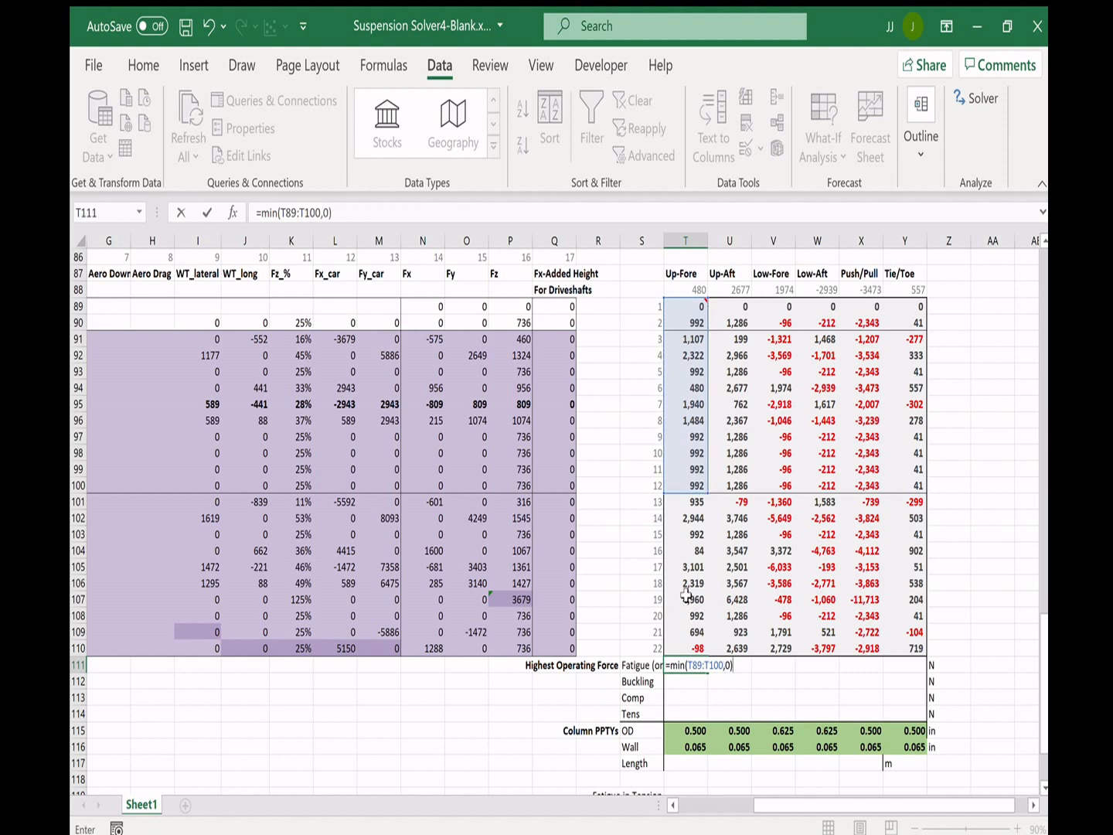
left_click(715, 696)
- Extend the fatigue force formula in T111 across the other members through Y111
left_click(698, 669)
left_click_drag(708, 673, 926, 681)
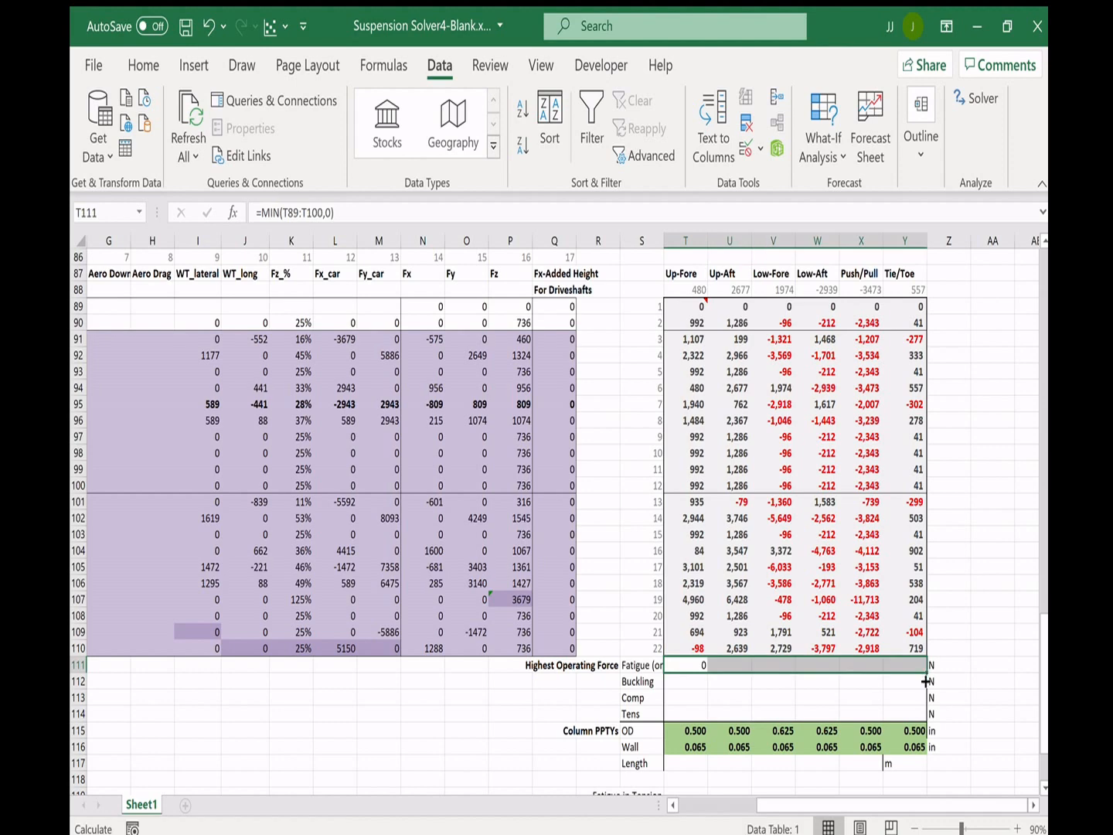
left_click(468, 681)
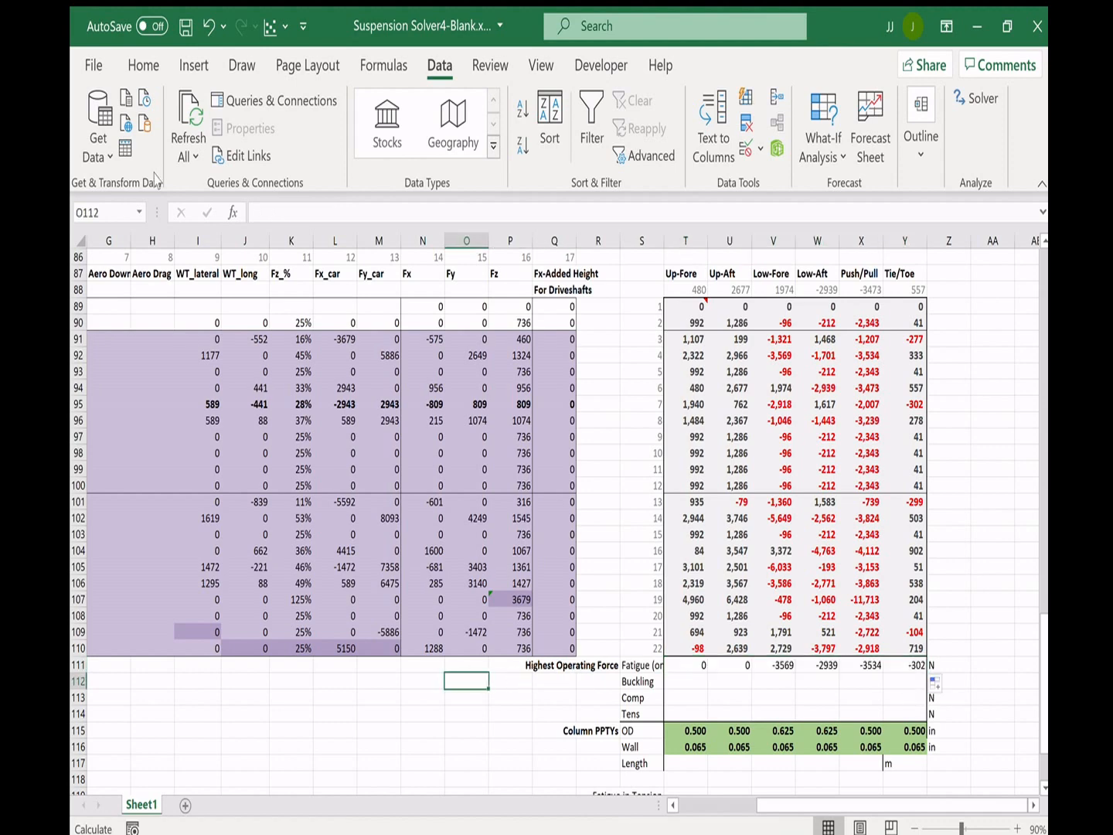
left_click(94, 65)
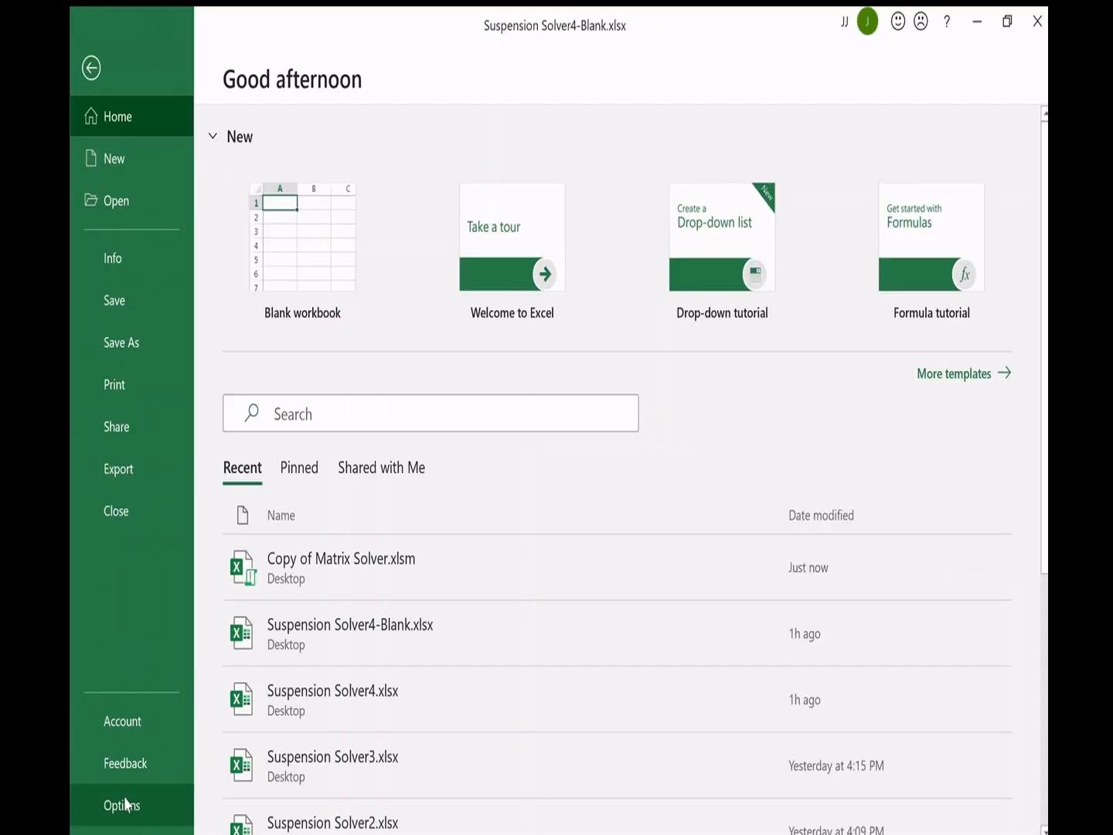
key("Escape")
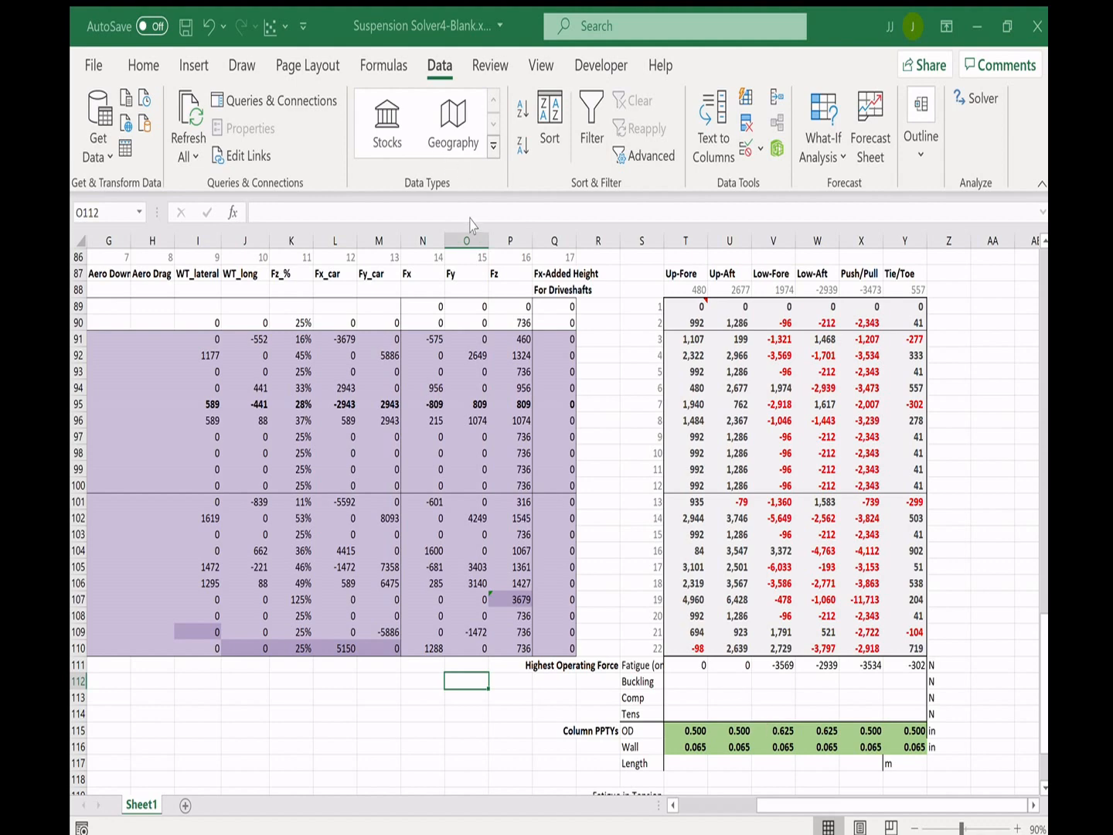
left_click(838, 803)
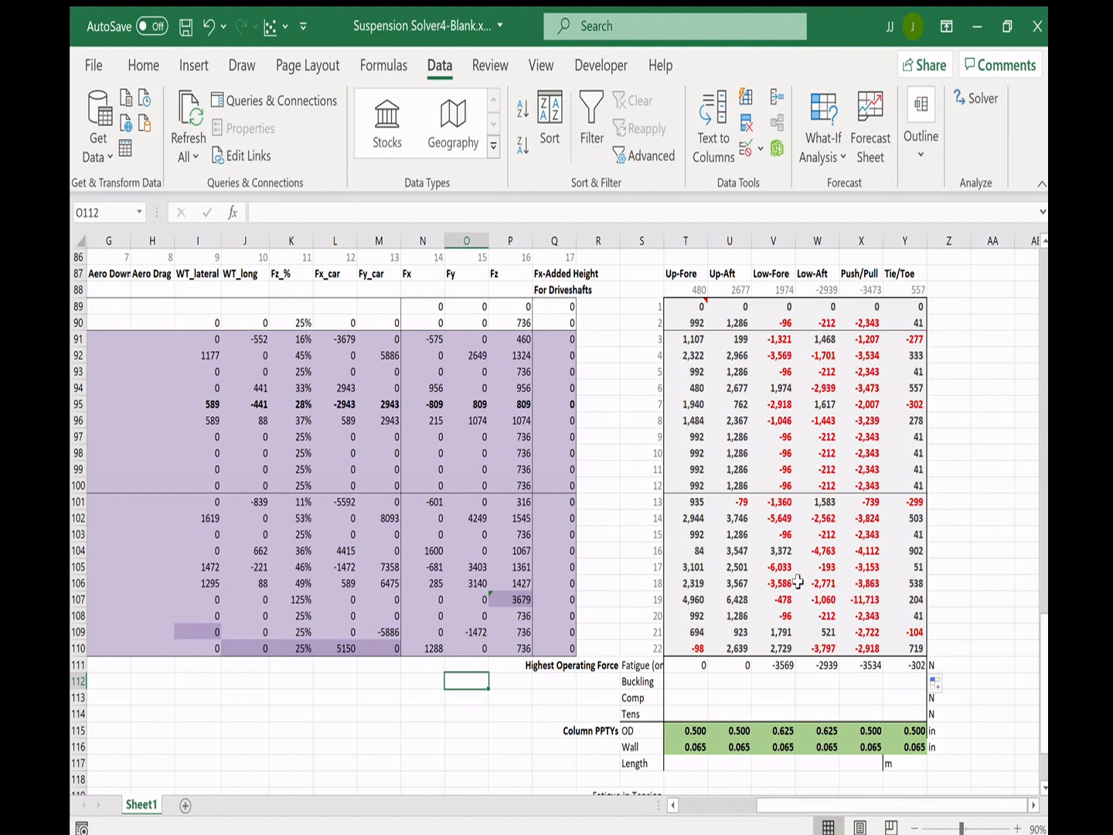
scroll(701, 309, "down", 1)
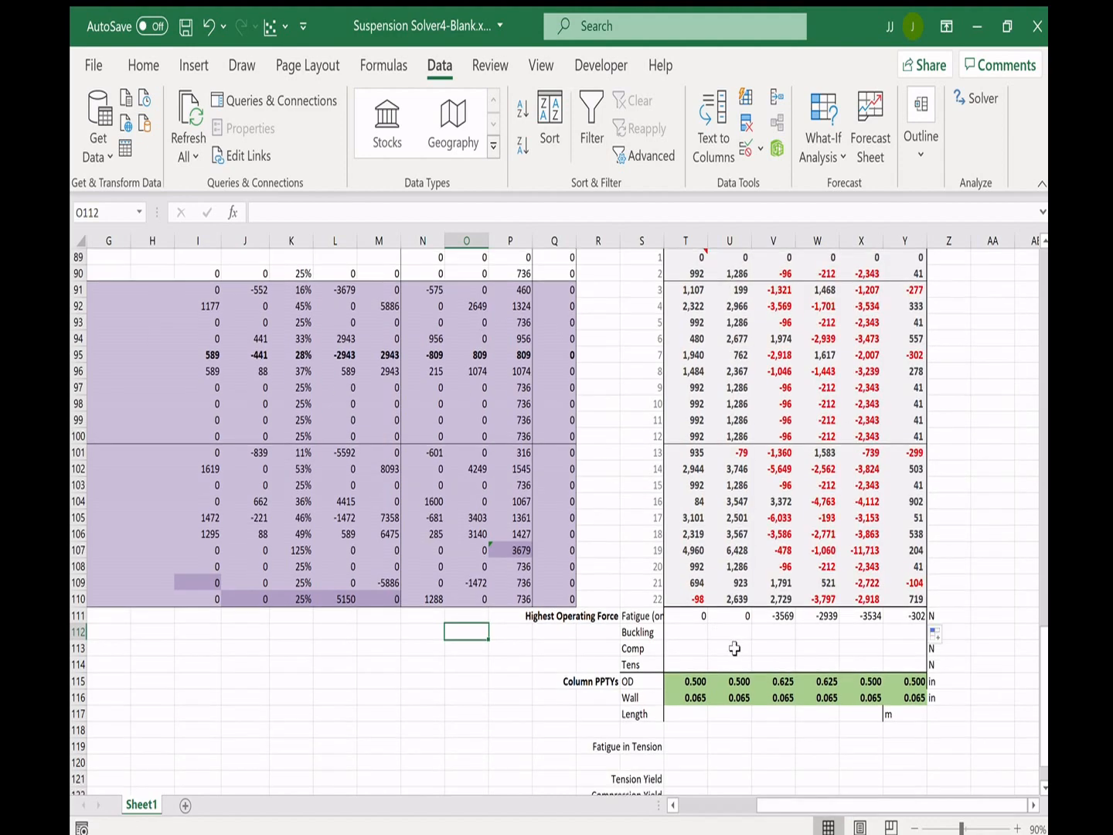
left_click(735, 647)
left_click(691, 616)
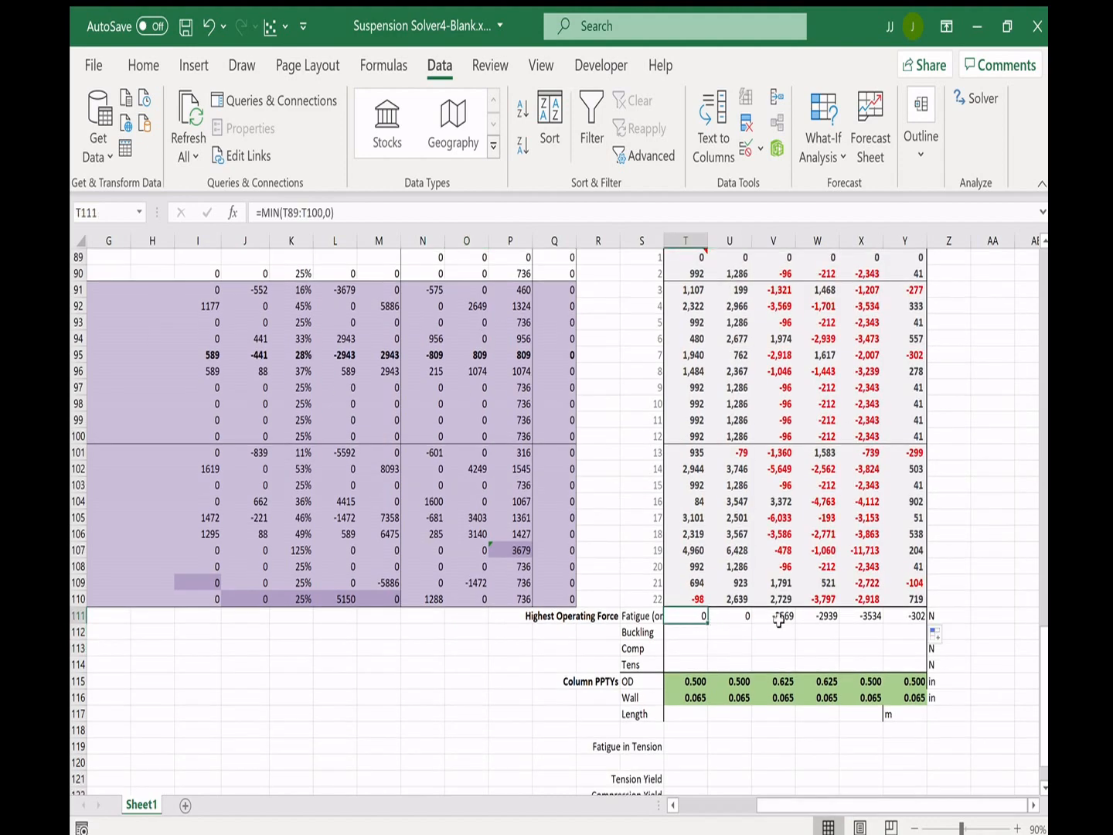
left_click_drag(899, 619, 694, 616)
- Enter =MAX(T89:T110,0) in T112 as the Up-Fore member's highest buckling force
left_click(687, 637)
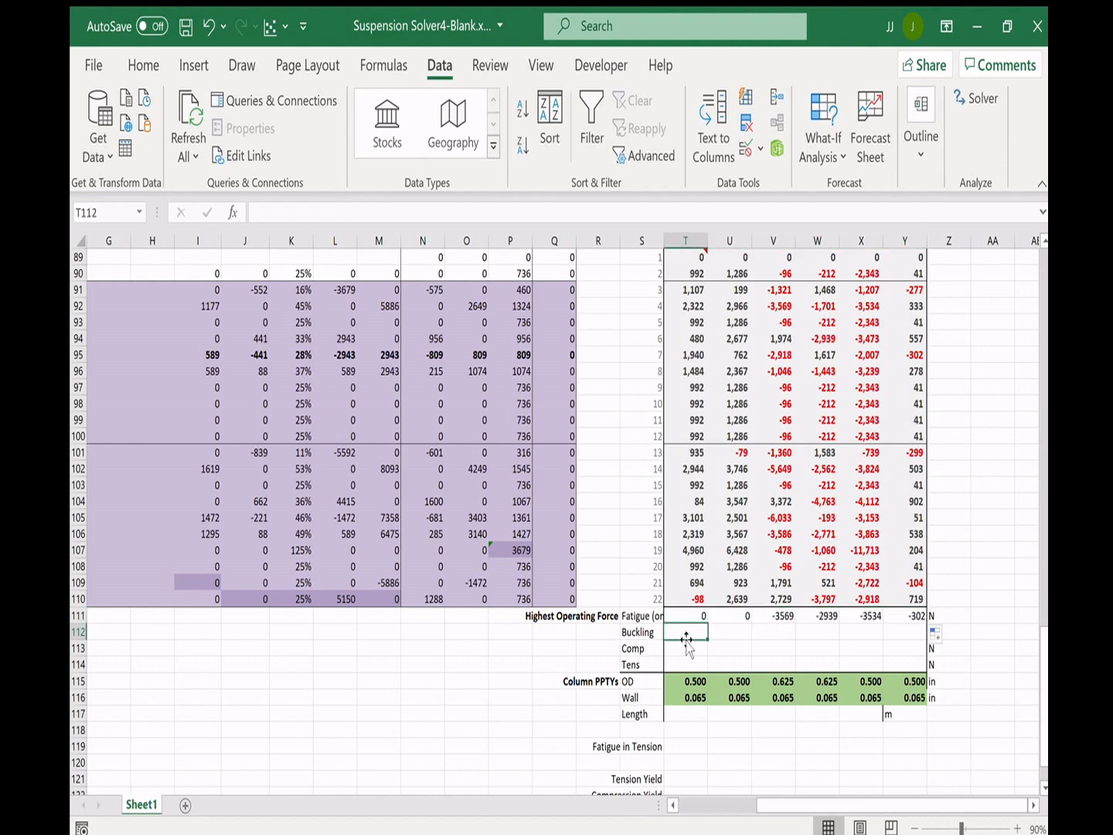
type("=max(")
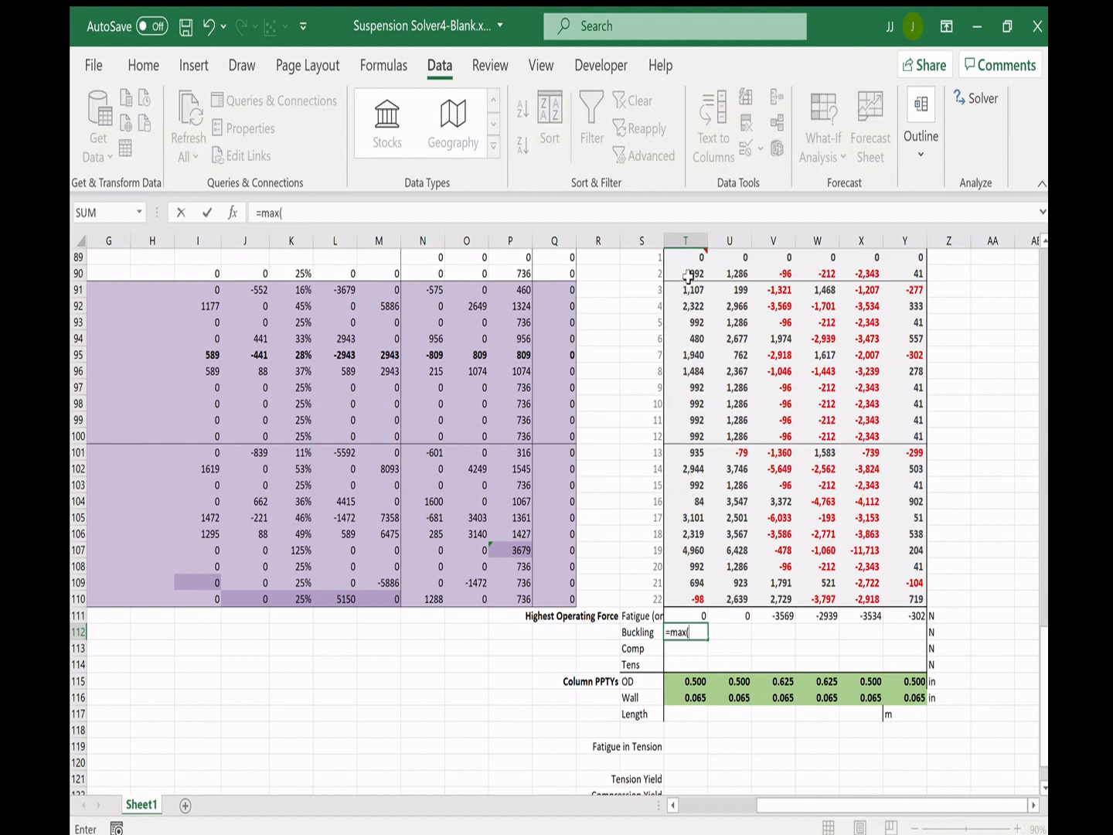
scroll(687, 272, "up", 1)
left_click_drag(685, 307, 685, 648)
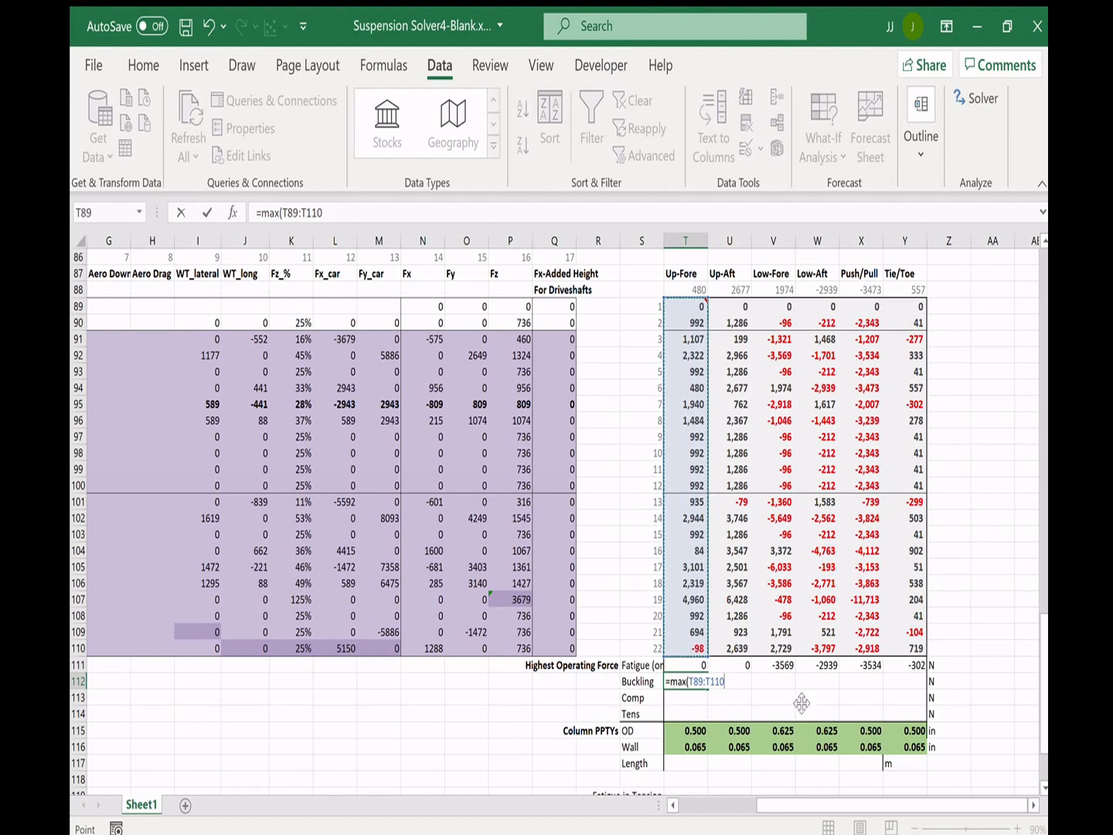
type(",0)")
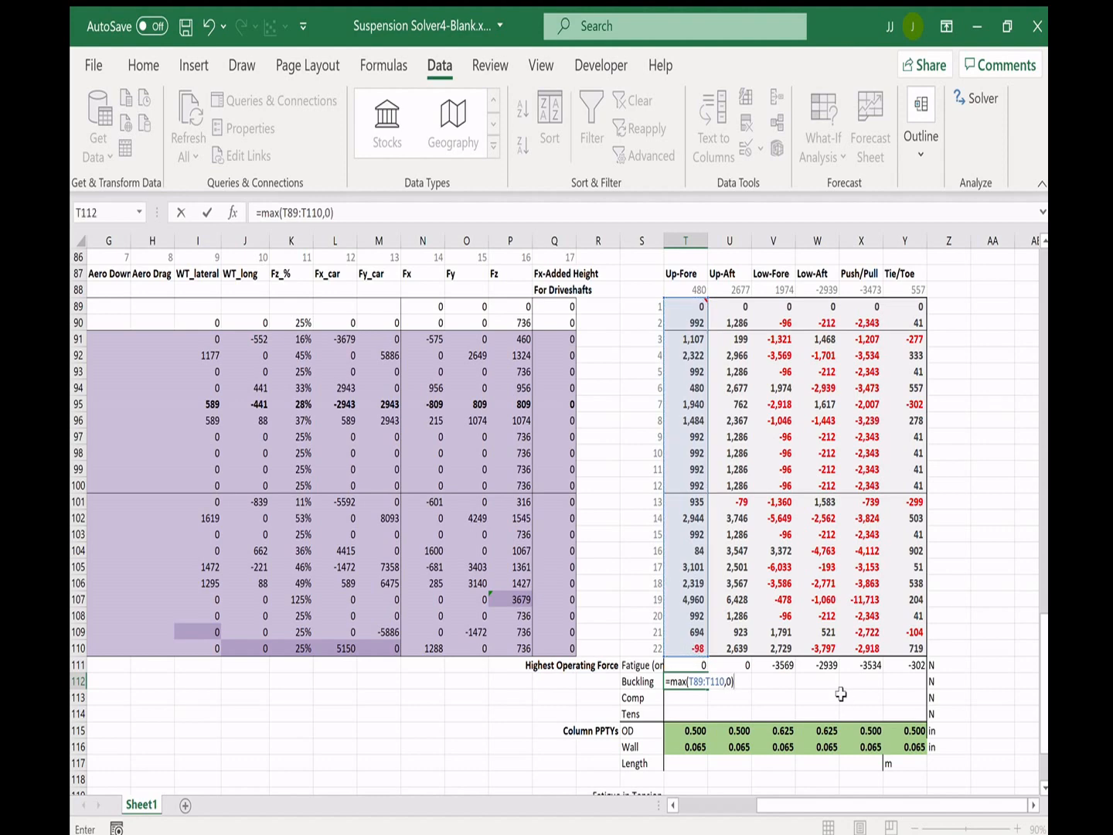
key("Return")
left_click(699, 682)
mouse_move(708, 689)
left_mouse_down()
mouse_move(922, 691)
mouse_move(704, 685)
left_mouse_up()
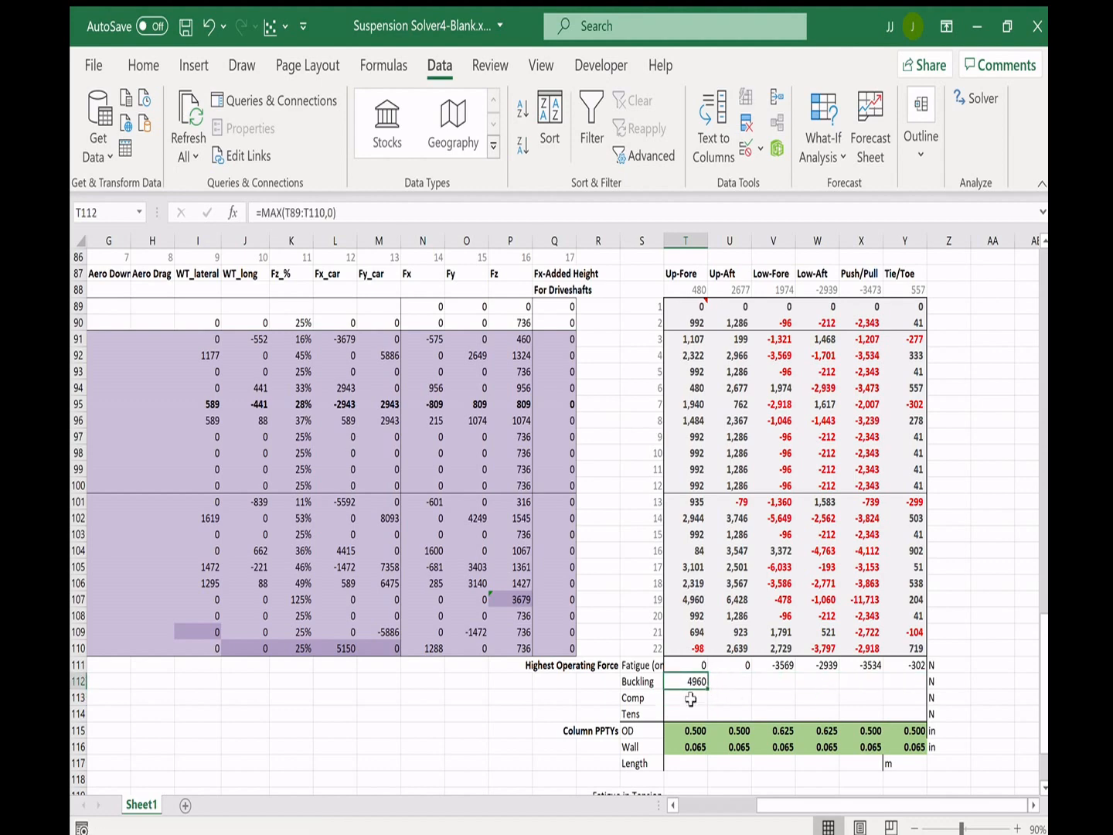
- Reuse the buckling formula =MAX(T89:T110,0) in T113 for the highest compression force
left_click(691, 699)
left_click(698, 682)
left_click(352, 221)
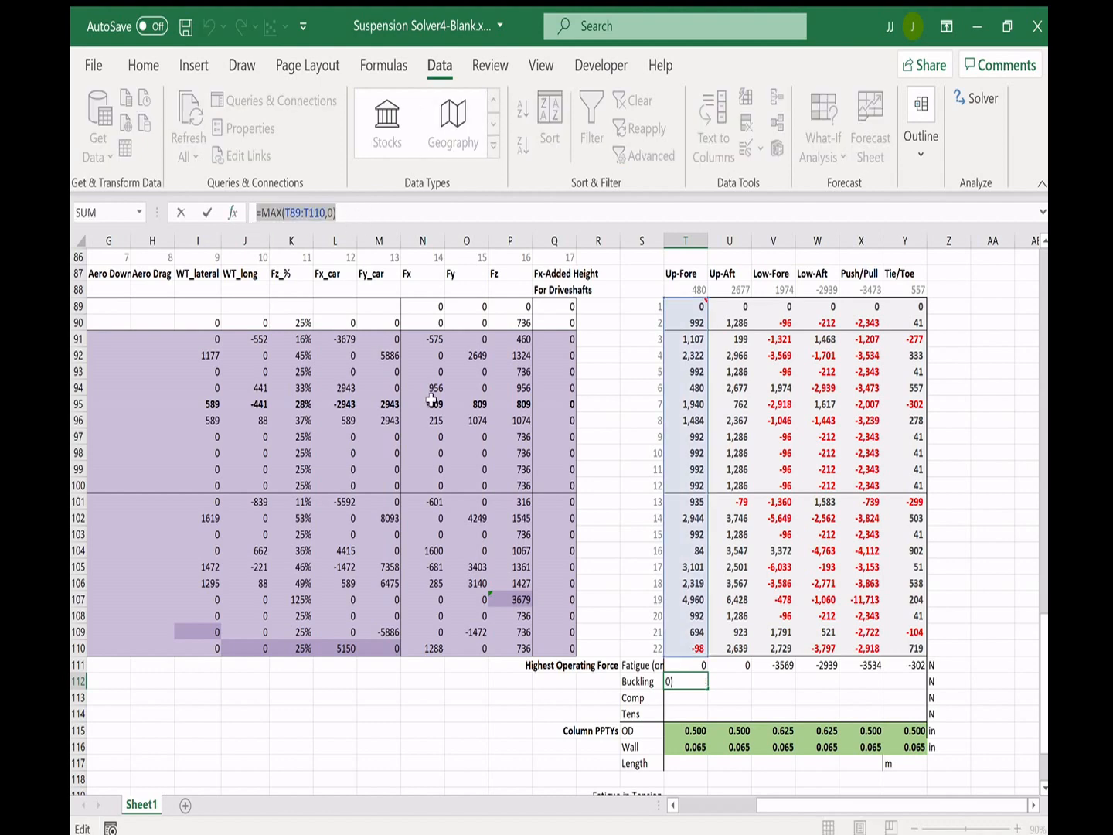
key("Escape")
double_click(681, 699)
type("=MAX(T89:T110,0)")
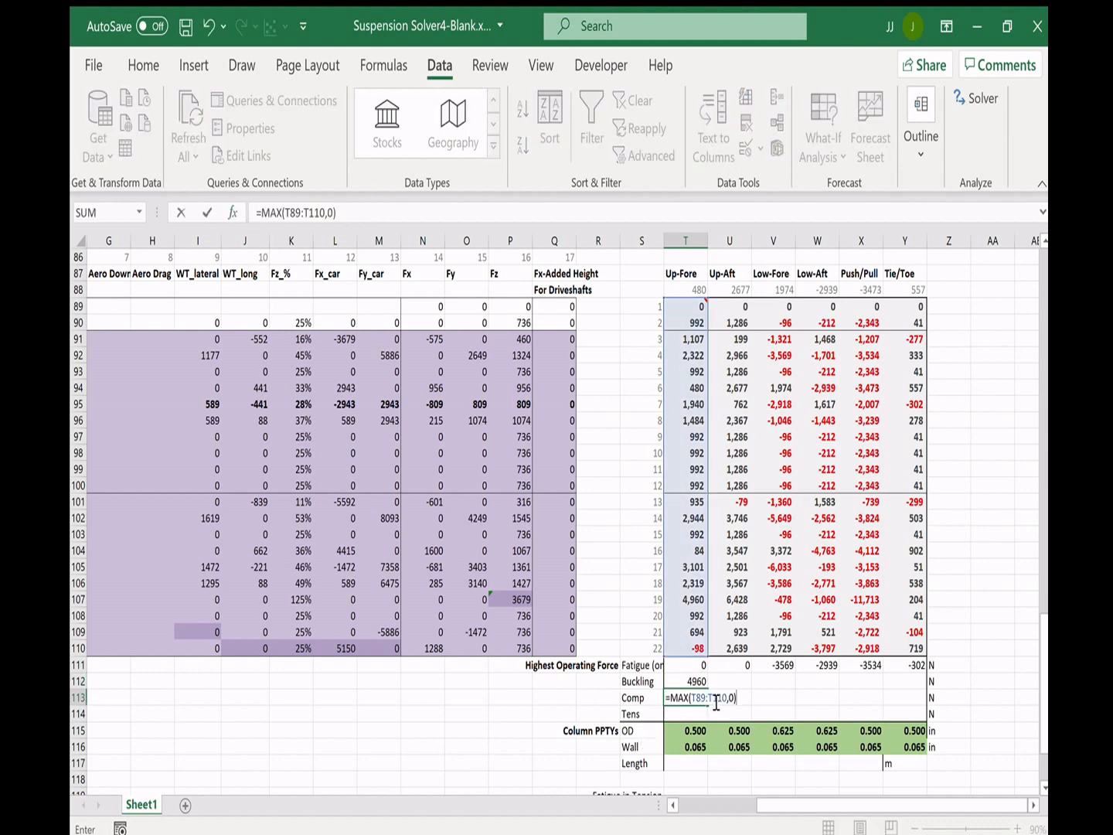
key("Return")
key("Down")
key("Up")
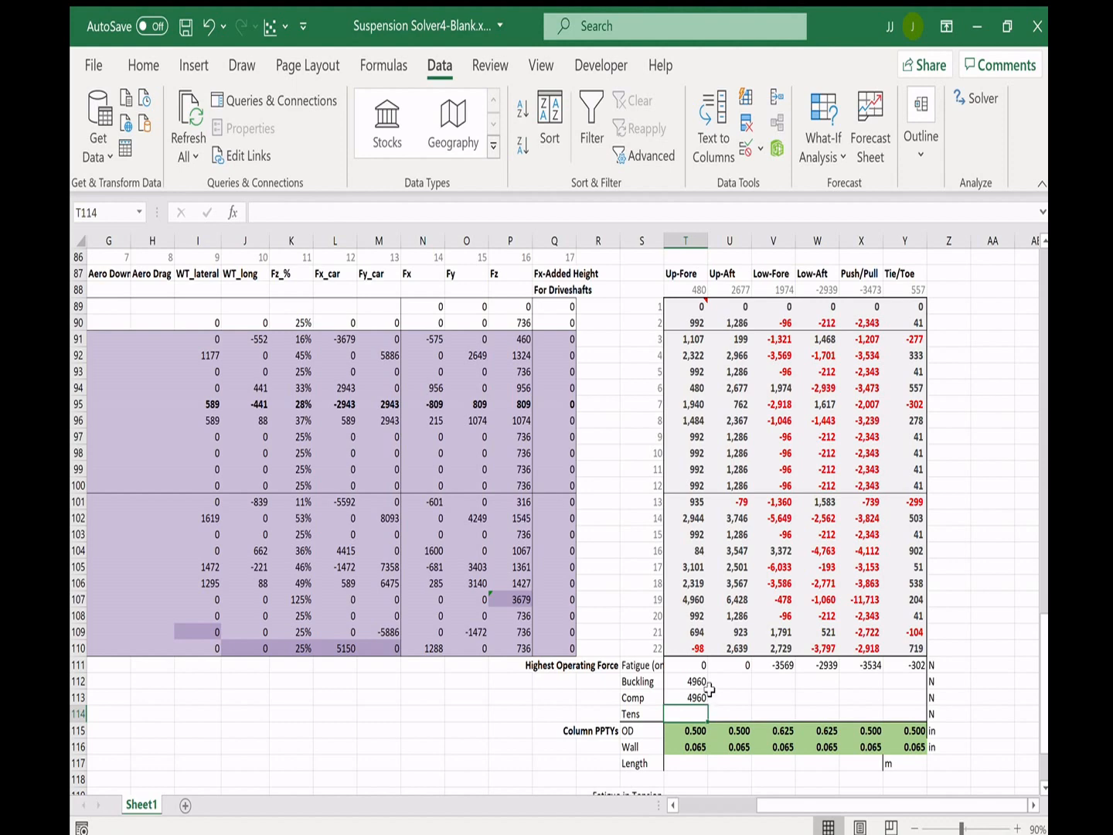
- Enter =MIN(T89:T110,0) in T114 for the highest tension force and extend the T112:T114 formulas across to column Y
key("F2")
type("=min(")
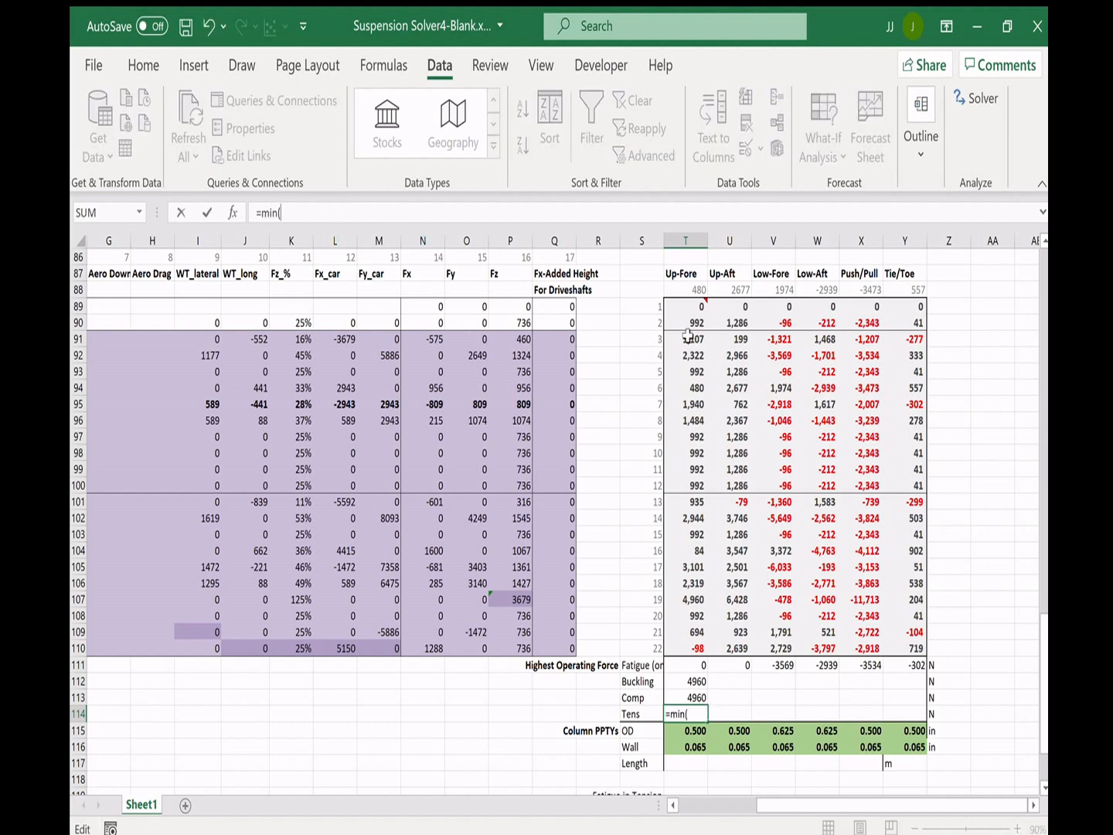
left_click_drag(683, 307, 699, 649)
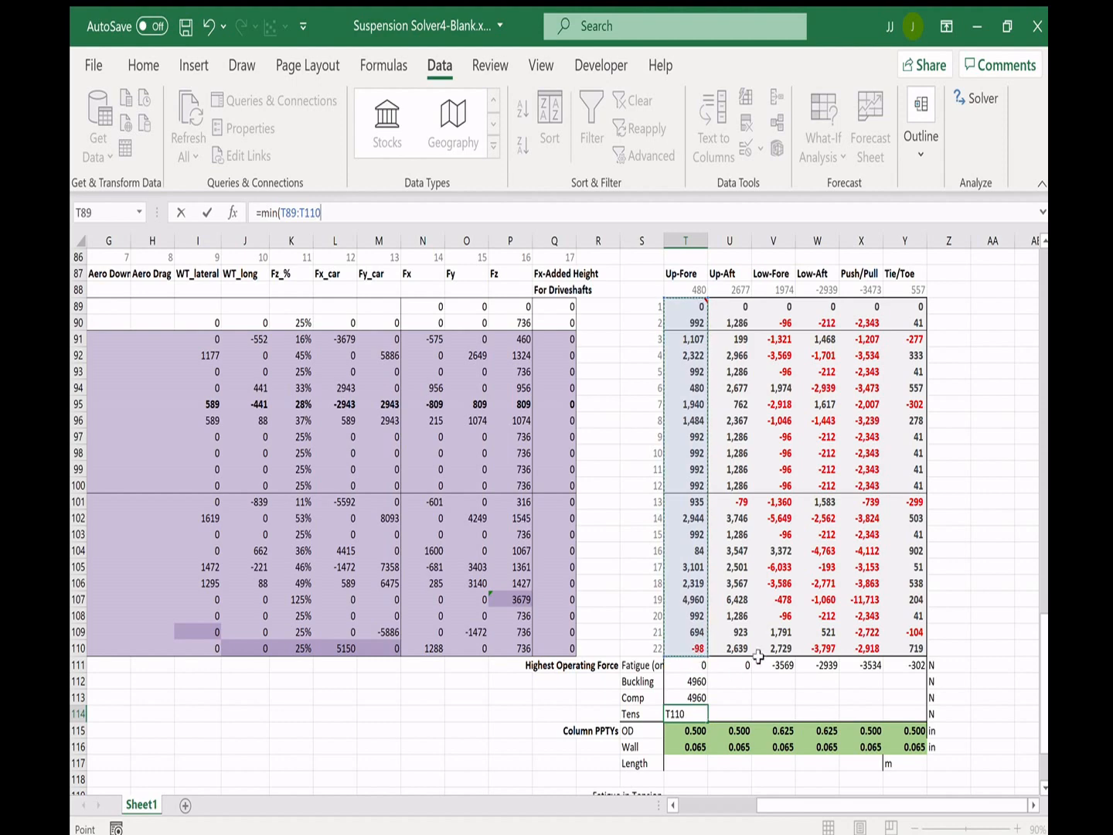
type(",0")
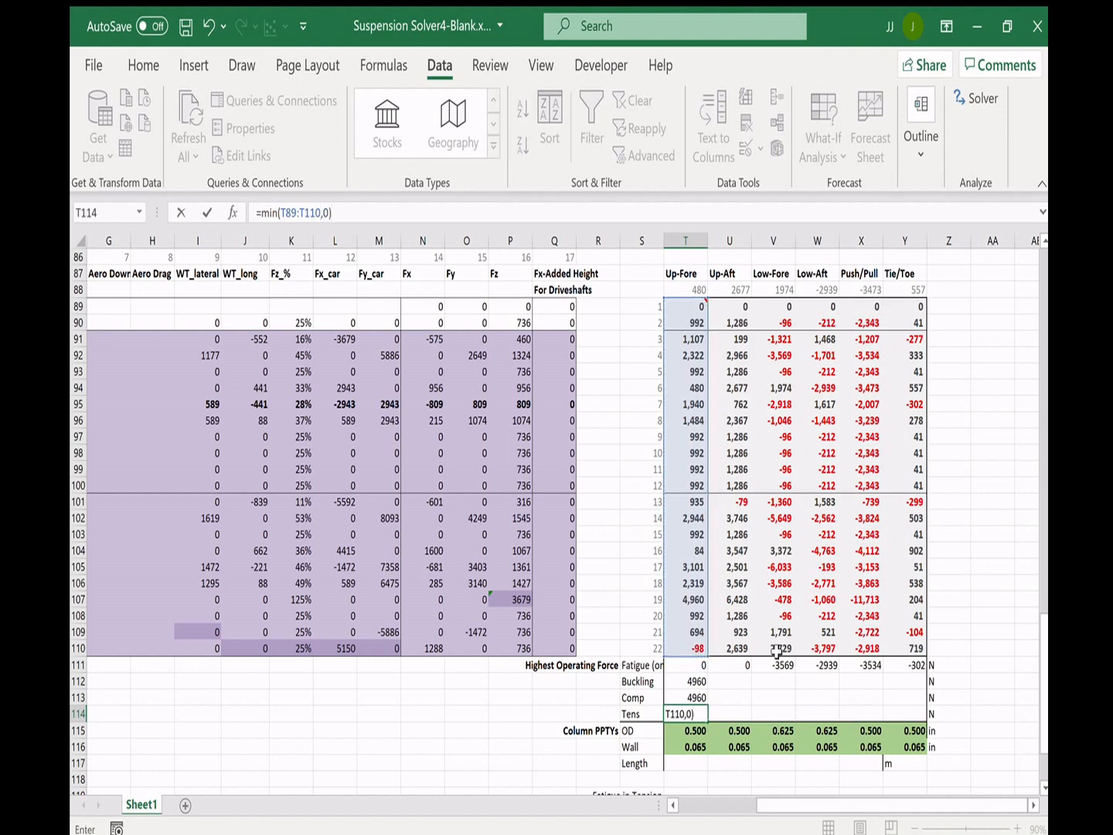
key("Return")
left_click_drag(696, 681, 926, 725)
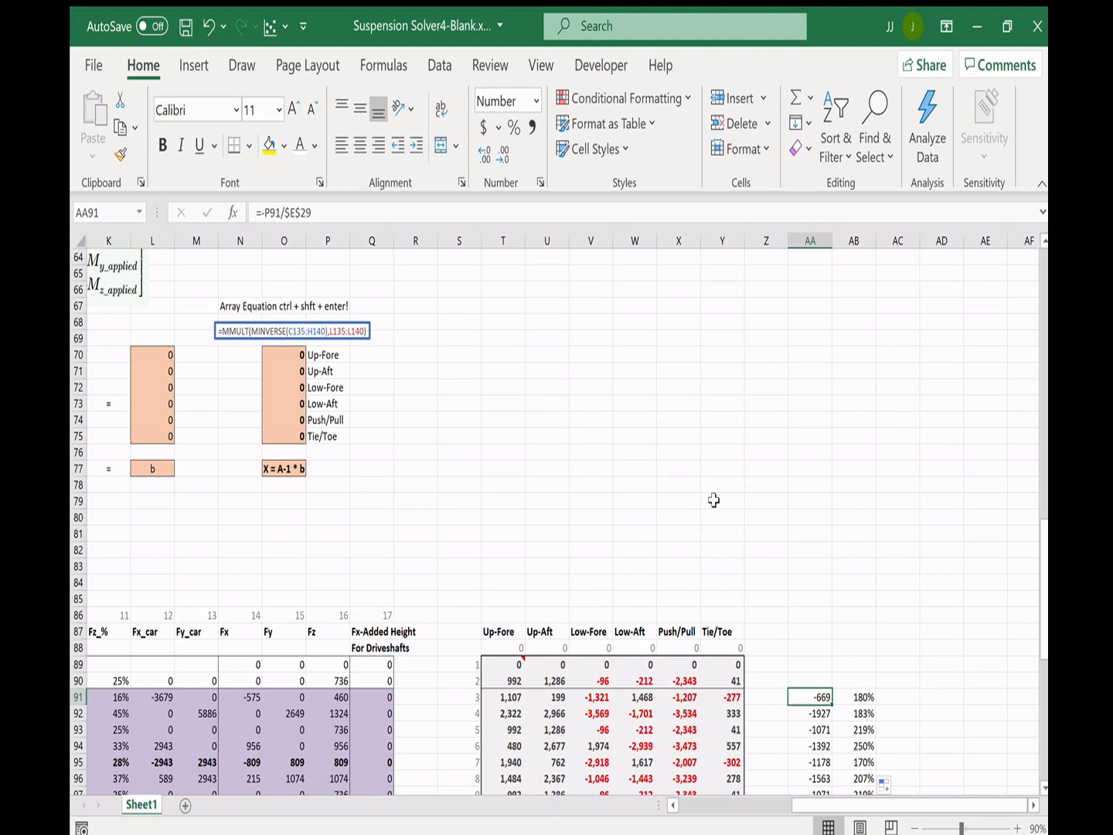
- Draw a red upward arrow with the red pen in the empty area above the member force table and label it Fz
left_click(242, 66)
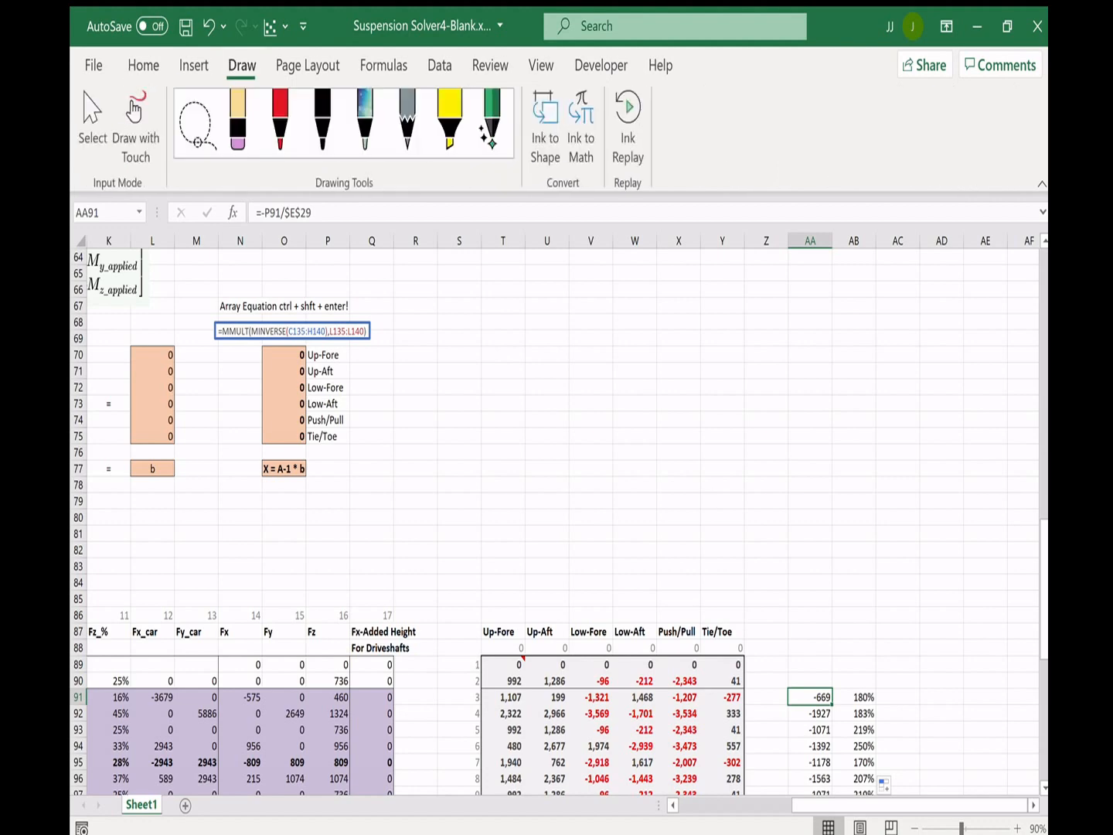
left_click(281, 122)
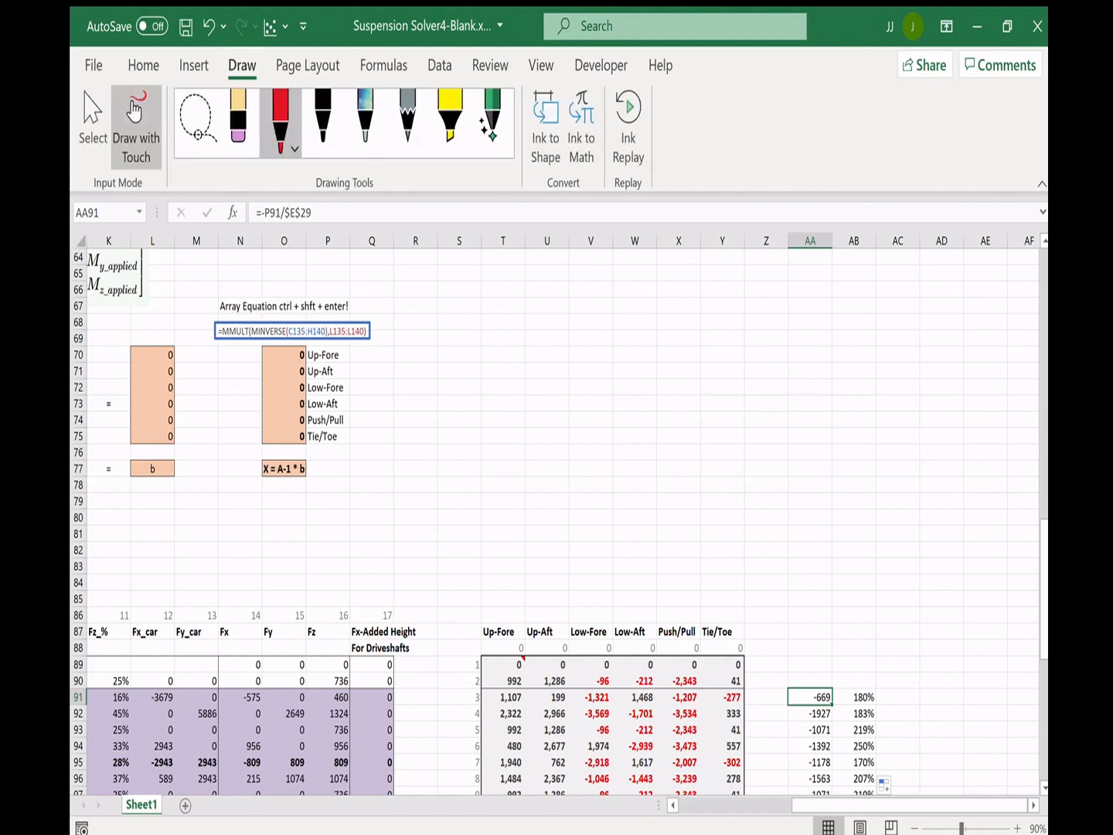
mouse_move(759, 605)
left_mouse_down()
mouse_move(750, 399)
mouse_move(729, 457)
left_mouse_up()
left_click_drag(750, 400, 727, 472)
left_click_drag(789, 525, 801, 586)
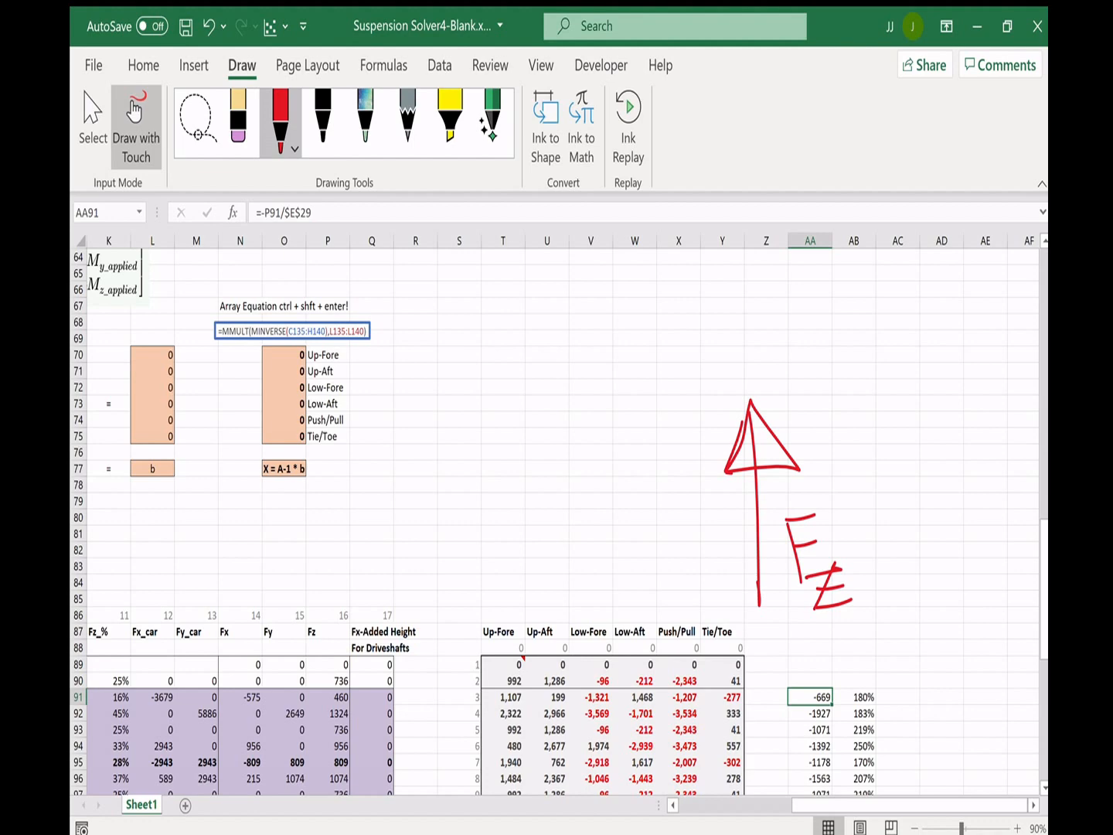
- Draw a black right triangle with the black pen directly above the red Fz arrow
left_click(92, 124)
scroll(554, 521, "up", 3)
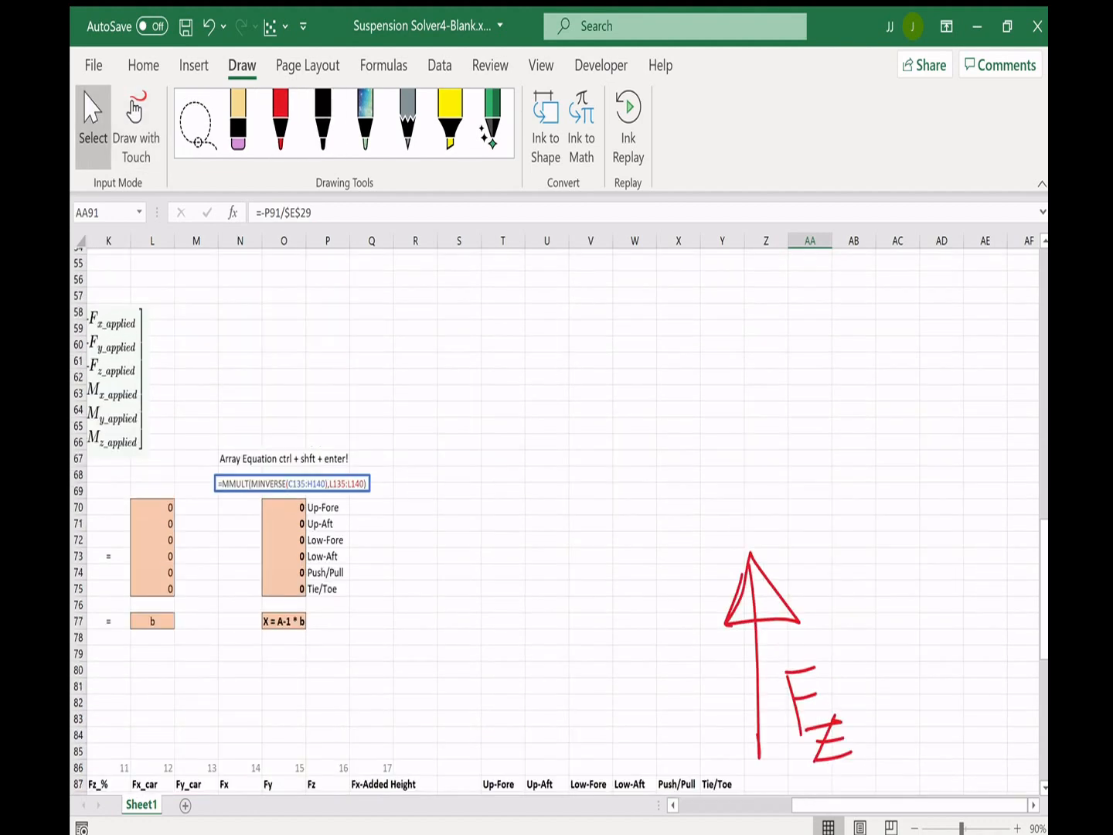
left_click(324, 120)
left_click_drag(745, 514, 738, 296)
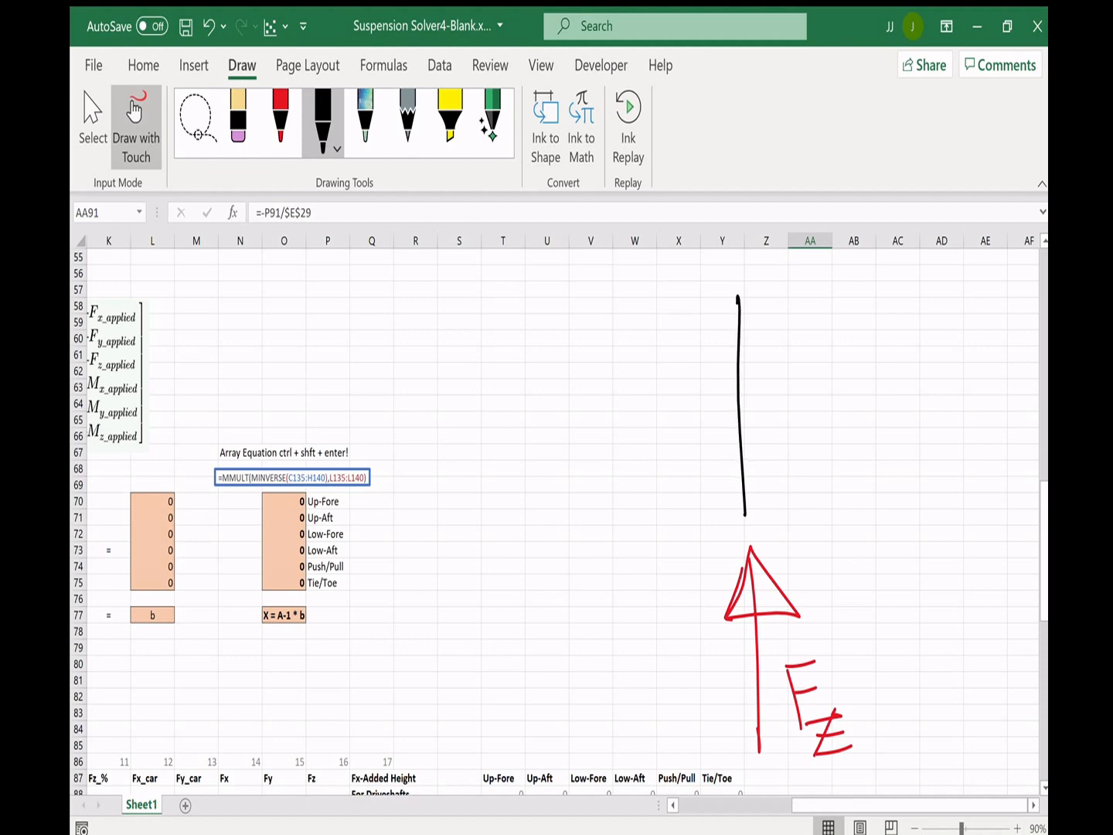
left_click_drag(728, 318, 612, 497)
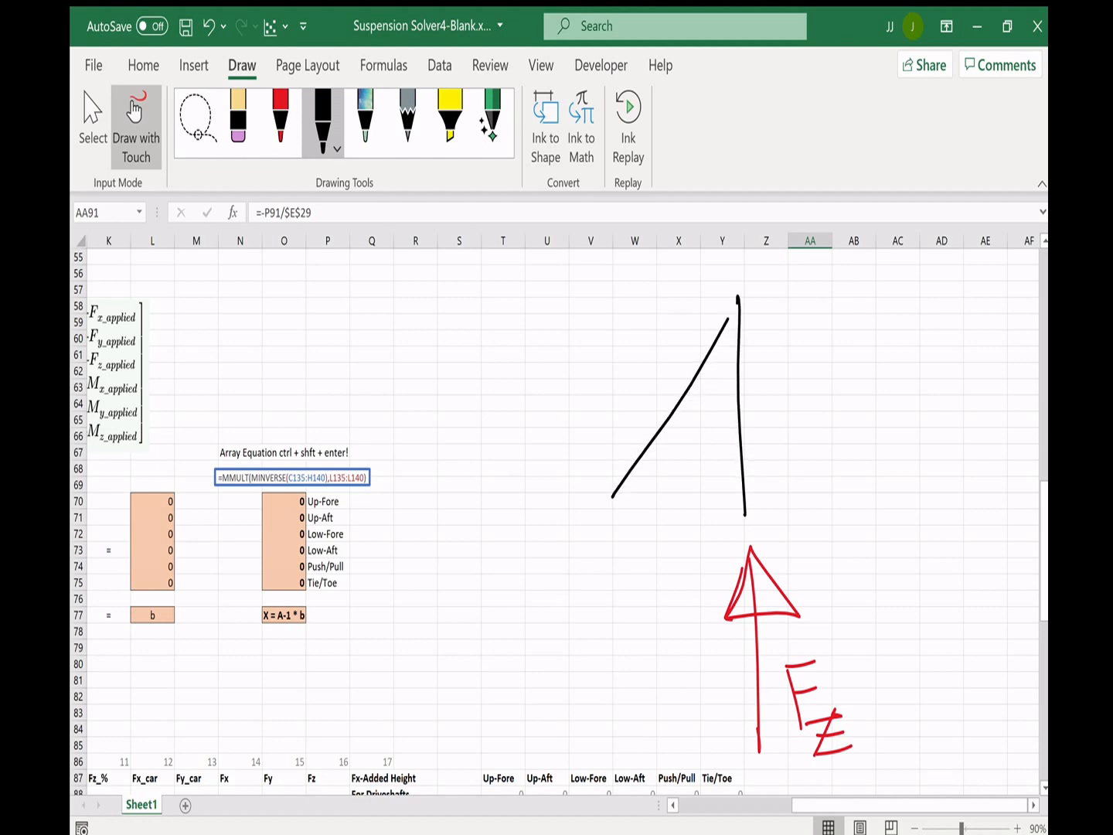
mouse_move(736, 515)
left_mouse_down()
mouse_move(605, 516)
mouse_move(742, 303)
left_mouse_up()
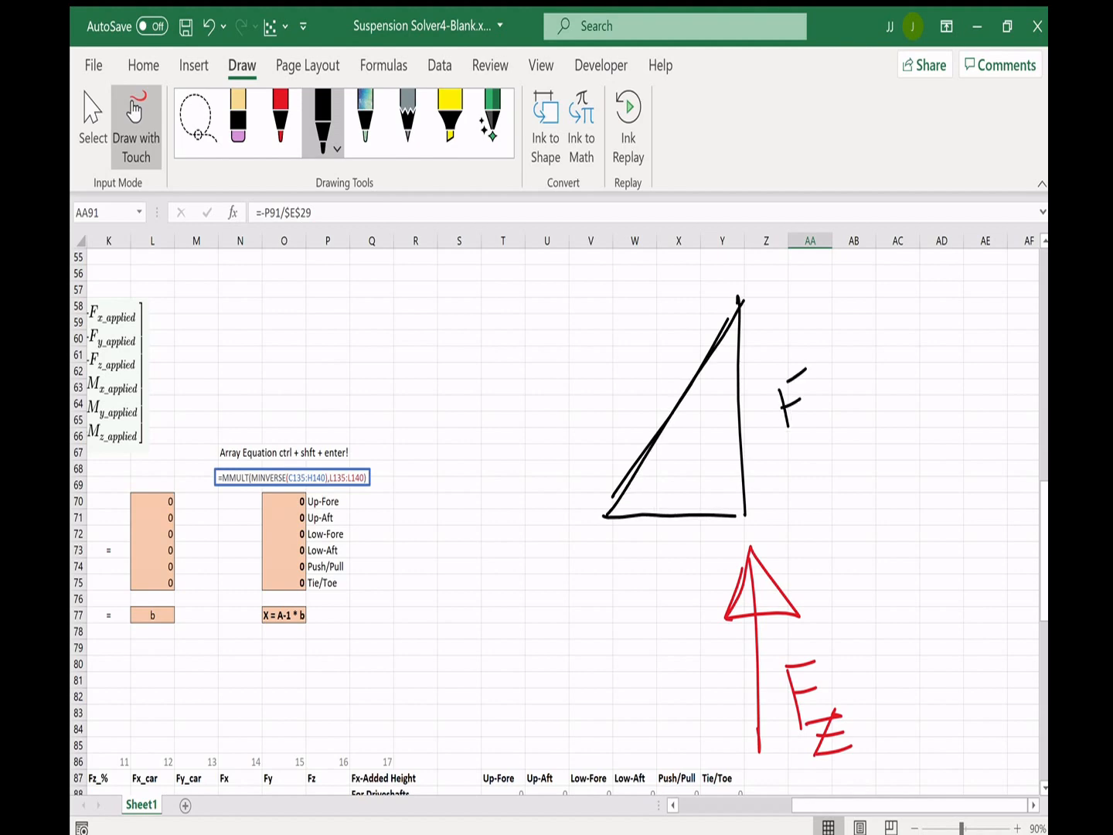
- Label the triangle's base Fy and its hypotenuse |F| in black ink
left_click_drag(669, 551, 681, 545)
mouse_move(685, 546)
left_mouse_down()
mouse_move(710, 571)
mouse_move(681, 593)
left_mouse_up()
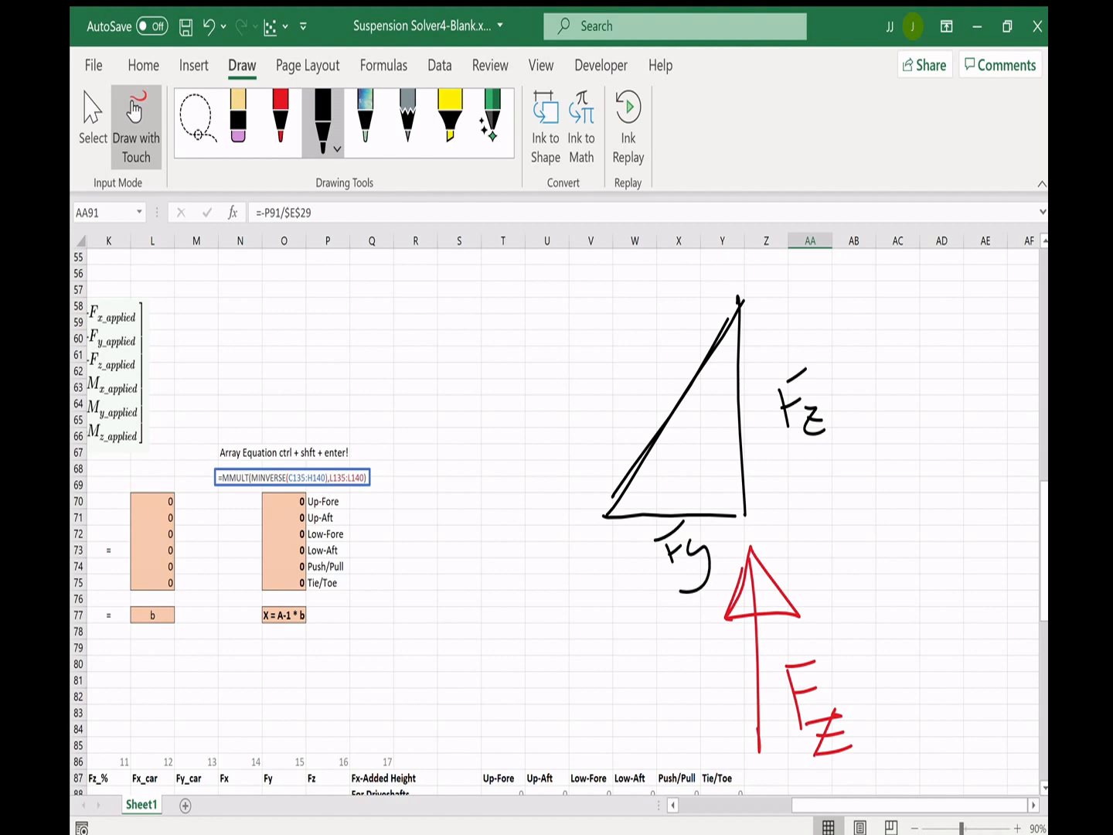
left_click_drag(632, 379, 651, 372)
left_click_drag(605, 358, 619, 431)
left_click_drag(655, 310, 681, 378)
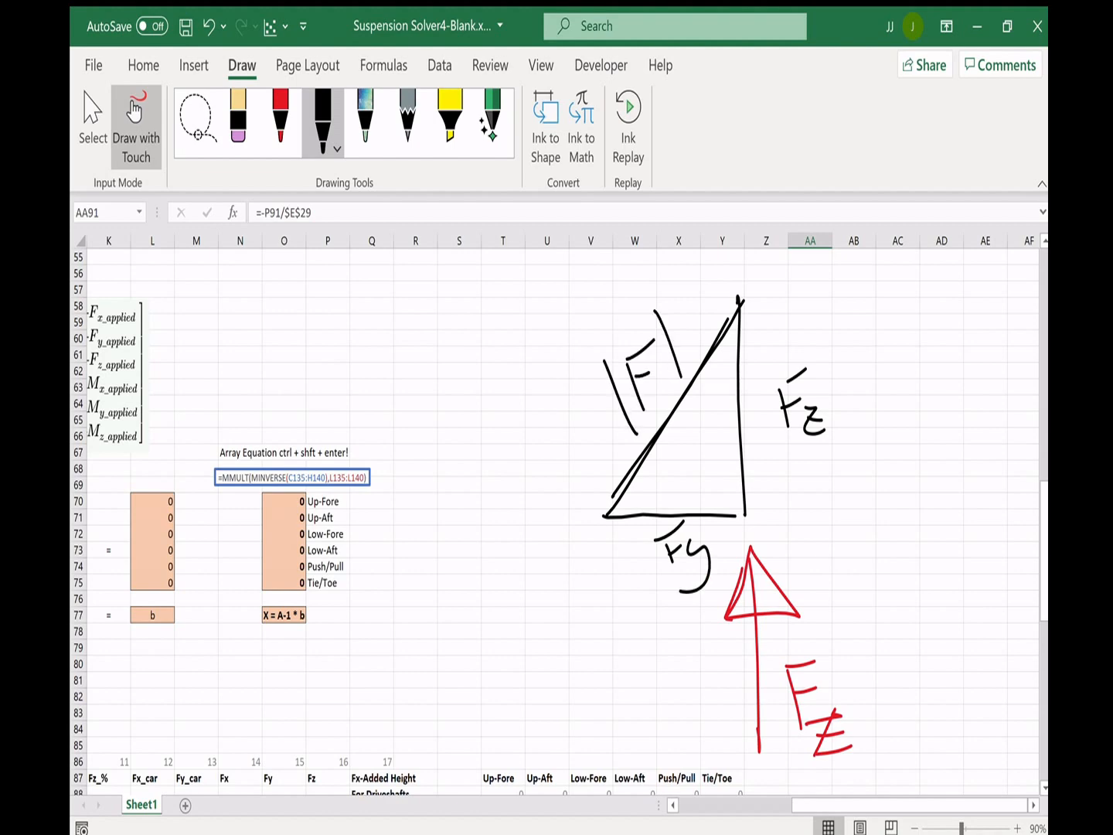
- Circle the triangle's Fz label and the Fz arrow in red, marking the triangle's lower corner between them
left_click(281, 122)
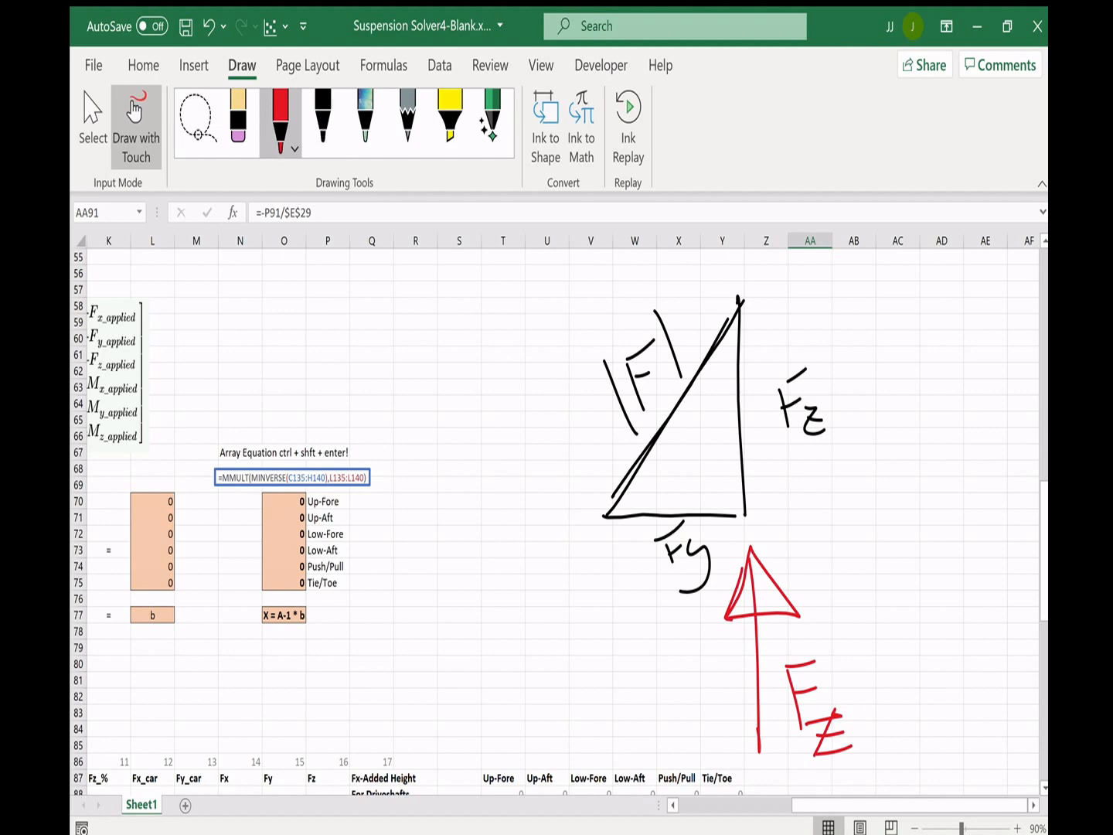
left_click_drag(781, 361, 765, 393)
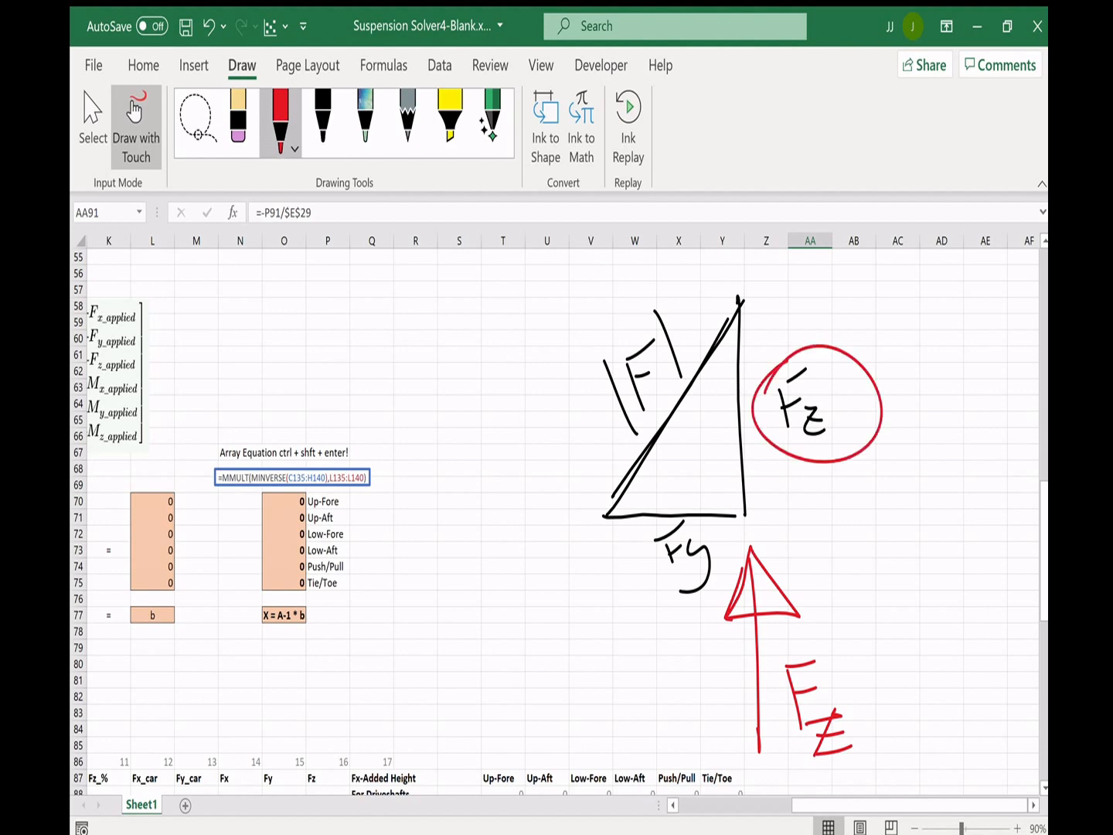
mouse_move(747, 511)
left_mouse_down()
mouse_move(789, 505)
mouse_move(722, 569)
mouse_move(768, 543)
left_mouse_up()
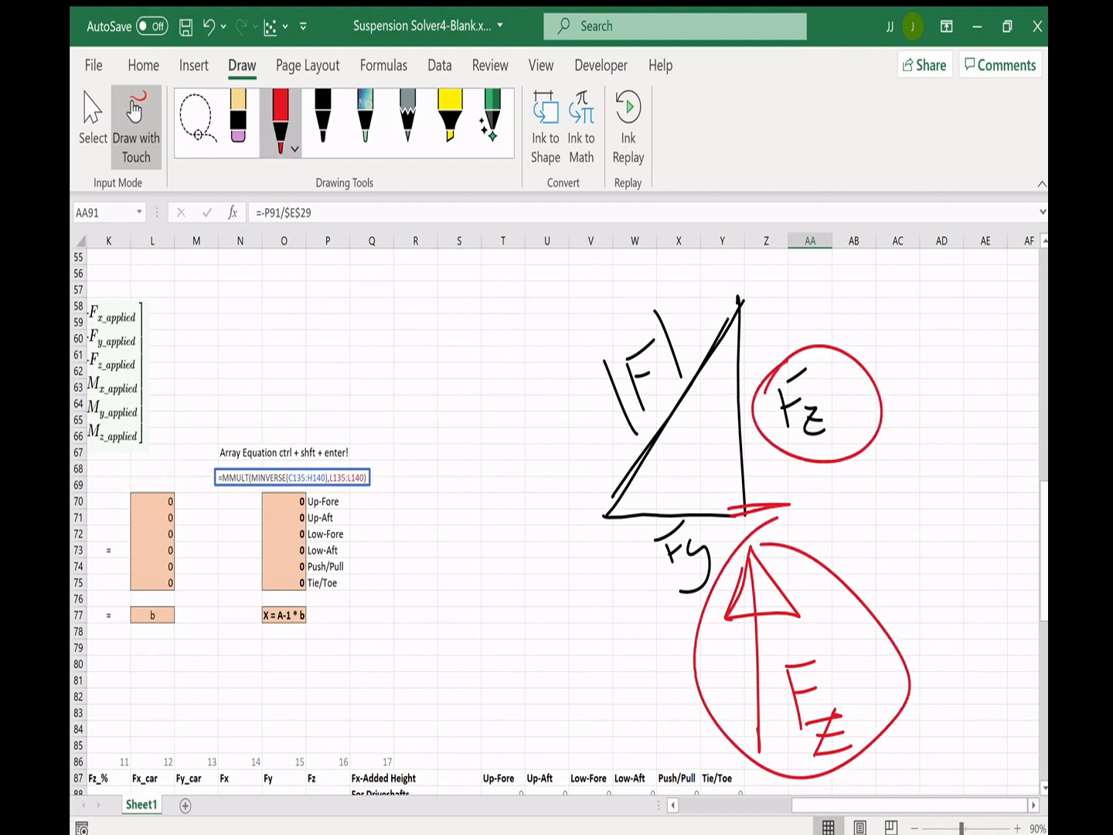
- Mark the force triangle's upper corner with a short red stroke, matching the mark at its lower corner, and stop drawing
left_click_drag(734, 320, 771, 313)
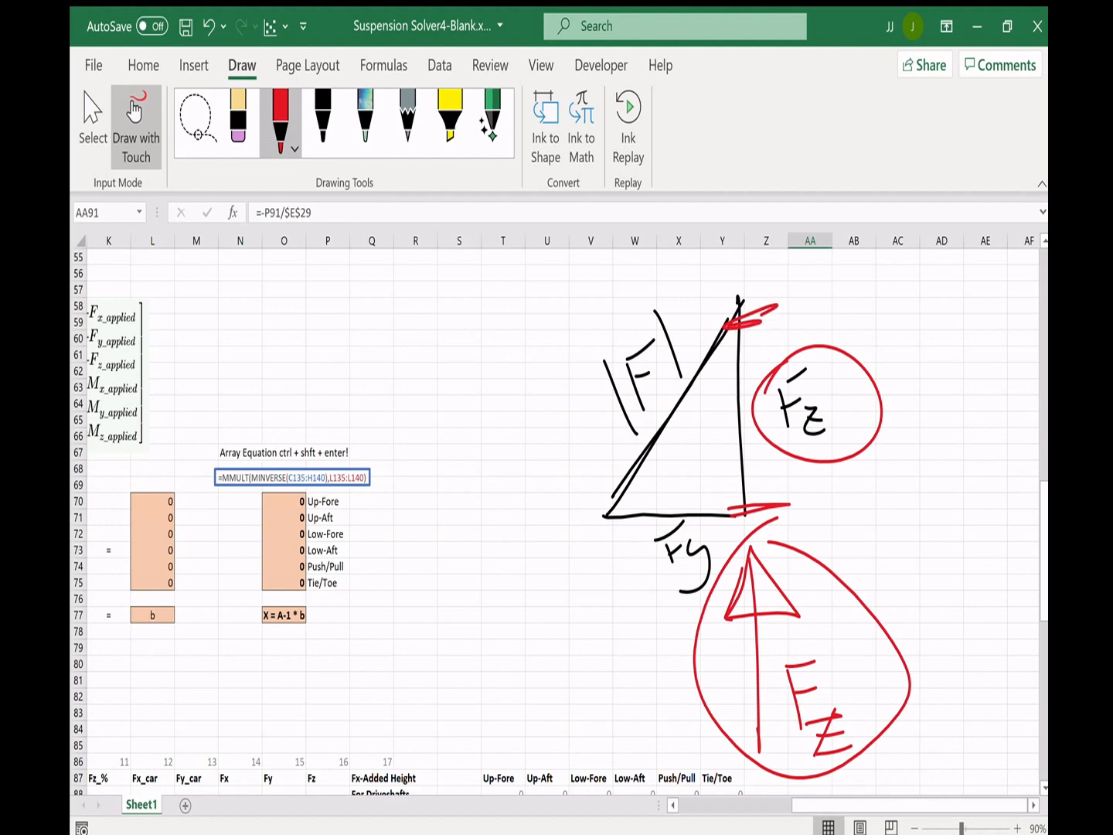
key("Escape")
- Examine the AA91 formula =-P91/$E$29 and the Push/Pull z unit vector in E29 that it references
scroll(554, 522, "down", 5)
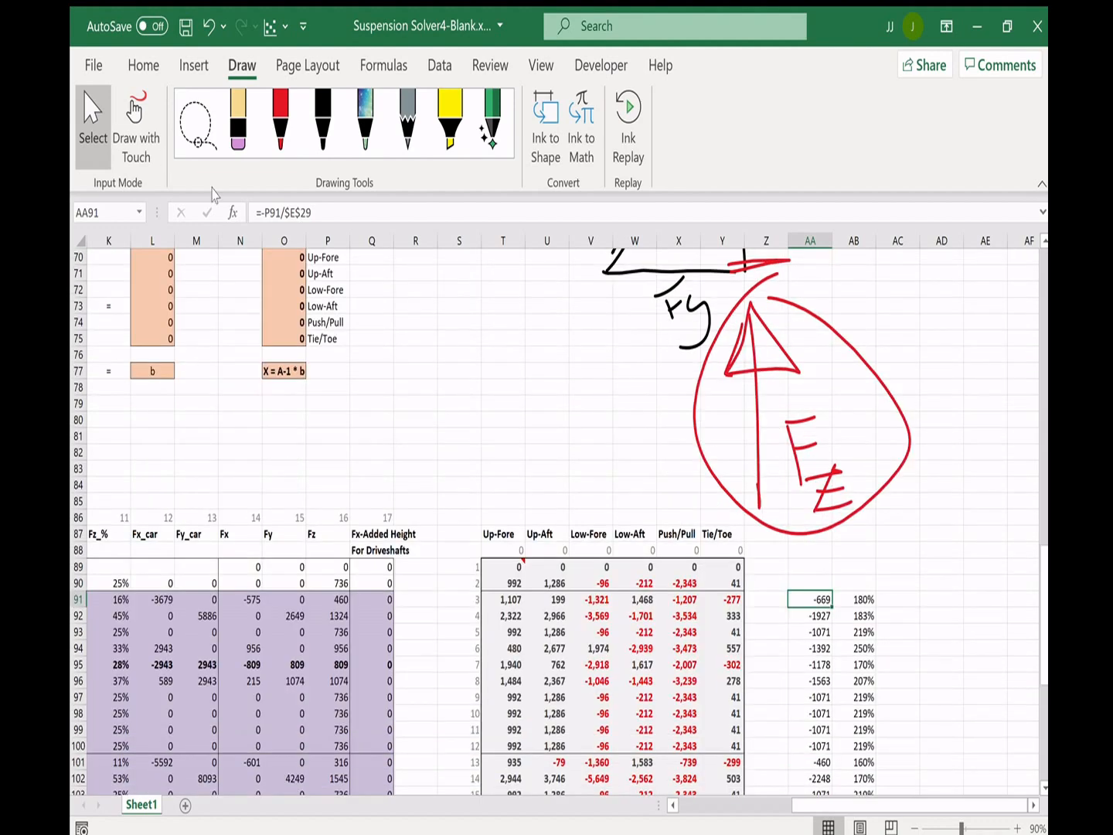
double_click(810, 599)
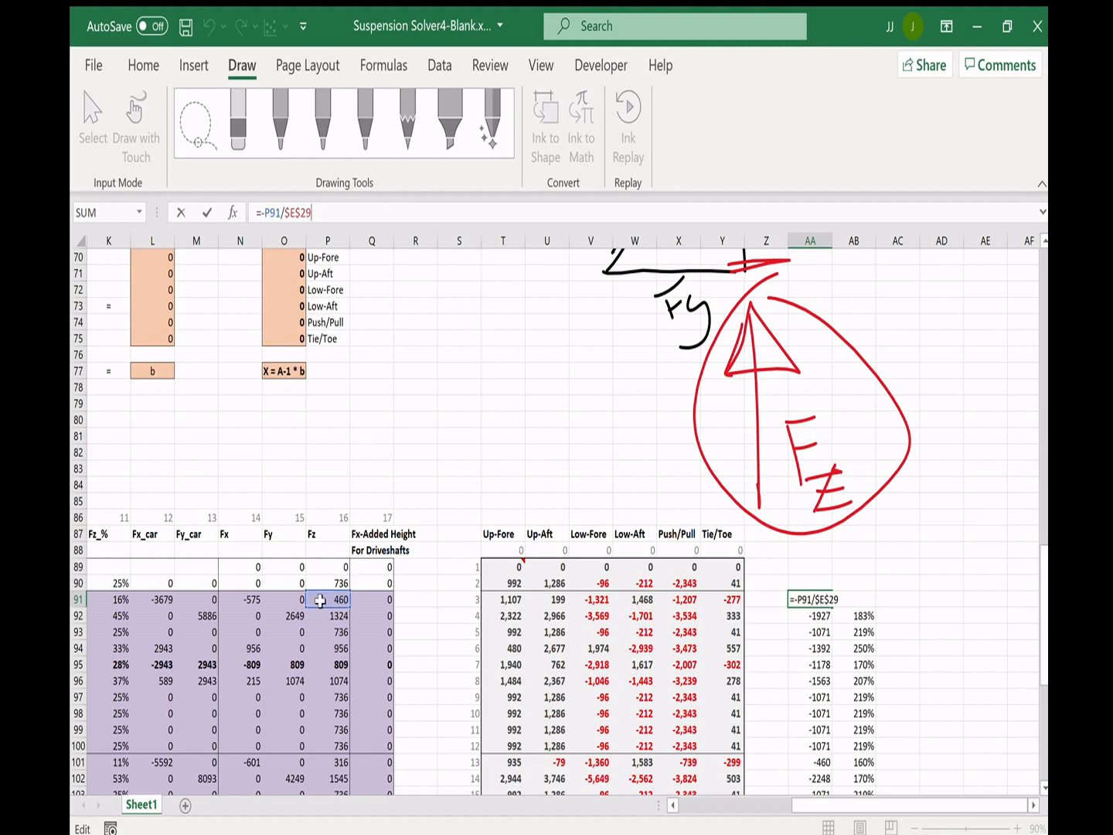
scroll(368, 477, "up", 3)
scroll(367, 478, "up", 5)
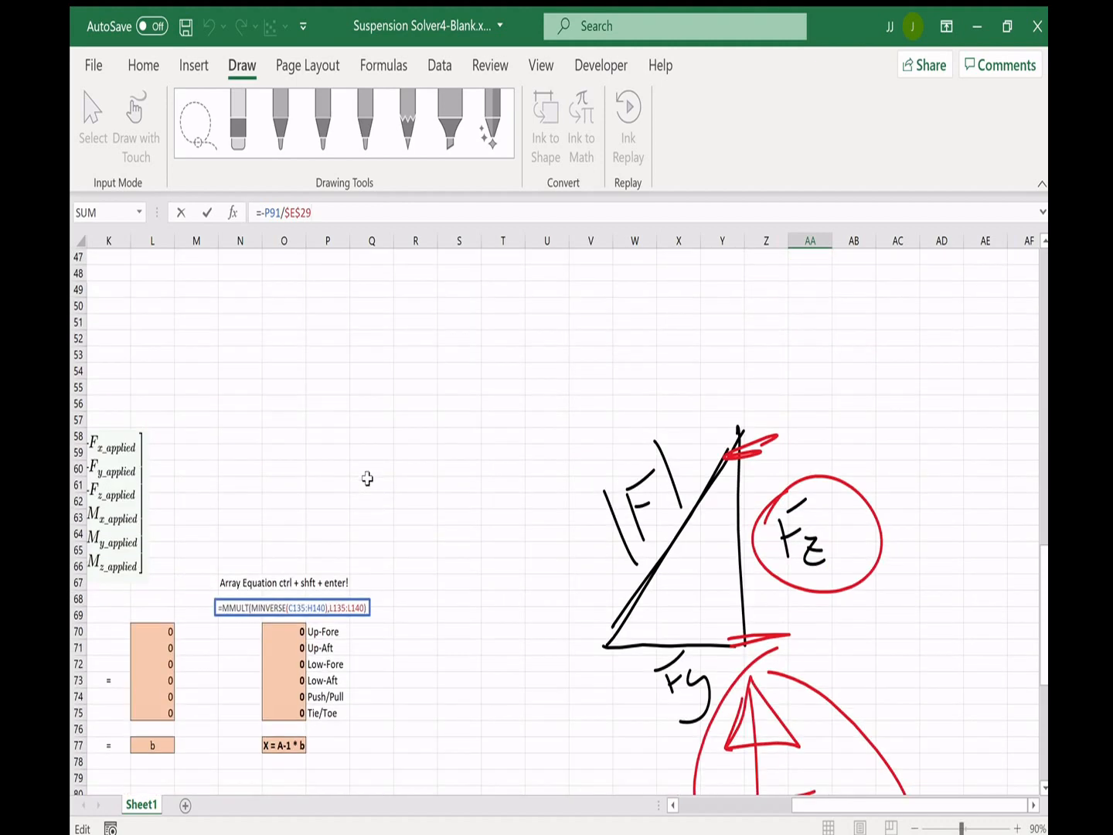
scroll(367, 479, "left", 3)
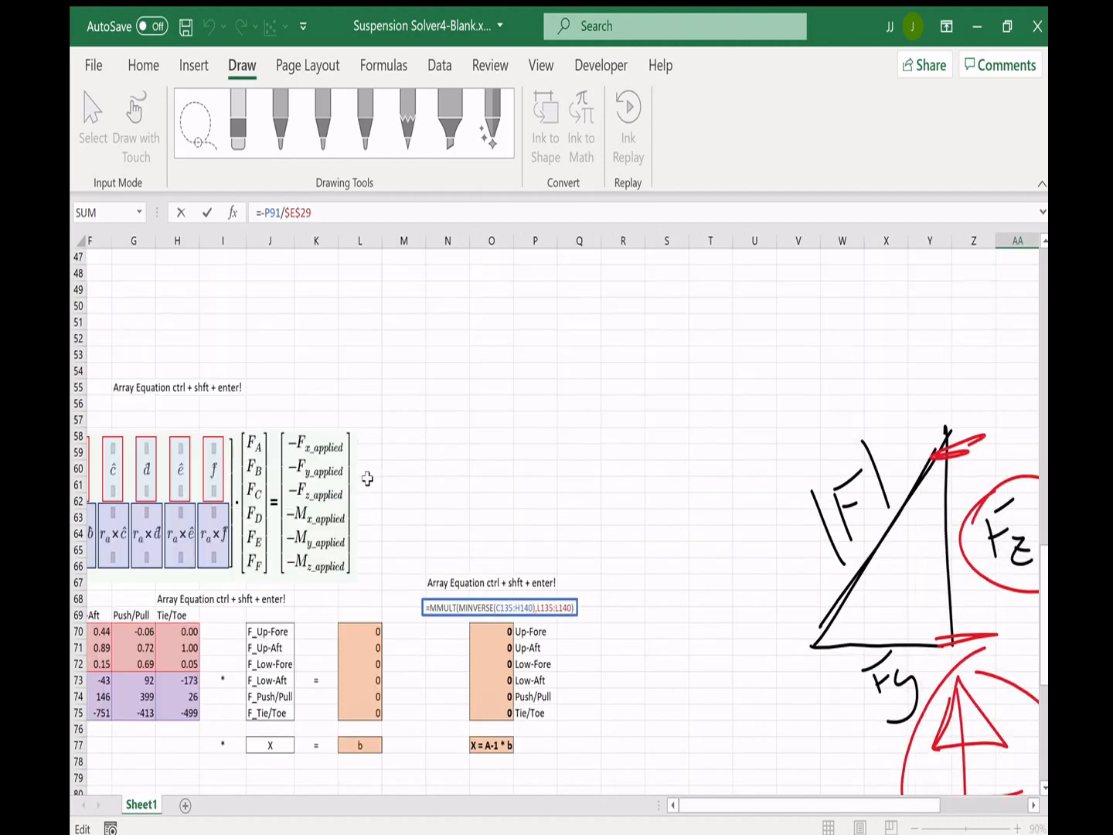
scroll(367, 478, "up", 4)
scroll(367, 479, "down", 11)
scroll(367, 479, "left", 3)
scroll(367, 479, "up", 9)
scroll(368, 482, "up", 7)
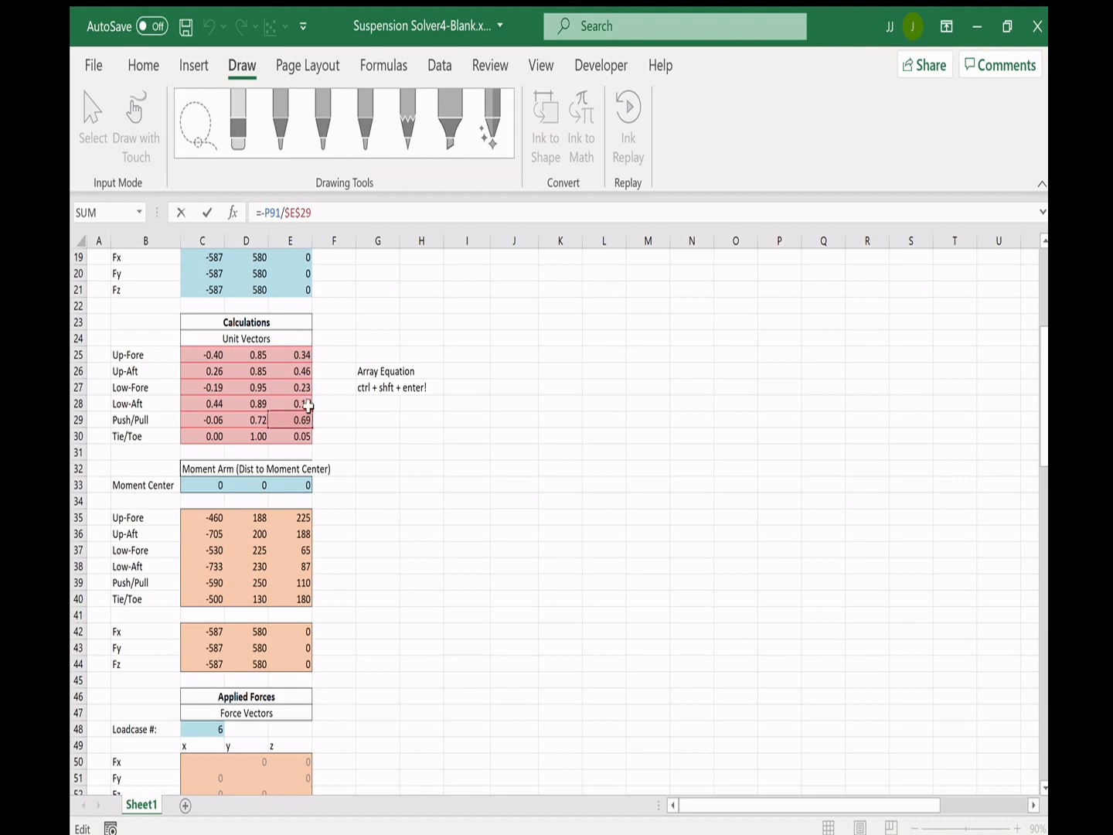
key("Return")
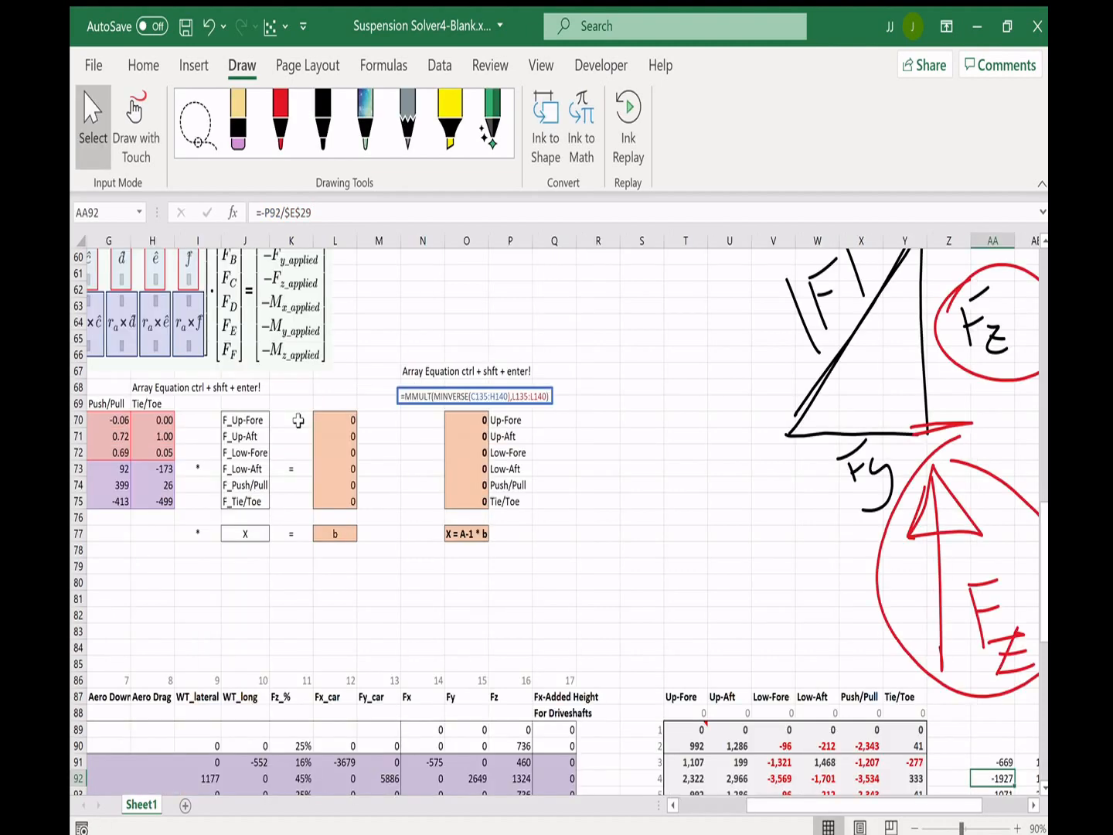
- Enter the heading Wrong Force in cell AA89, above the simplified force values
scroll(676, 593, "right", 1)
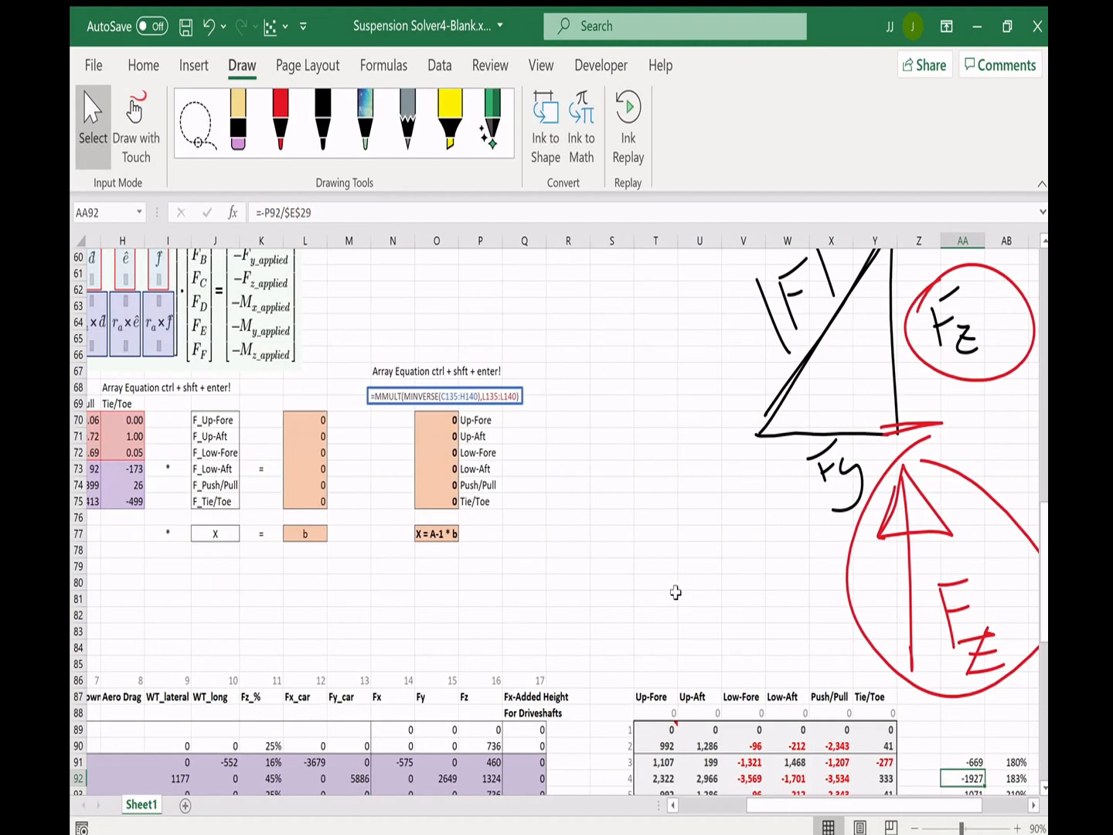
scroll(676, 593, "down", 1)
left_click(950, 679)
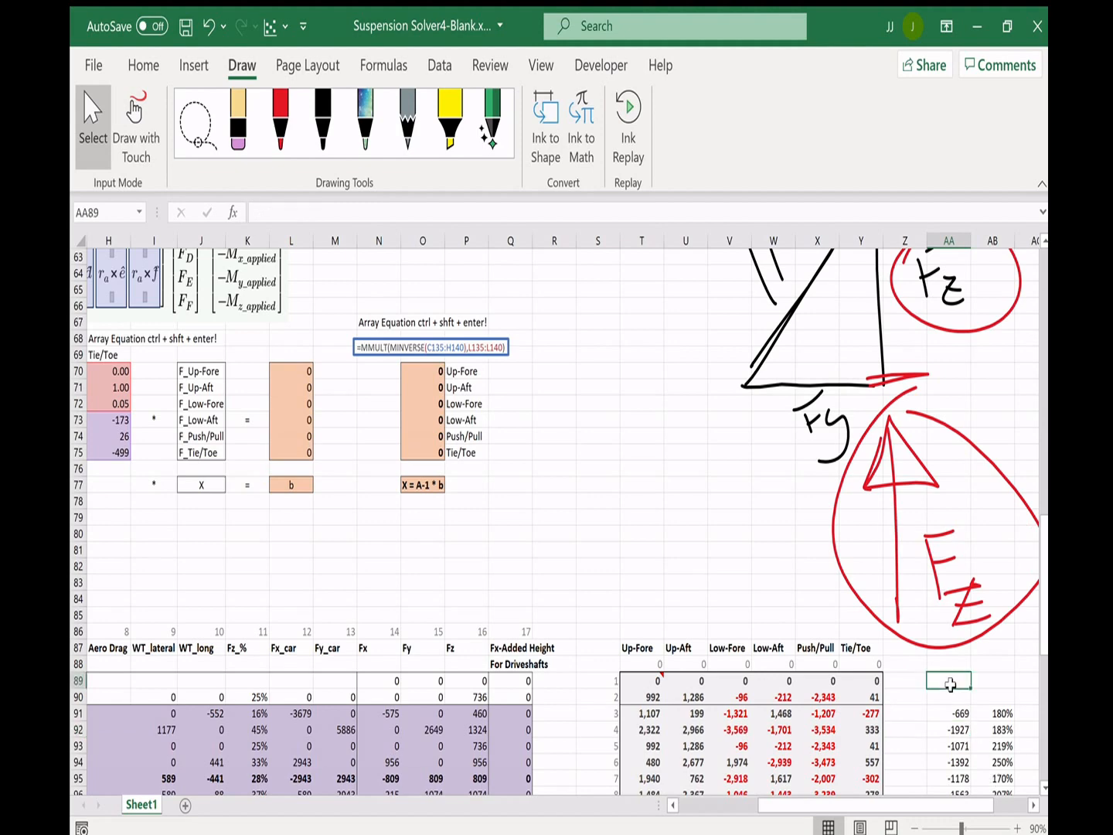
type("Wrong")
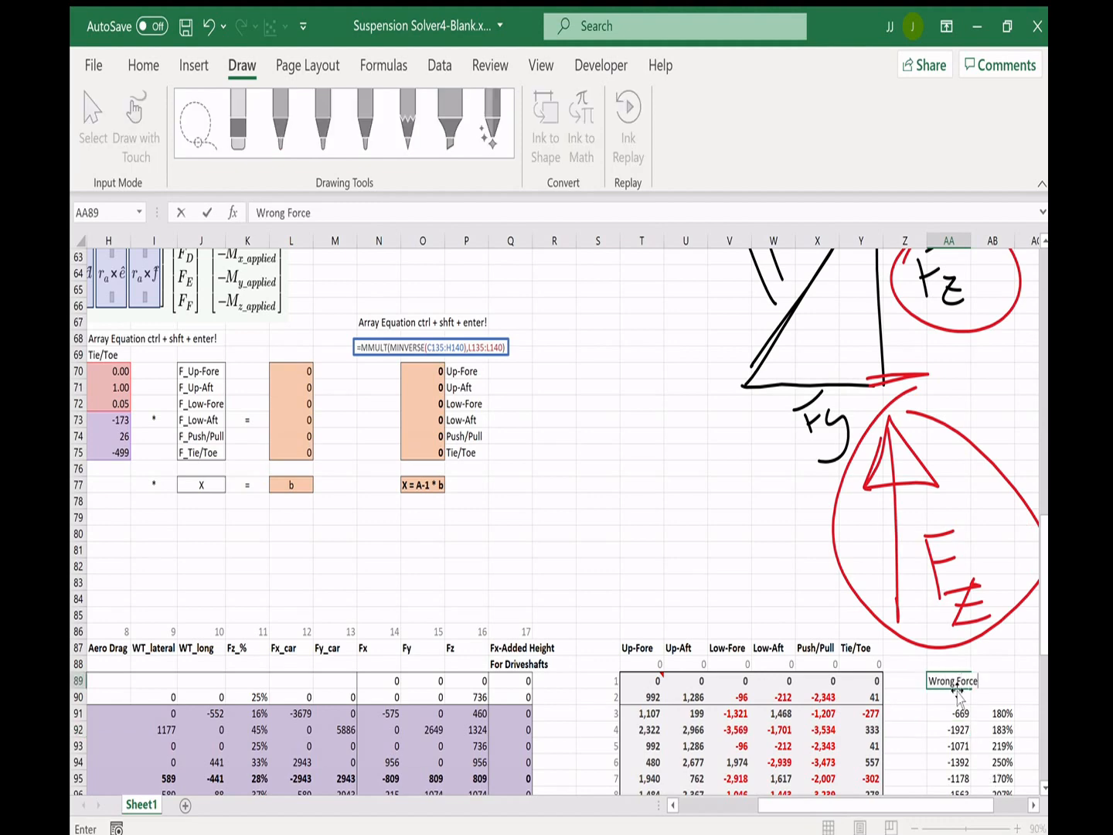
type(" Force")
key("Return")
- Compare the Wrong Force values in column AA with the Push/Pull forces in column X from row 91 onward
scroll(943, 699, "down", 2)
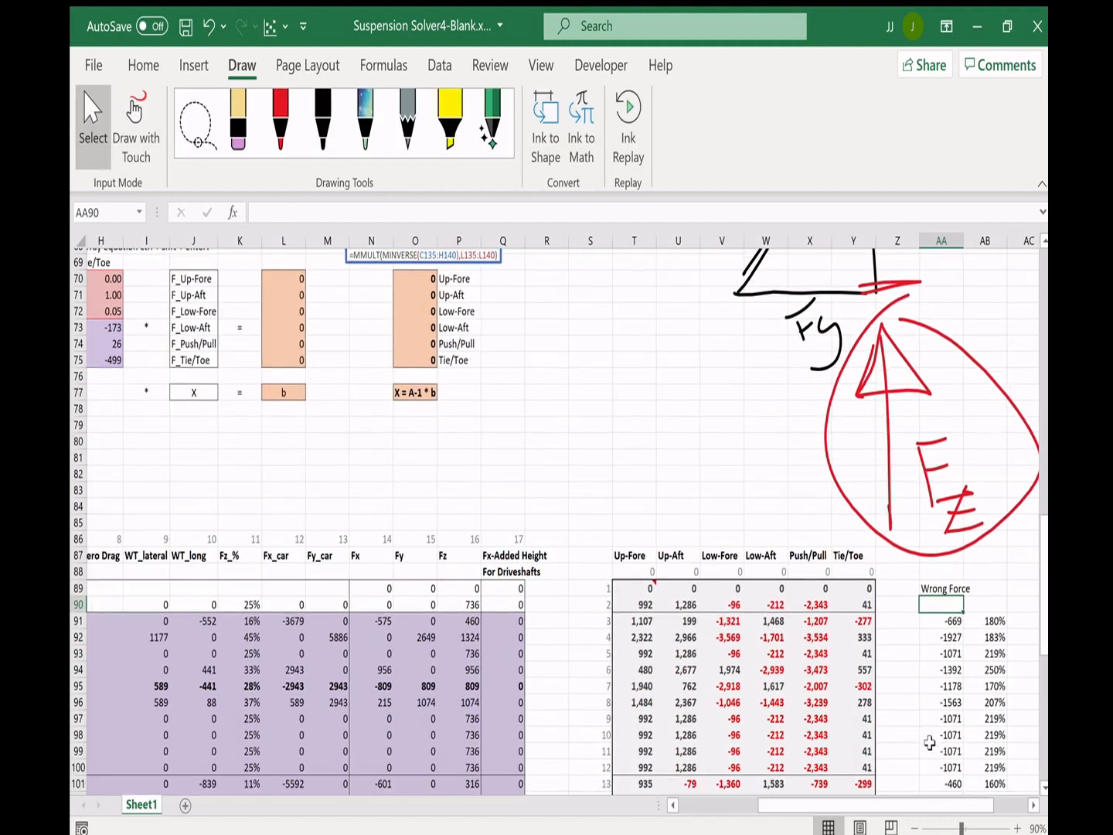
left_click(945, 616)
left_click_drag(939, 616, 947, 762)
left_click_drag(804, 621, 812, 747)
scroll(920, 673, "right", 2)
scroll(920, 672, "down", 3)
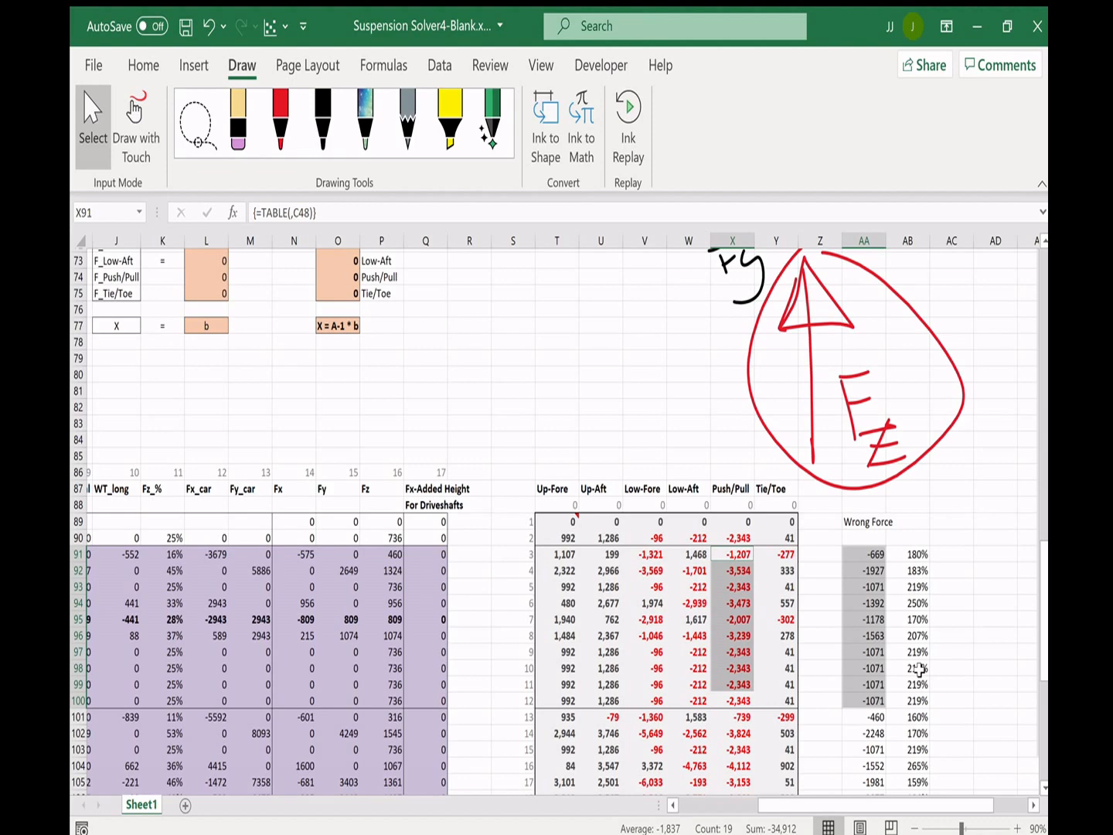
- Review the ratio formula =(X91)/AA91 in AB91 and fill it down through row 110
left_click(906, 456)
double_click(907, 470)
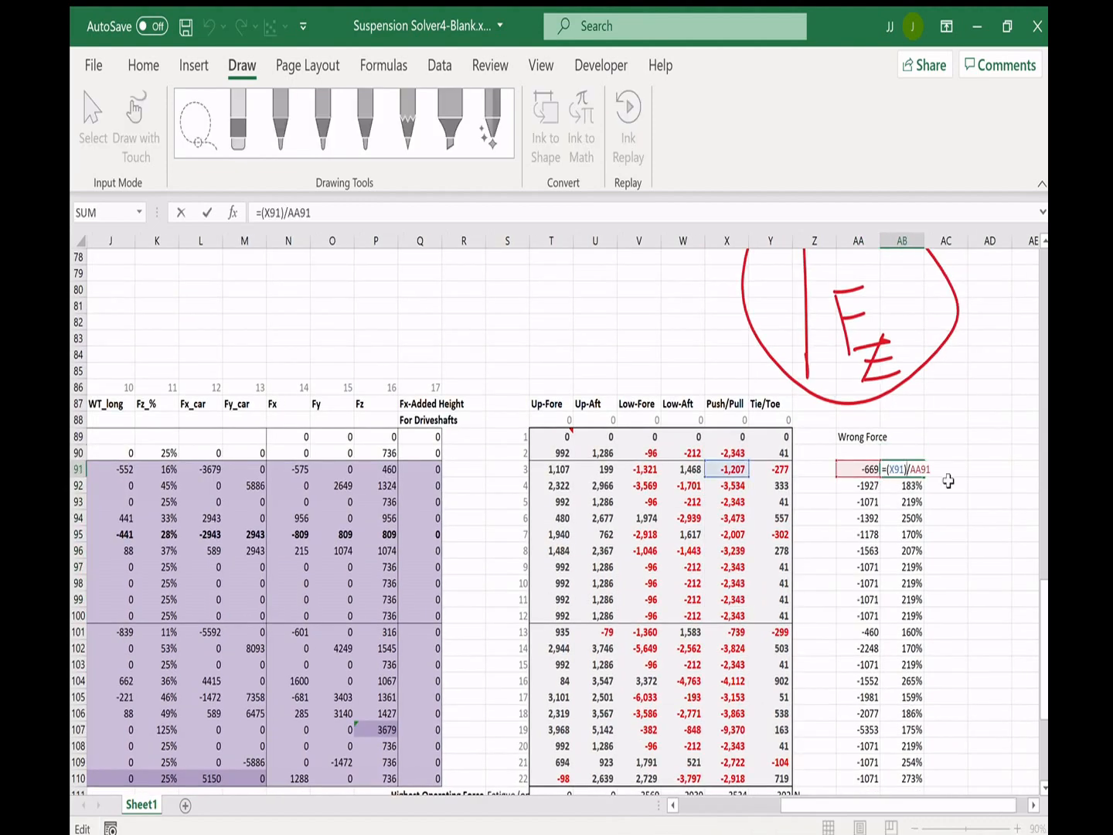
key("Return")
left_click(913, 467)
double_click(927, 479)
left_click(956, 519)
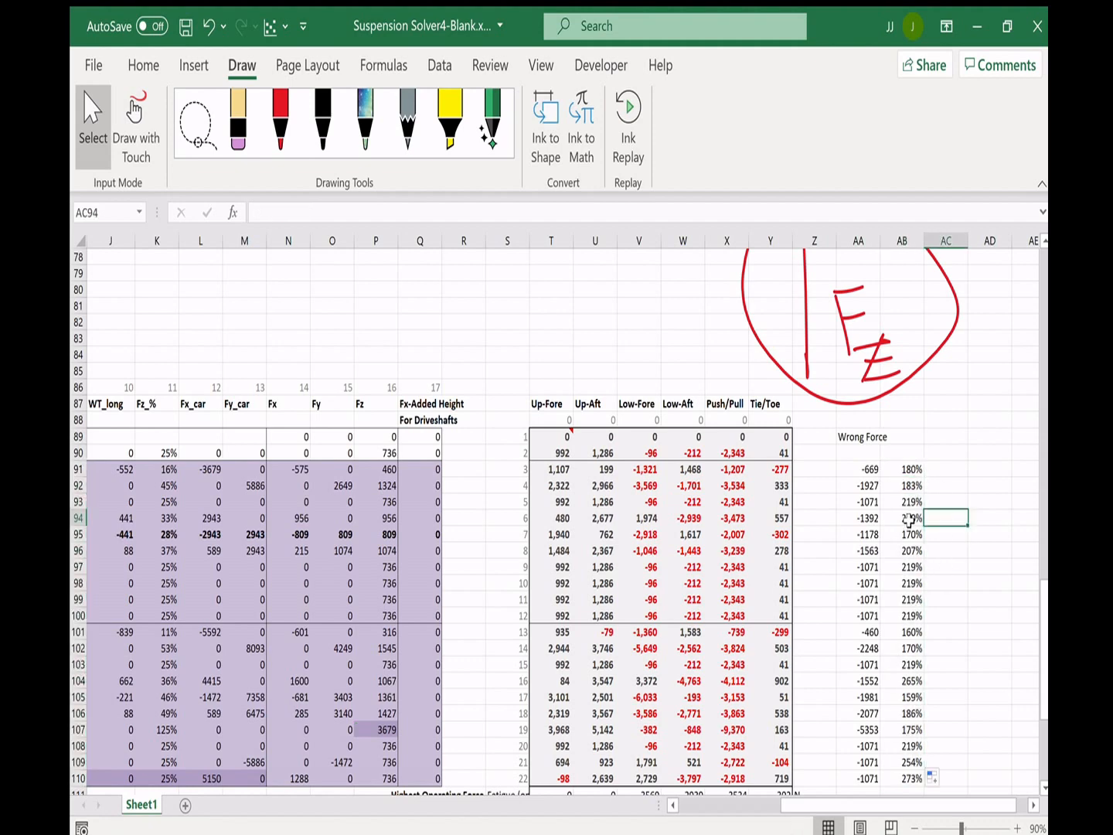
- Examine the Wrong Force values and their percentage ratios across the loadcases, especially loadcase 19 in row 107
left_click_drag(861, 470, 855, 585)
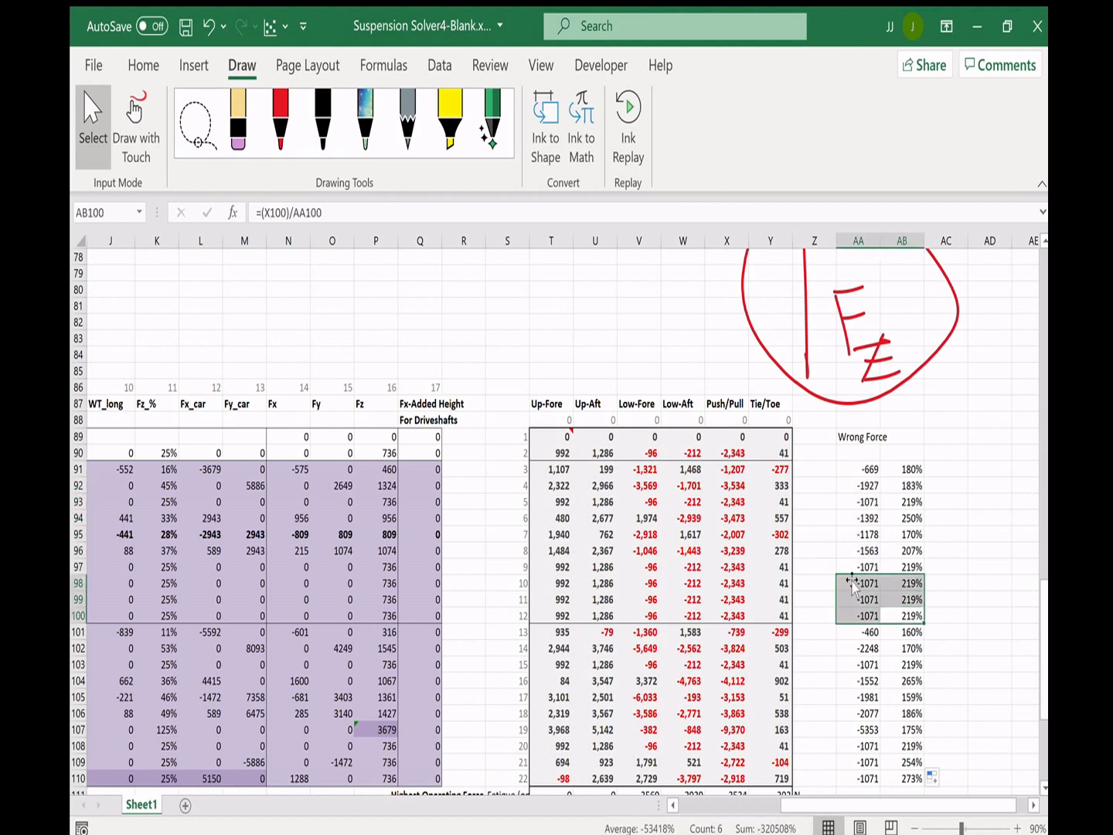
scroll(776, 694, "down", 1)
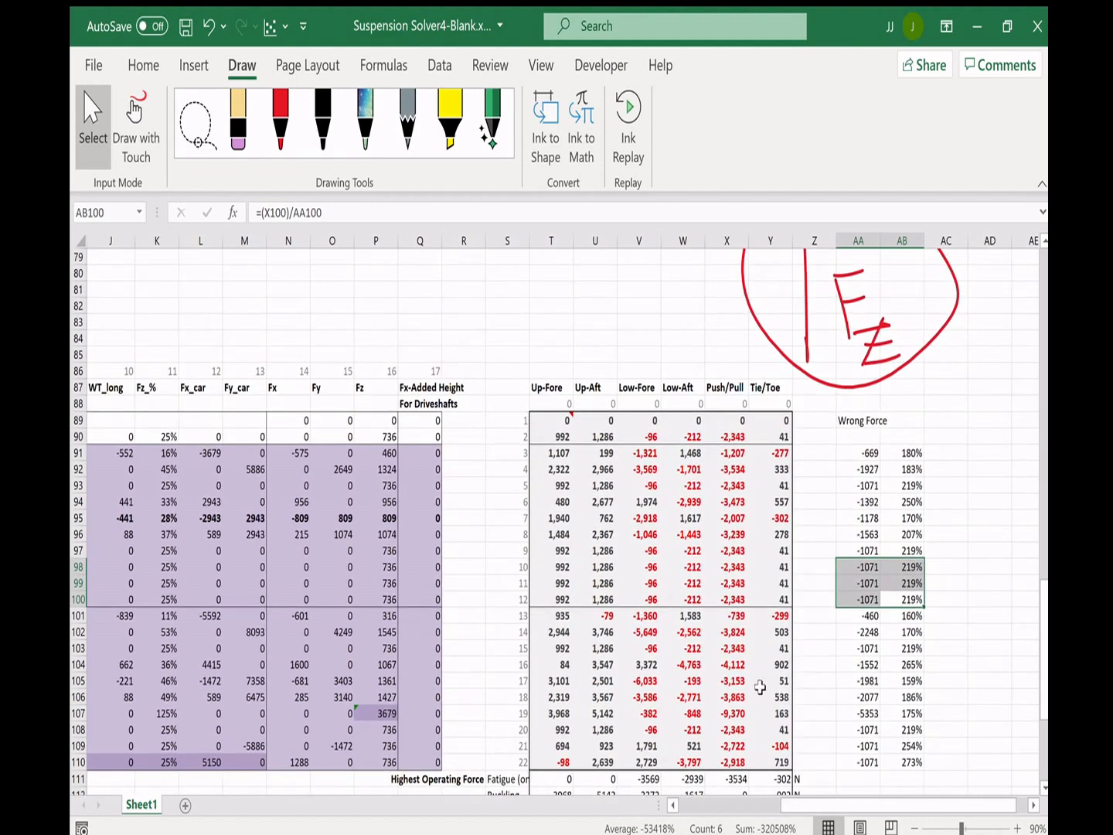
left_click_drag(744, 714, 910, 713)
left_click(910, 714)
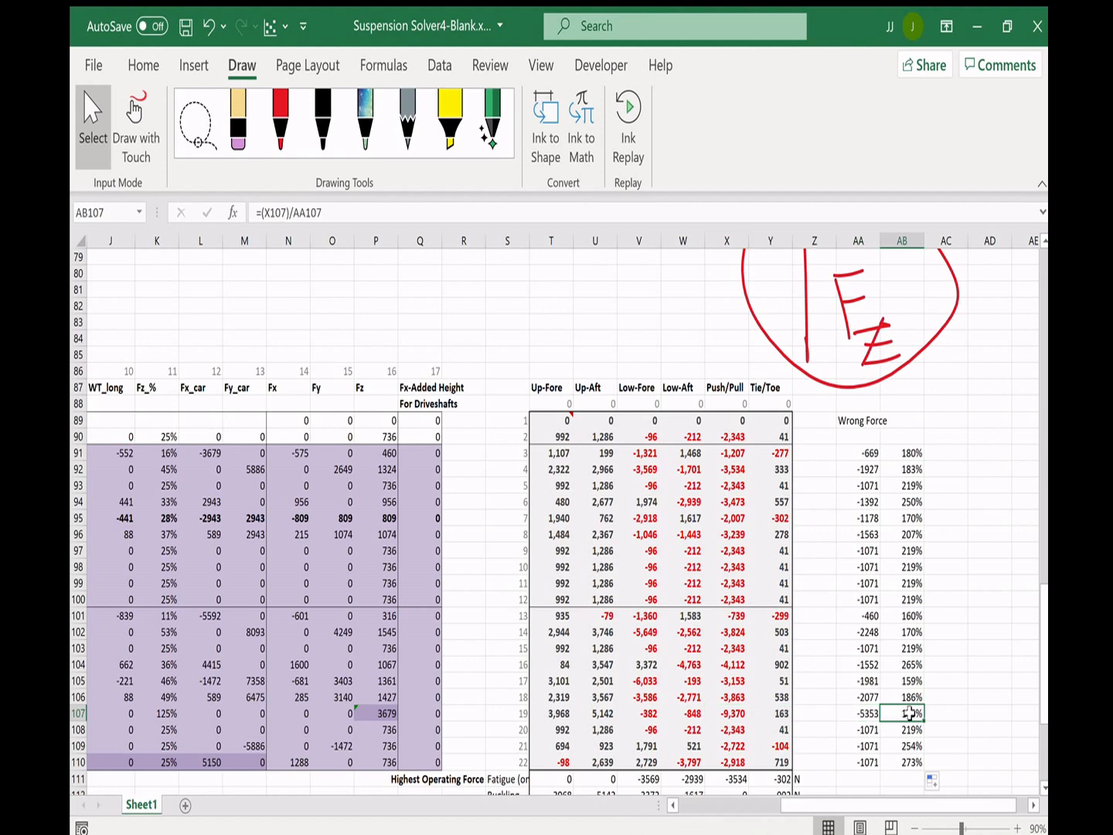
left_click_drag(903, 763, 904, 519)
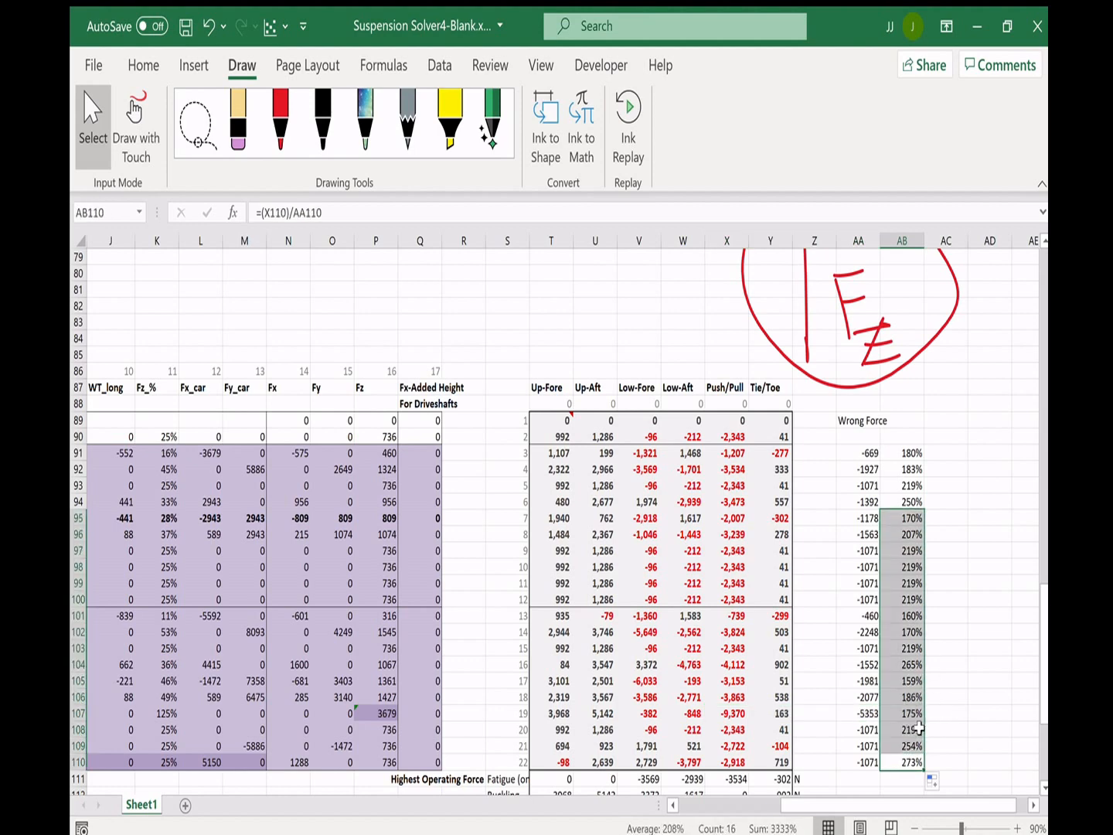
left_click_drag(910, 713, 685, 716)
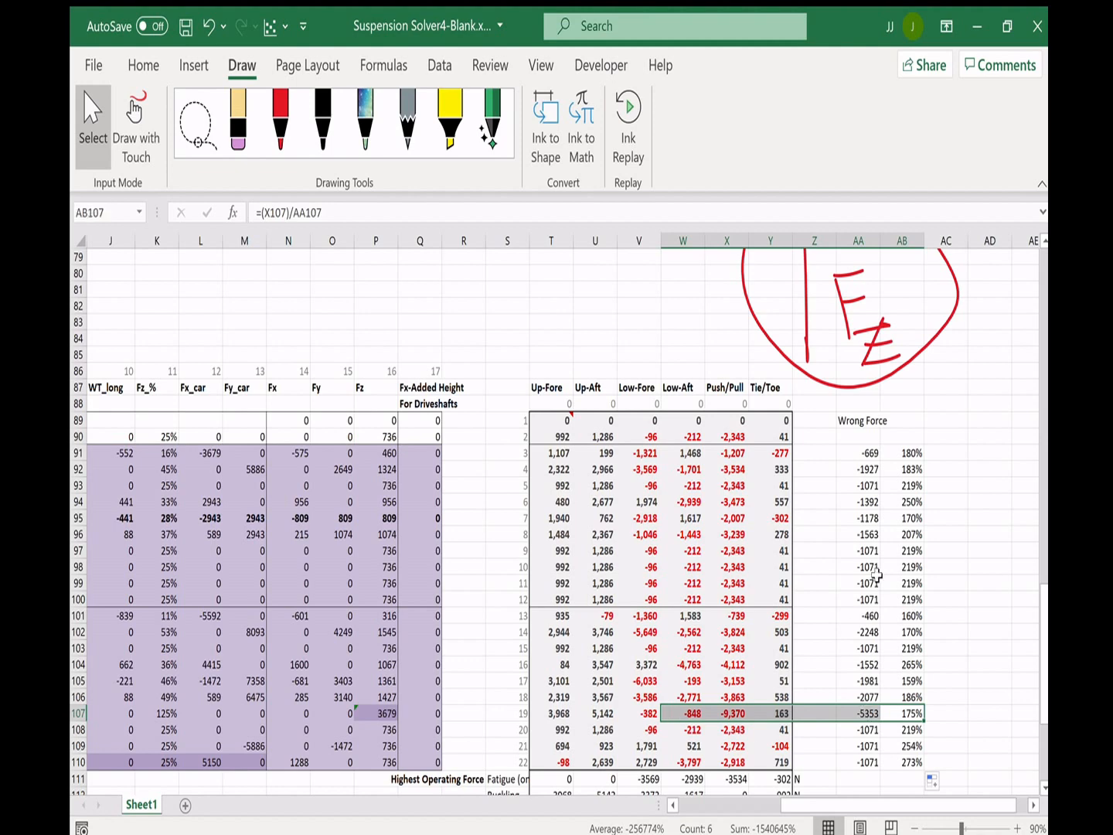
left_click_drag(866, 453, 864, 769)
left_click(914, 718)
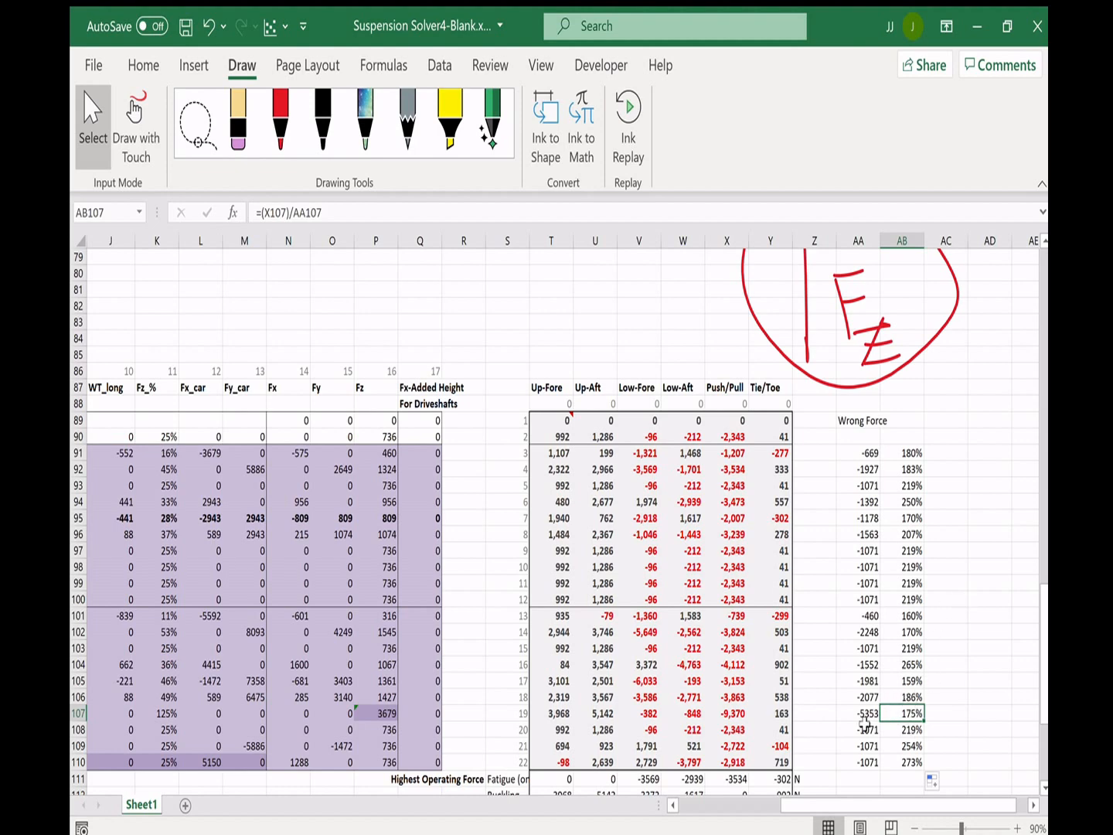
left_click(864, 416)
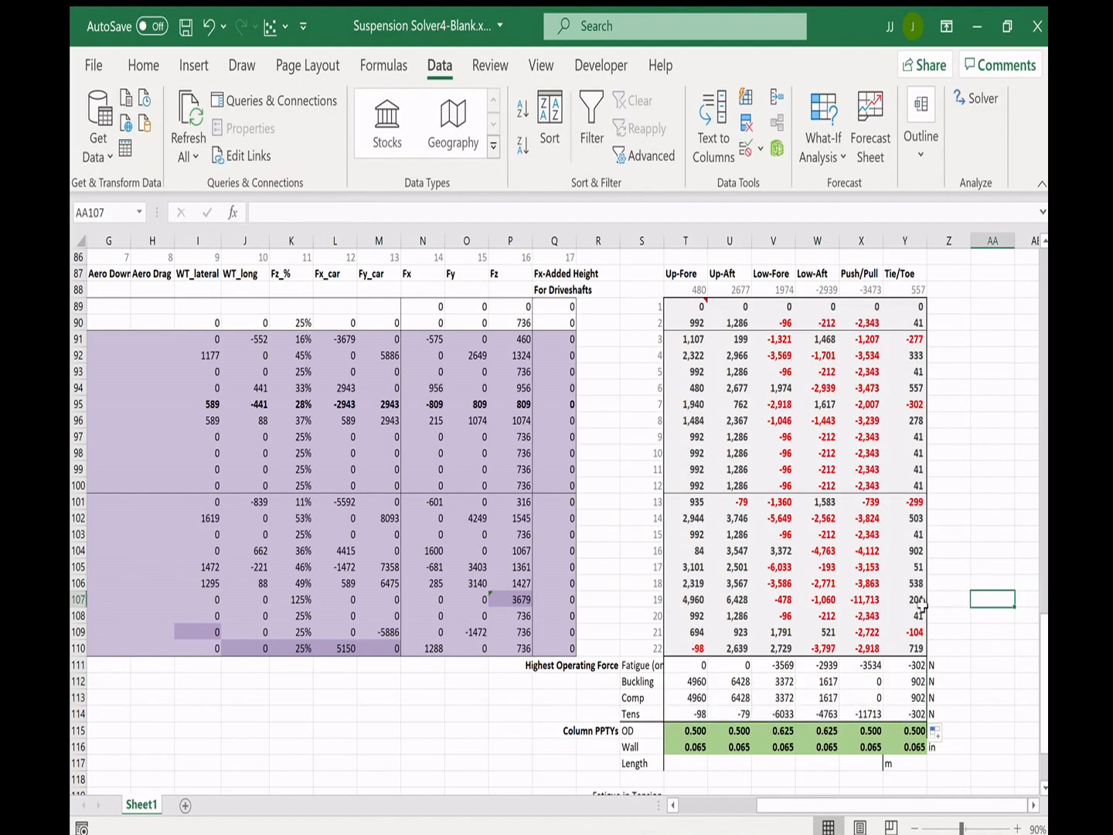
- Examine the Column PPTYs rows for OD, wall and length beneath the member force table
scroll(924, 607, "down", 3)
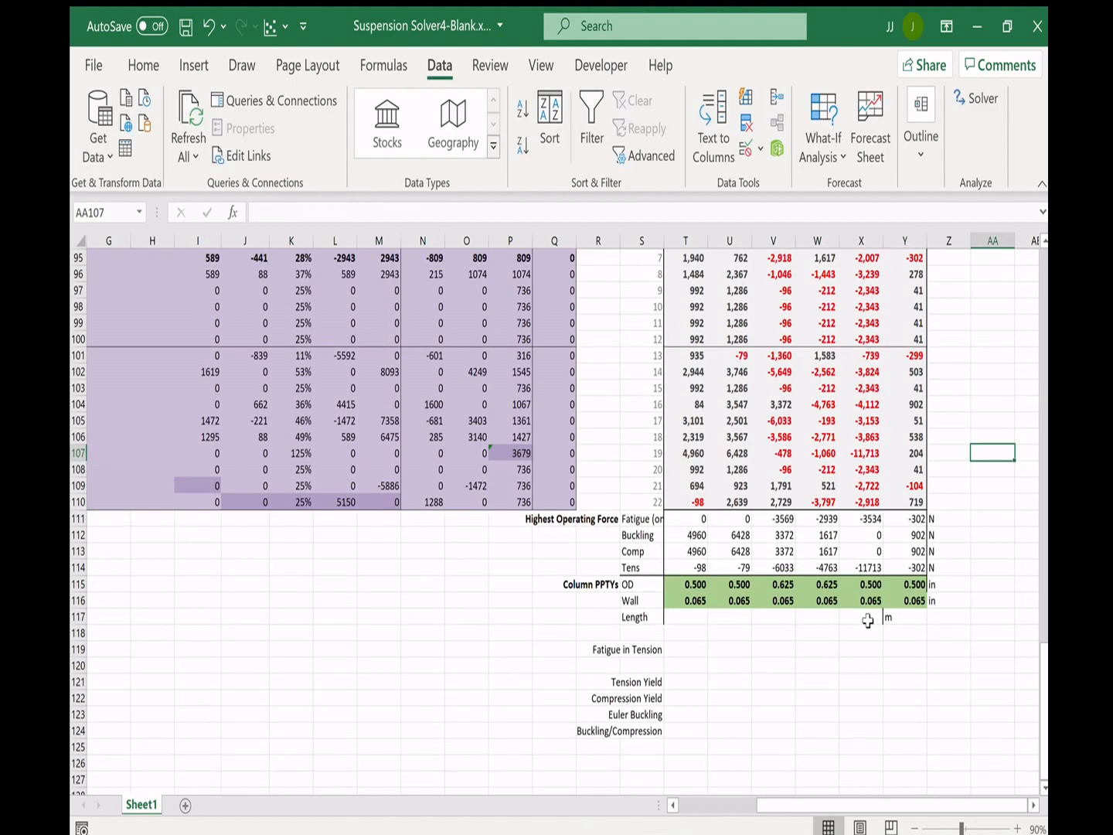
scroll(868, 621, "down", 1)
left_click(678, 571)
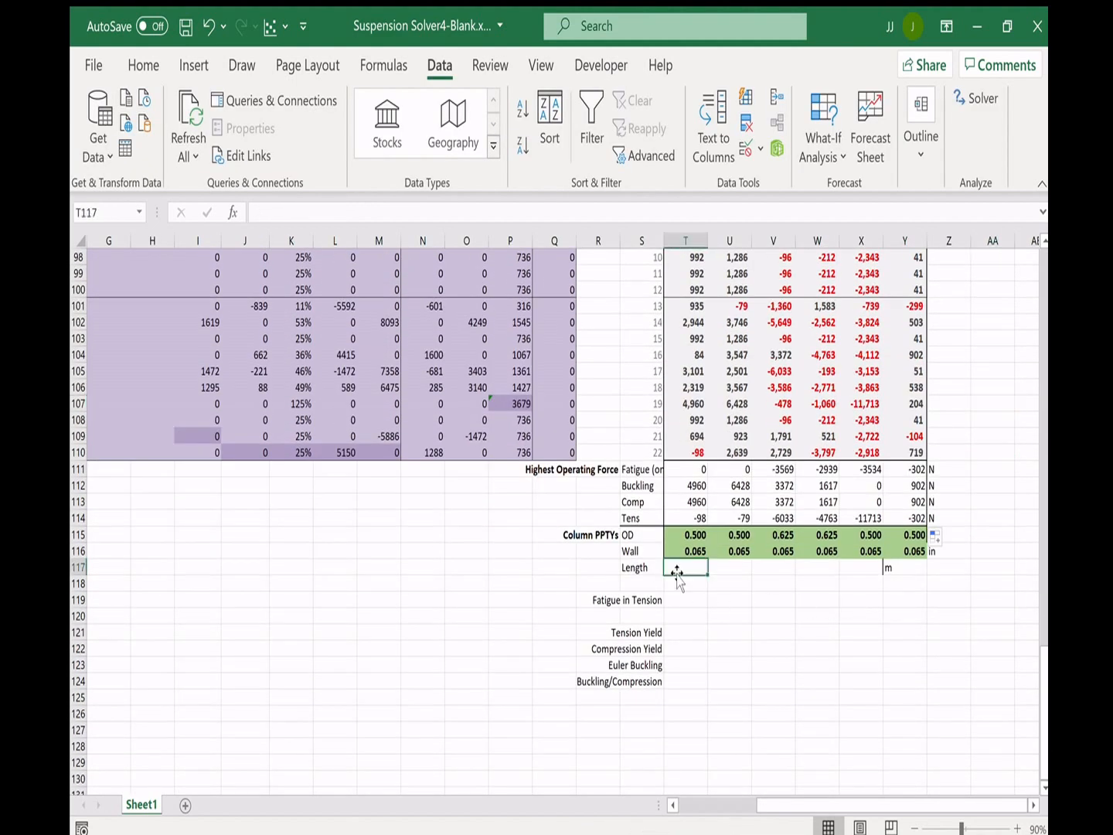
left_click_drag(684, 535, 915, 535)
left_click(729, 599)
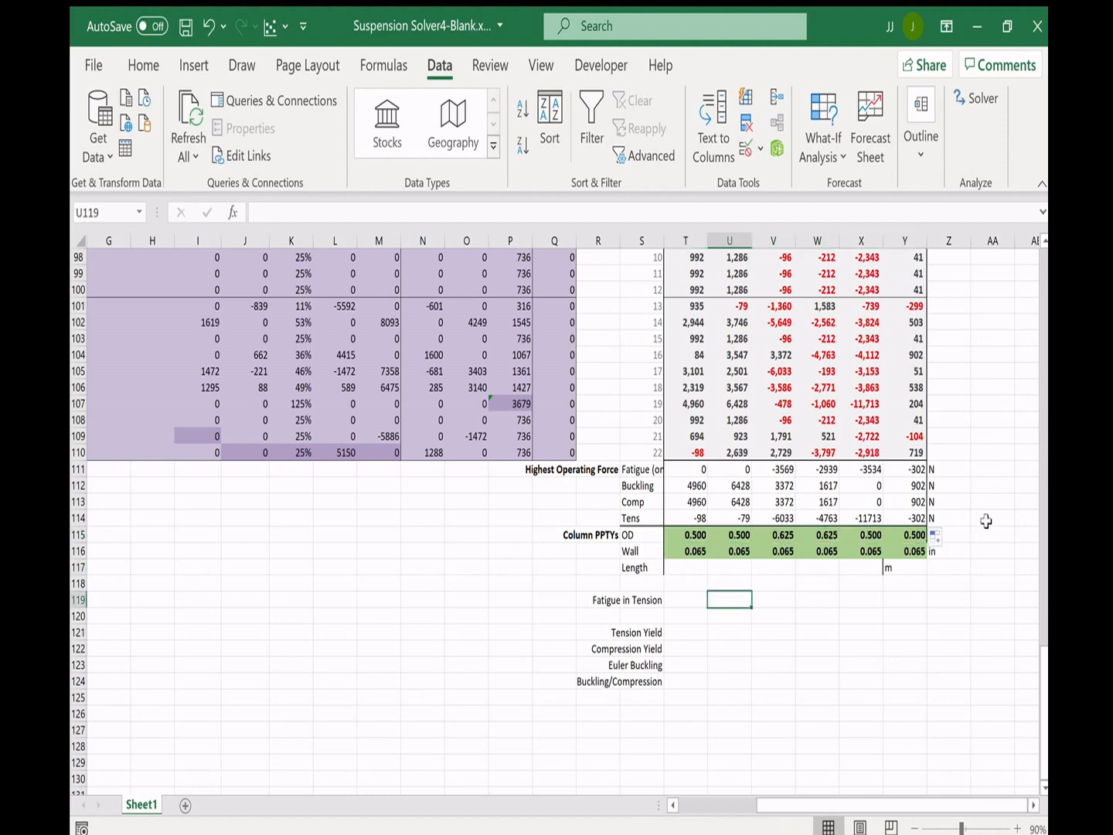
left_click(995, 550)
left_click_drag(685, 537, 919, 551)
left_click(720, 607)
left_click_drag(631, 539, 713, 552)
left_click_drag(776, 592, 776, 604)
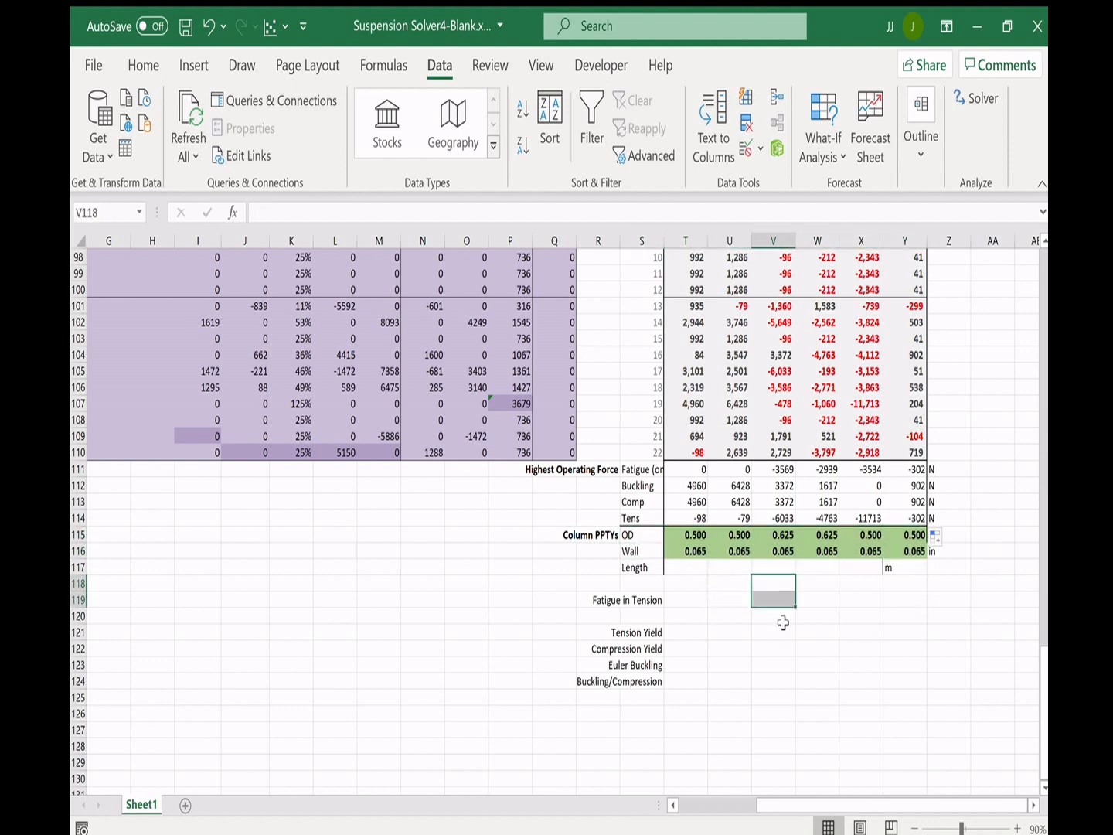
- Move the Length row's unit label m from cell Y117 to Z117, in line with the other units
left_click(804, 653)
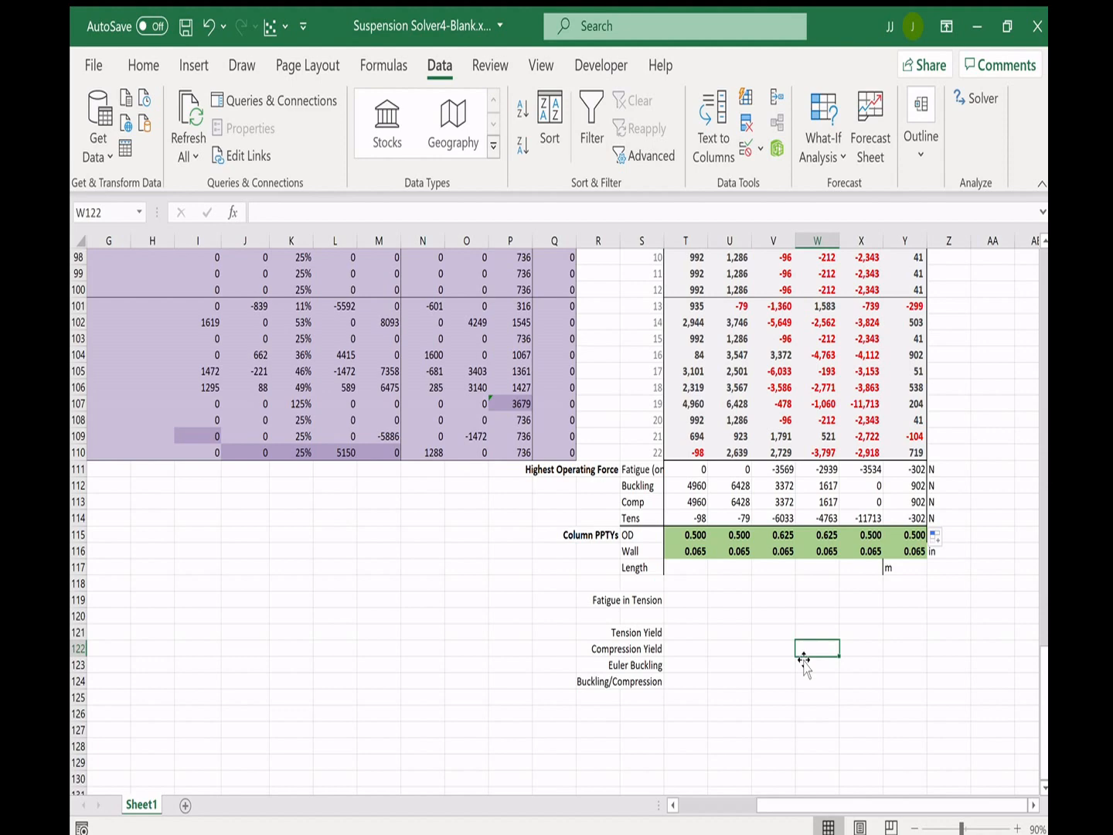
left_click_drag(637, 600, 949, 570)
left_click(900, 570)
- Examine the fatigue, yield and buckling check rows and the highest operating forces in T111:Y114 that feed them
left_click_drag(641, 632, 641, 680)
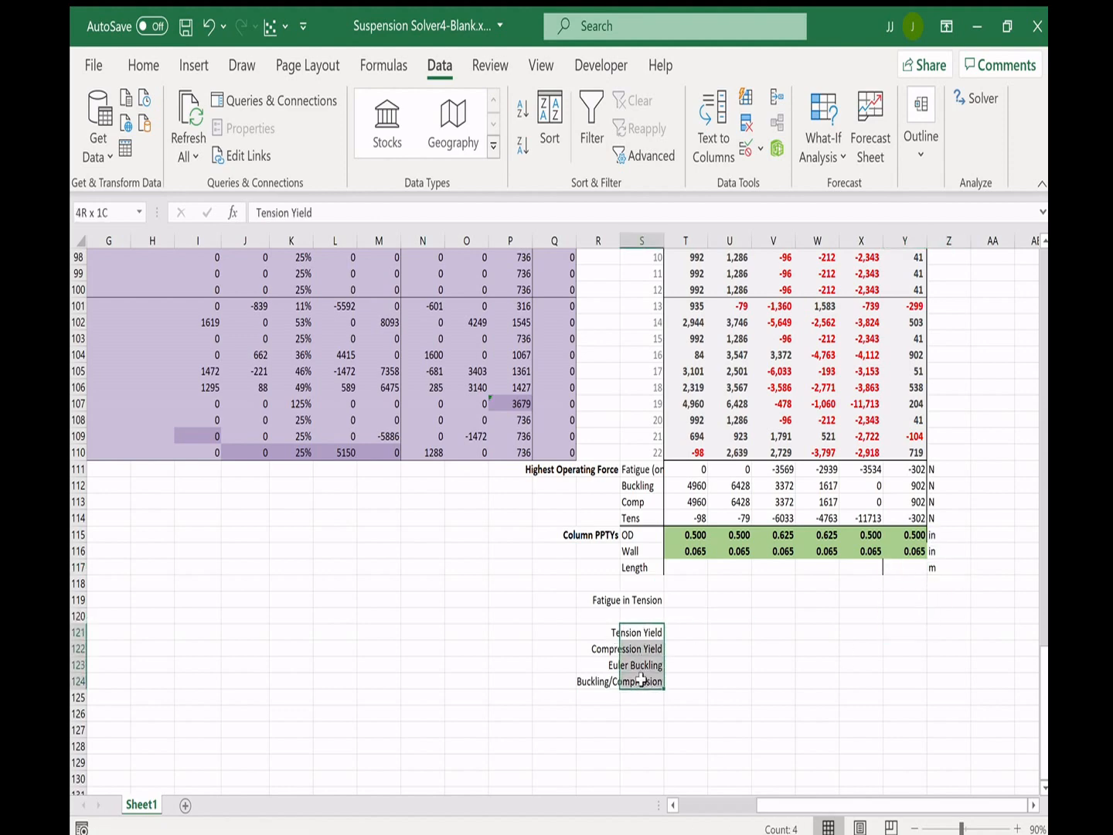
left_click(671, 662)
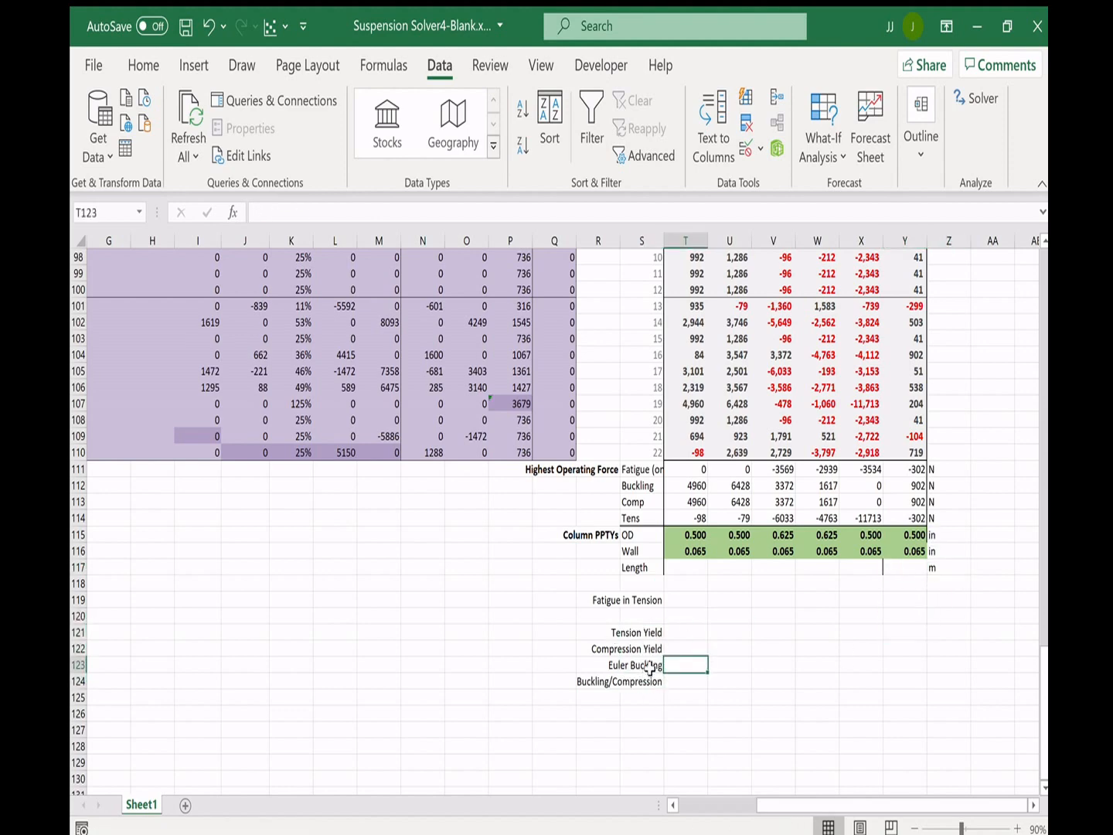
left_click_drag(581, 686, 657, 699)
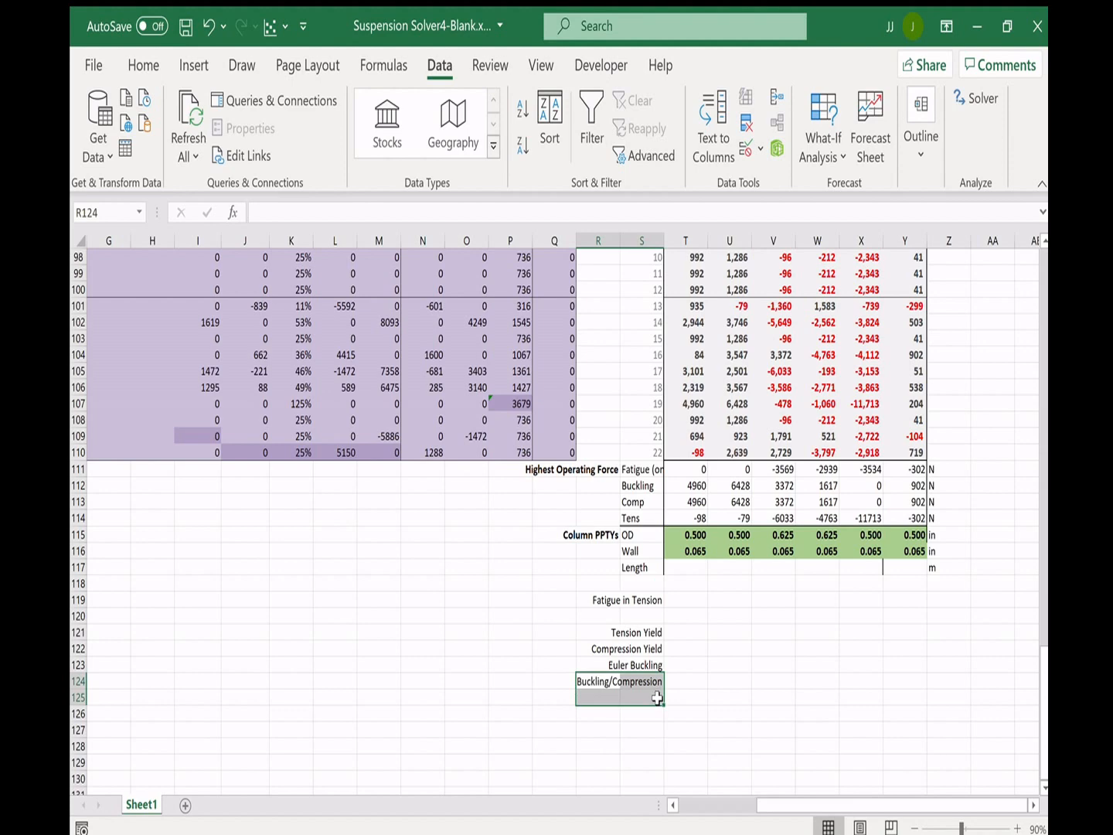
left_click(694, 680)
left_click(688, 698)
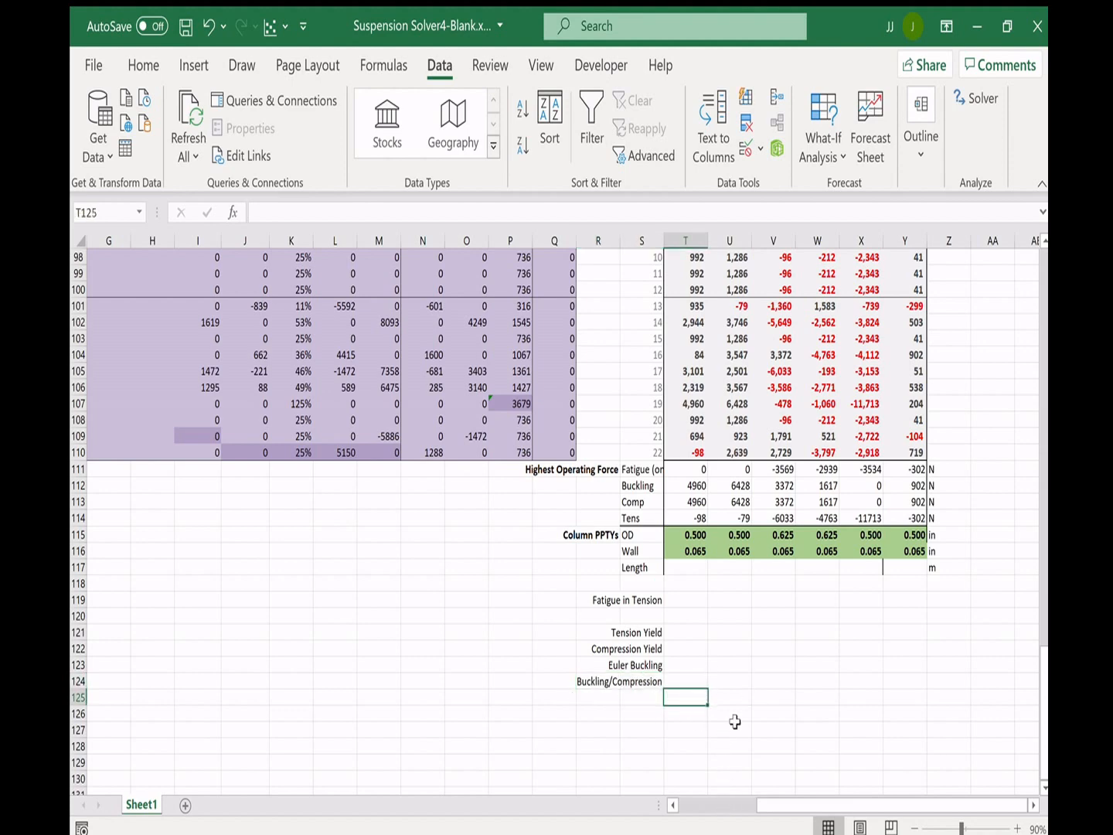
left_click_drag(636, 597, 641, 696)
left_click(721, 696)
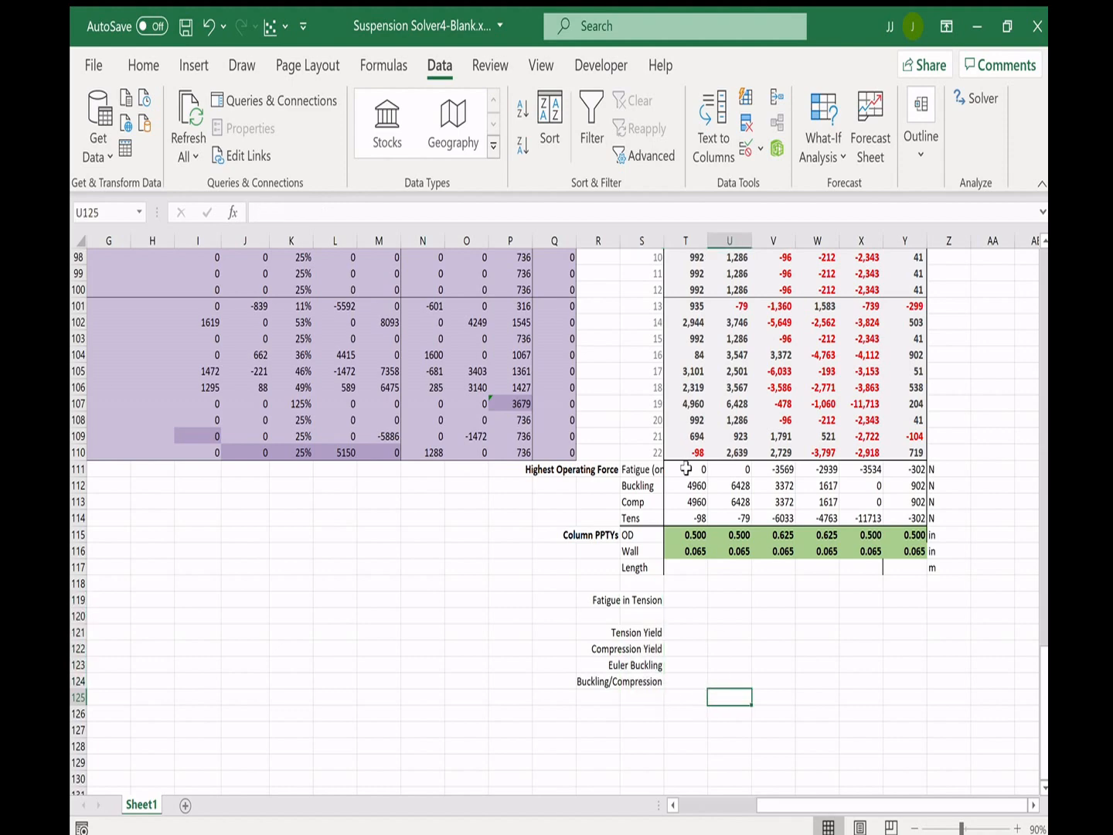
left_click_drag(691, 470, 908, 519)
left_click_drag(677, 699, 913, 731)
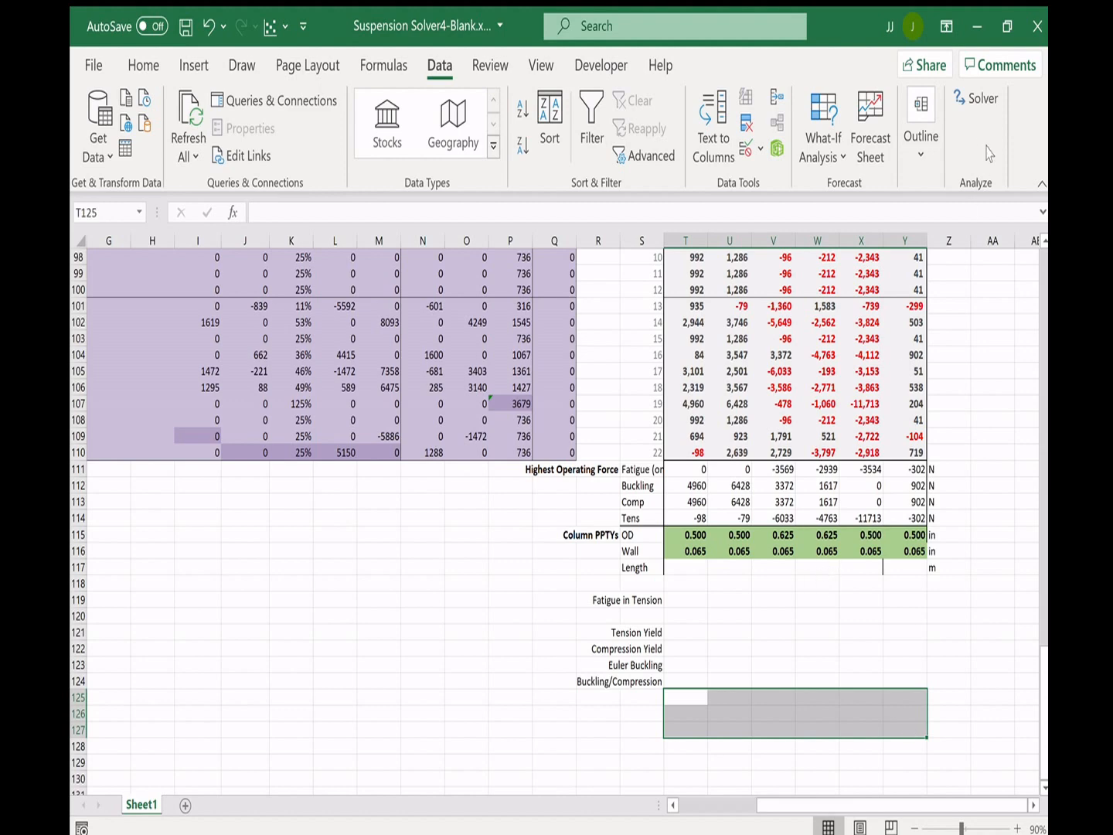